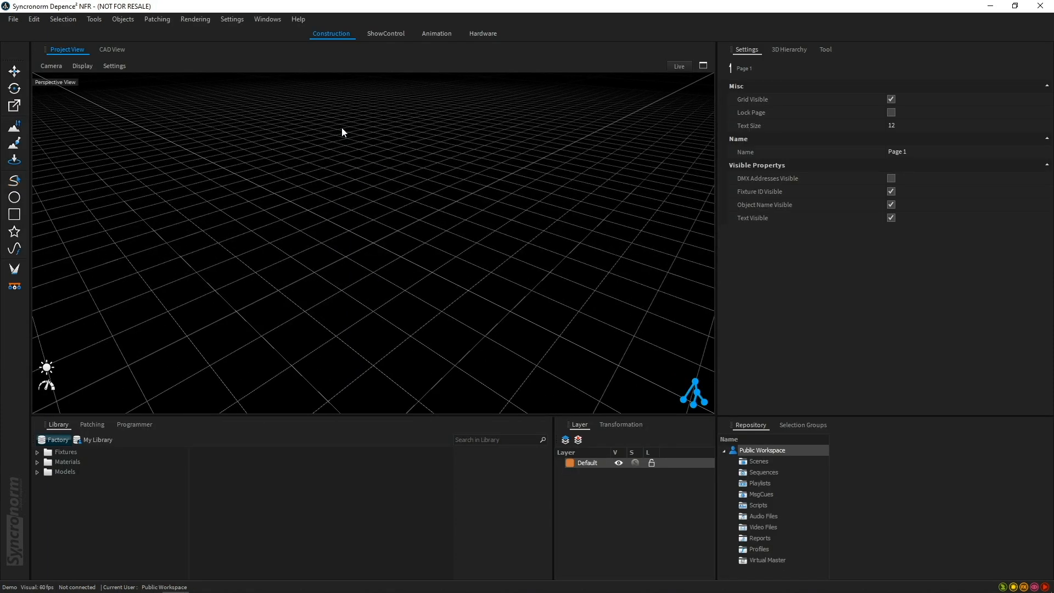
Open Demo.mvr from the PROJECT RESOURCES folder for an MVR import and bring up its fixture matching
{"action": "left_click", "coordinate": [12, 20]}
{"action": "mouse_move", "coordinate": [61, 83]}
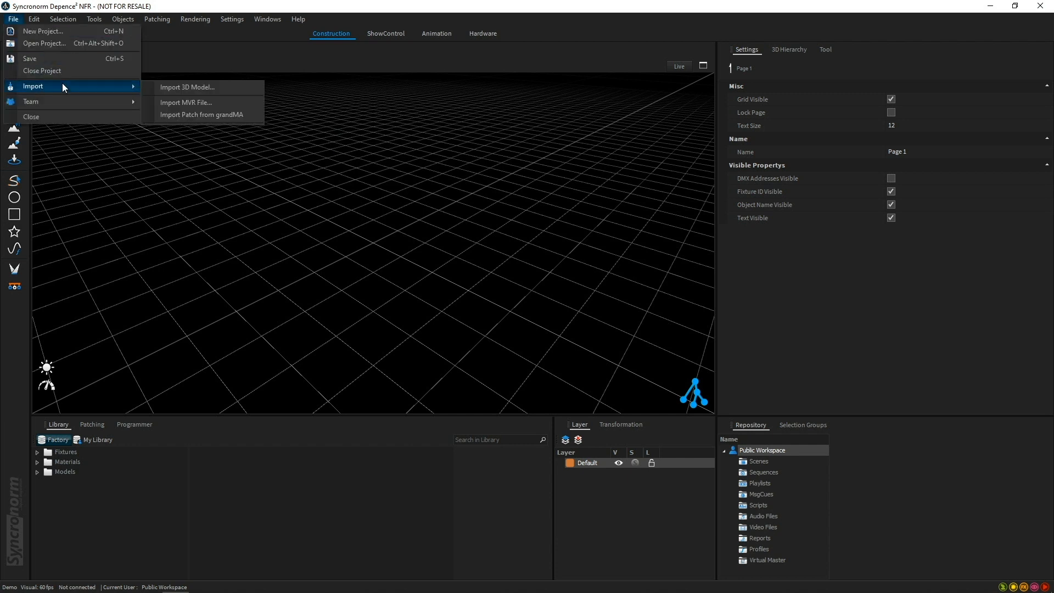
{"action": "left_click", "coordinate": [236, 103]}
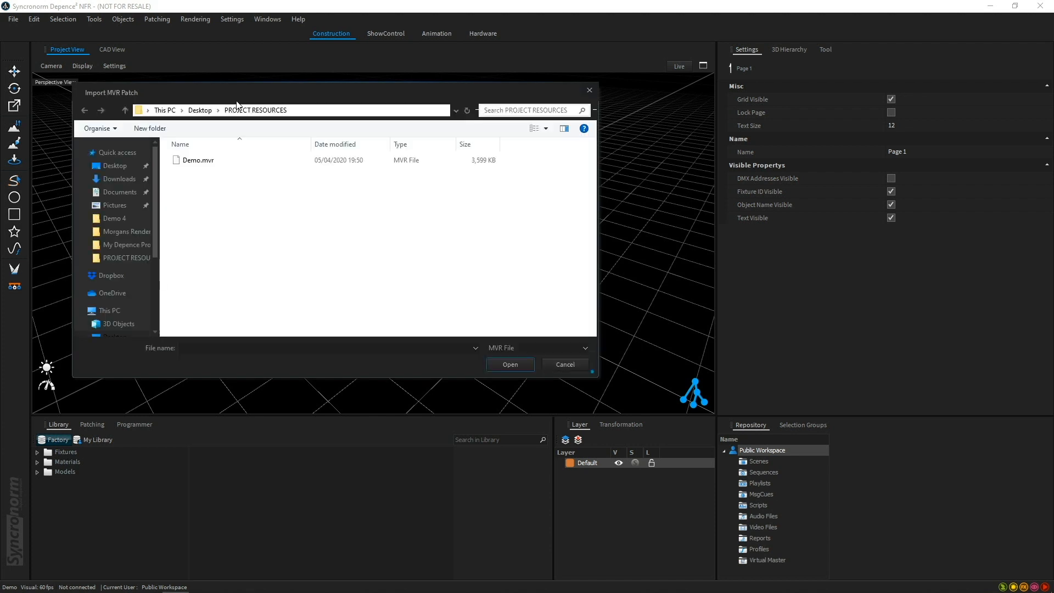
{"action": "left_click", "coordinate": [238, 161]}
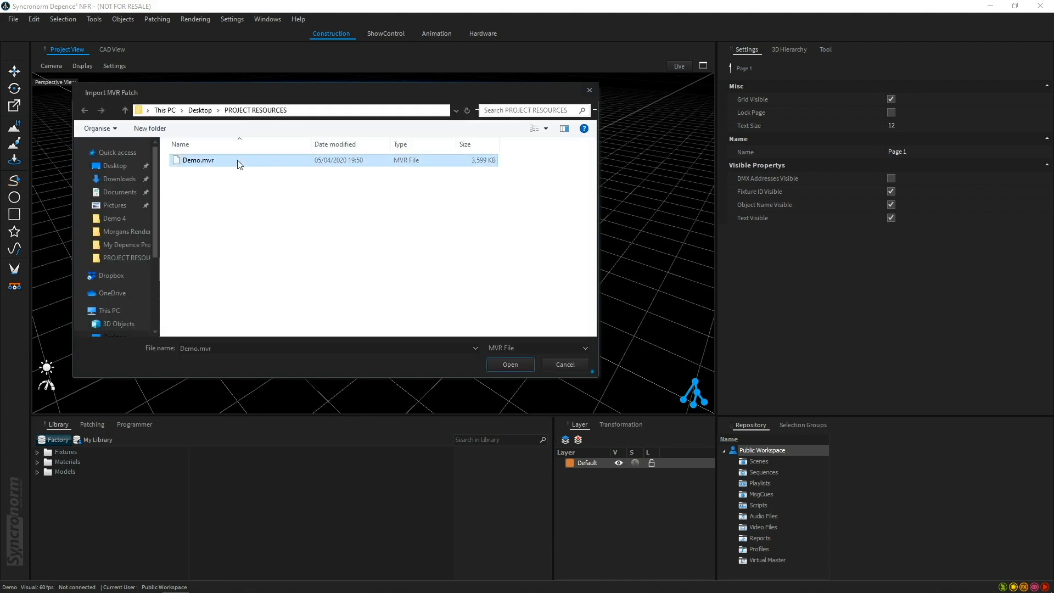
{"action": "left_click", "coordinate": [515, 367]}
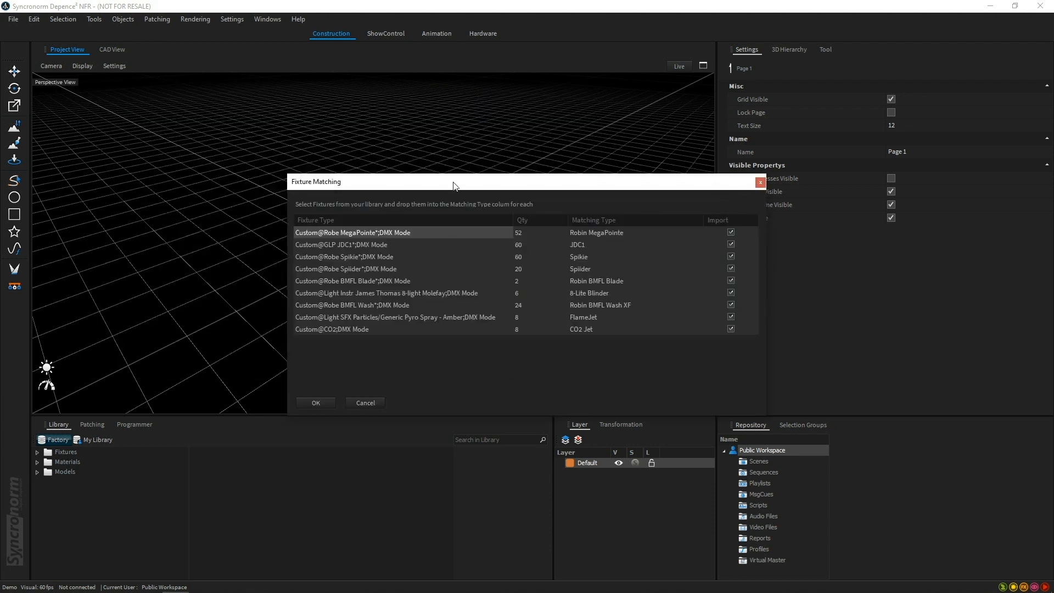
{"action": "left_click_drag", "start_coordinate": [454, 186], "coordinate": [365, 157]}
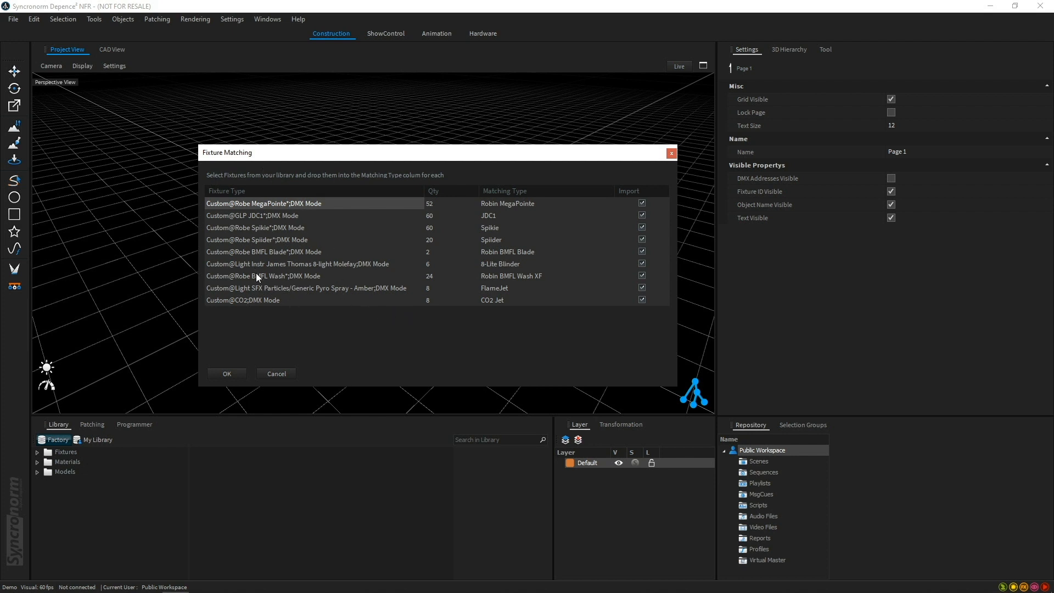
{"action": "left_click", "coordinate": [227, 373]}
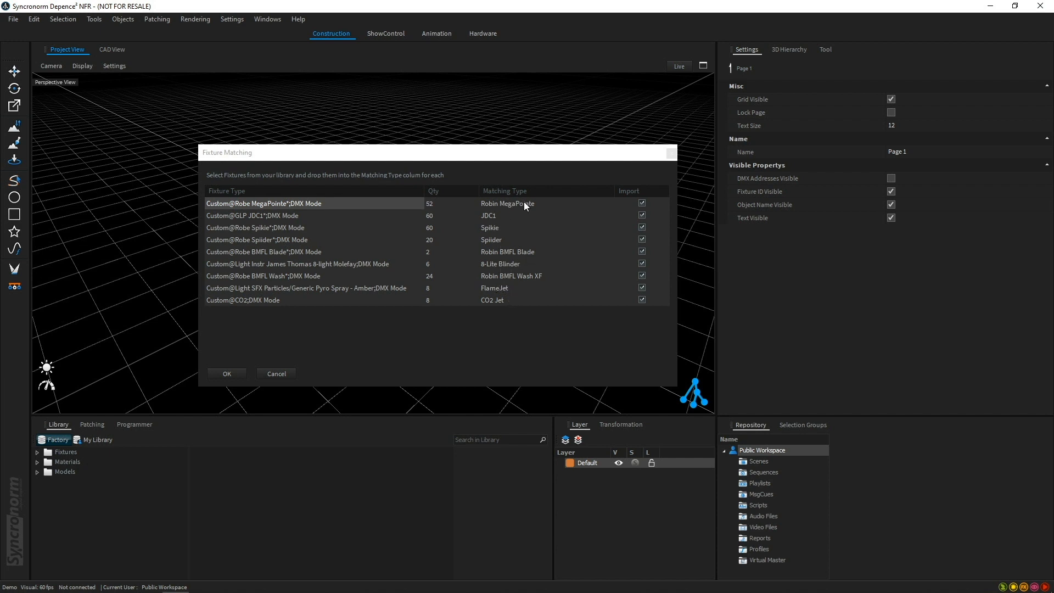
Search the library for "megap" and match the Robe MegaPointe fixtures to the Robin MegaPointe in Mode 1 39ch
{"action": "left_click", "coordinate": [474, 439]}
{"action": "type", "text": "me"}
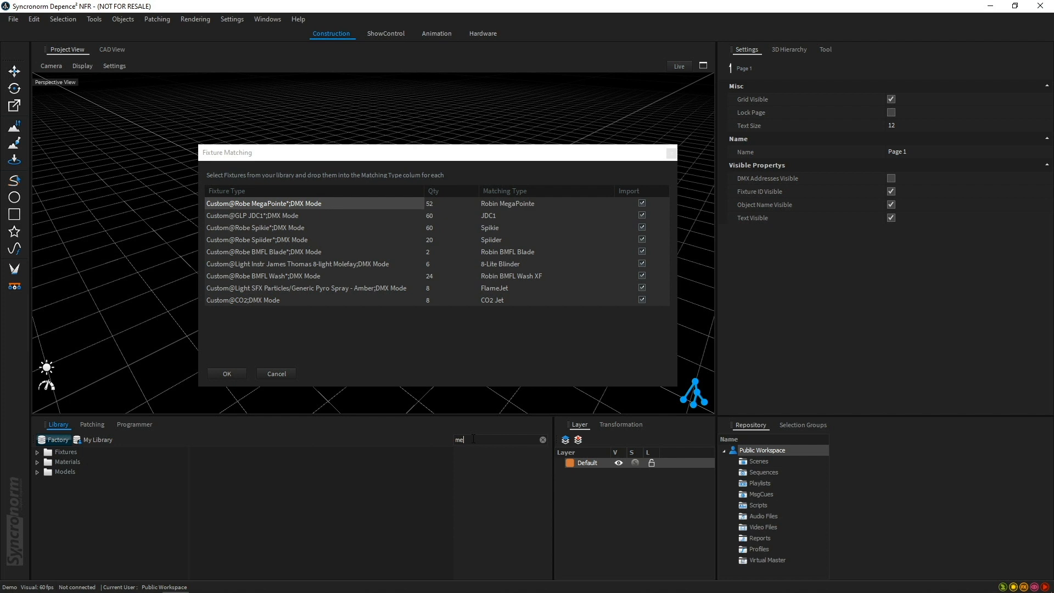
{"action": "type", "text": "gap"}
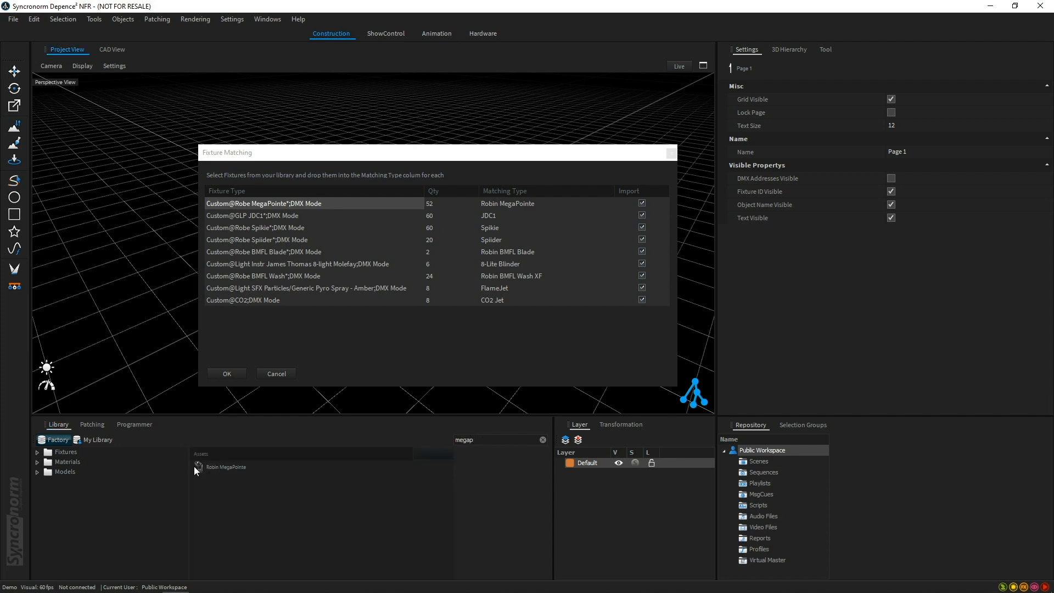
{"action": "left_click", "coordinate": [204, 470]}
{"action": "left_click", "coordinate": [496, 499]}
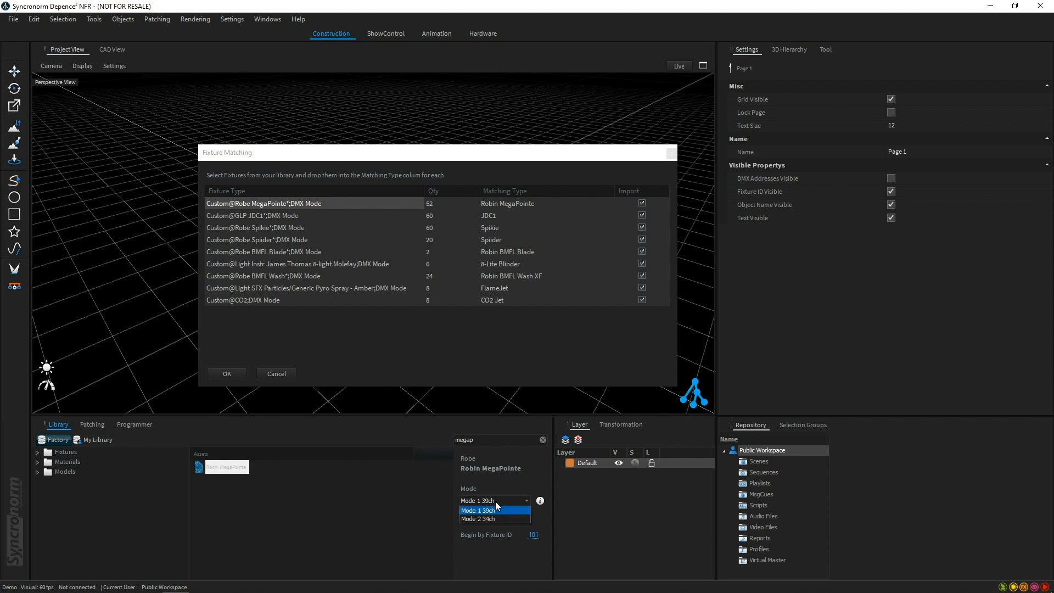
{"action": "left_click", "coordinate": [478, 510]}
{"action": "left_click_drag", "start_coordinate": [223, 468], "coordinate": [572, 205]}
Match the GLP JDC1 fixtures to the library's JDC1 in Mode 3 (SPix) 68ch and run the MVR import
{"action": "left_click_drag", "start_coordinate": [481, 440], "coordinate": [396, 439]}
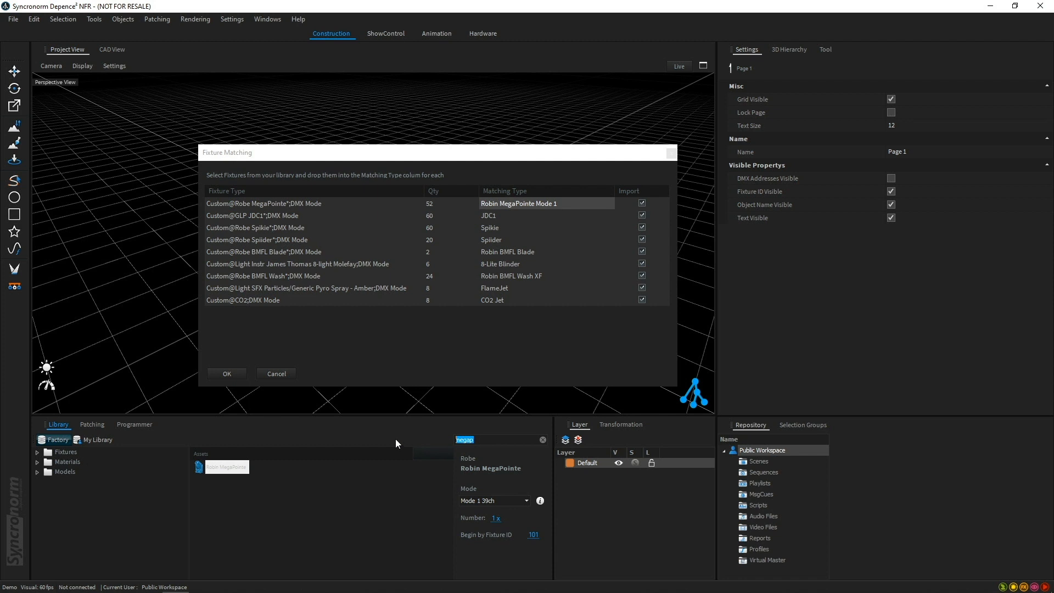
{"action": "type", "text": "jdc"}
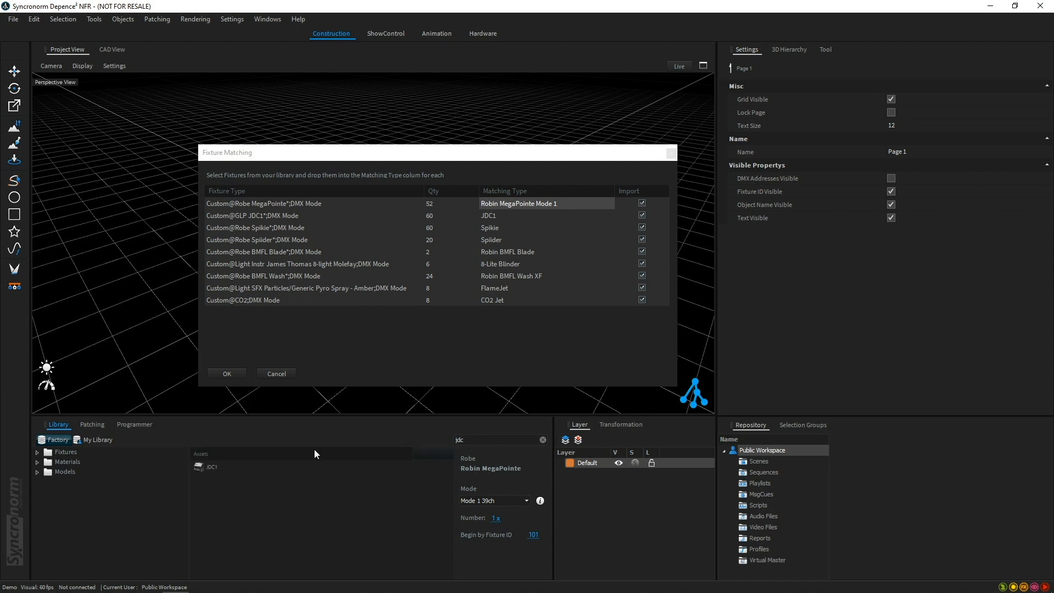
{"action": "left_click", "coordinate": [211, 468]}
{"action": "left_click", "coordinate": [495, 502]}
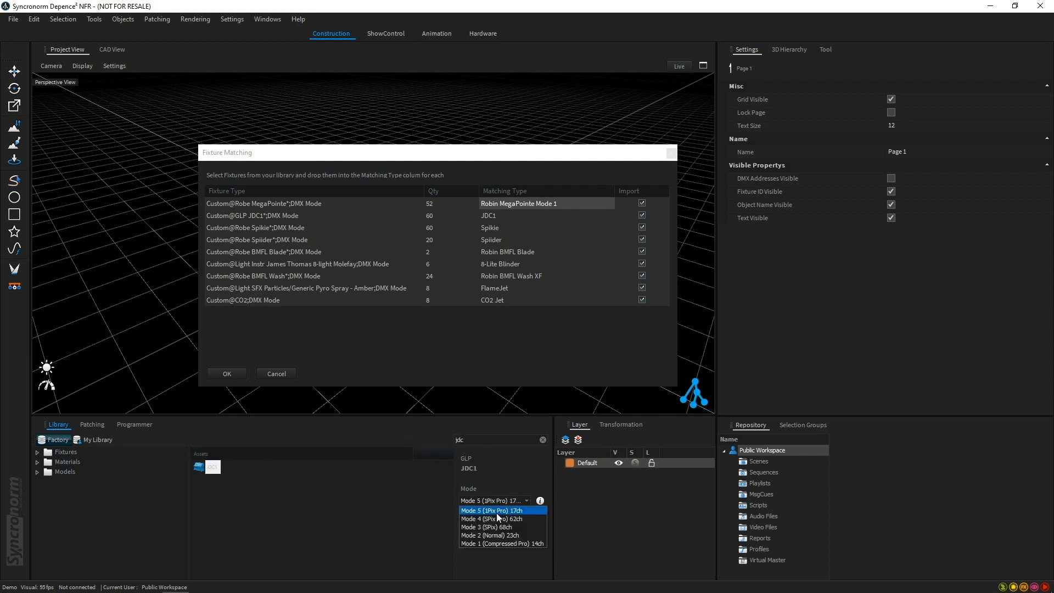
{"action": "left_click", "coordinate": [502, 528]}
{"action": "left_click_drag", "start_coordinate": [196, 468], "coordinate": [512, 218]}
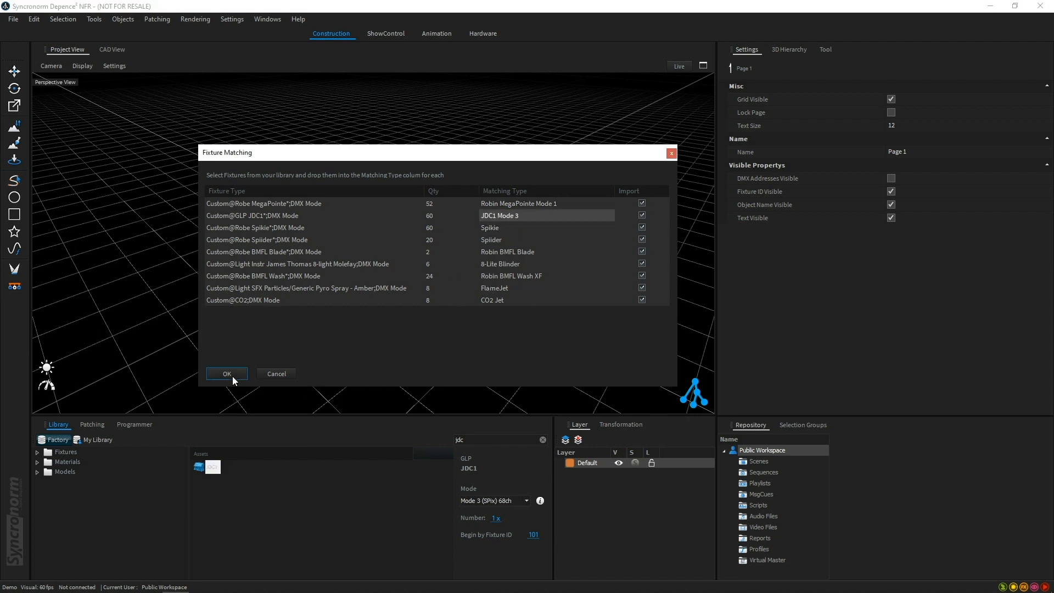
{"action": "left_click", "coordinate": [232, 376]}
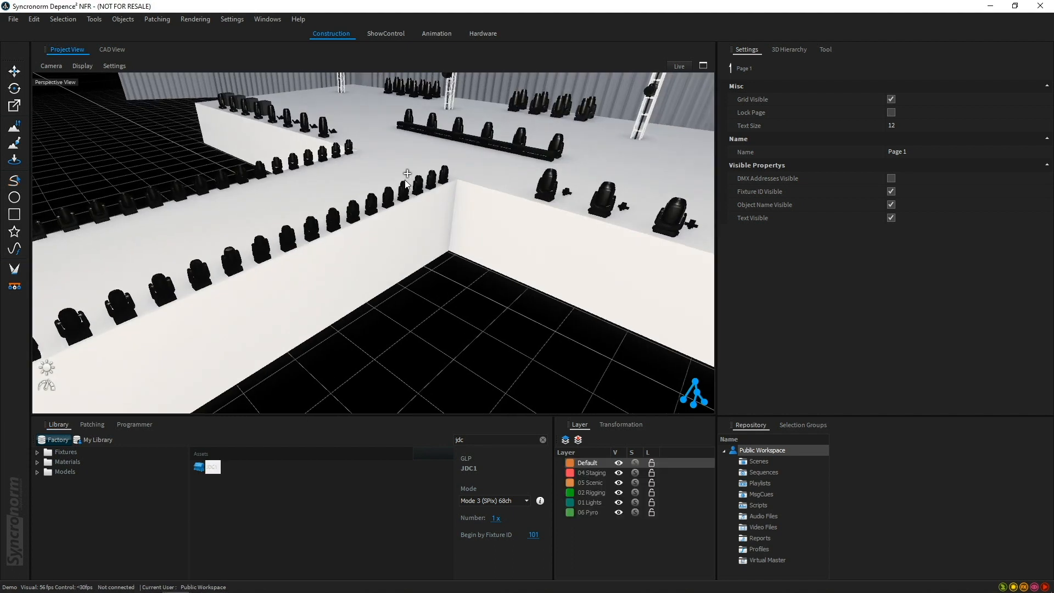
Examine the imported stage, trusses and fixtures in the perspective view, taking in the whole set
{"action": "scroll", "coordinate": [406, 179], "scroll_direction": "down", "scroll_amount": 3}
{"action": "middle_click_drag", "start_coordinate": [407, 175], "coordinate": [306, 325]}
{"action": "right_click_drag", "start_coordinate": [324, 304], "coordinate": [488, 251]}
{"action": "scroll", "coordinate": [395, 292], "scroll_direction": "down", "scroll_amount": 3}
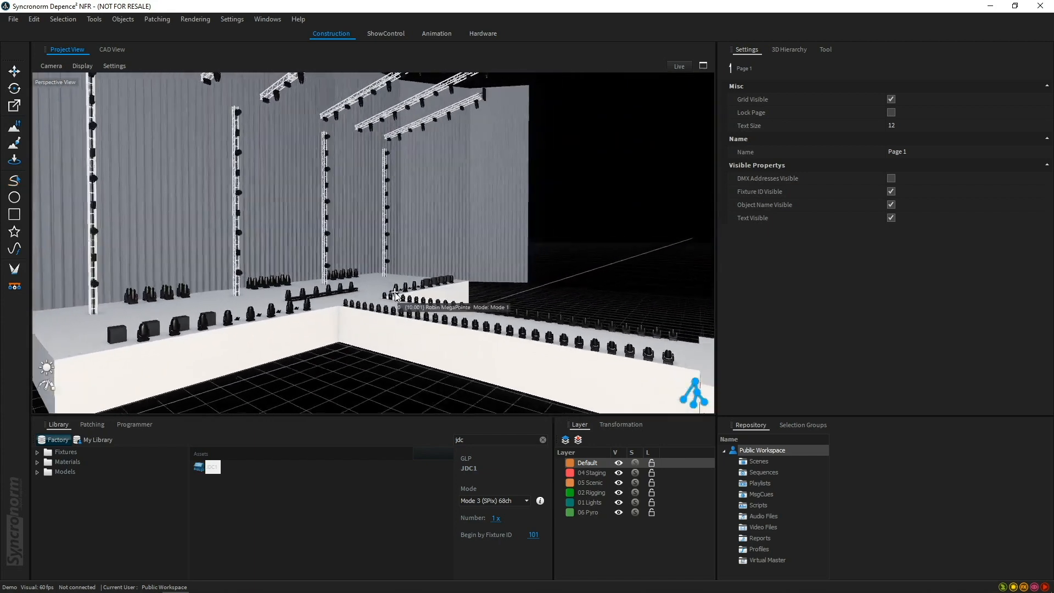
{"action": "scroll", "coordinate": [394, 292], "scroll_direction": "down", "scroll_amount": 3}
{"action": "middle_click_drag", "start_coordinate": [358, 302], "coordinate": [319, 333]}
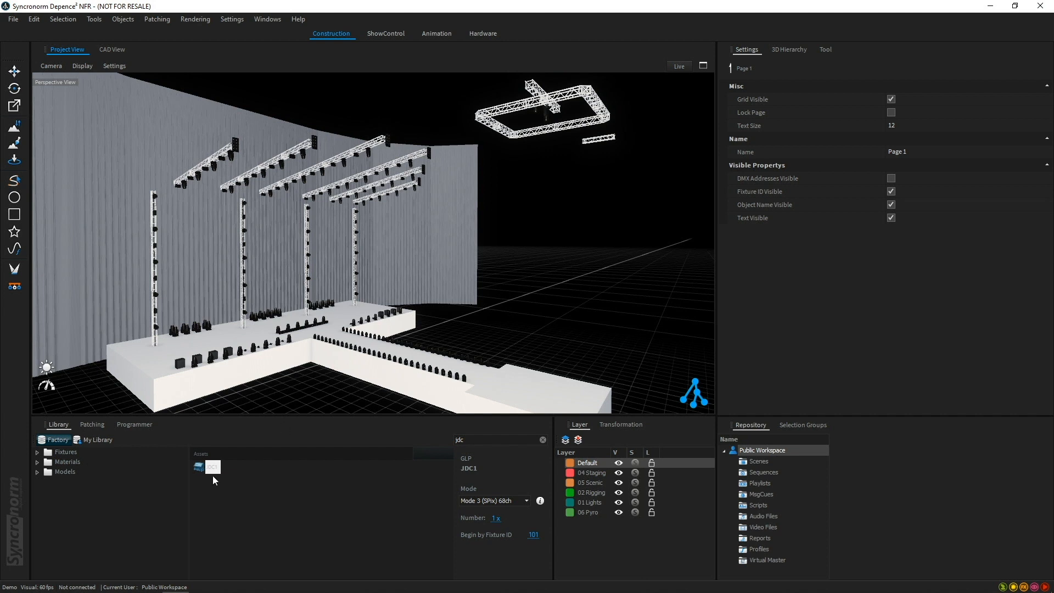
Review the imported fixture patch by stepping through the DMX lines up to line 12
{"action": "left_click", "coordinate": [97, 425]}
{"action": "left_click", "coordinate": [112, 438]}
{"action": "left_click", "coordinate": [111, 437]}
{"action": "left_click", "coordinate": [112, 438]}
{"action": "left_click", "coordinate": [112, 437]}
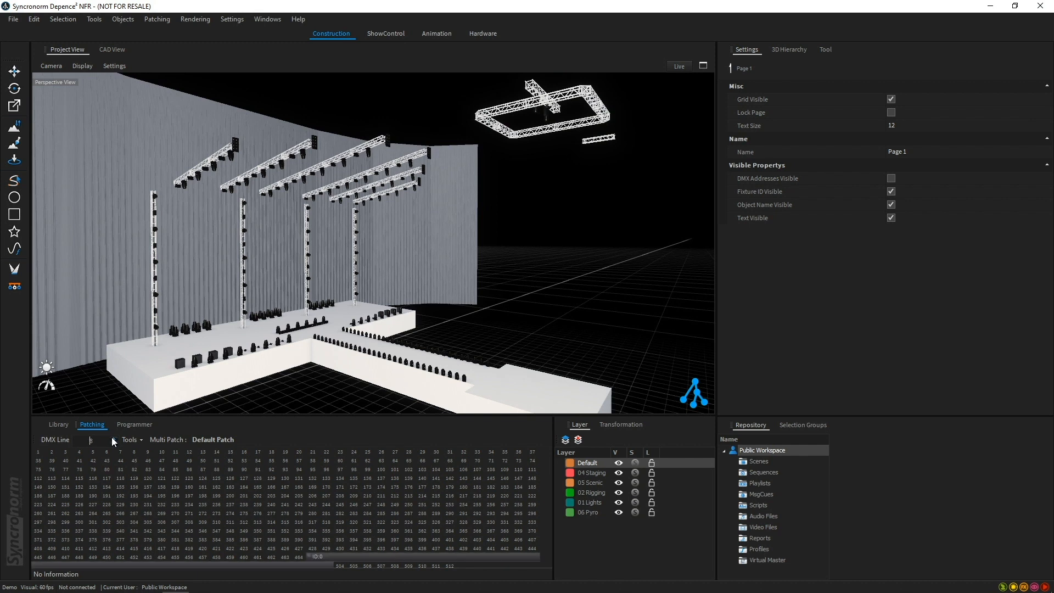
{"action": "left_click", "coordinate": [112, 437]}
{"action": "left_click", "coordinate": [112, 437]}
{"action": "left_click", "coordinate": [111, 437]}
{"action": "left_click", "coordinate": [111, 437]}
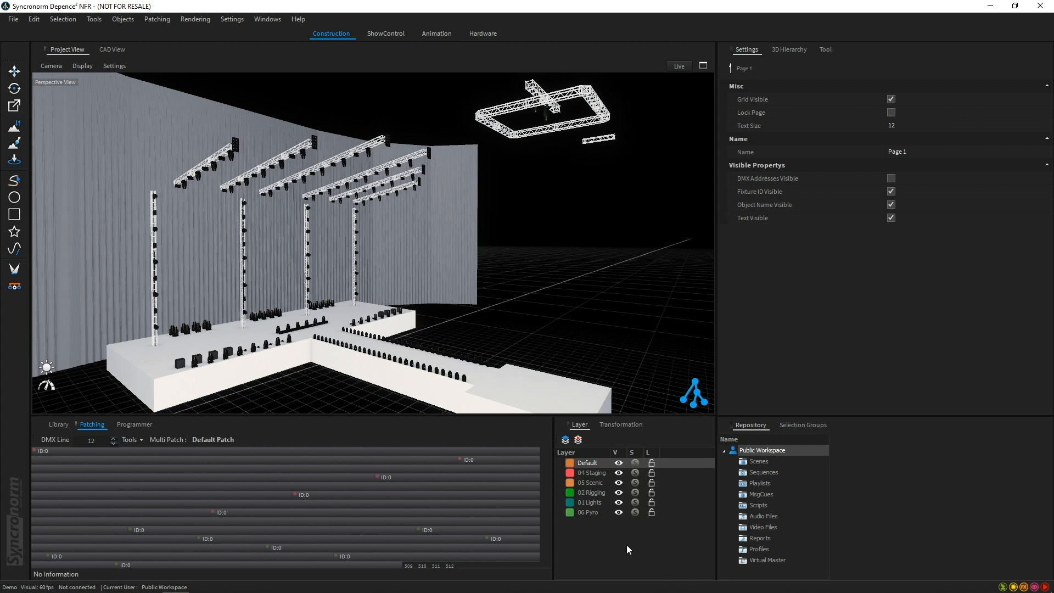
Check the visibility of the 04 Staging and 05 Scenic layers by toggling each off and on, and show the 3D hierarchy
{"action": "left_click", "coordinate": [615, 473]}
{"action": "left_click", "coordinate": [615, 473]}
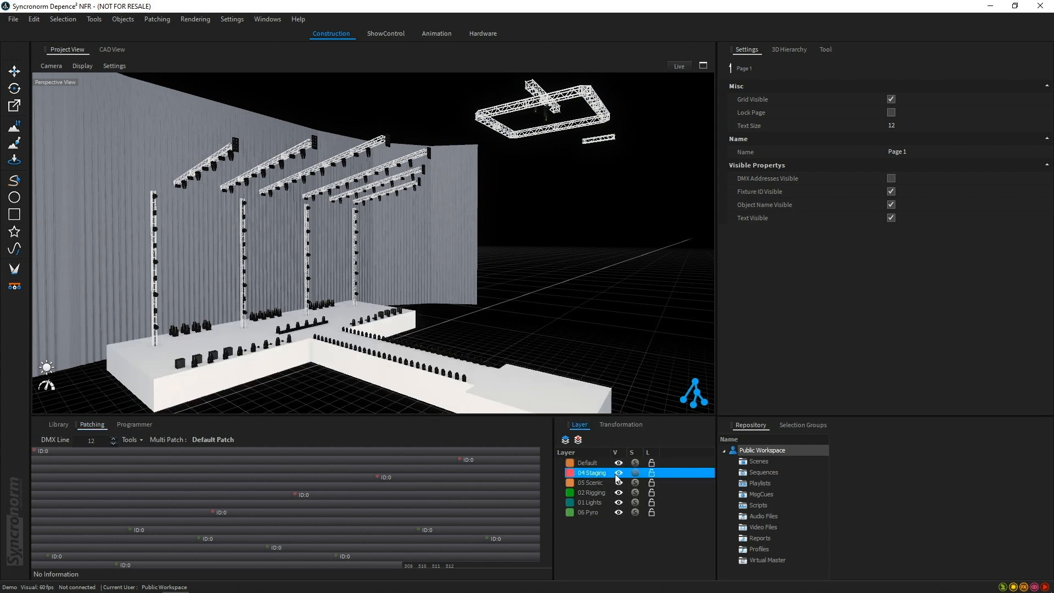
{"action": "left_click", "coordinate": [619, 483]}
{"action": "left_click", "coordinate": [619, 484]}
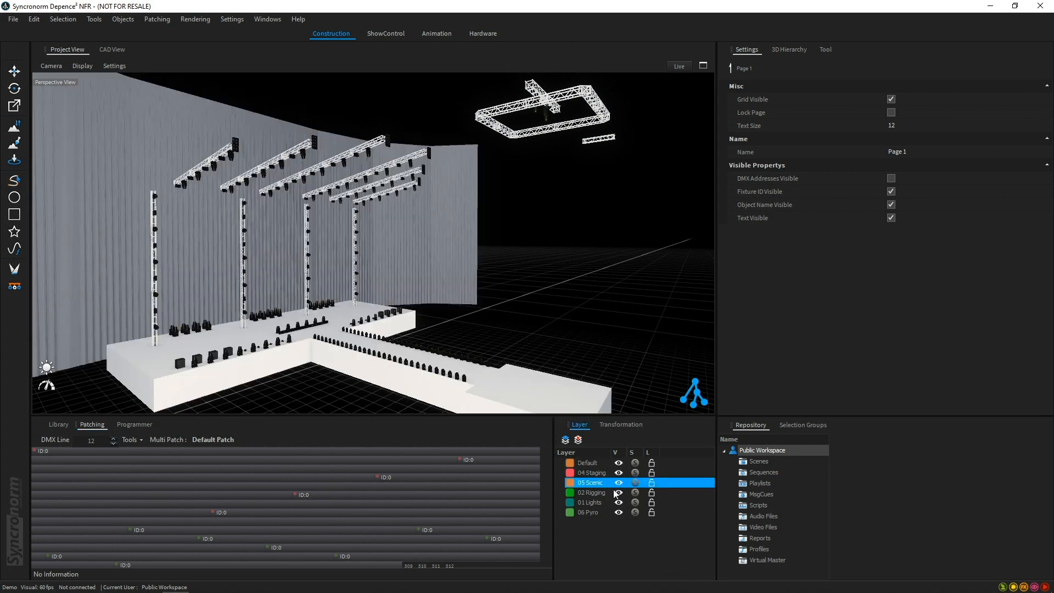
{"action": "left_click", "coordinate": [791, 50]}
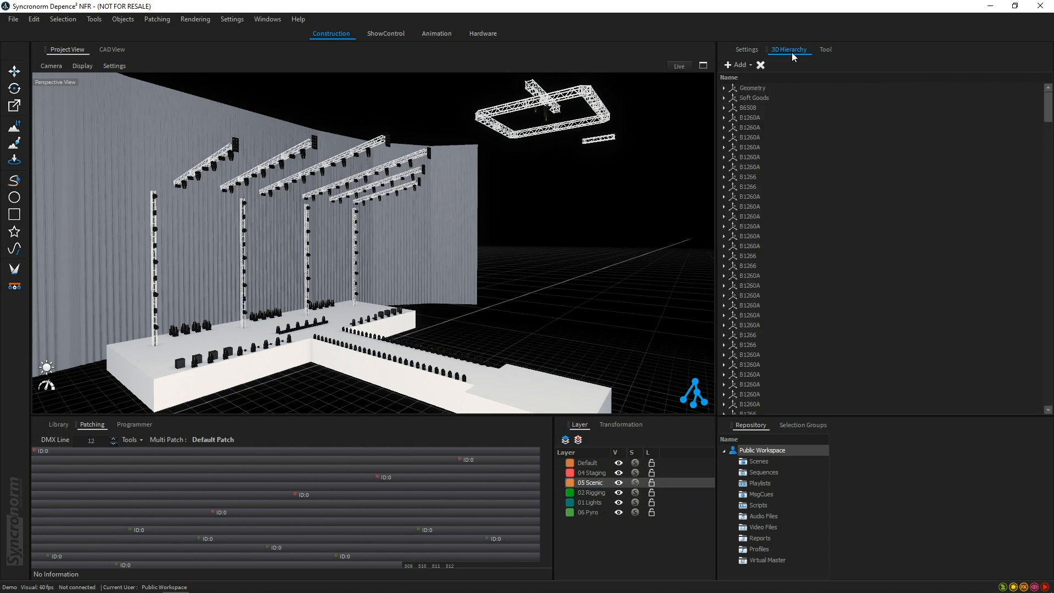
Inspect the stage in perspective and show its complete layout from above in the CAD view
{"action": "mouse_move", "coordinate": [509, 294]}
{"action": "middle_mouse_down"}
{"action": "mouse_move", "coordinate": [526, 291]}
{"action": "mouse_move", "coordinate": [492, 296]}
{"action": "middle_mouse_up"}
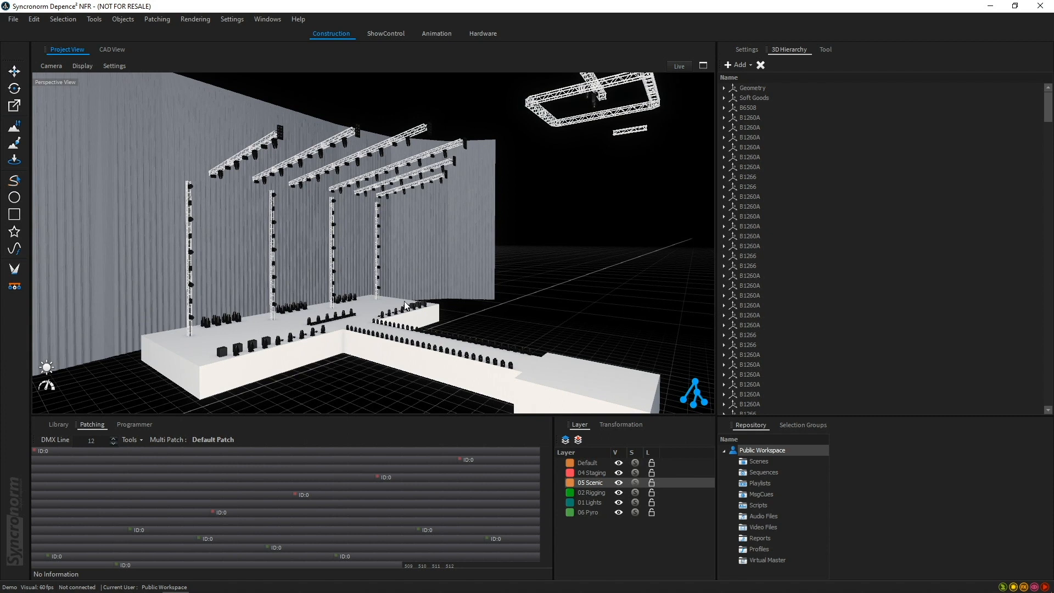
{"action": "scroll", "coordinate": [325, 291], "scroll_direction": "down", "scroll_amount": 3}
{"action": "middle_click_drag", "start_coordinate": [356, 308], "coordinate": [276, 278]}
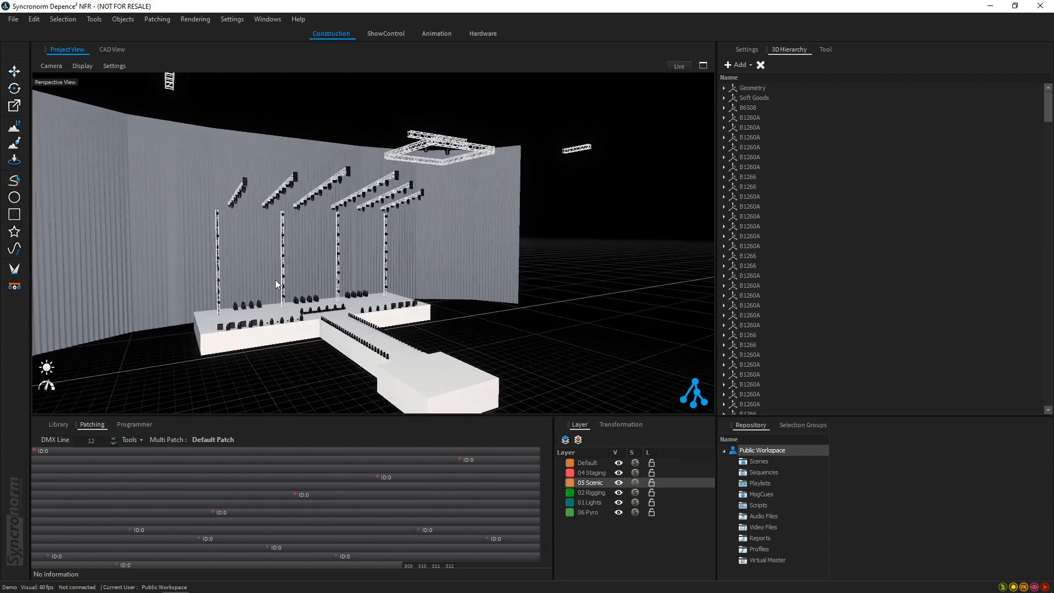
{"action": "left_click", "coordinate": [111, 49]}
{"action": "scroll", "coordinate": [327, 262], "scroll_direction": "down", "scroll_amount": 4}
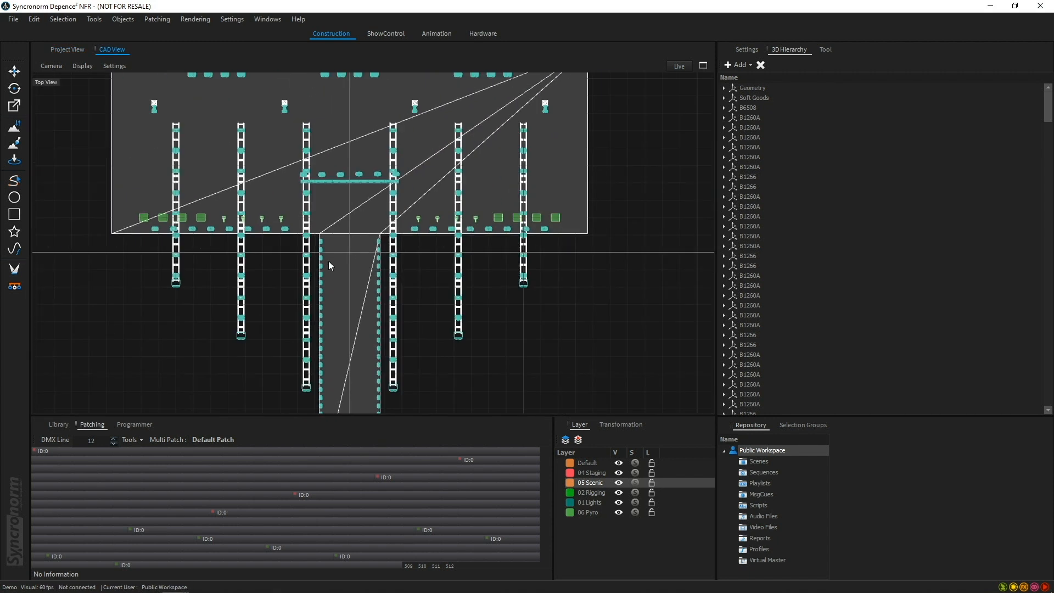
{"action": "scroll", "coordinate": [328, 262], "scroll_direction": "down", "scroll_amount": 3}
{"action": "middle_click_drag", "start_coordinate": [341, 272], "coordinate": [376, 247]}
{"action": "scroll", "coordinate": [372, 225], "scroll_direction": "down", "scroll_amount": 4}
Import the O2 Arena 3D model from the PROJECT RESOURCES folder with a scale factor of 0.6
{"action": "left_click", "coordinate": [15, 20]}
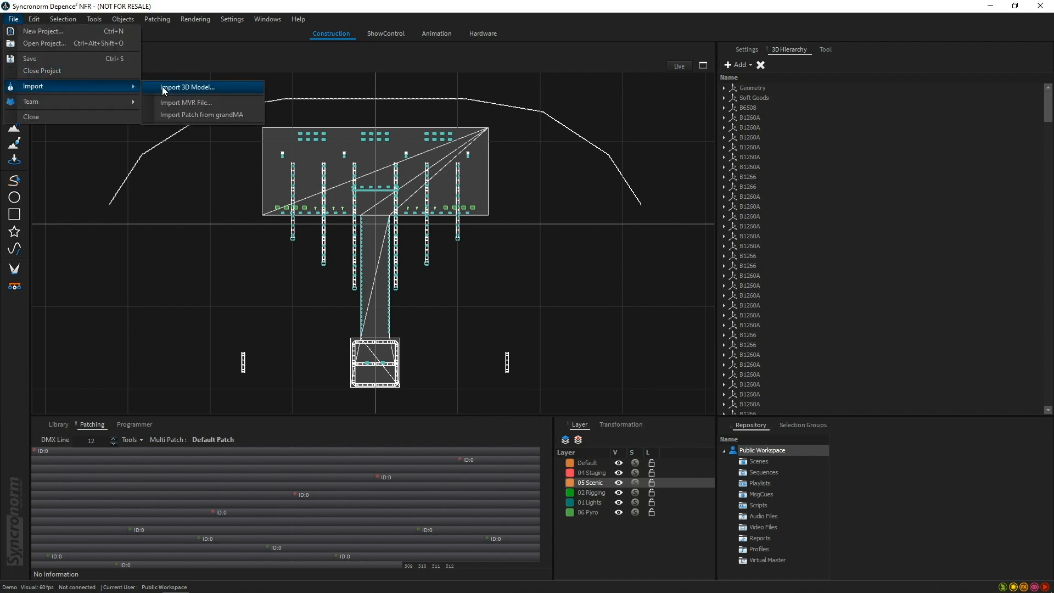
{"action": "left_click", "coordinate": [162, 87]}
{"action": "left_click", "coordinate": [303, 160]}
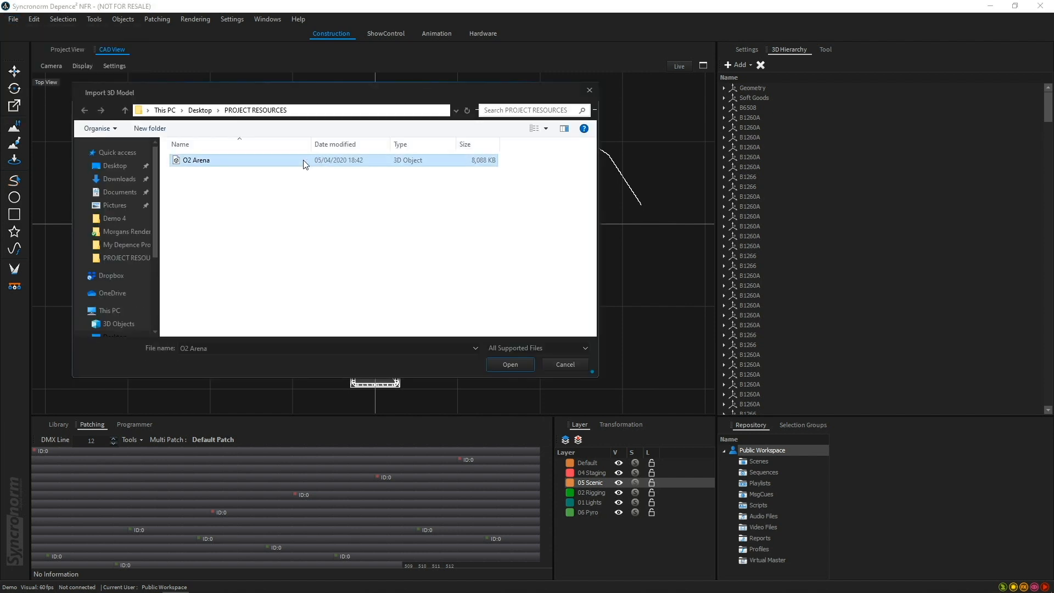
{"action": "left_click", "coordinate": [509, 365]}
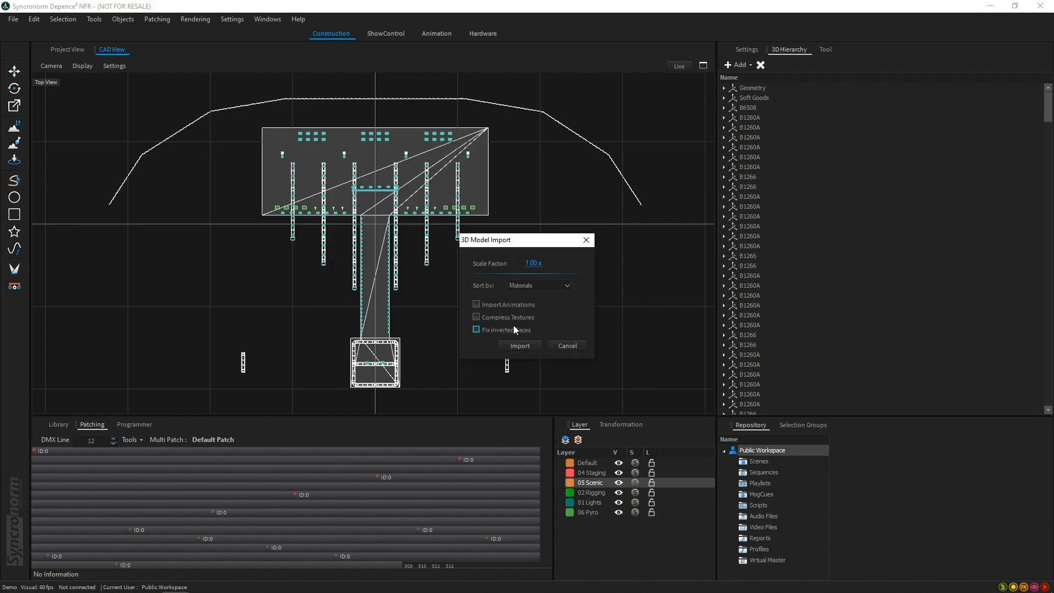
{"action": "left_click", "coordinate": [533, 263]}
{"action": "type", "text": "0.6"}
{"action": "key", "text": "Tab"}
{"action": "left_click", "coordinate": [521, 348]}
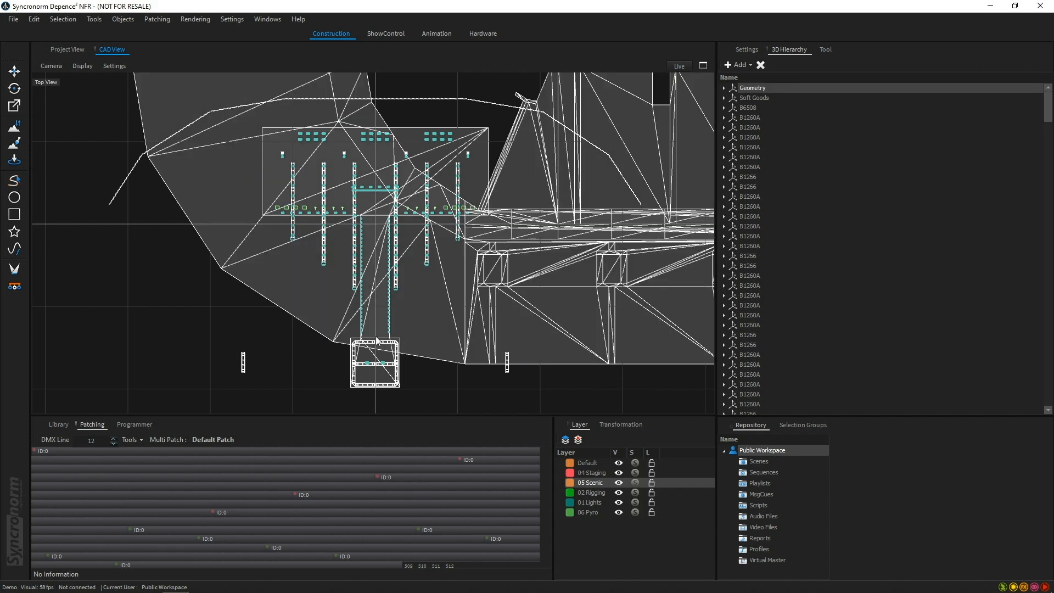
Rotate the imported arena model about 90 degrees clockwise in the top view
{"action": "left_click", "coordinate": [258, 252]}
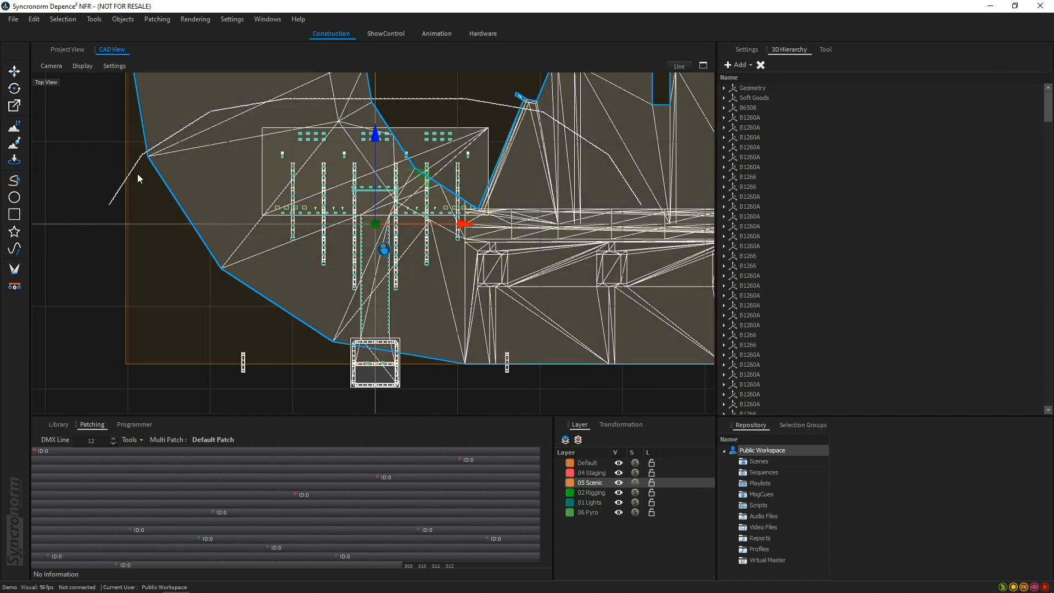
{"action": "left_click", "coordinate": [14, 89]}
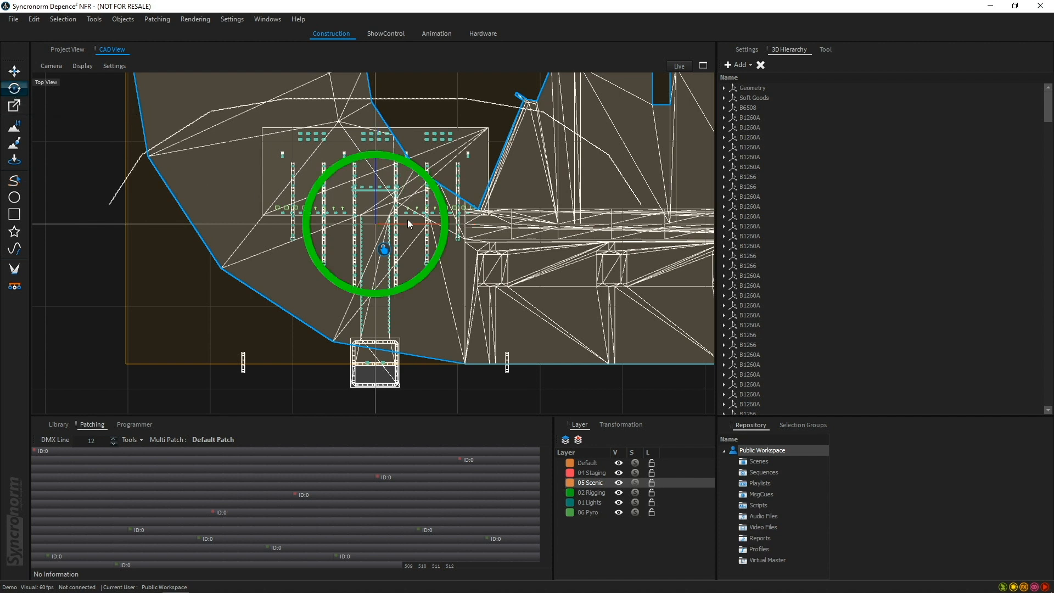
{"action": "left_click_drag", "start_coordinate": [448, 224], "coordinate": [377, 290]}
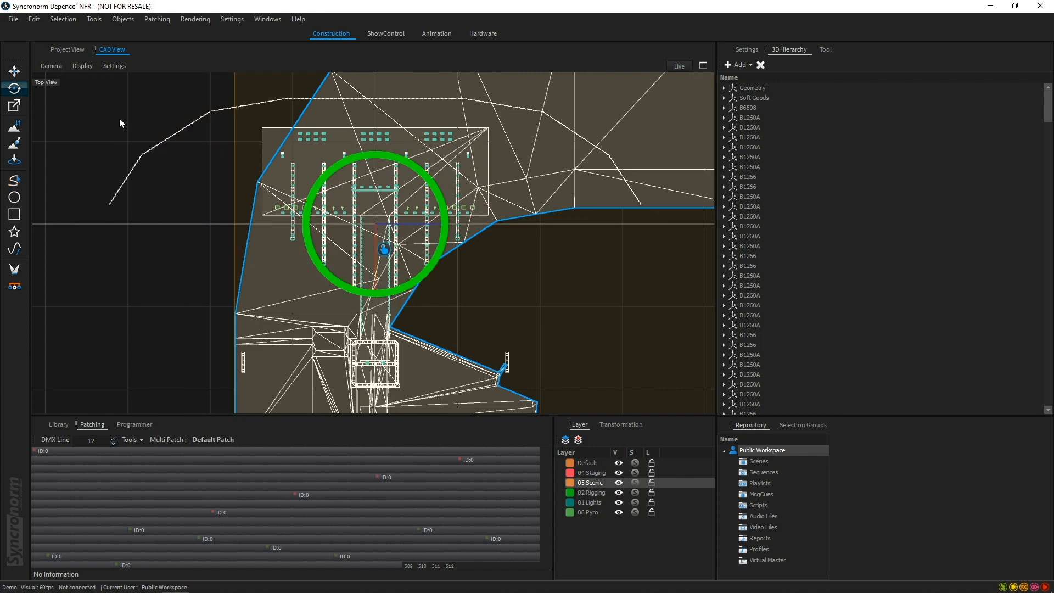
Move the arena so it is centred around the stage with its curved end against the rear drape, and return to the perspective view
{"action": "left_click", "coordinate": [15, 69]}
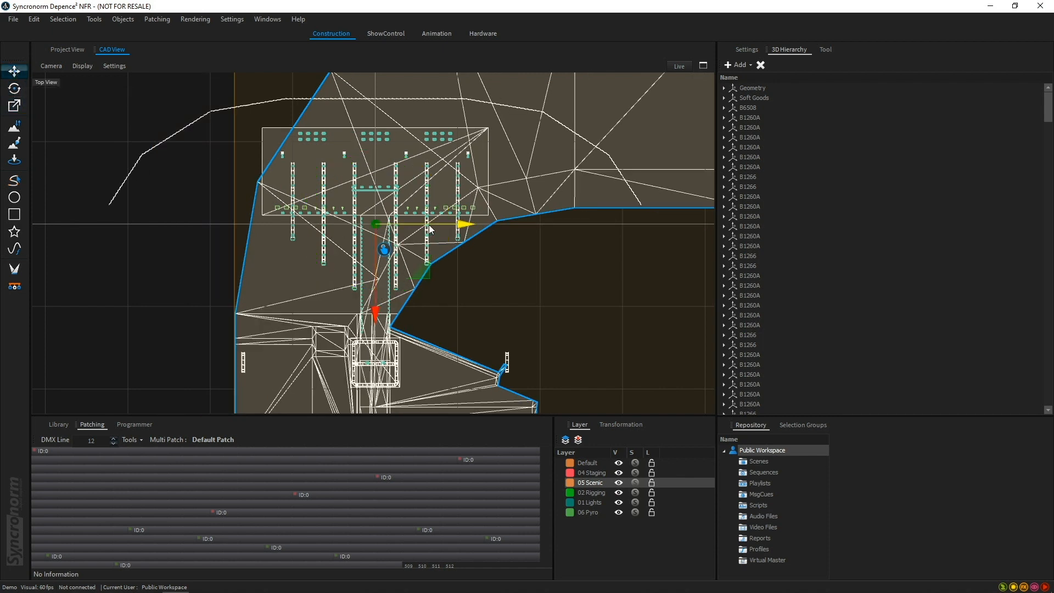
{"action": "left_click_drag", "start_coordinate": [462, 225], "coordinate": [196, 225]}
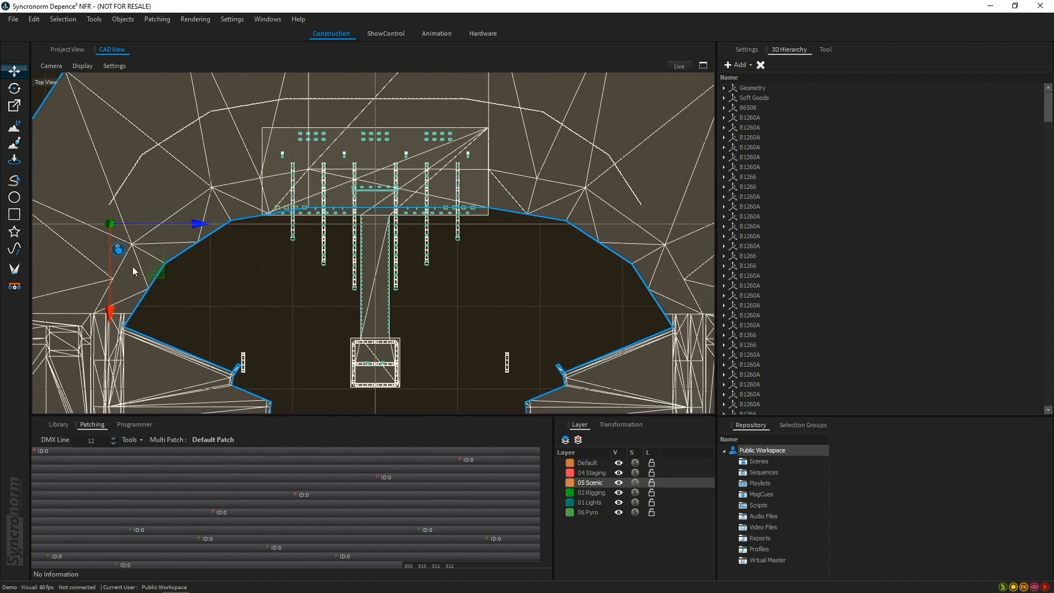
{"action": "left_click_drag", "start_coordinate": [108, 318], "coordinate": [99, 202]}
{"action": "left_click_drag", "start_coordinate": [198, 109], "coordinate": [178, 120]}
{"action": "left_click", "coordinate": [218, 204]}
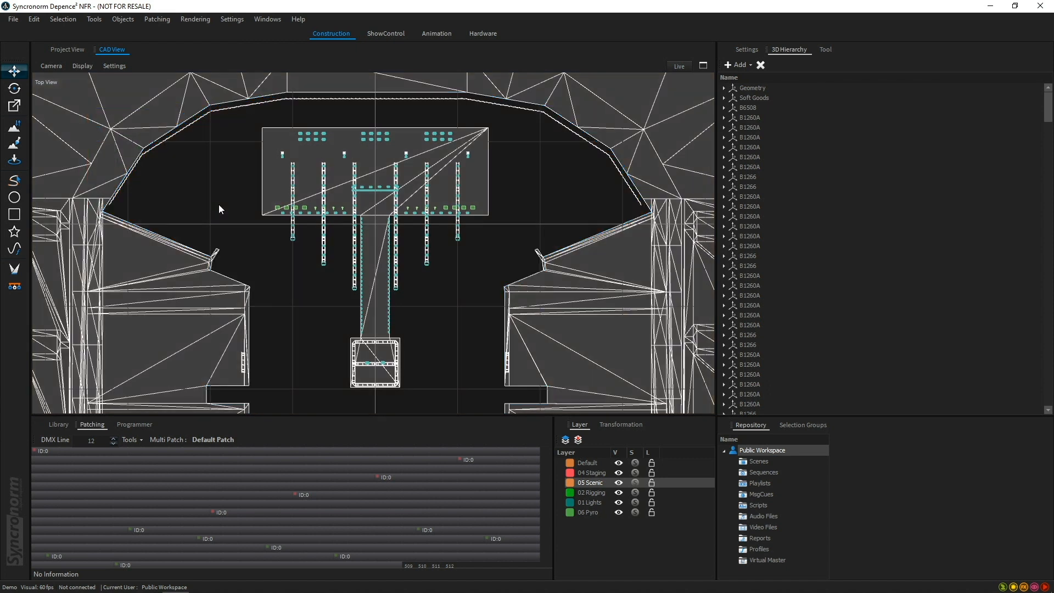
{"action": "left_click", "coordinate": [60, 48]}
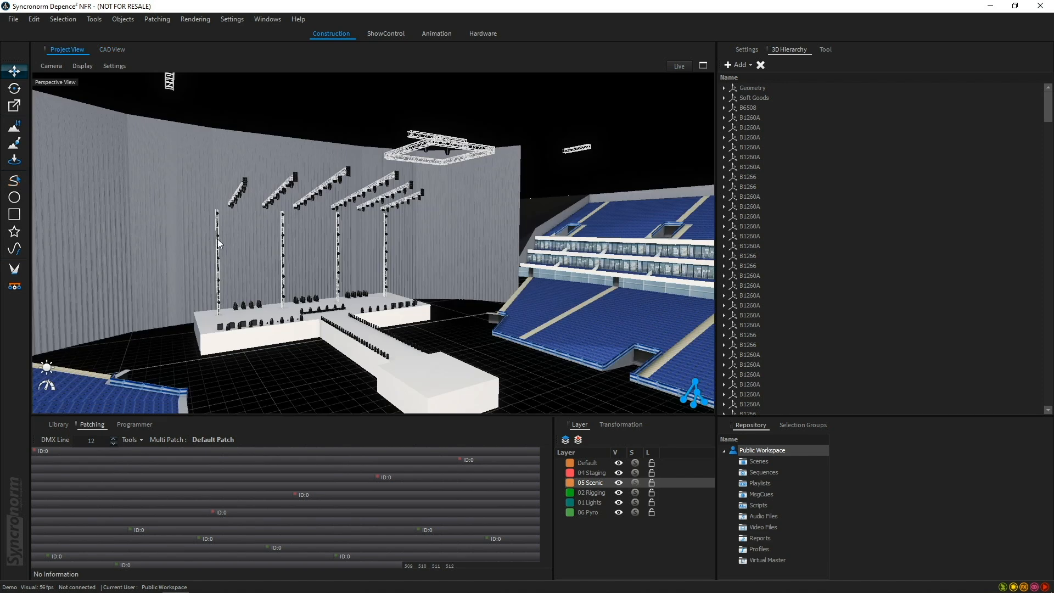
Place the animated person model John from the factory library on the front platform of the stage runway
{"action": "scroll", "coordinate": [226, 248], "scroll_direction": "down", "scroll_amount": 3}
{"action": "middle_click_drag", "start_coordinate": [226, 248], "coordinate": [292, 284]}
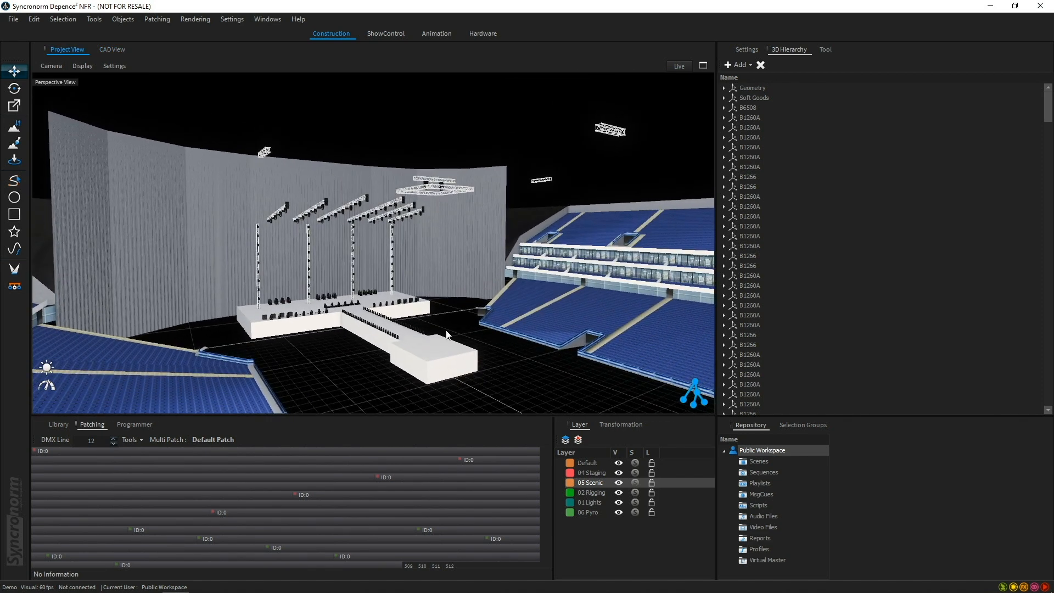
{"action": "scroll", "coordinate": [436, 337], "scroll_direction": "up", "scroll_amount": 5}
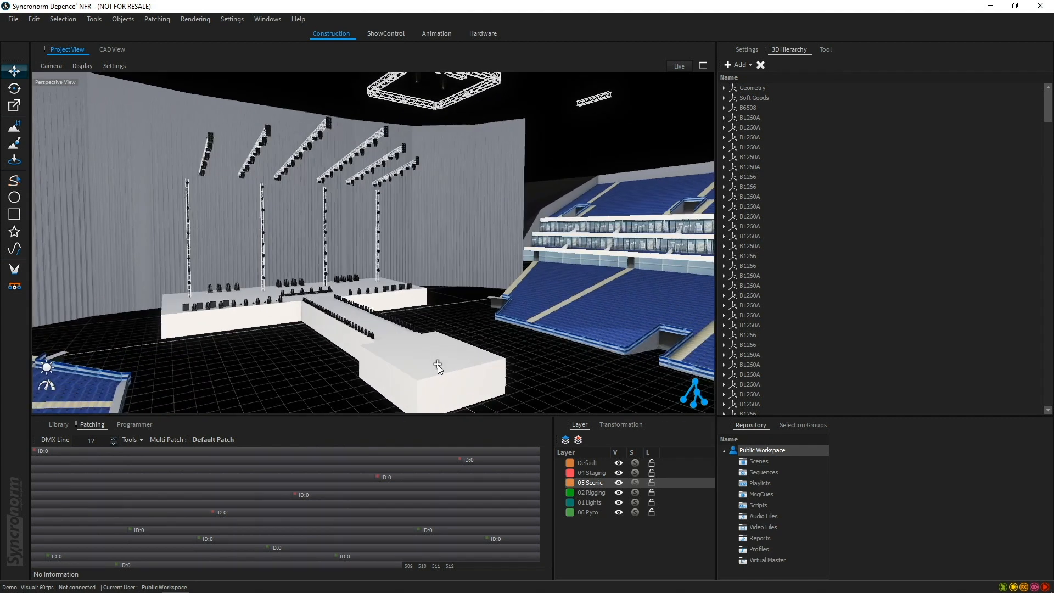
{"action": "middle_click_drag", "start_coordinate": [437, 364], "coordinate": [430, 363]}
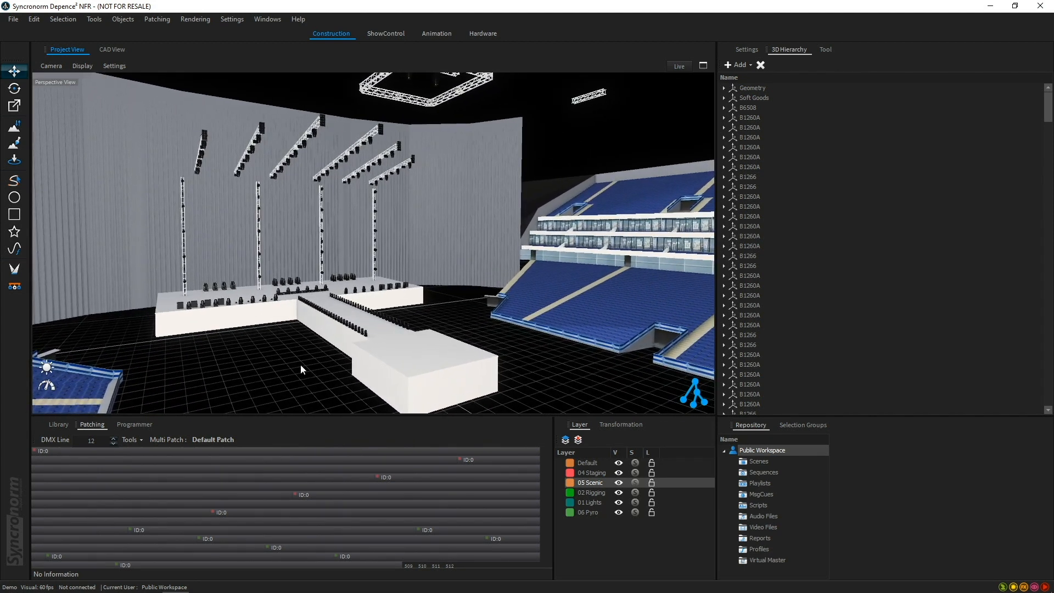
{"action": "left_click", "coordinate": [58, 425]}
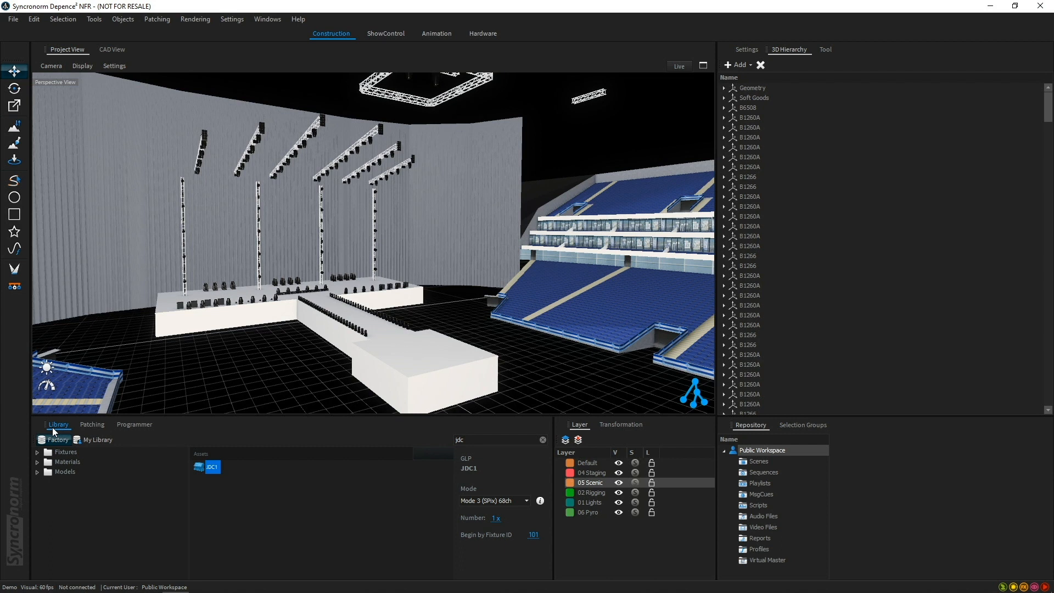
{"action": "left_click", "coordinate": [36, 472]}
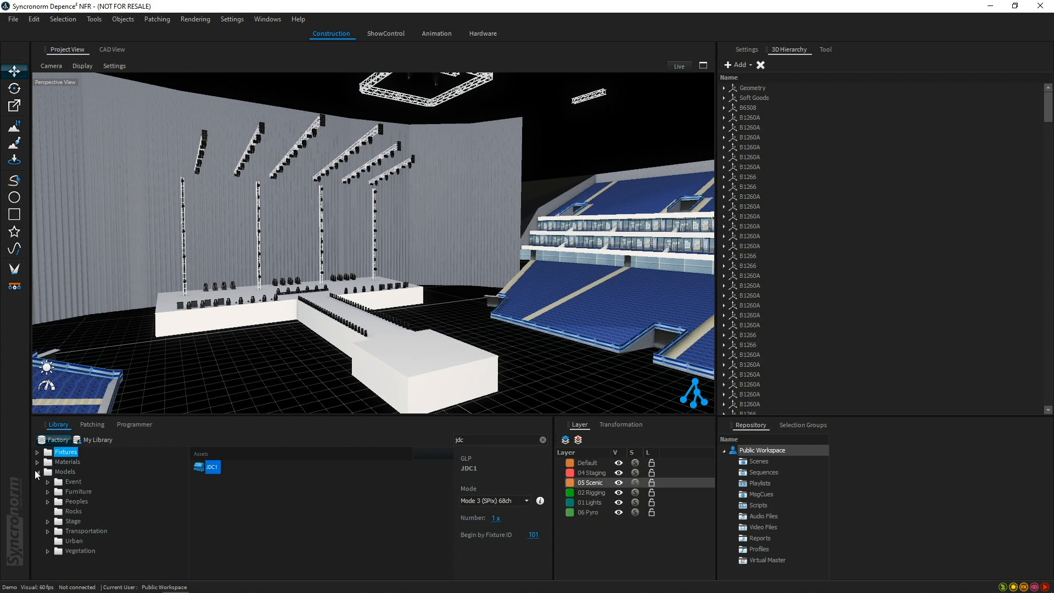
{"action": "left_click", "coordinate": [47, 501]}
{"action": "left_click", "coordinate": [89, 511]}
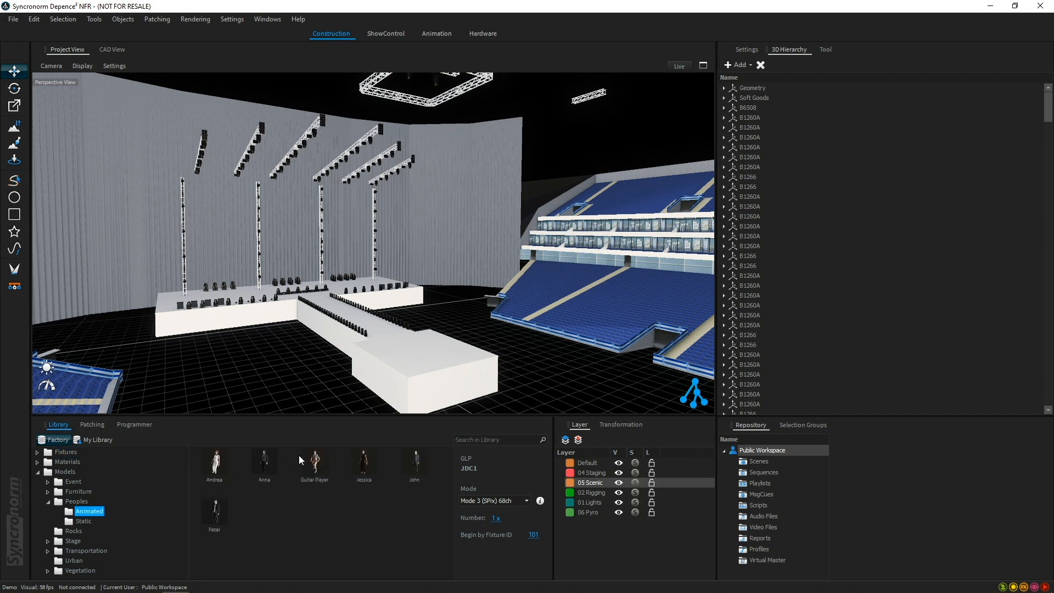
{"action": "scroll", "coordinate": [426, 358], "scroll_direction": "up", "scroll_amount": 3}
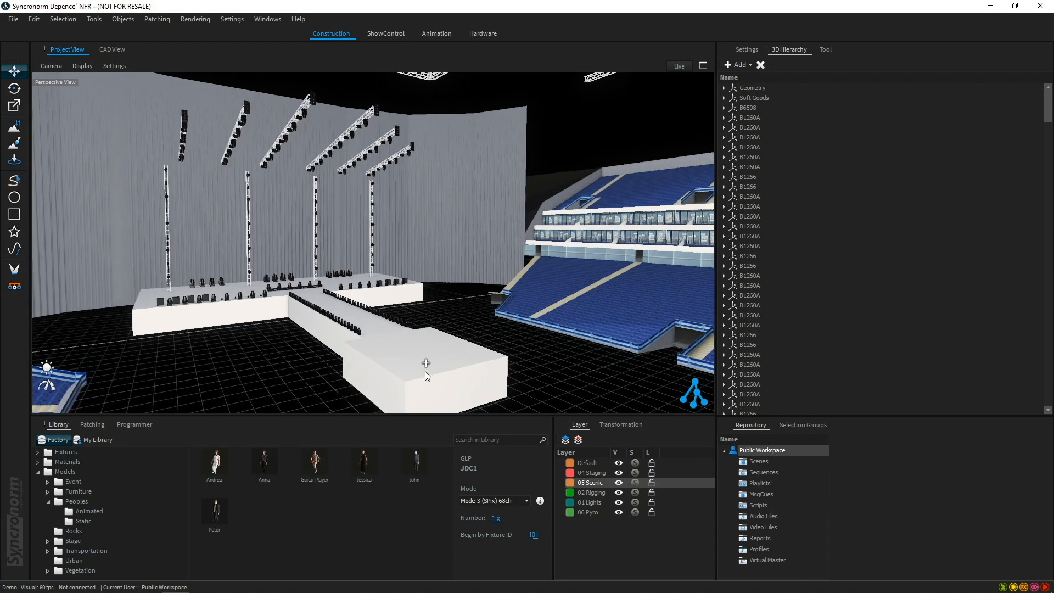
{"action": "left_click_drag", "start_coordinate": [416, 463], "coordinate": [417, 348]}
{"action": "scroll", "coordinate": [419, 345], "scroll_direction": "up", "scroll_amount": 3}
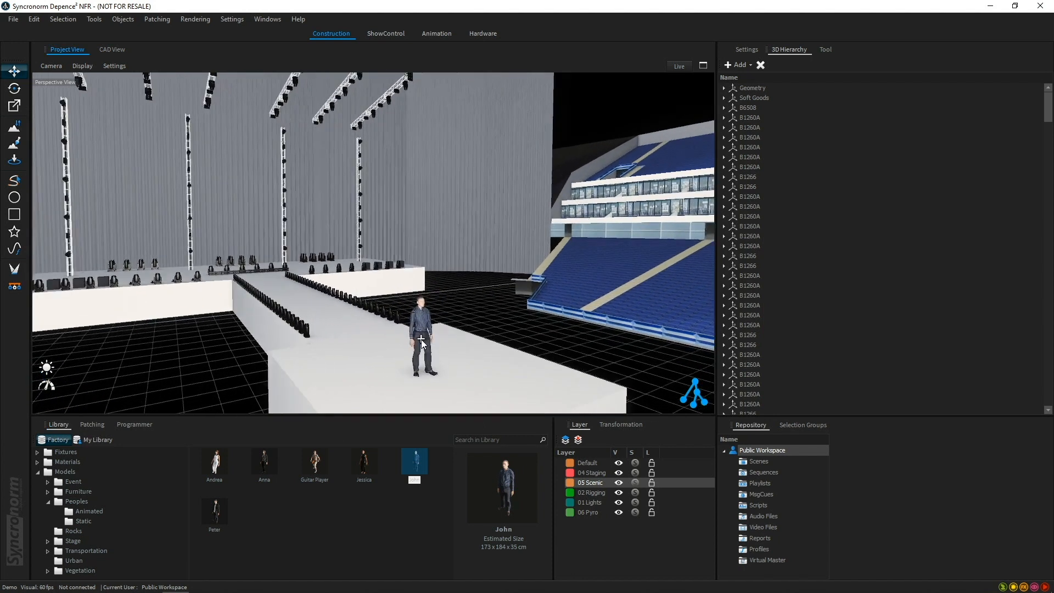
{"action": "scroll", "coordinate": [421, 339], "scroll_direction": "up", "scroll_amount": 3}
Set the running animation of the John figure to 1 and deselect it
{"action": "left_click", "coordinate": [429, 294]}
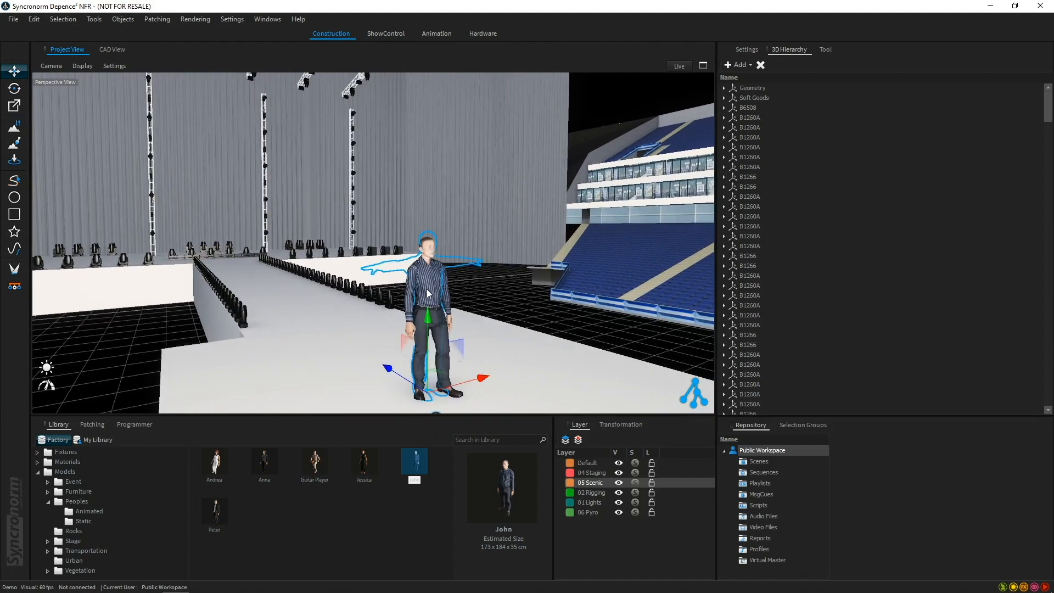
{"action": "left_click", "coordinate": [750, 50]}
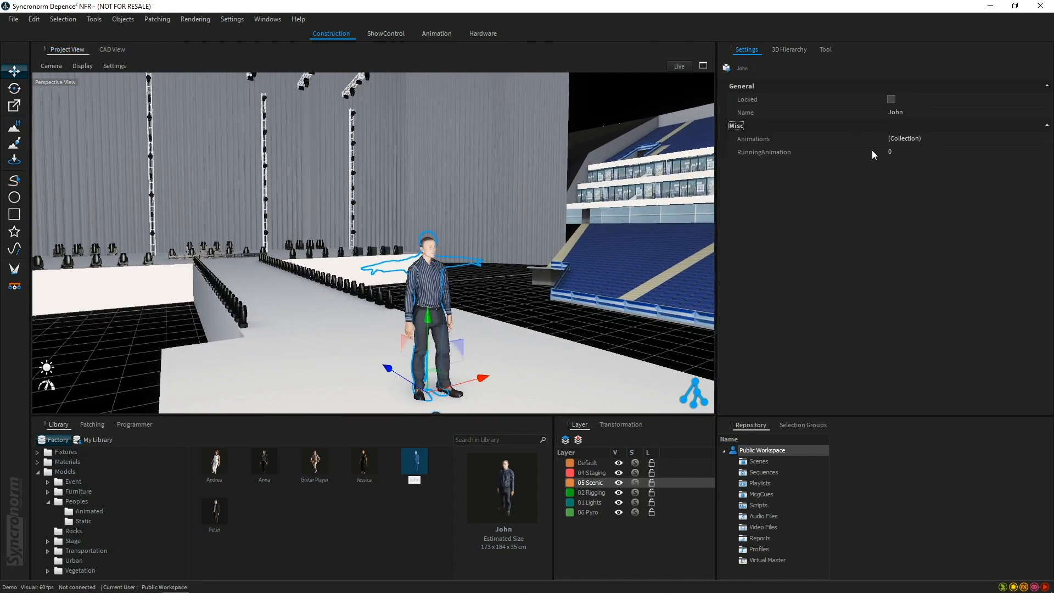
{"action": "left_click", "coordinate": [898, 152]}
{"action": "type", "text": "1"}
{"action": "key", "text": "Return"}
{"action": "left_click", "coordinate": [514, 287]}
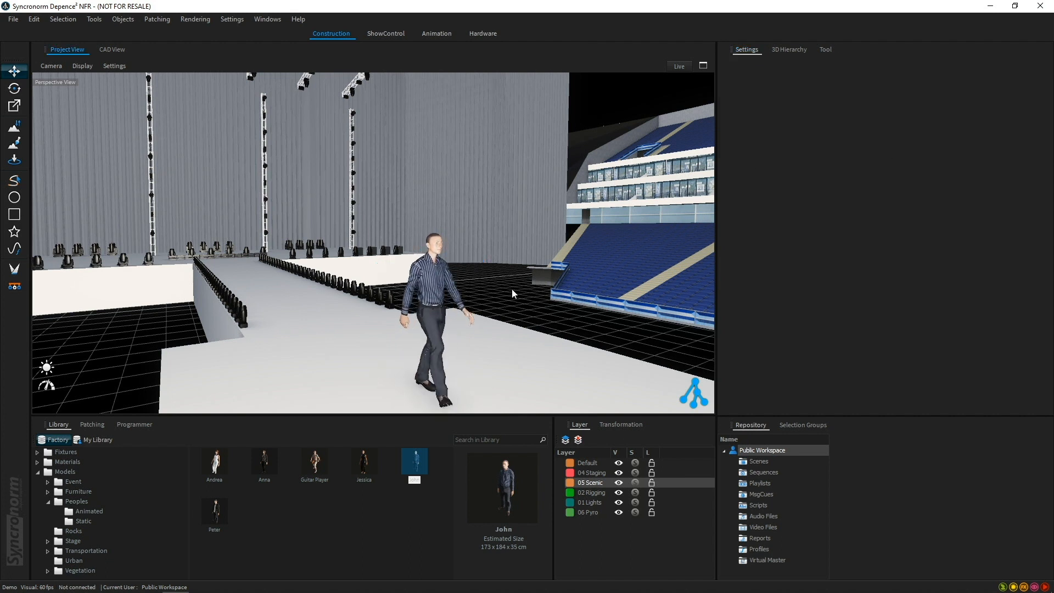
Reset the John figure's running animation to 0 and deselect it
{"action": "left_click", "coordinate": [433, 288]}
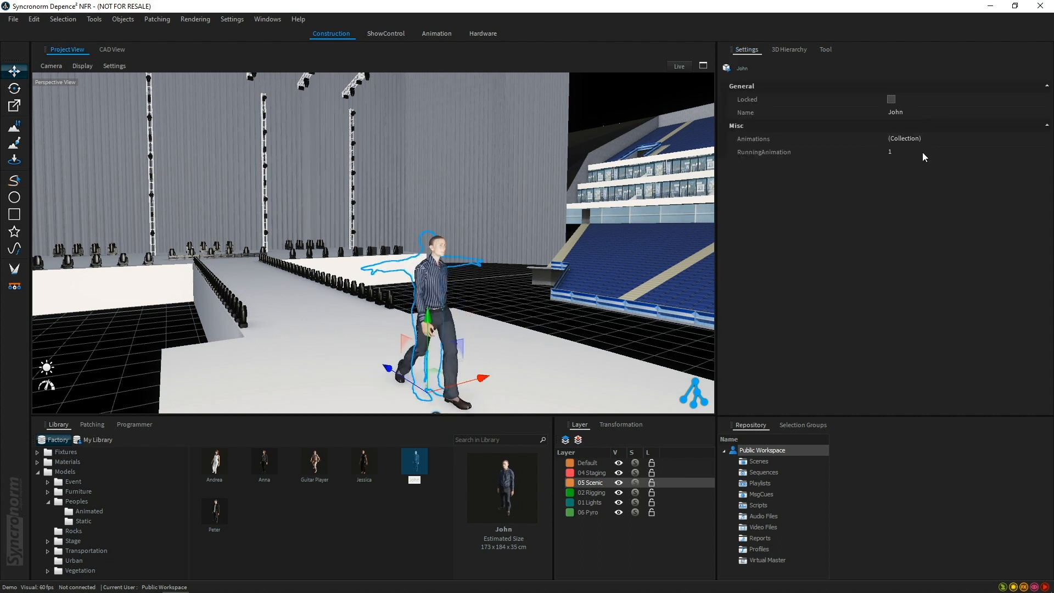
{"action": "left_click", "coordinate": [853, 149]}
{"action": "key", "text": "Return"}
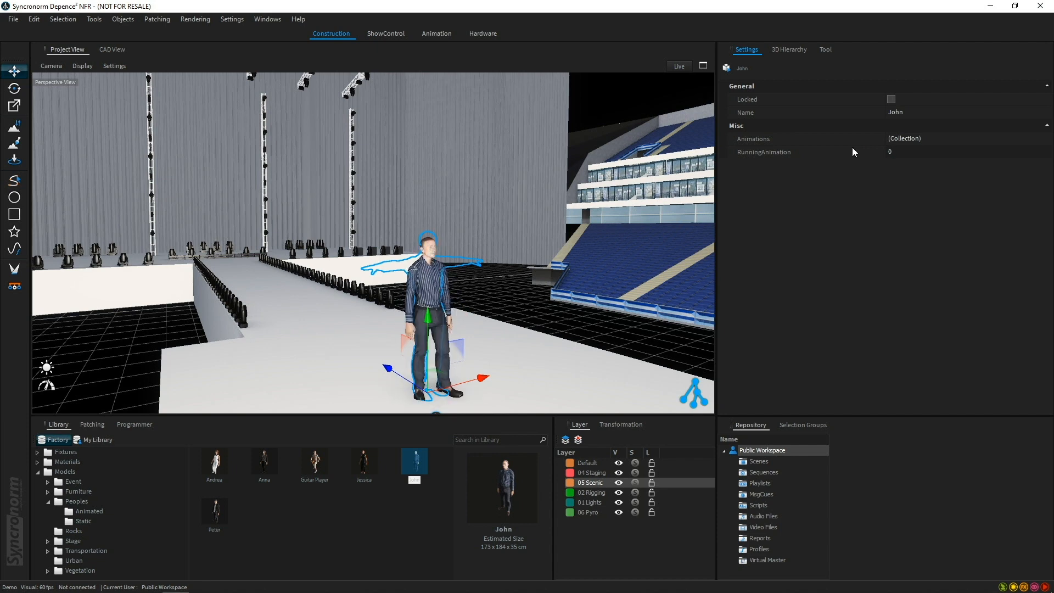
{"action": "left_click", "coordinate": [507, 301]}
{"action": "scroll", "coordinate": [506, 301], "scroll_direction": "down", "scroll_amount": 10}
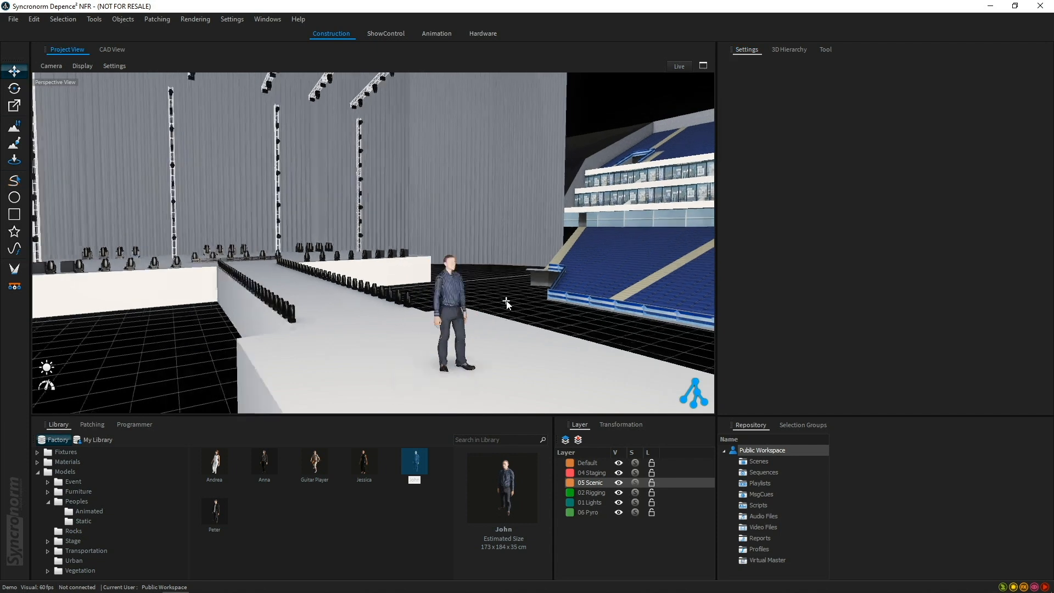
{"action": "mouse_move", "coordinate": [515, 304]}
{"action": "middle_mouse_down"}
{"action": "mouse_move", "coordinate": [504, 330]}
{"action": "mouse_move", "coordinate": [480, 328]}
{"action": "middle_mouse_up"}
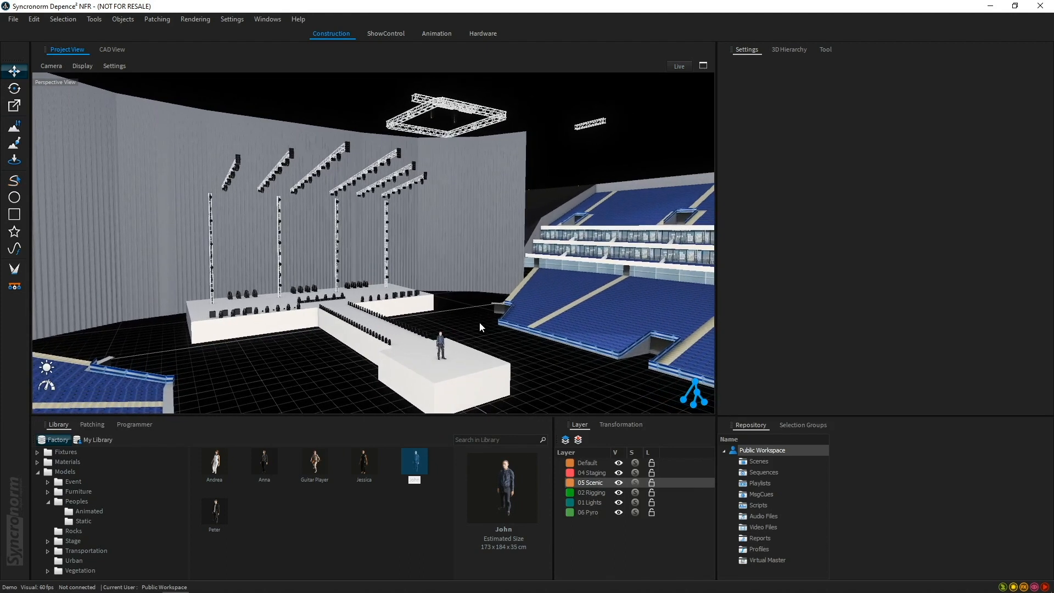
Apply the Stage floor black material from the indoor stage floor materials to the stage and runway
{"action": "left_click", "coordinate": [38, 472]}
{"action": "left_click", "coordinate": [37, 462]}
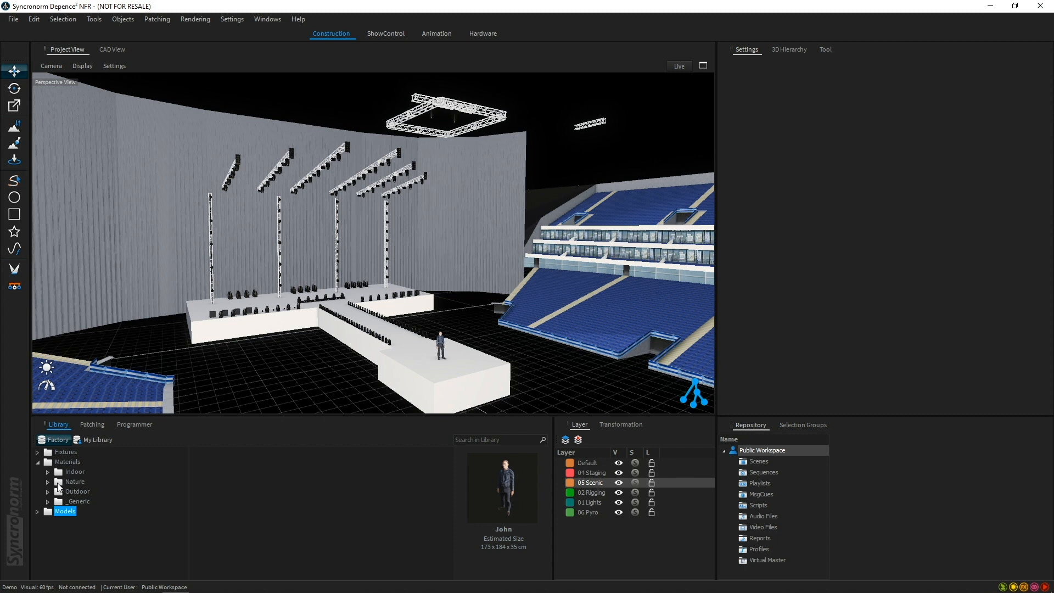
{"action": "left_click", "coordinate": [47, 472]}
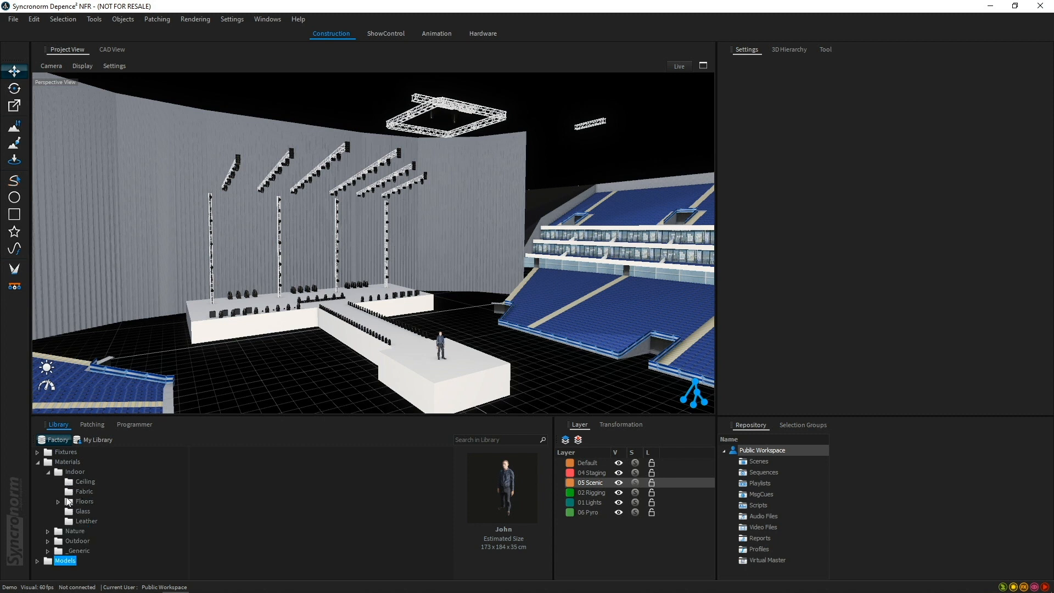
{"action": "left_click", "coordinate": [56, 499]}
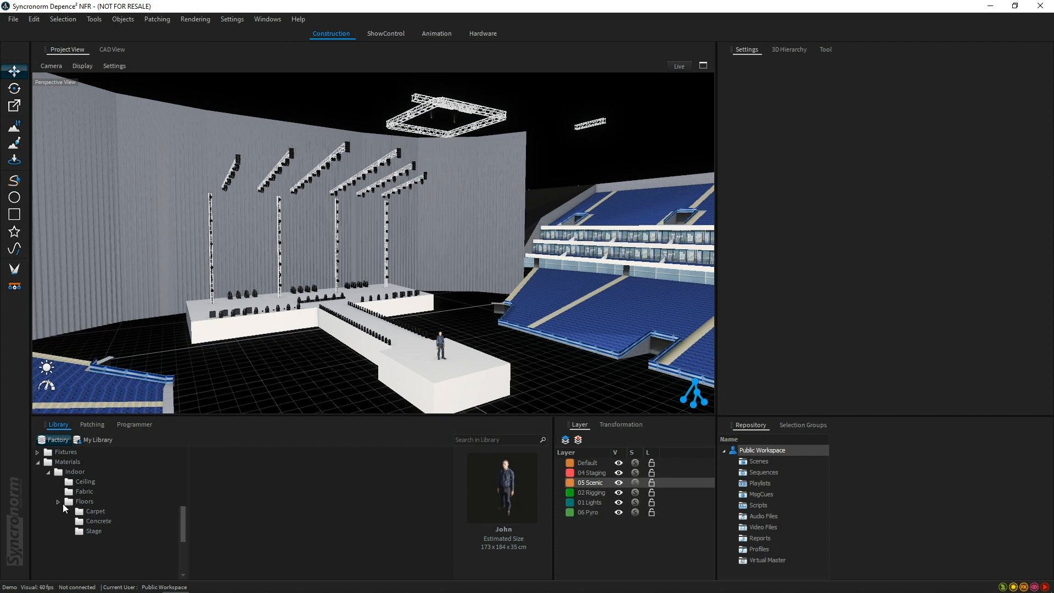
{"action": "left_click", "coordinate": [95, 531]}
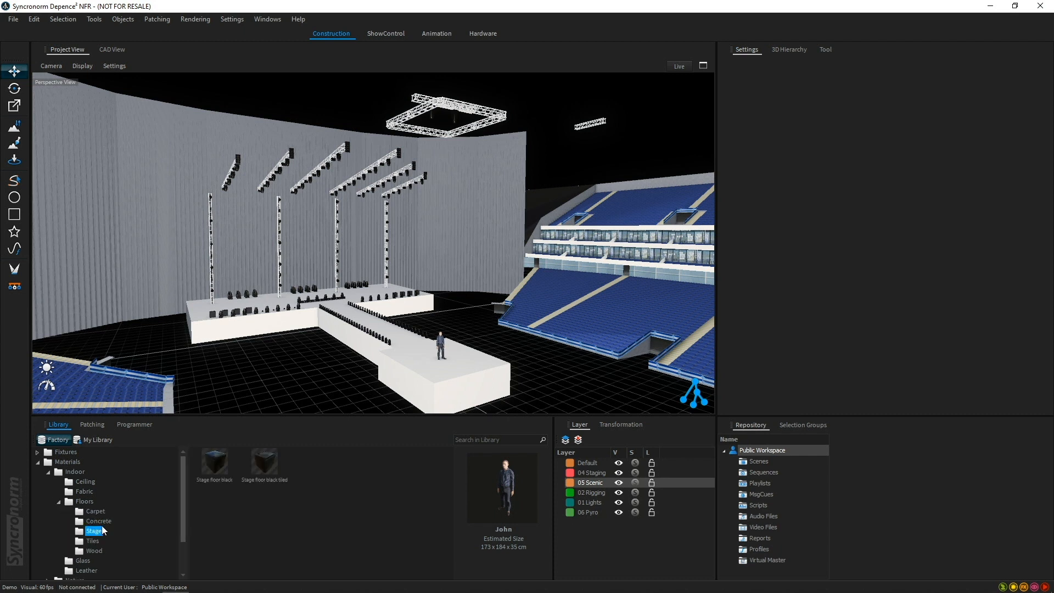
{"action": "left_click", "coordinate": [213, 463]}
{"action": "left_click_drag", "start_coordinate": [213, 463], "coordinate": [416, 382]}
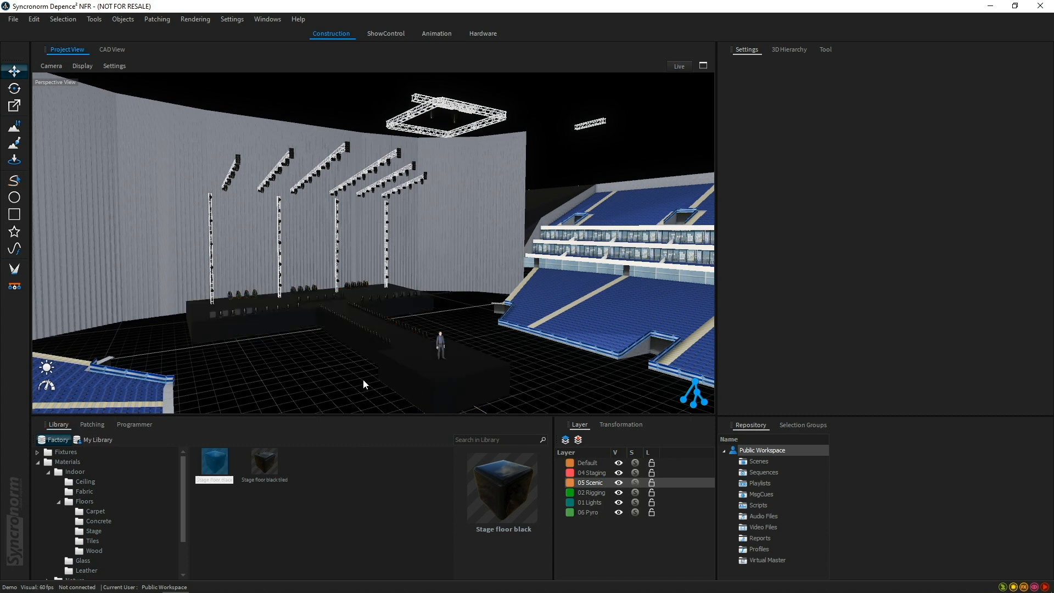
Apply the generic Fabric 29 material to the large drape behind the stage
{"action": "left_click", "coordinate": [58, 501]}
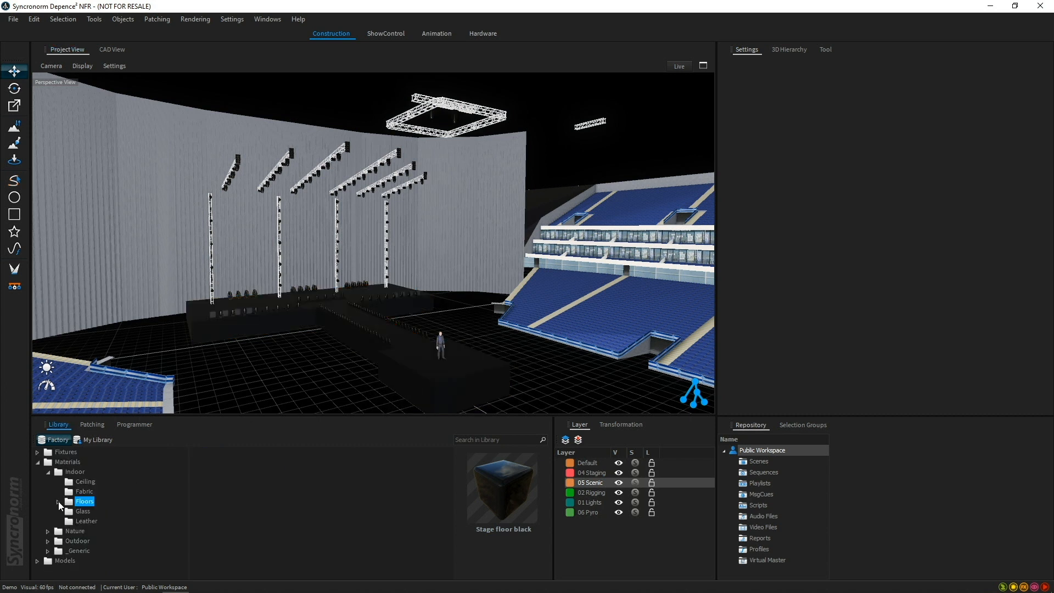
{"action": "left_click", "coordinate": [63, 549]}
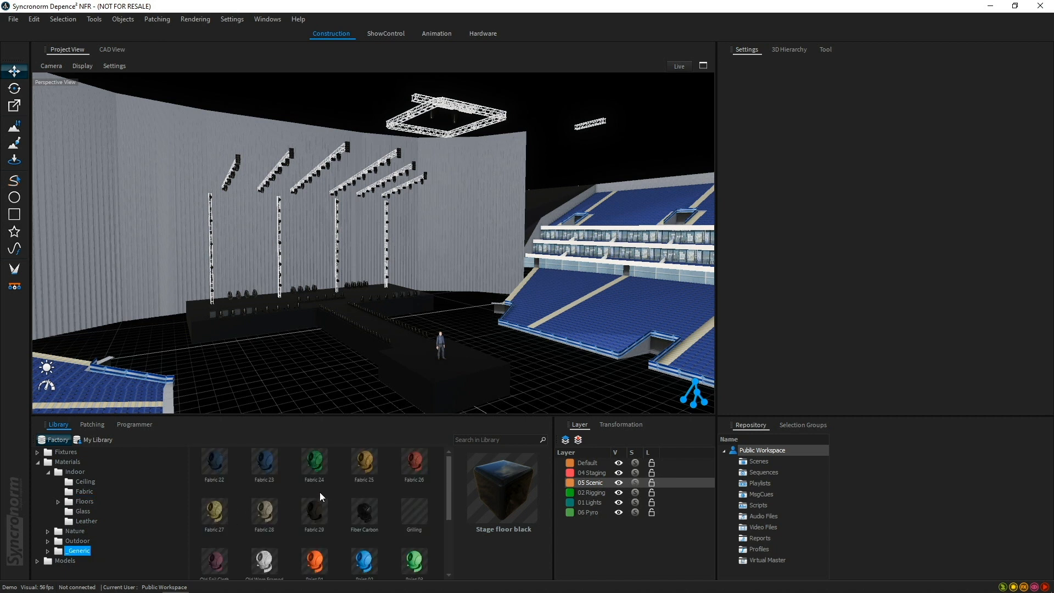
{"action": "left_click", "coordinate": [314, 516]}
{"action": "left_click_drag", "start_coordinate": [314, 517], "coordinate": [449, 232]}
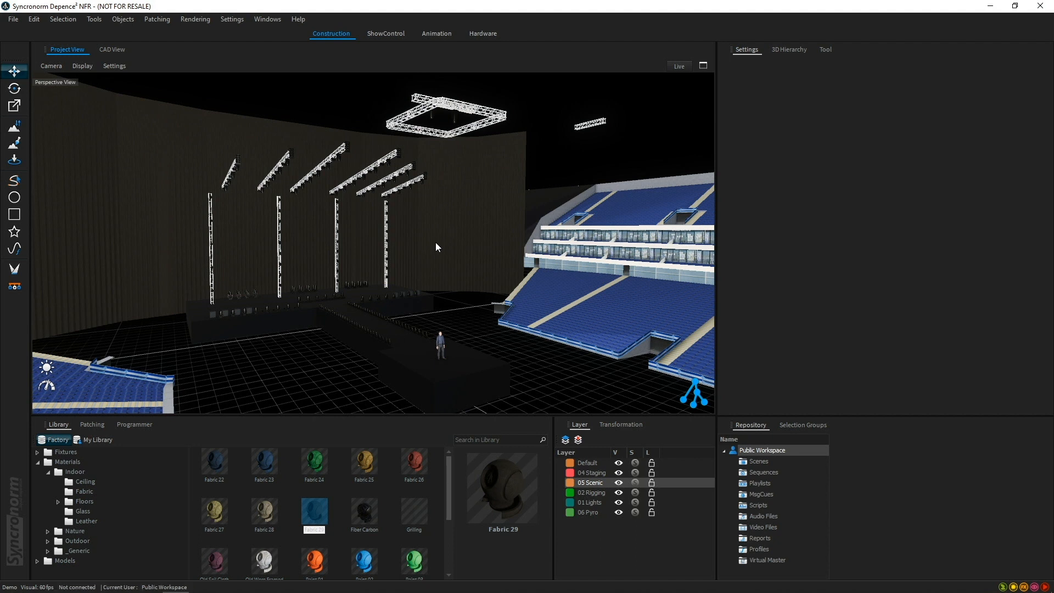
Try the orange Paint 01 material on the arena seating and undo it
{"action": "scroll", "coordinate": [436, 242], "scroll_direction": "down", "scroll_amount": 1}
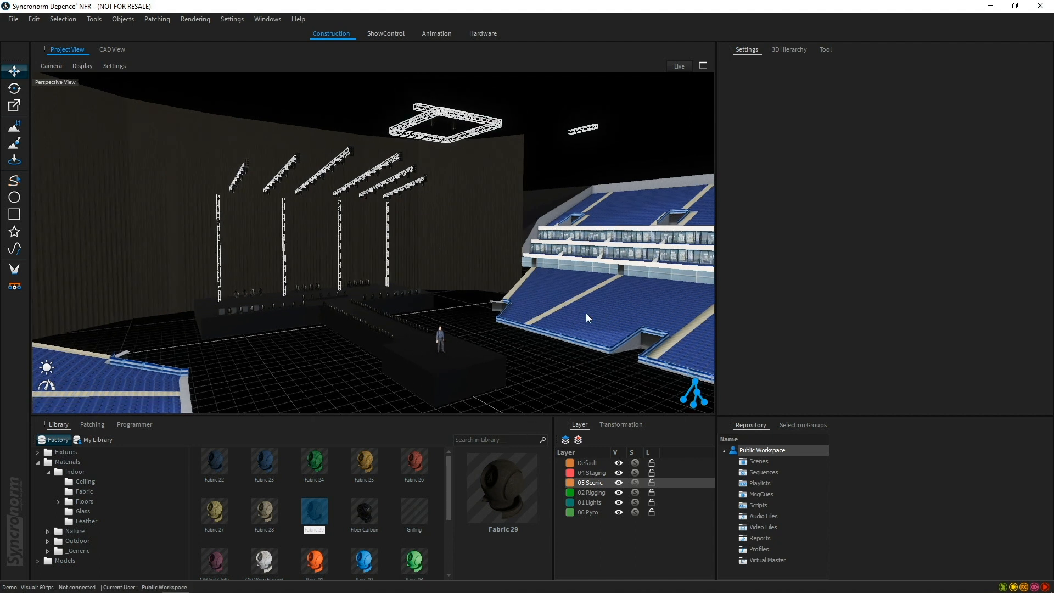
{"action": "left_click_drag", "start_coordinate": [308, 562], "coordinate": [591, 311]}
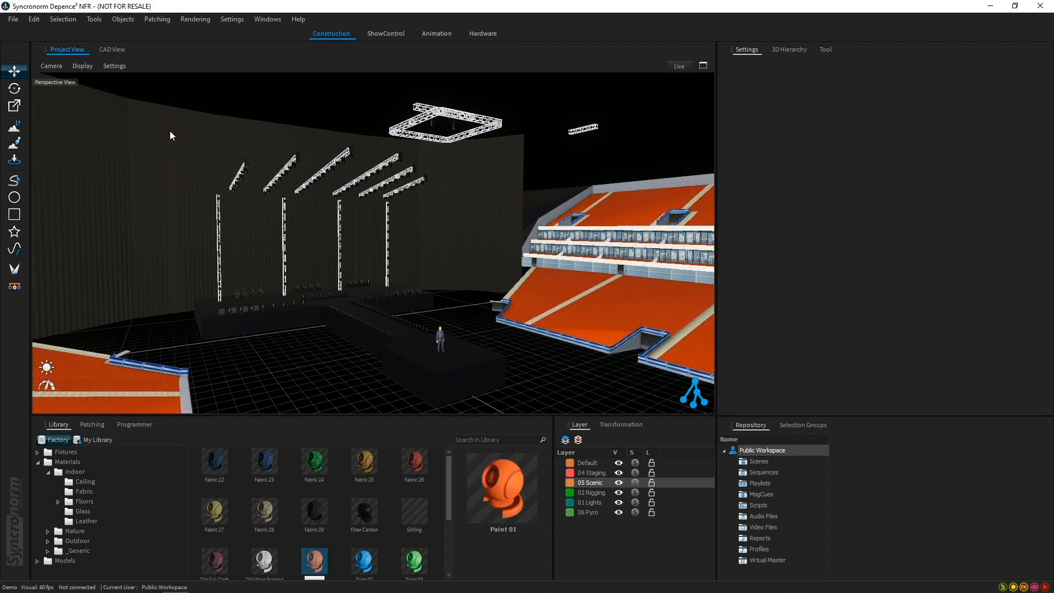
{"action": "key", "text": "ctrl+z"}
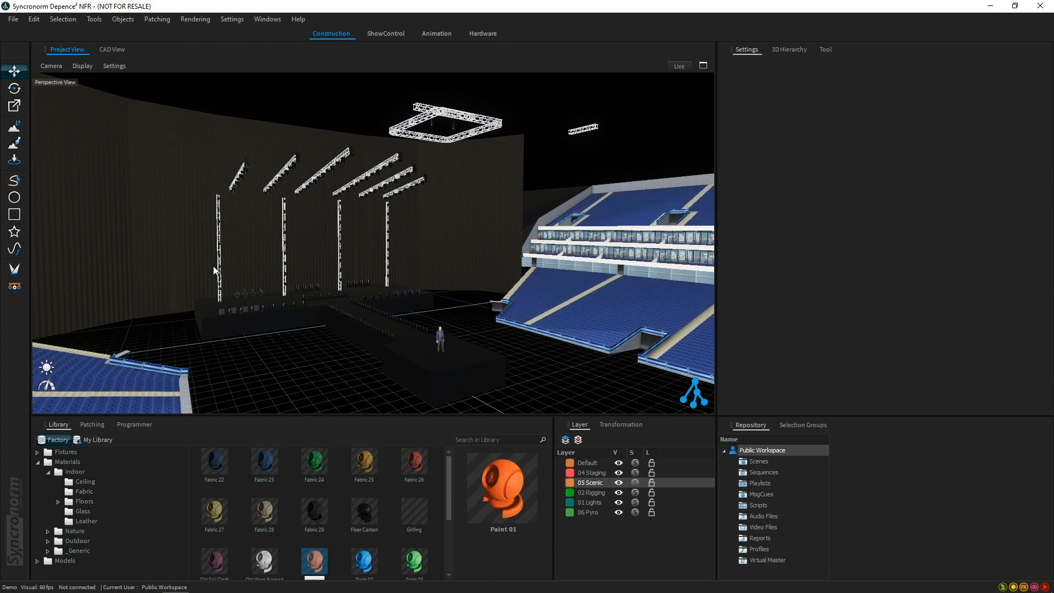
Select the Sub 0 mesh inside the upper B1260A section of the leftmost vertical truss
{"action": "scroll", "coordinate": [213, 266], "scroll_direction": "up", "scroll_amount": 5}
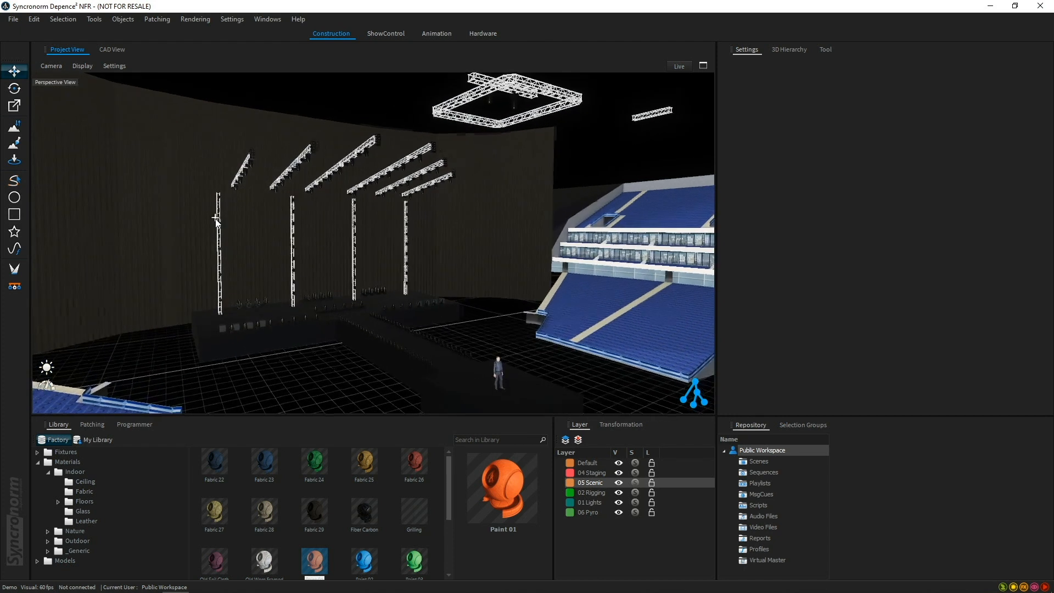
{"action": "left_click", "coordinate": [219, 242]}
{"action": "left_click", "coordinate": [219, 242]}
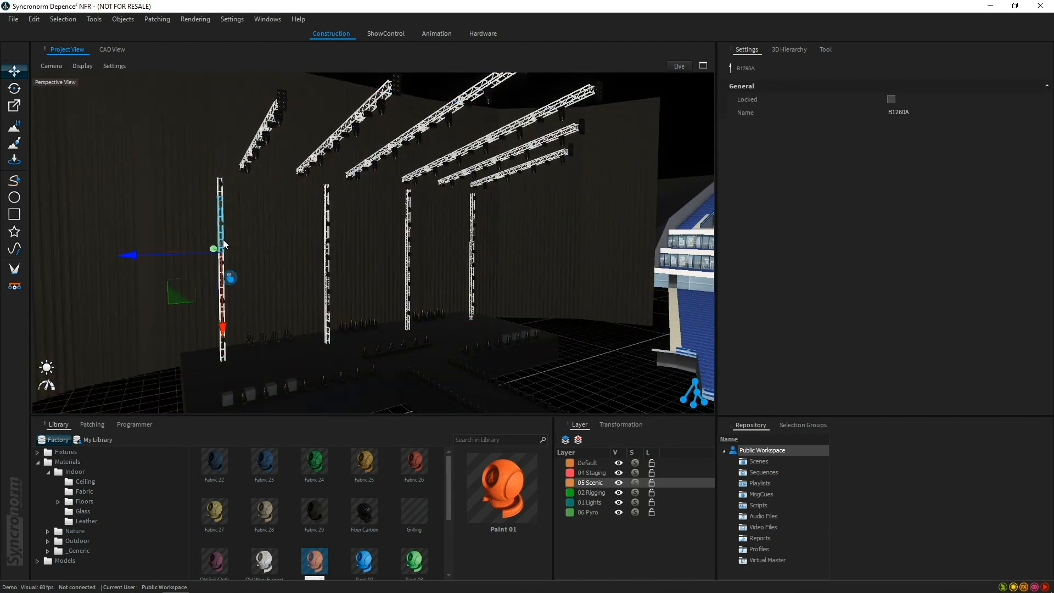
{"action": "left_click", "coordinate": [787, 50]}
{"action": "left_click", "coordinate": [724, 315]}
{"action": "left_click", "coordinate": [751, 325]}
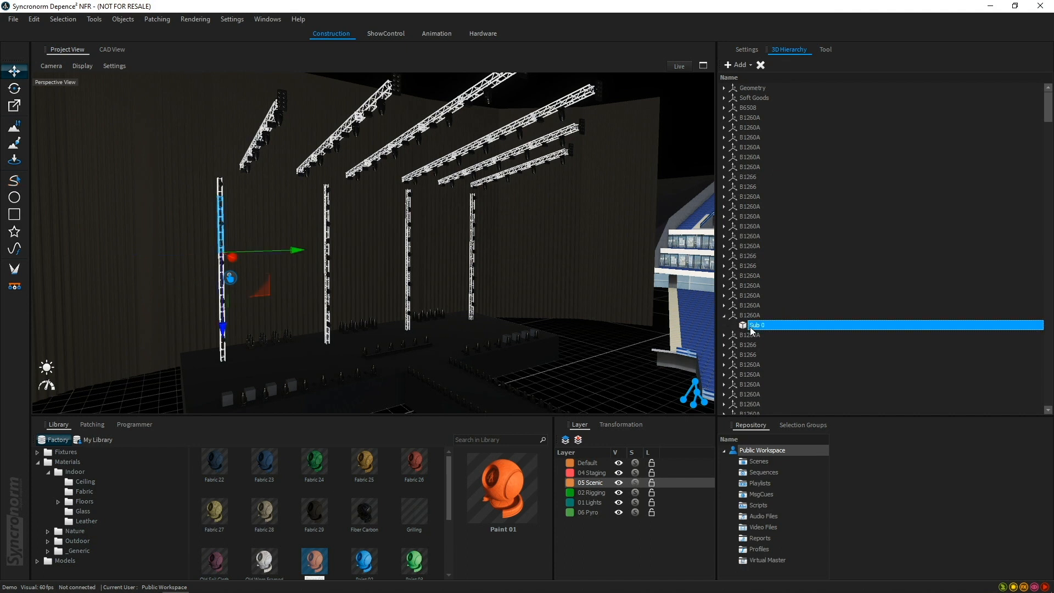
Select all meshes that share the selected truss mesh's material
{"action": "left_click", "coordinate": [748, 51]}
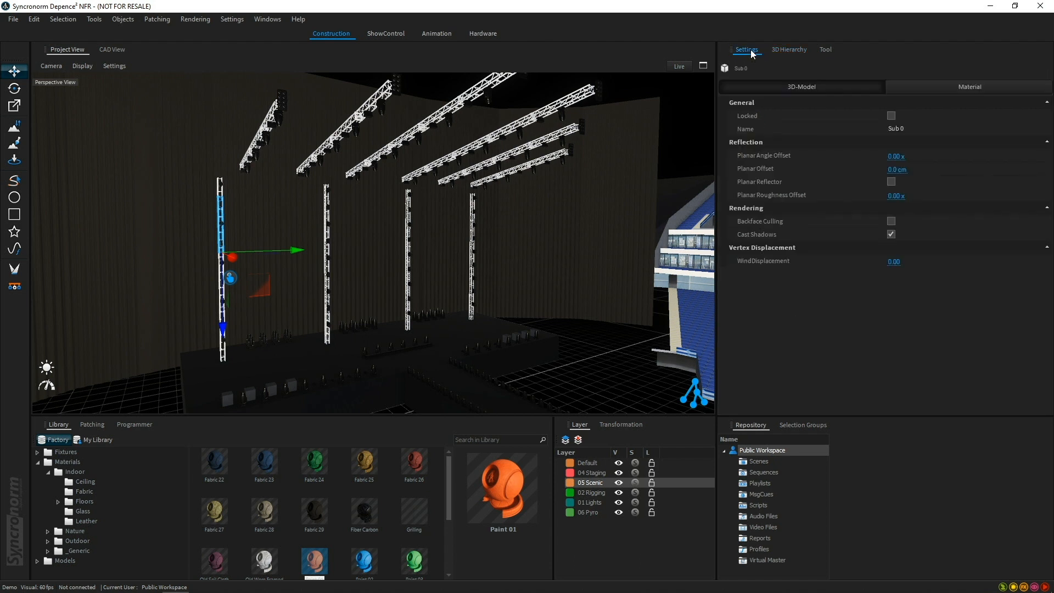
{"action": "left_click", "coordinate": [968, 92]}
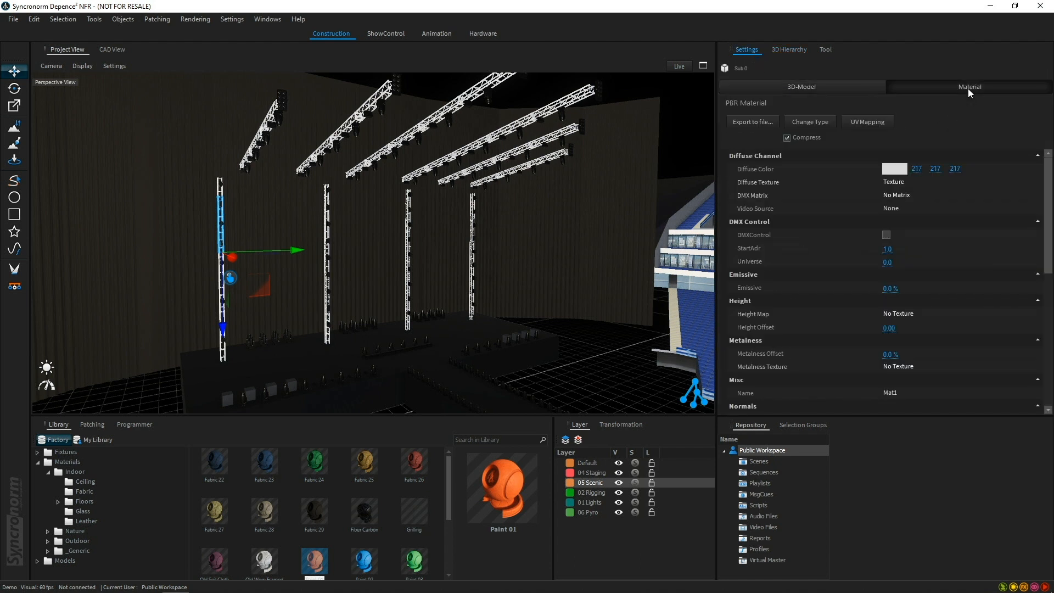
{"action": "left_click", "coordinate": [827, 123]}
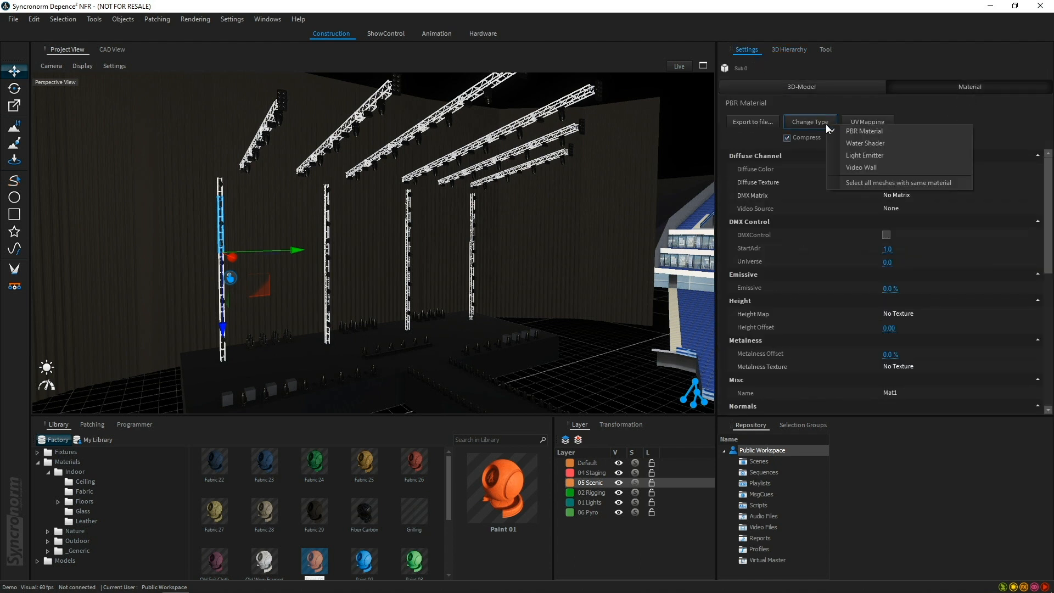
{"action": "left_click", "coordinate": [865, 185]}
Set the diffuse color of the selected truss meshes to black with RGB values 0, 0, 0
{"action": "left_click", "coordinate": [915, 168]}
{"action": "type", "text": "0"}
{"action": "key", "text": "Return"}
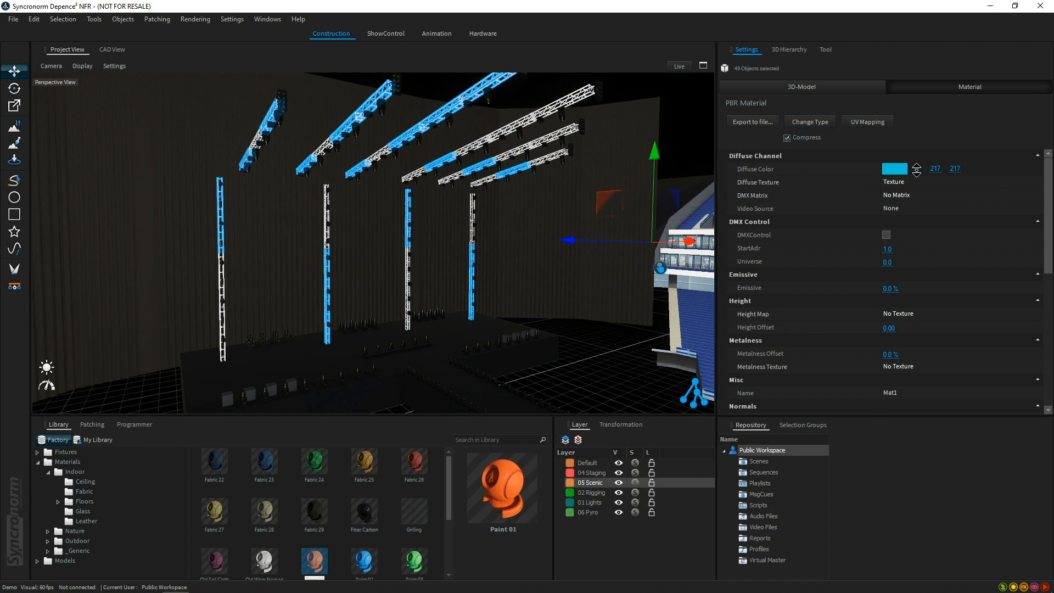
{"action": "left_click", "coordinate": [940, 170]}
{"action": "type", "text": "0"}
{"action": "key", "text": "Return"}
{"action": "left_click", "coordinate": [956, 168]}
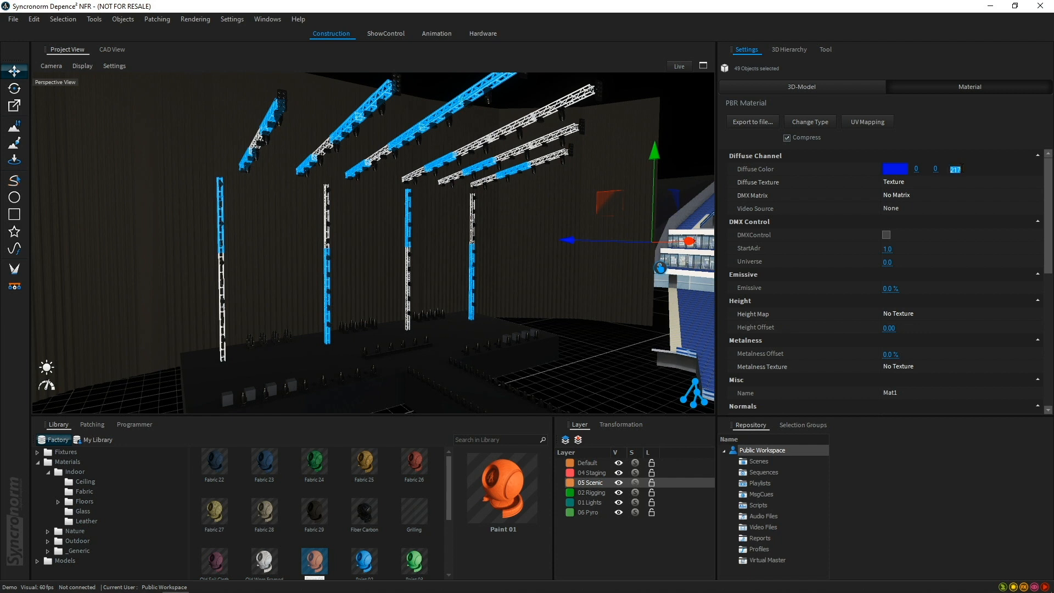
{"action": "type", "text": "0"}
{"action": "key", "text": "Return"}
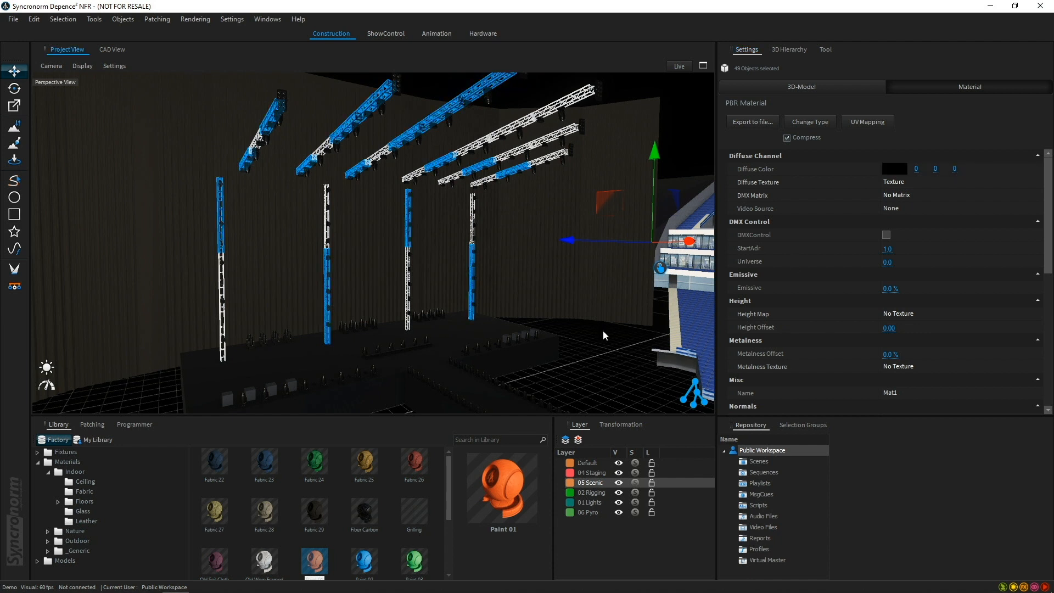
Select the Sub 0 mesh inside the lower B1260A section of the third vertical truss from the left
{"action": "left_click", "coordinate": [600, 346]}
{"action": "left_click", "coordinate": [409, 288]}
{"action": "left_click", "coordinate": [788, 49]}
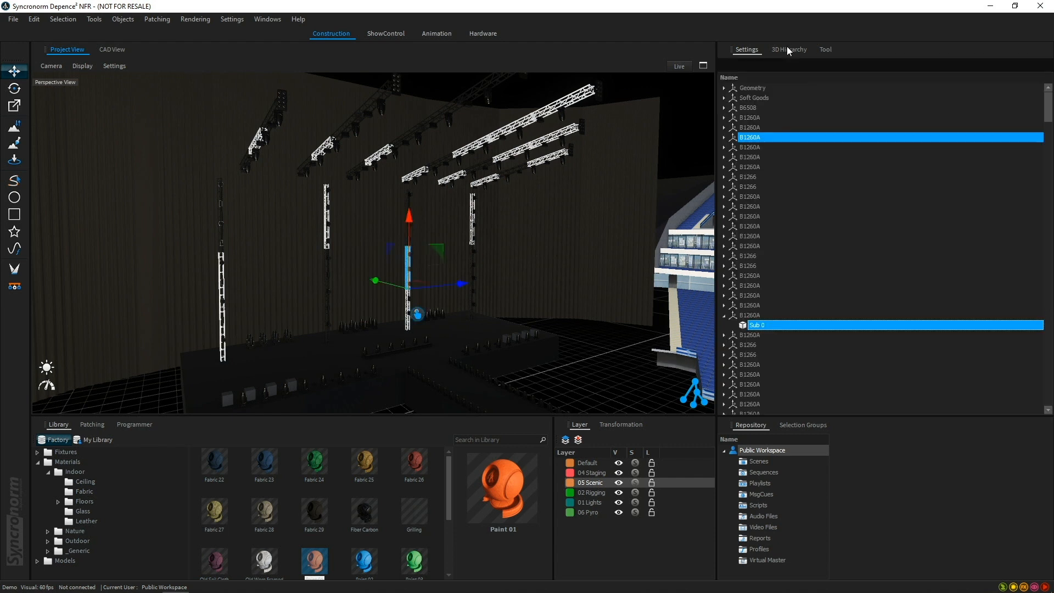
{"action": "left_click", "coordinate": [724, 137]}
{"action": "left_click", "coordinate": [756, 147]}
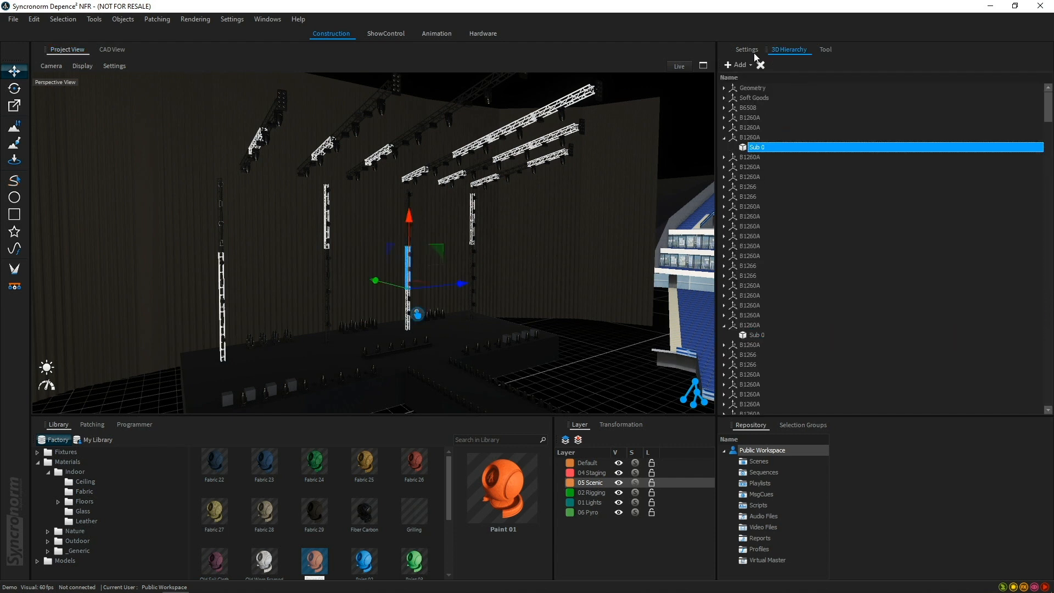
Select every mesh that uses the same material as this white lower truss section
{"action": "left_click", "coordinate": [752, 49]}
{"action": "left_click", "coordinate": [815, 123]}
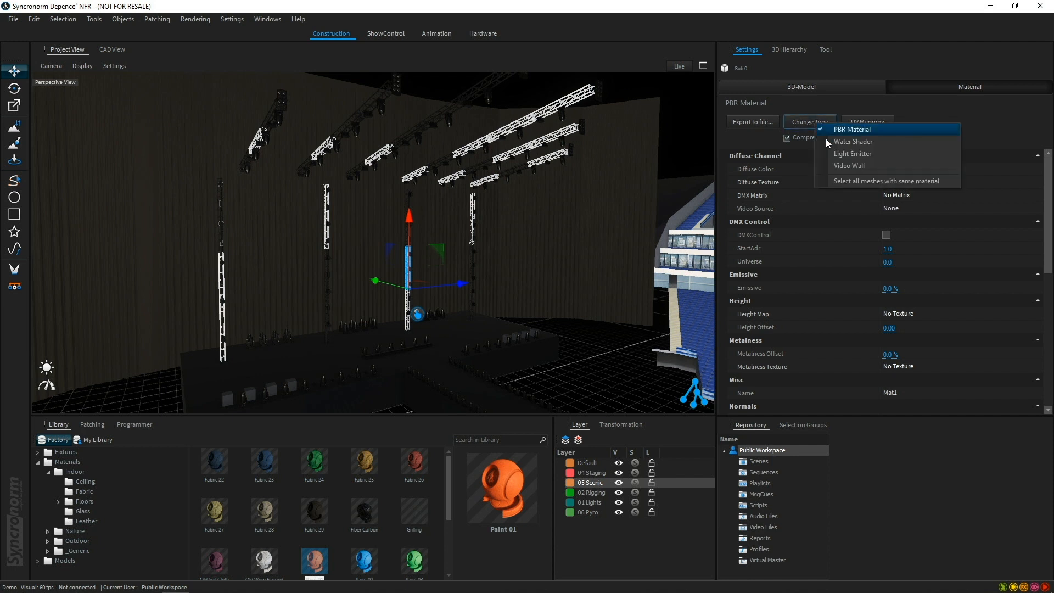
{"action": "left_click", "coordinate": [861, 178]}
Set the diffuse color of the remaining white truss meshes to black with RGB values 0, 0, 0 and clear the selection
{"action": "left_click", "coordinate": [916, 169]}
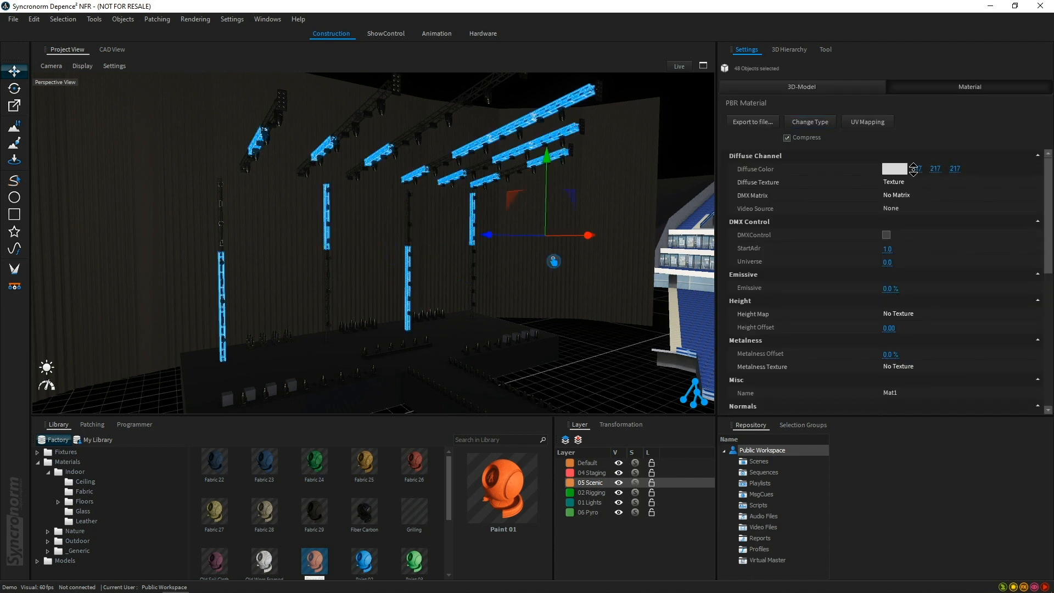
{"action": "type", "text": "0"}
{"action": "key", "text": "Return"}
{"action": "left_click", "coordinate": [936, 170]}
{"action": "type", "text": "0"}
{"action": "key", "text": "Return"}
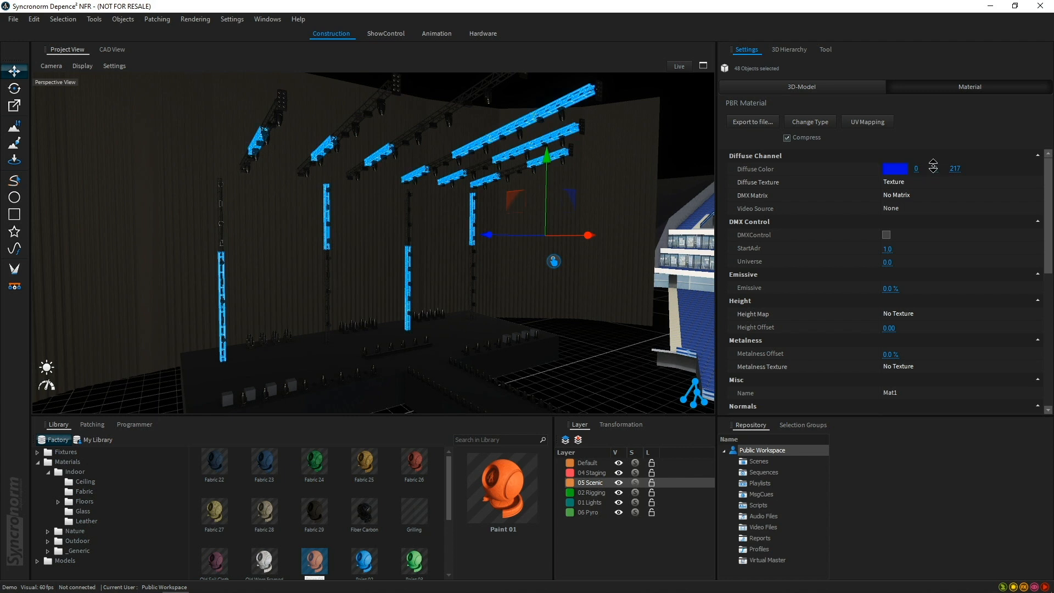
{"action": "left_click", "coordinate": [955, 169]}
{"action": "type", "text": "0"}
{"action": "key", "text": "Return"}
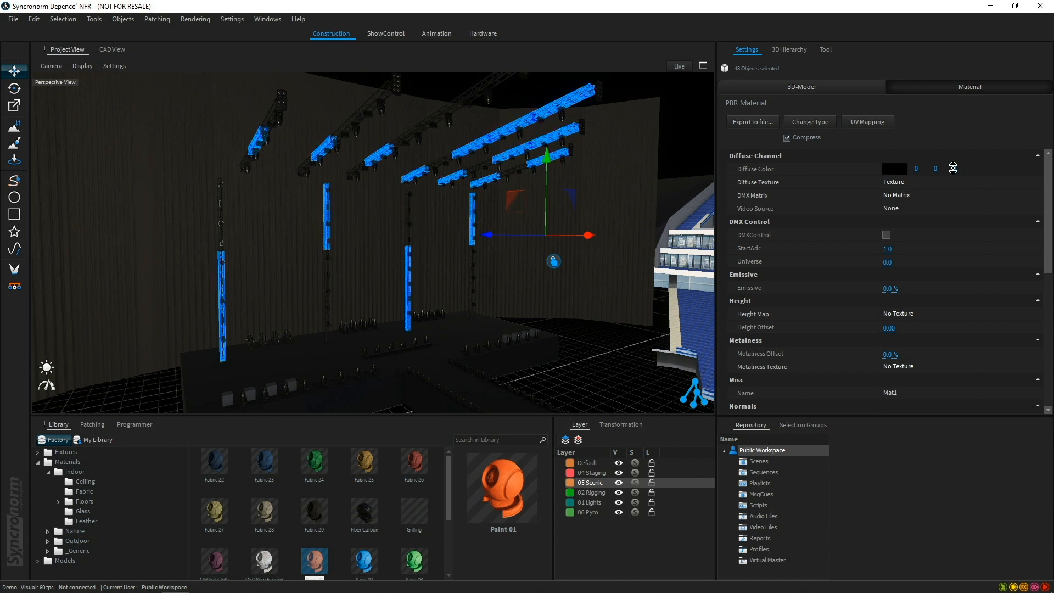
{"action": "left_click", "coordinate": [610, 366]}
Switch to the top-down CAD view and open the Prolyte H40V Lengths truss models in the factory library
{"action": "scroll", "coordinate": [414, 310], "scroll_direction": "down", "scroll_amount": 5}
{"action": "middle_click_drag", "start_coordinate": [464, 328], "coordinate": [391, 309]}
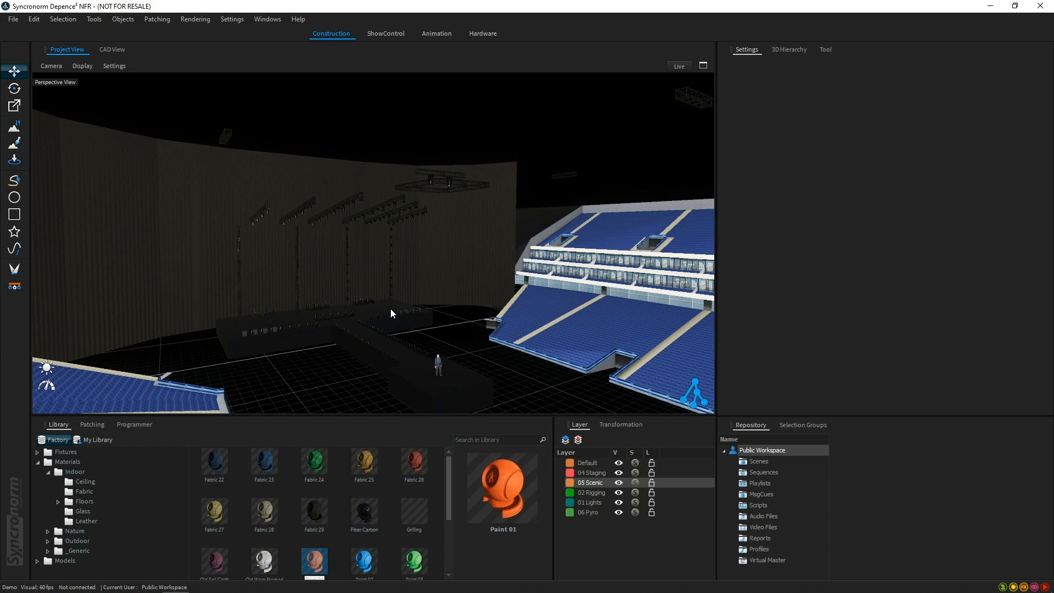
{"action": "left_click", "coordinate": [111, 51]}
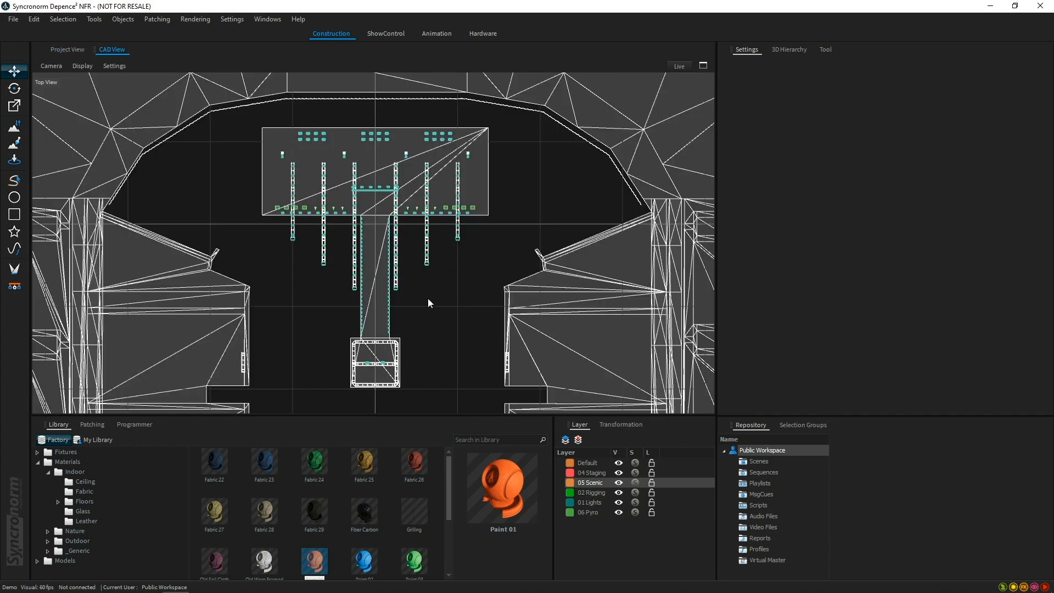
{"action": "scroll", "coordinate": [323, 291], "scroll_direction": "up", "scroll_amount": 8}
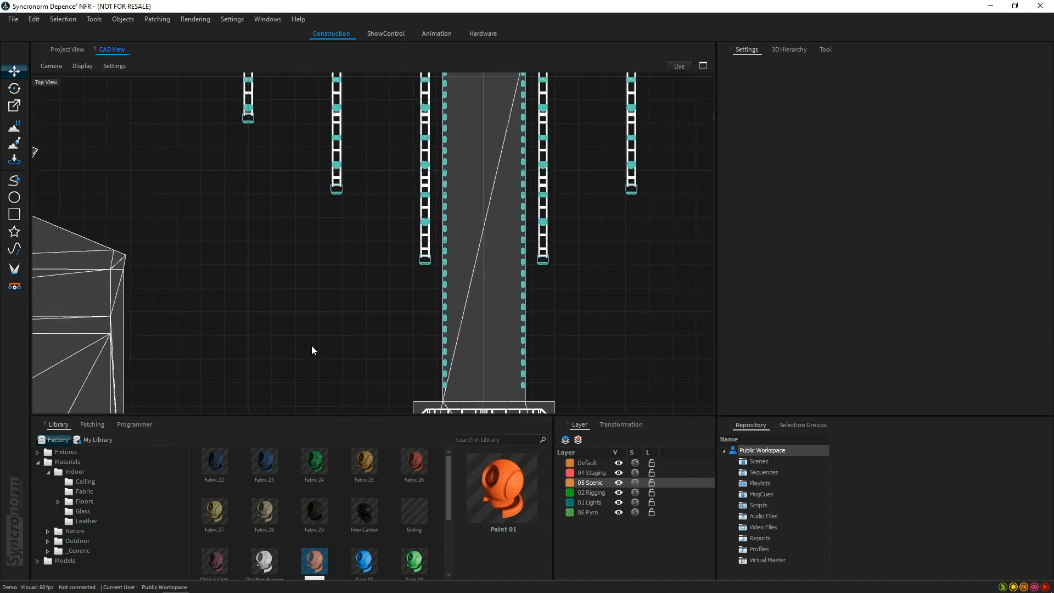
{"action": "left_click", "coordinate": [36, 464]}
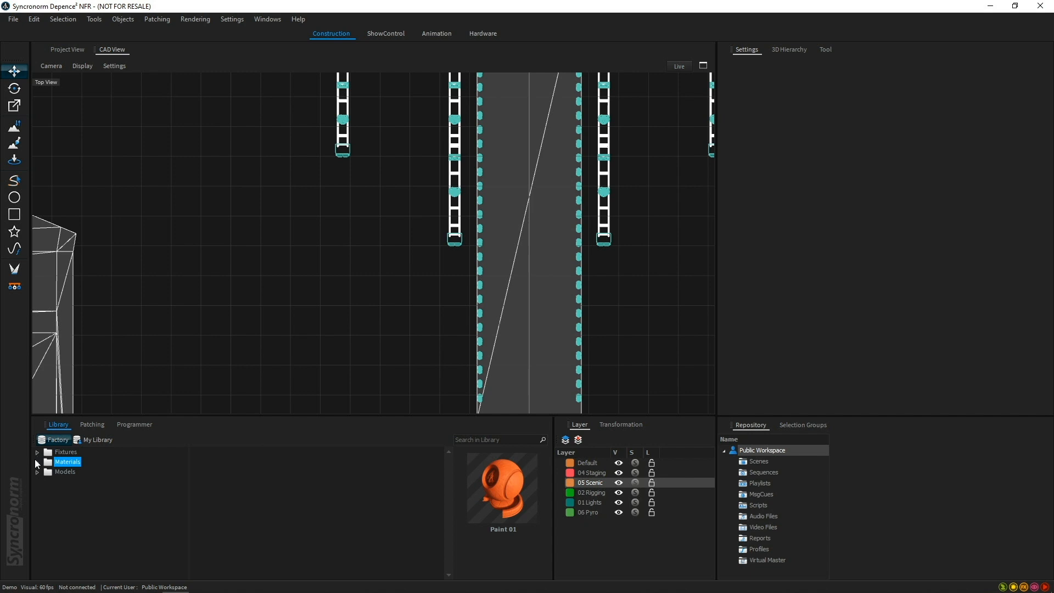
{"action": "left_click", "coordinate": [37, 473]}
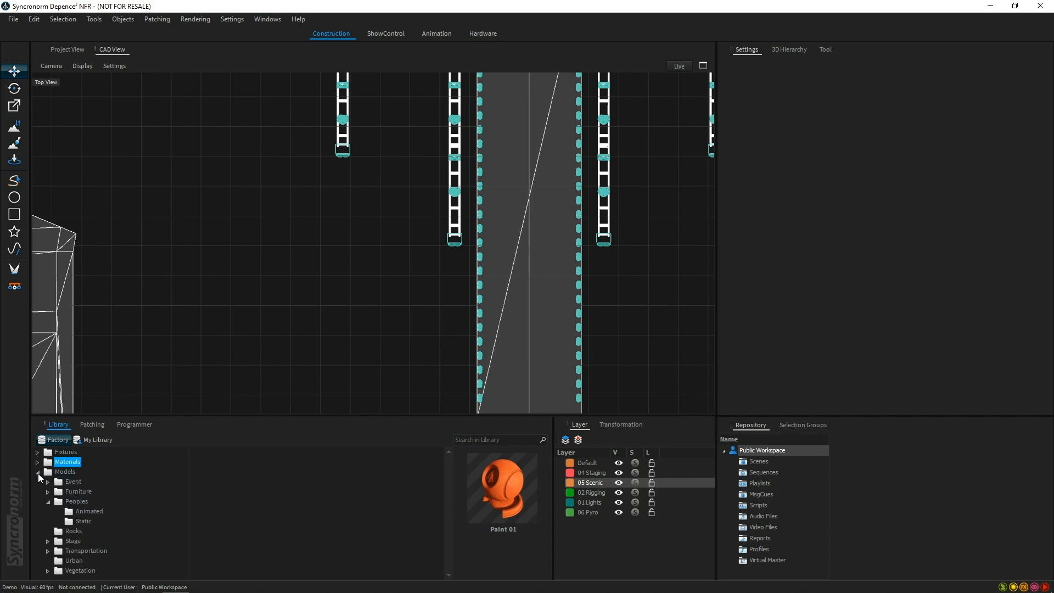
{"action": "left_click", "coordinate": [48, 501]}
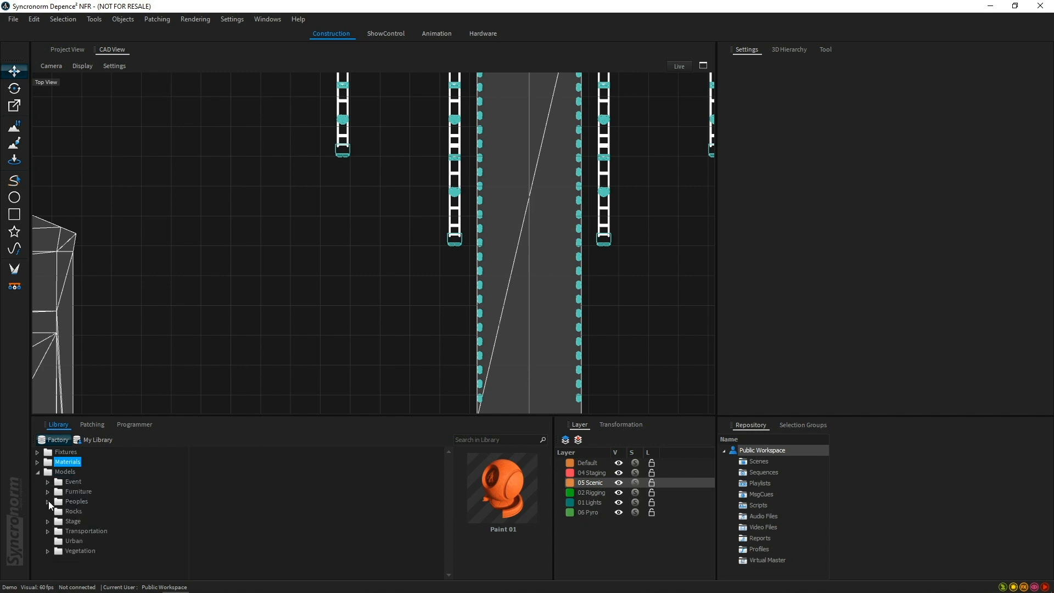
{"action": "left_click", "coordinate": [47, 521]}
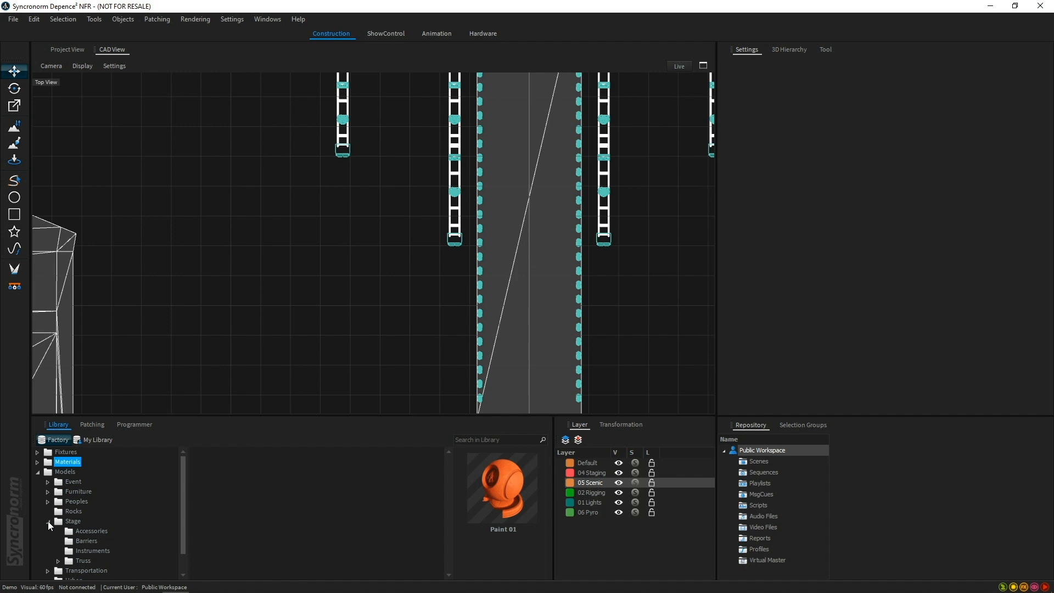
{"action": "left_click", "coordinate": [61, 561]}
{"action": "left_click", "coordinate": [89, 570]}
{"action": "left_click", "coordinate": [69, 570]}
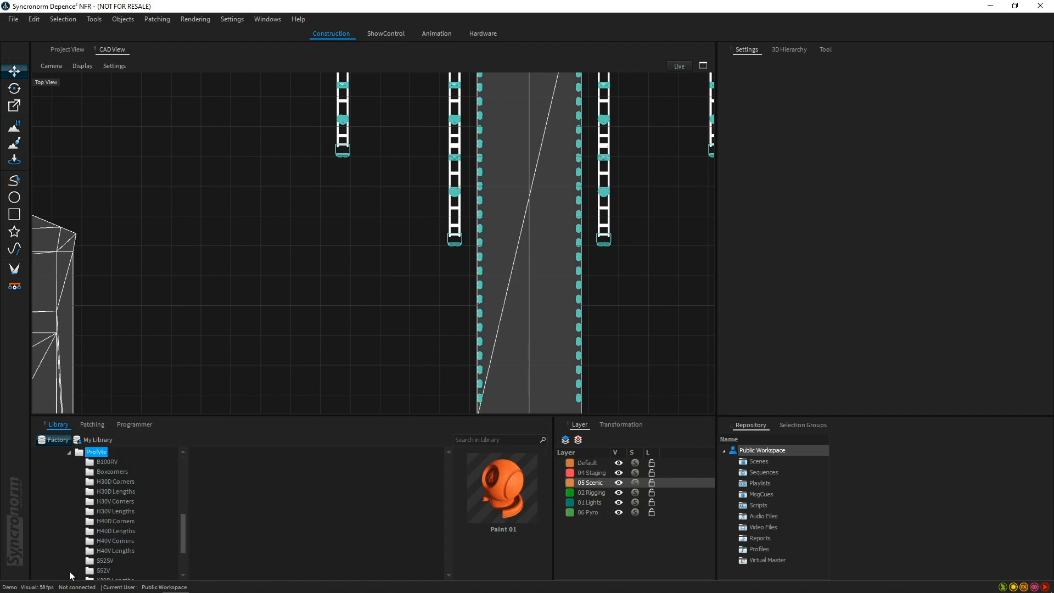
{"action": "left_click", "coordinate": [132, 552]}
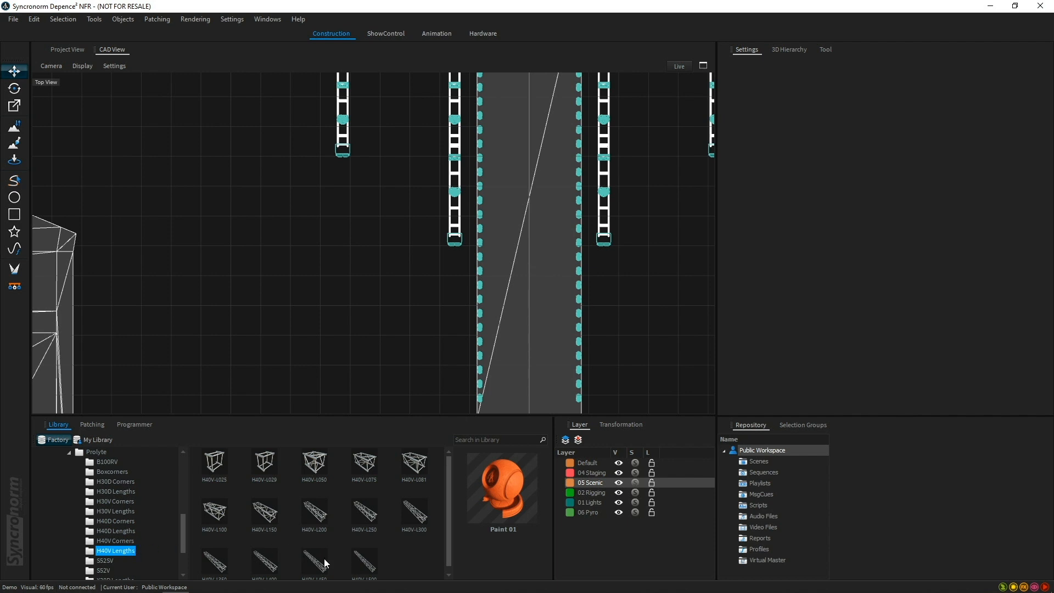
Place two H40V-L400 truss pieces end to end, snapped together, in the open floor area beside the runway
{"action": "scroll", "coordinate": [318, 558], "scroll_direction": "down", "scroll_amount": 1}
{"action": "left_click_drag", "start_coordinate": [259, 554], "coordinate": [248, 285]}
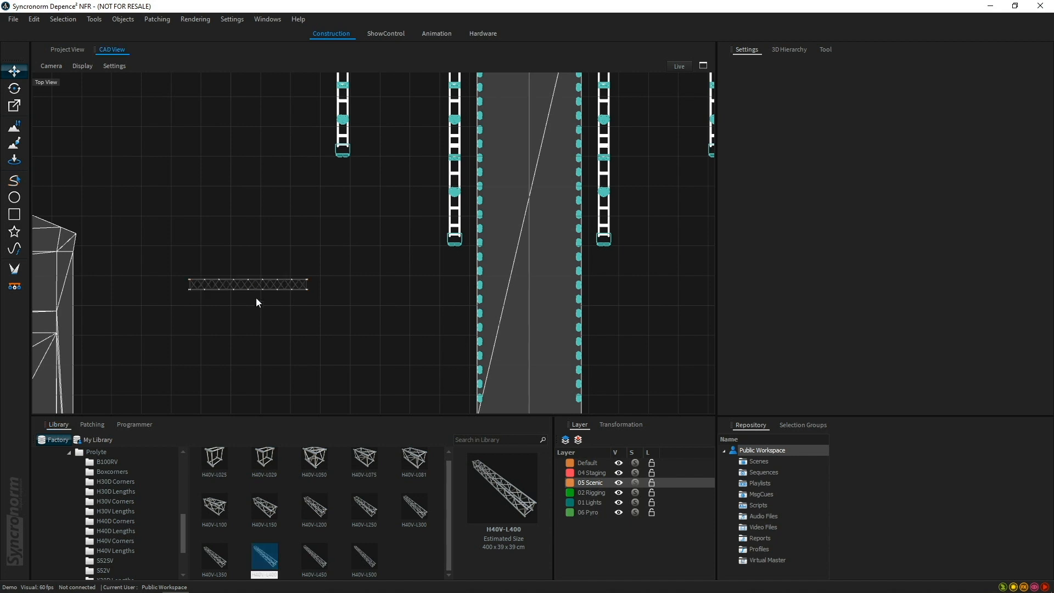
{"action": "left_click_drag", "start_coordinate": [274, 559], "coordinate": [306, 290]}
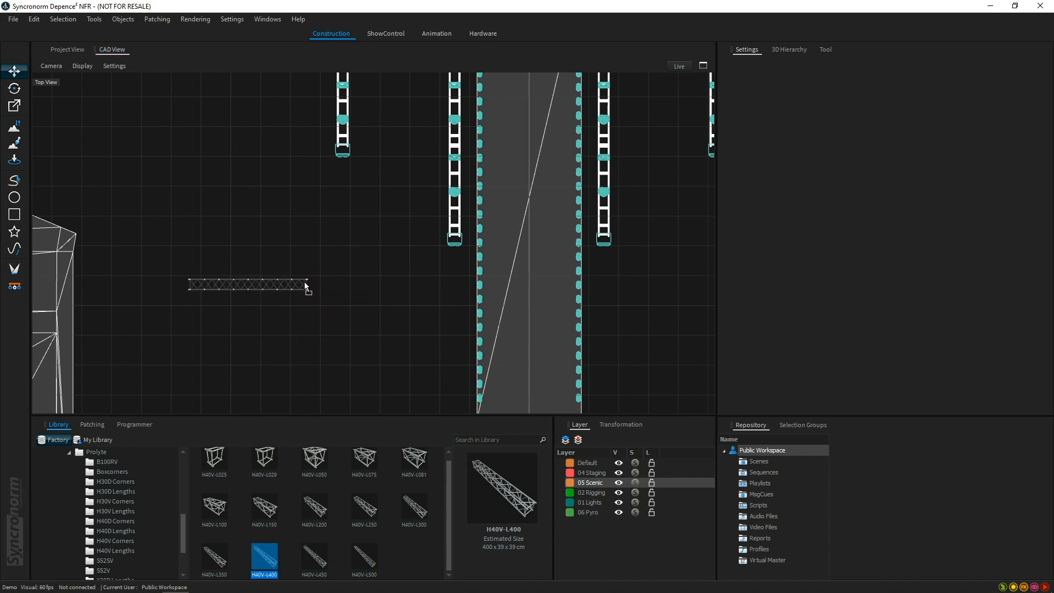
{"action": "left_click_drag", "start_coordinate": [307, 283], "coordinate": [307, 283]}
{"action": "scroll", "coordinate": [298, 279], "scroll_direction": "up", "scroll_amount": 3}
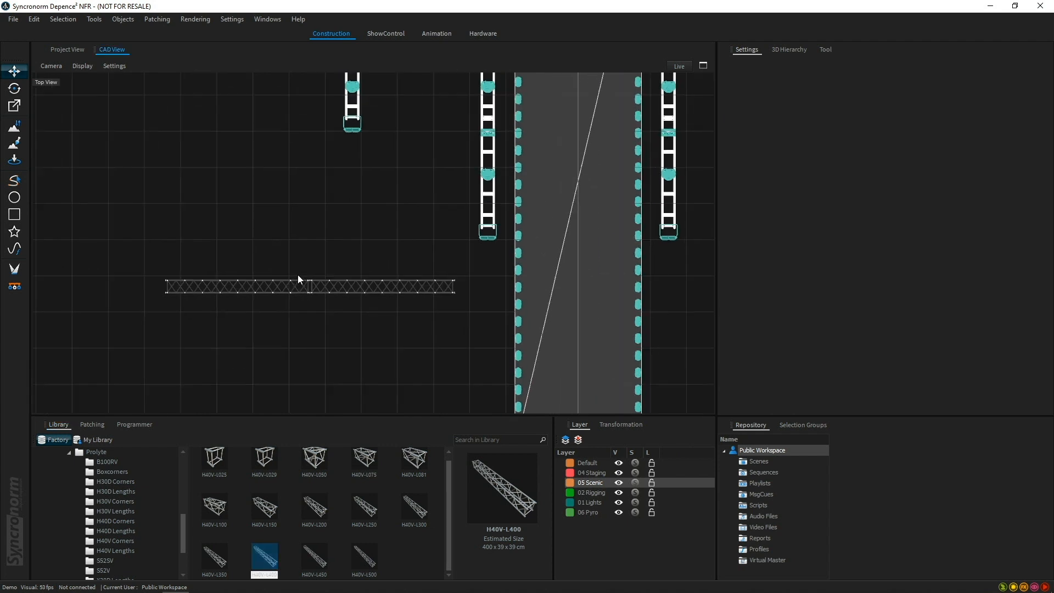
{"action": "scroll", "coordinate": [299, 284], "scroll_direction": "up", "scroll_amount": 3}
{"action": "scroll", "coordinate": [311, 278], "scroll_direction": "down", "scroll_amount": 5}
{"action": "middle_click_drag", "start_coordinate": [310, 277], "coordinate": [338, 289]}
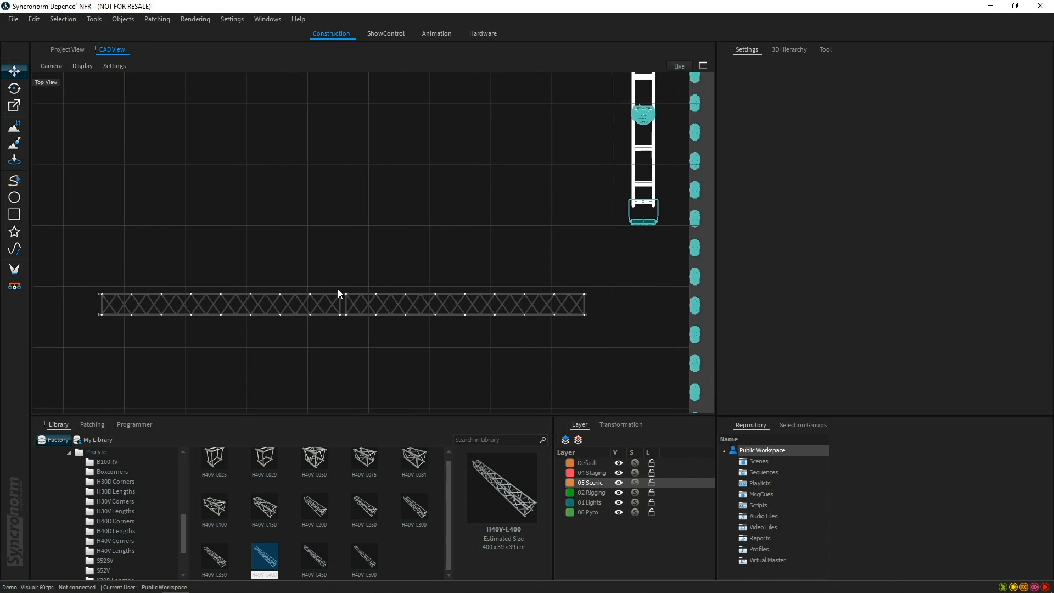
In the perspective project view, select the new truss group and raise it from the floor to above the stage trusses
{"action": "left_click", "coordinate": [70, 53]}
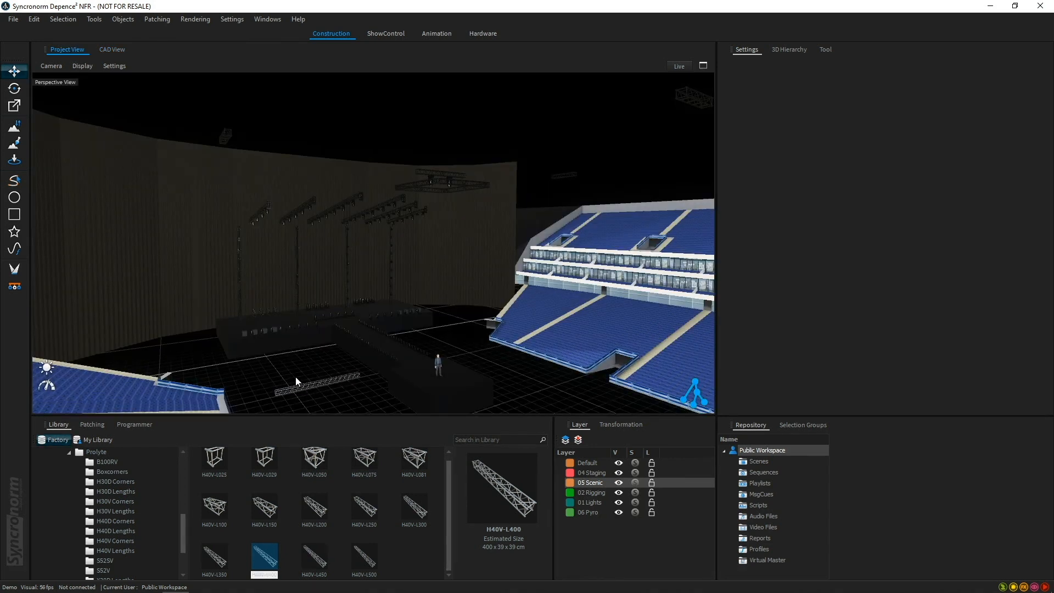
{"action": "left_click_drag", "start_coordinate": [335, 402], "coordinate": [336, 397]}
{"action": "left_click", "coordinate": [328, 394]}
{"action": "left_click", "coordinate": [324, 380]}
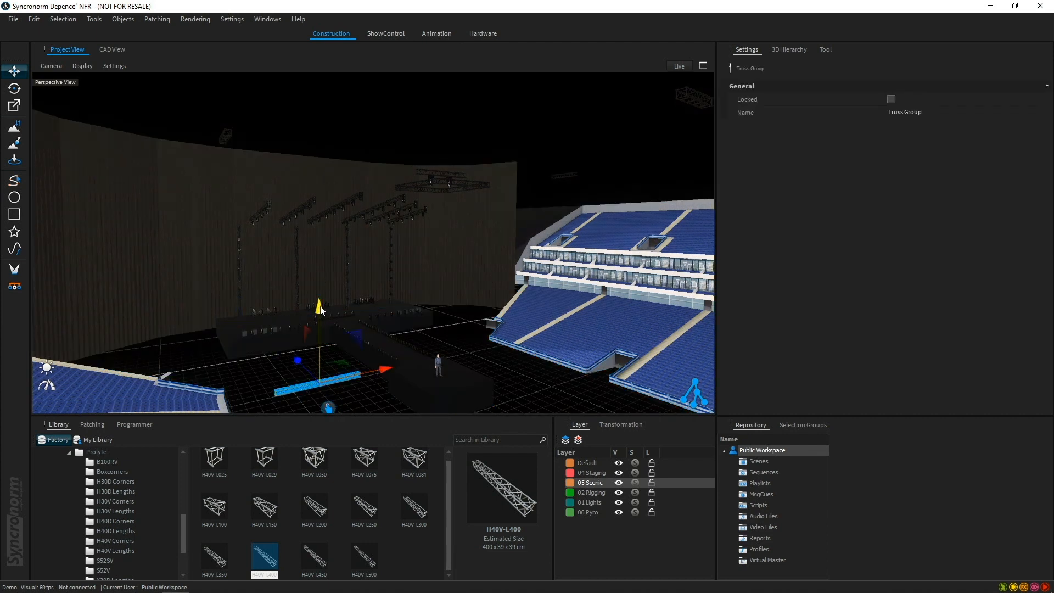
{"action": "left_click_drag", "start_coordinate": [318, 312], "coordinate": [328, 117]}
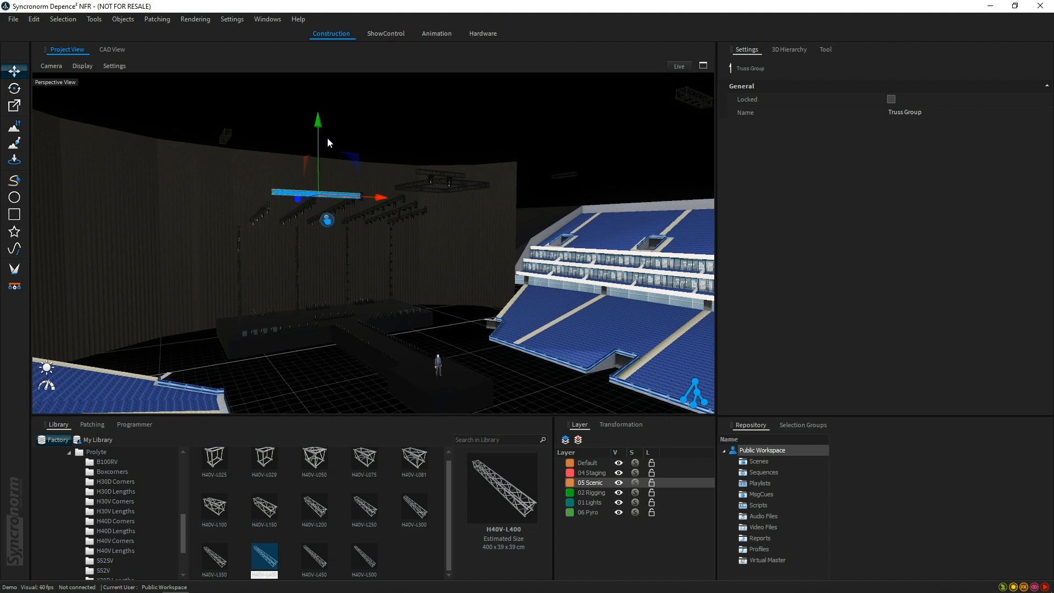
{"action": "scroll", "coordinate": [307, 181], "scroll_direction": "up", "scroll_amount": 10}
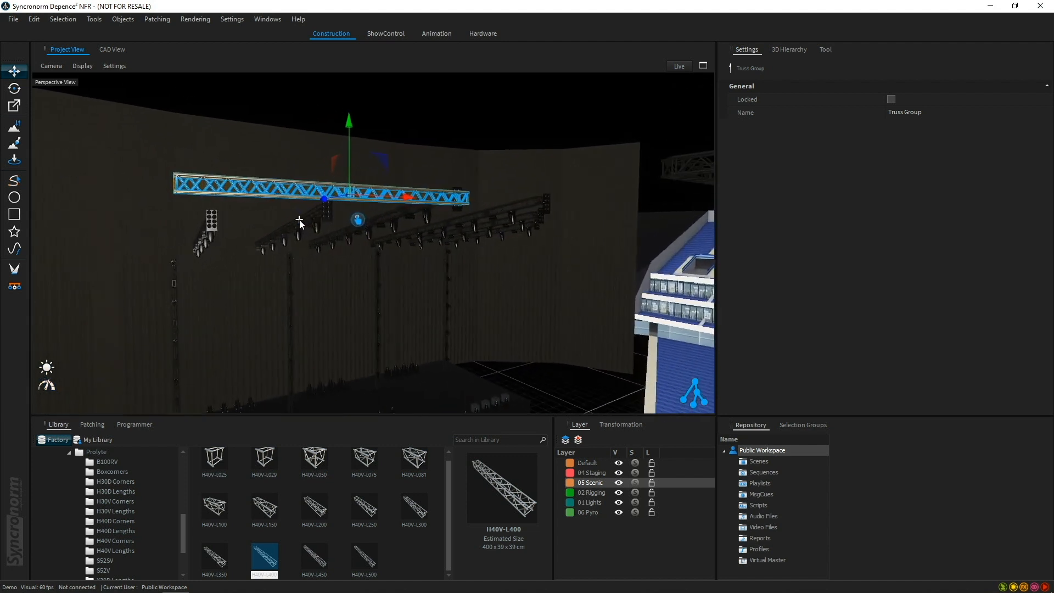
{"action": "scroll", "coordinate": [299, 222], "scroll_direction": "up", "scroll_amount": 3}
{"action": "middle_click_drag", "start_coordinate": [299, 224], "coordinate": [317, 252]}
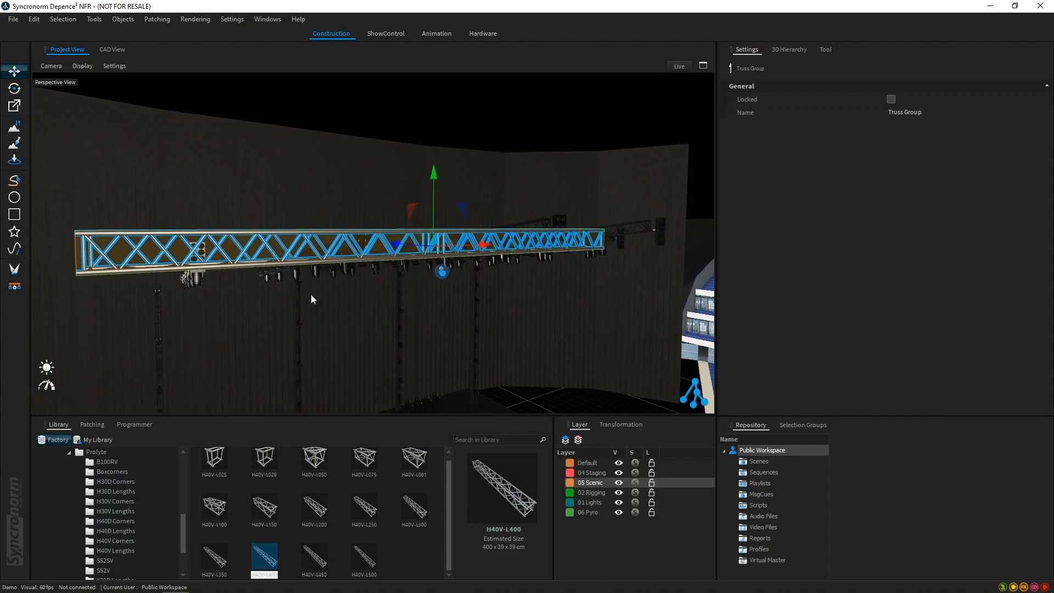
Activate the Fixture Hang tool for the raised truss and search the library for "bmfl"
{"action": "left_click", "coordinate": [15, 287]}
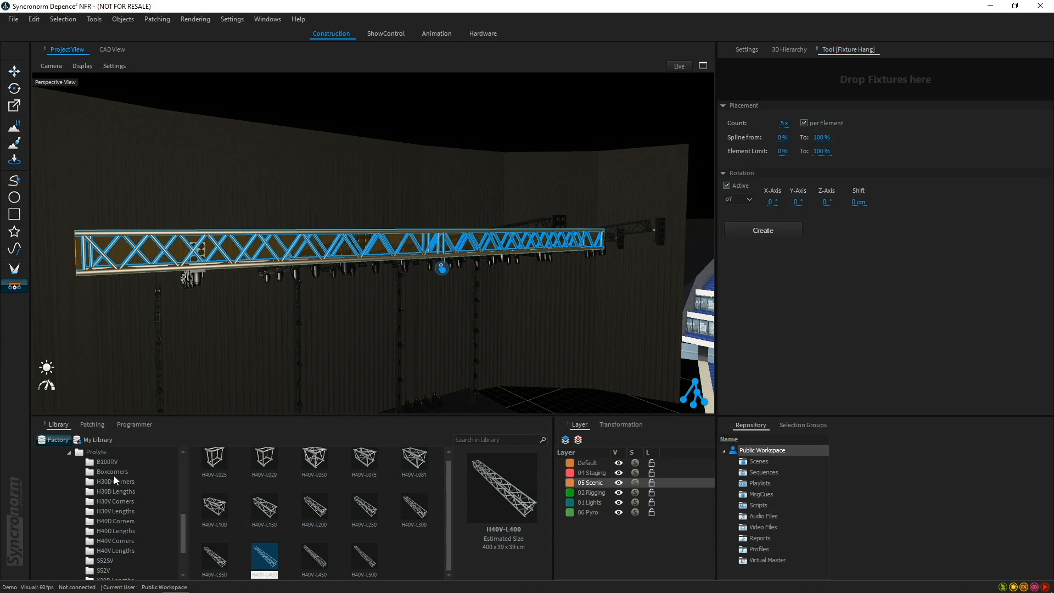
{"action": "left_click_drag", "start_coordinate": [184, 529], "coordinate": [186, 471]}
{"action": "left_click", "coordinate": [37, 472]}
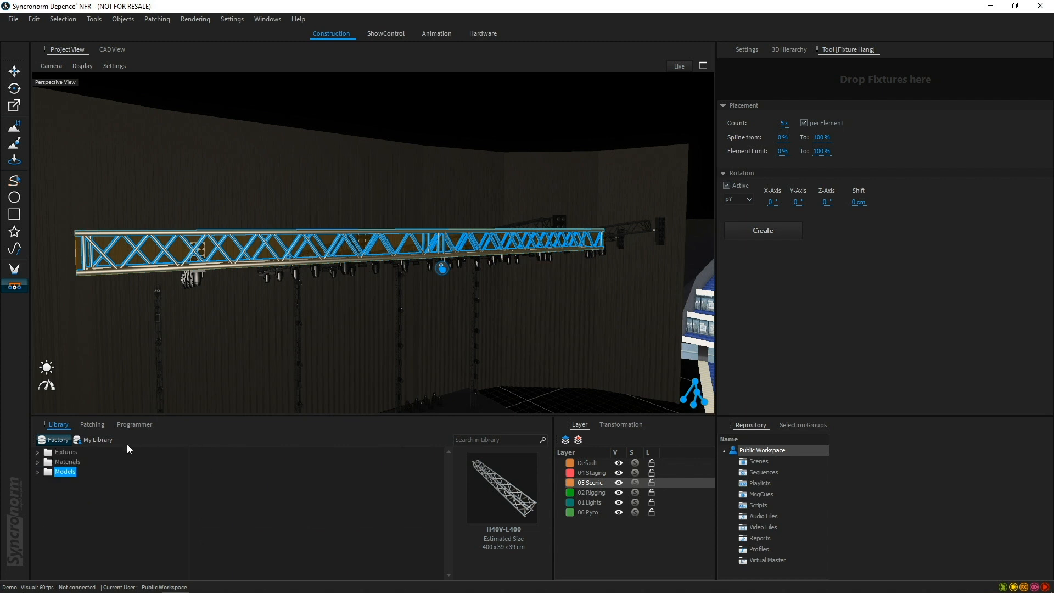
{"action": "left_click", "coordinate": [471, 439]}
{"action": "type", "text": "mega"}
{"action": "key", "text": "BackSpace"}
{"action": "key", "text": "BackSpace"}
{"action": "key", "text": "BackSpace"}
{"action": "key", "text": "BackSpace"}
{"action": "type", "text": "bmfl"}
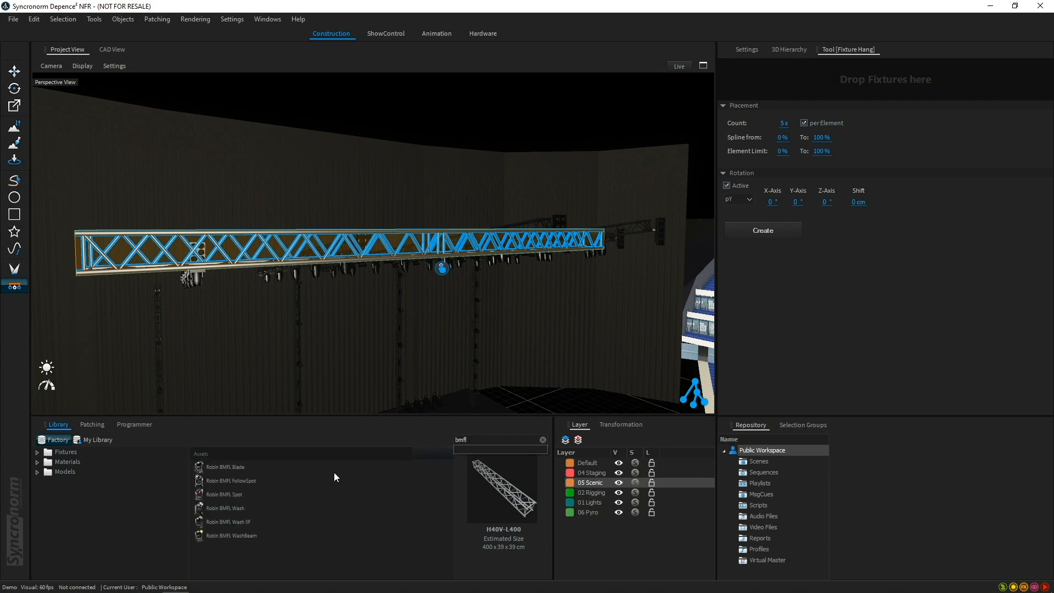
Assign the Robin BMFL FollowSpot to the Fixture Hang tool and preview it along the truss's lower chord
{"action": "left_click_drag", "start_coordinate": [245, 482], "coordinate": [838, 78]}
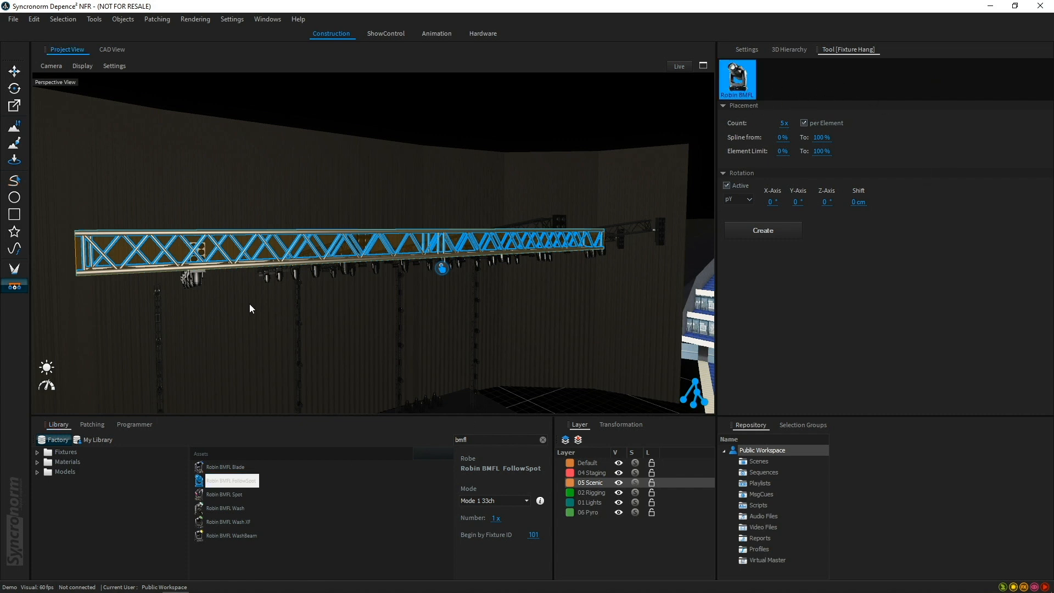
{"action": "scroll", "coordinate": [257, 303], "scroll_direction": "up", "scroll_amount": 5}
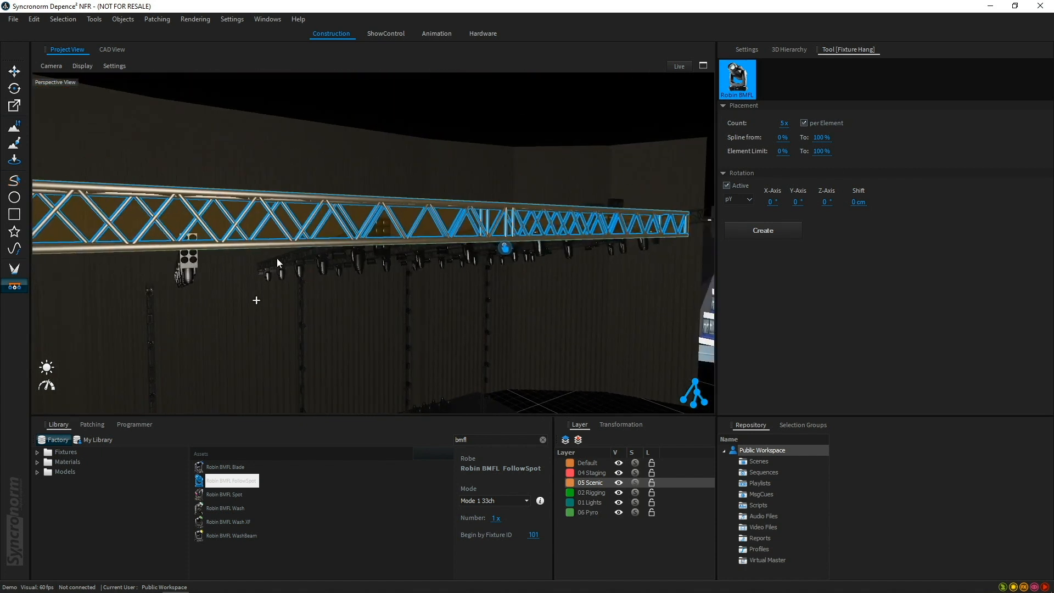
{"action": "left_click", "coordinate": [276, 246]}
{"action": "scroll", "coordinate": [272, 298], "scroll_direction": "down", "scroll_amount": 3}
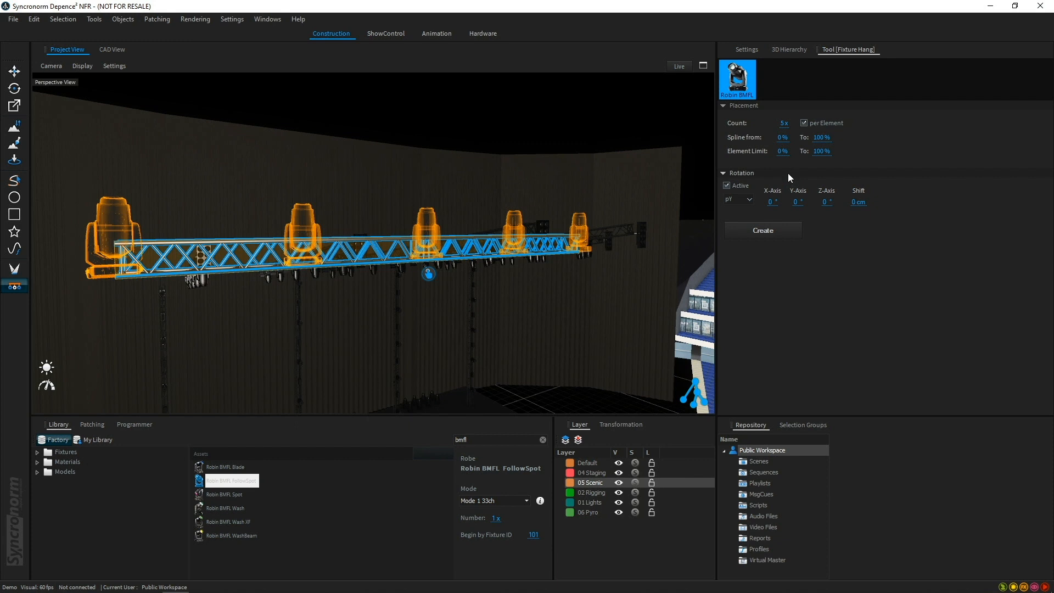
Set the hung fixtures' X-axis rotation to 180° so they hang below the truss
{"action": "left_click", "coordinate": [773, 200]}
{"action": "left_click", "coordinate": [773, 199]}
{"action": "type", "text": "180"}
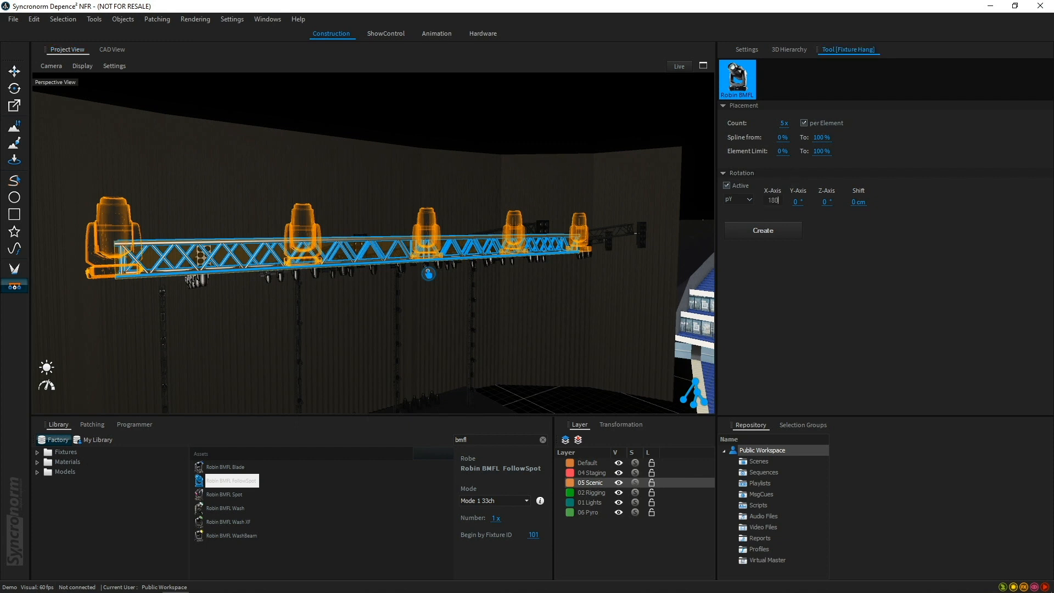
{"action": "key", "text": "Return"}
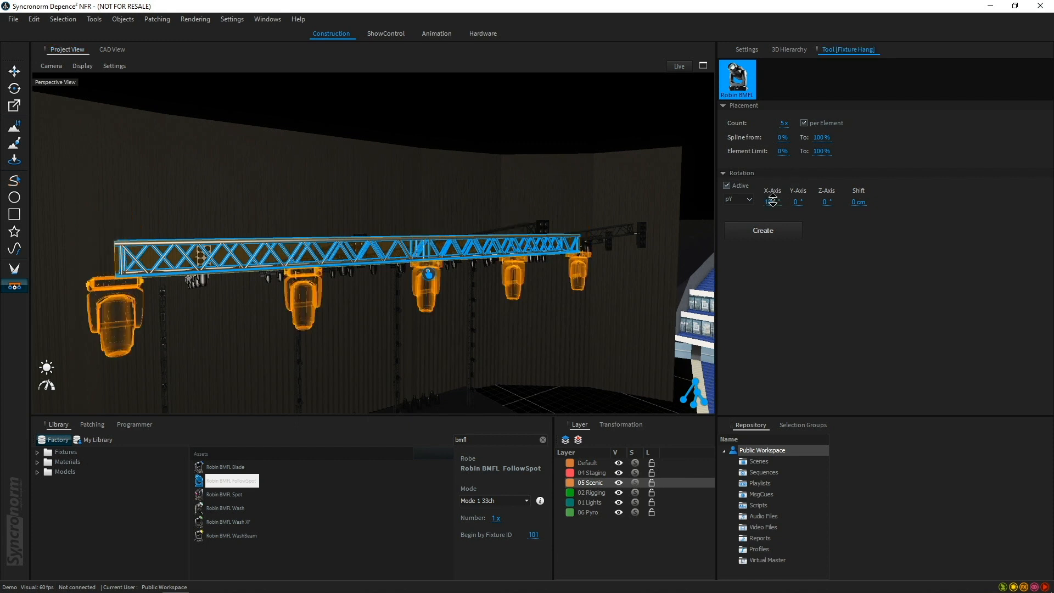
Set the fixture placement's element limit to run from 5% to 95%
{"action": "scroll", "coordinate": [786, 153], "scroll_direction": "up", "scroll_amount": 3}
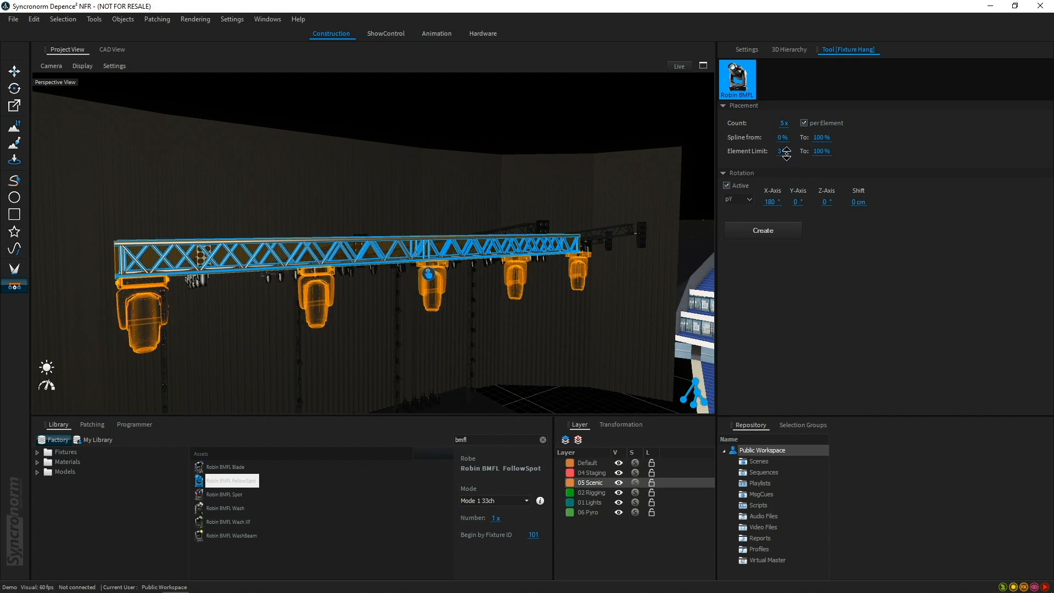
{"action": "scroll", "coordinate": [787, 153], "scroll_direction": "up", "scroll_amount": 3}
{"action": "scroll", "coordinate": [788, 149], "scroll_direction": "down", "scroll_amount": 1}
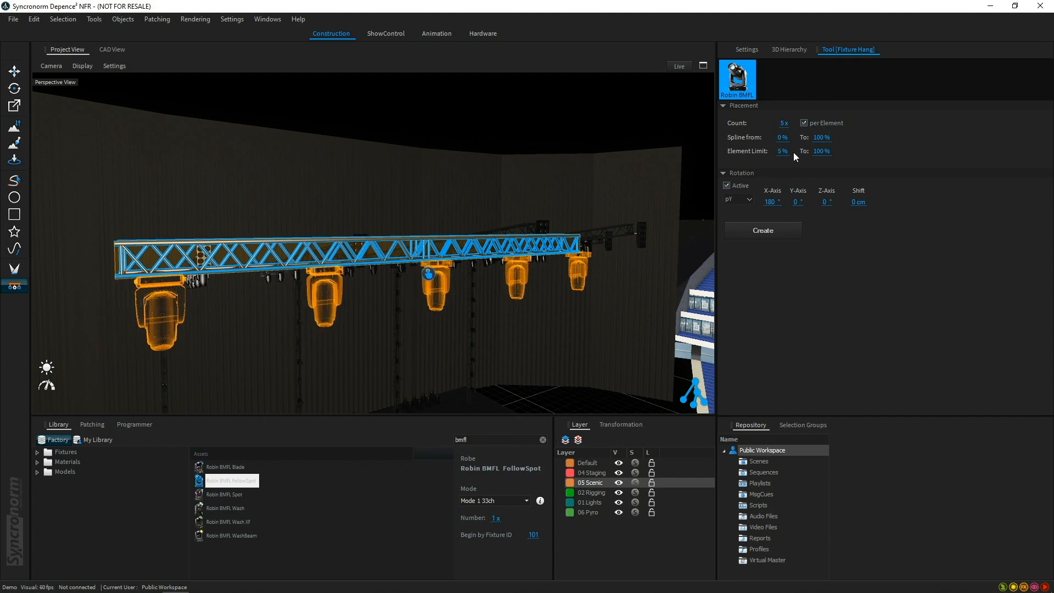
{"action": "scroll", "coordinate": [832, 151], "scroll_direction": "down", "scroll_amount": 5}
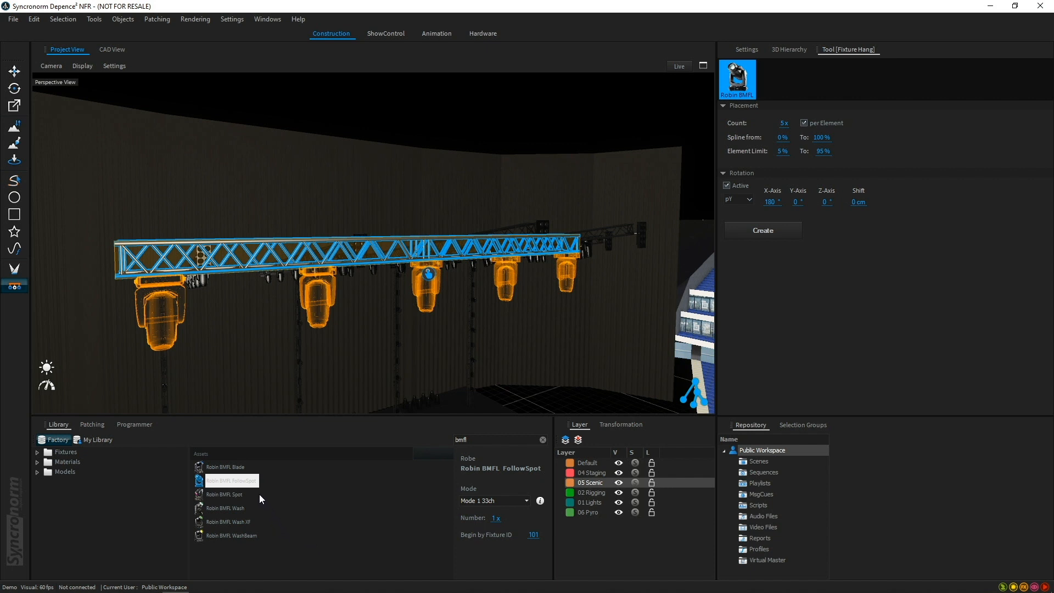
Find the GLP JDC1 in the library and add it as a second fixture in the Fixture Hang tool
{"action": "double_click", "coordinate": [497, 440]}
{"action": "type", "text": "jdc"}
{"action": "left_click_drag", "start_coordinate": [211, 467], "coordinate": [769, 92]}
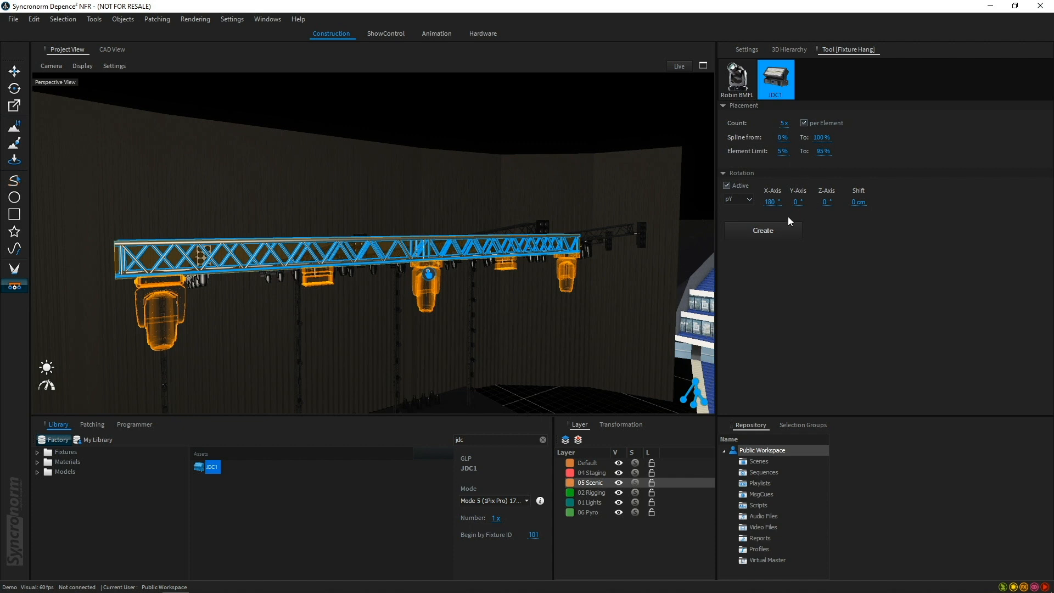
Set the hang count to 9 per element and create the alternating fixtures on the truss
{"action": "scroll", "coordinate": [783, 123], "scroll_direction": "up", "scroll_amount": 2}
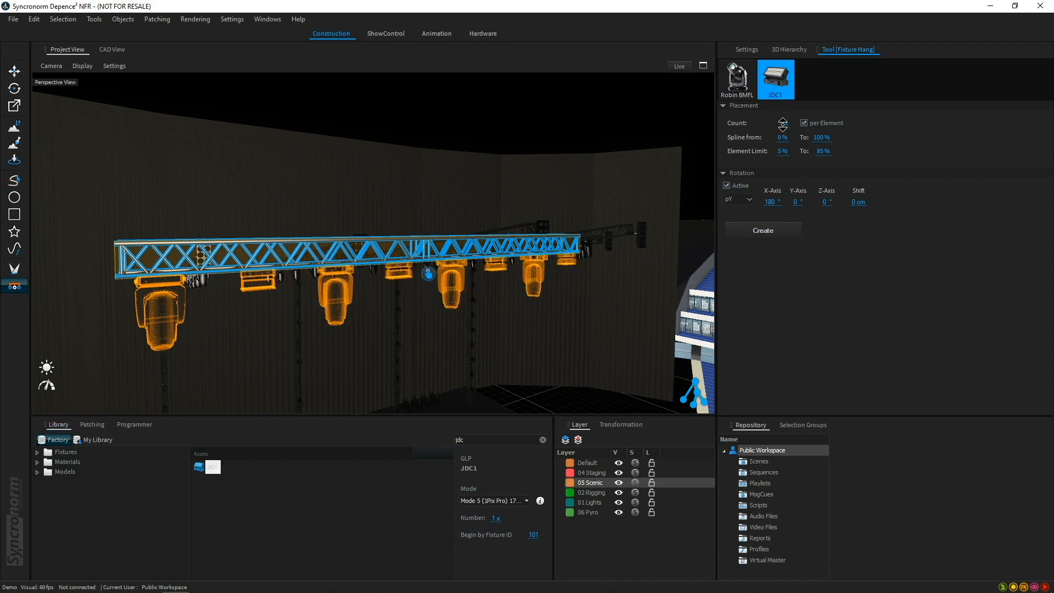
{"action": "scroll", "coordinate": [783, 123], "scroll_direction": "up", "scroll_amount": 1}
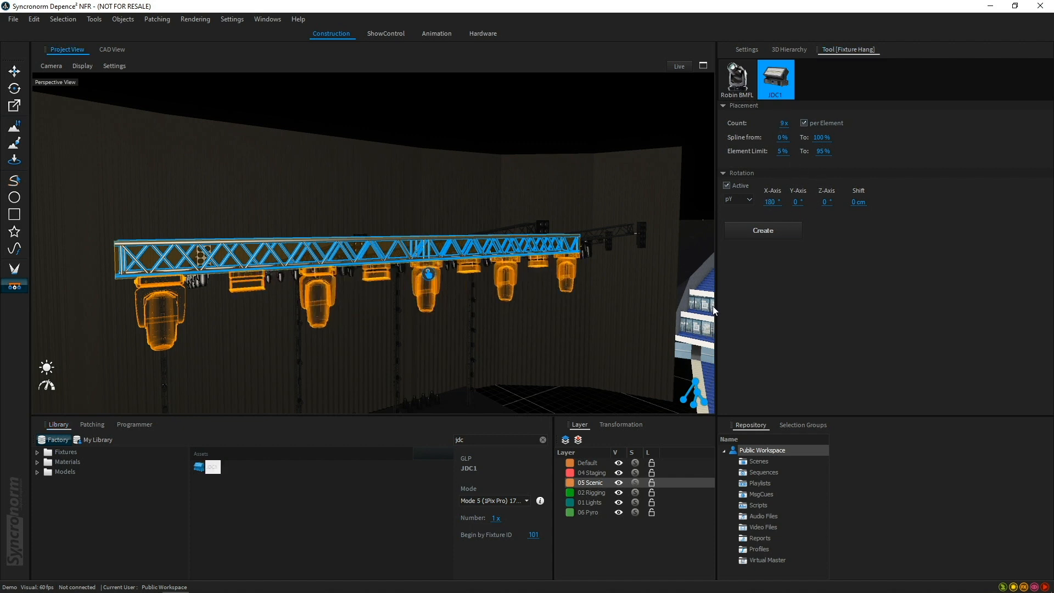
{"action": "left_click", "coordinate": [745, 233]}
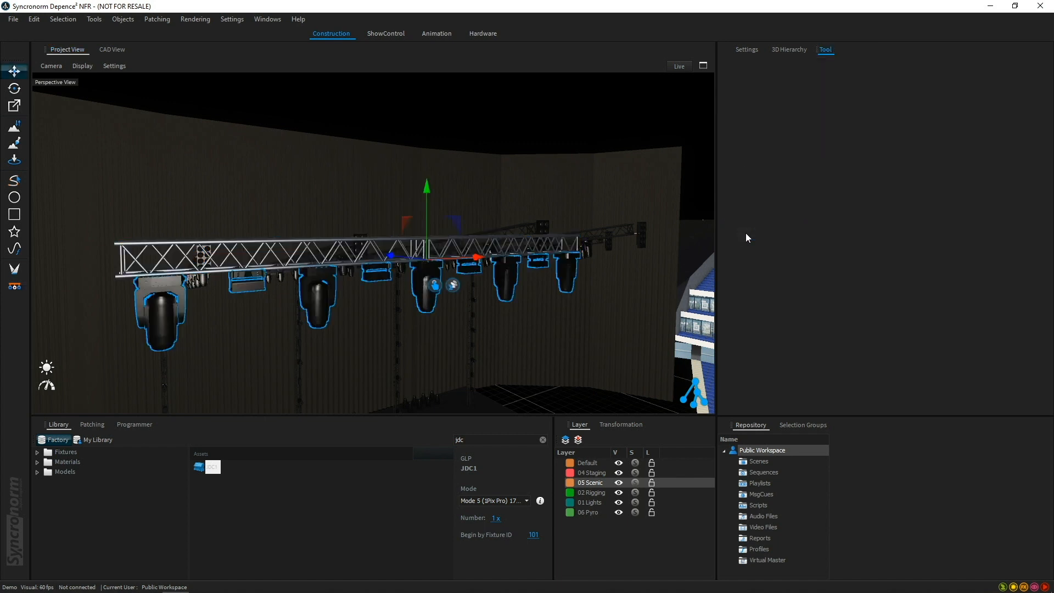
Expand the Truss Group in the 3D hierarchy and select all its hung Robin BMFL FollowSpot and JDC1 fixtures
{"action": "left_click", "coordinate": [788, 50]}
{"action": "left_click_drag", "start_coordinate": [1048, 107], "coordinate": [1048, 391]}
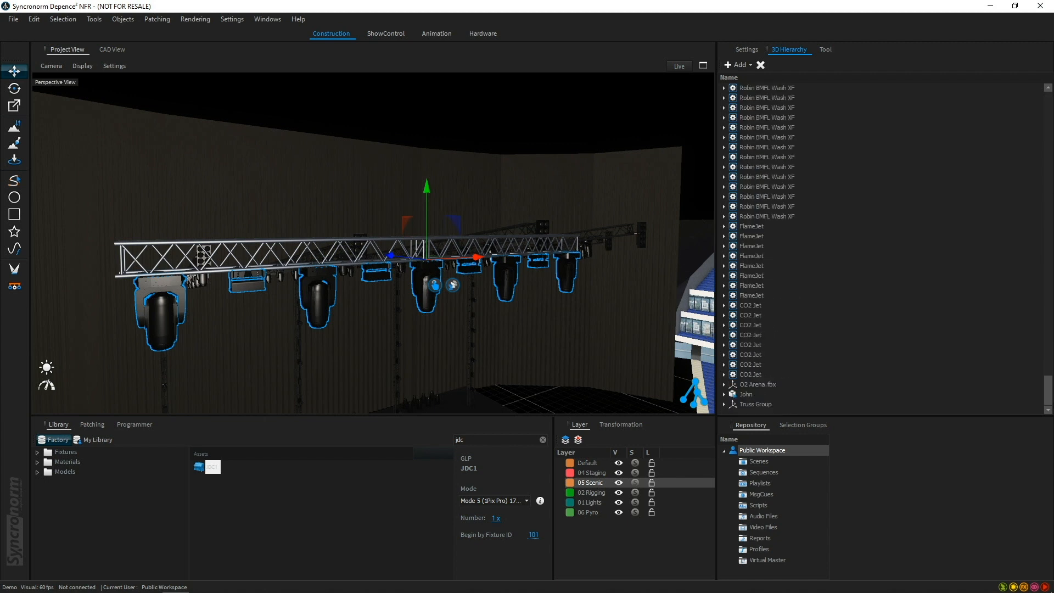
{"action": "left_click", "coordinate": [744, 405]}
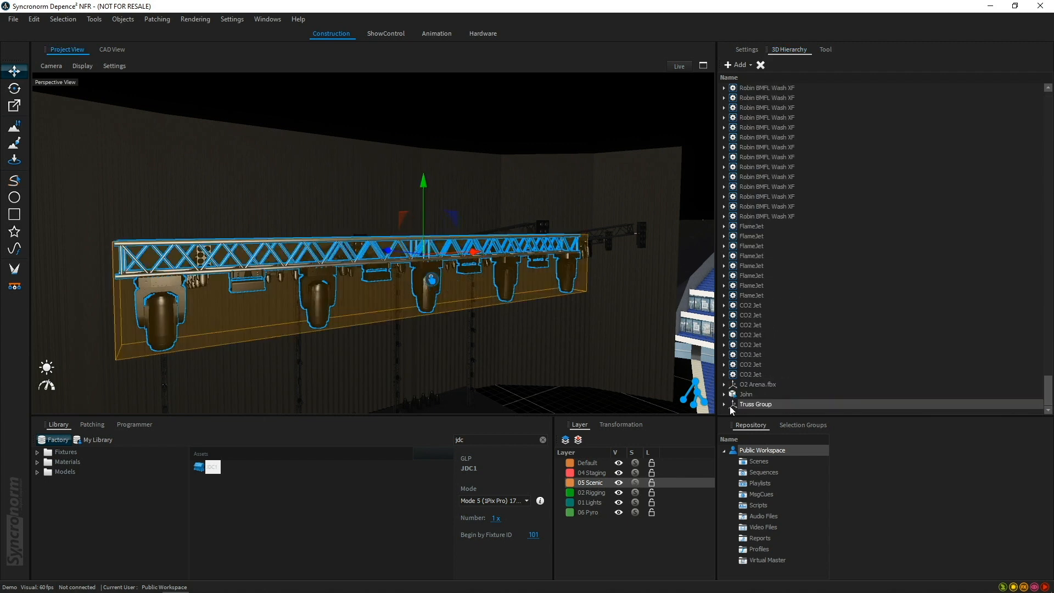
{"action": "left_click", "coordinate": [724, 405]}
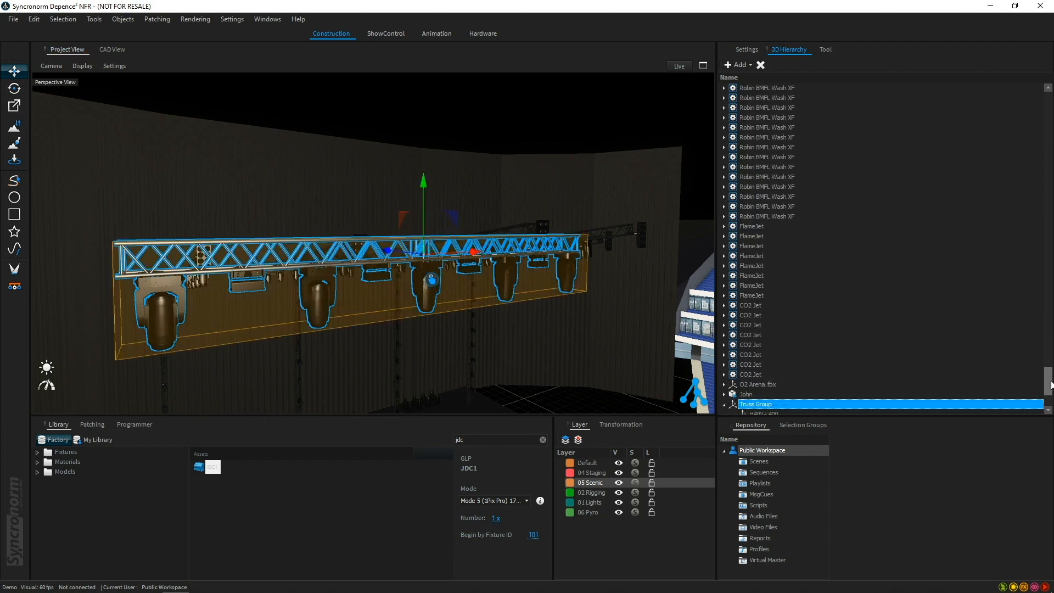
{"action": "left_click_drag", "start_coordinate": [1050, 384], "coordinate": [1051, 394]}
{"action": "left_click", "coordinate": [760, 314]}
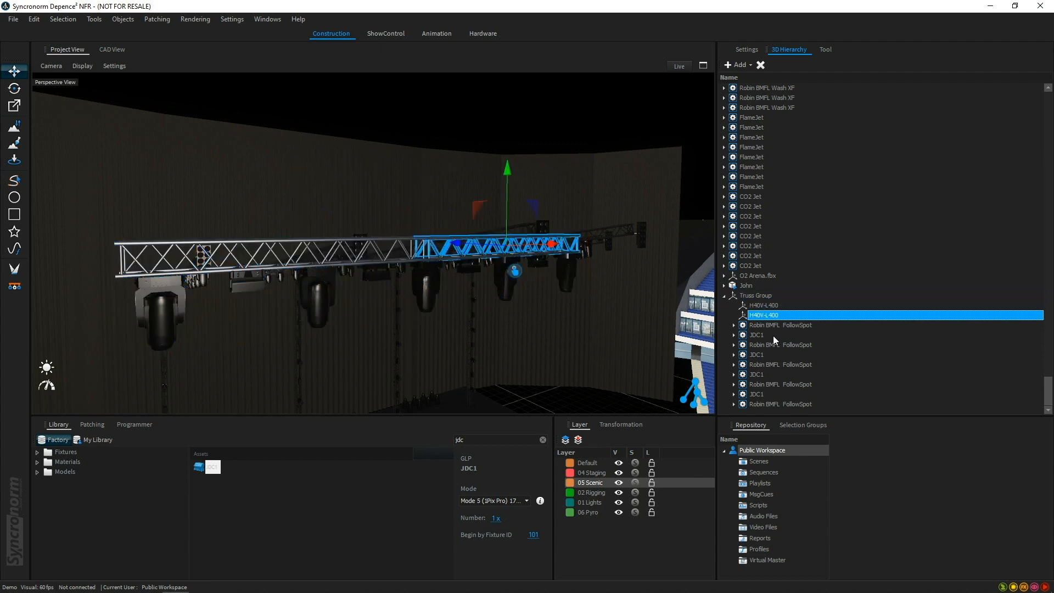
{"action": "left_click", "coordinate": [759, 329]}
{"action": "left_click", "coordinate": [768, 405], "text": "shift"}
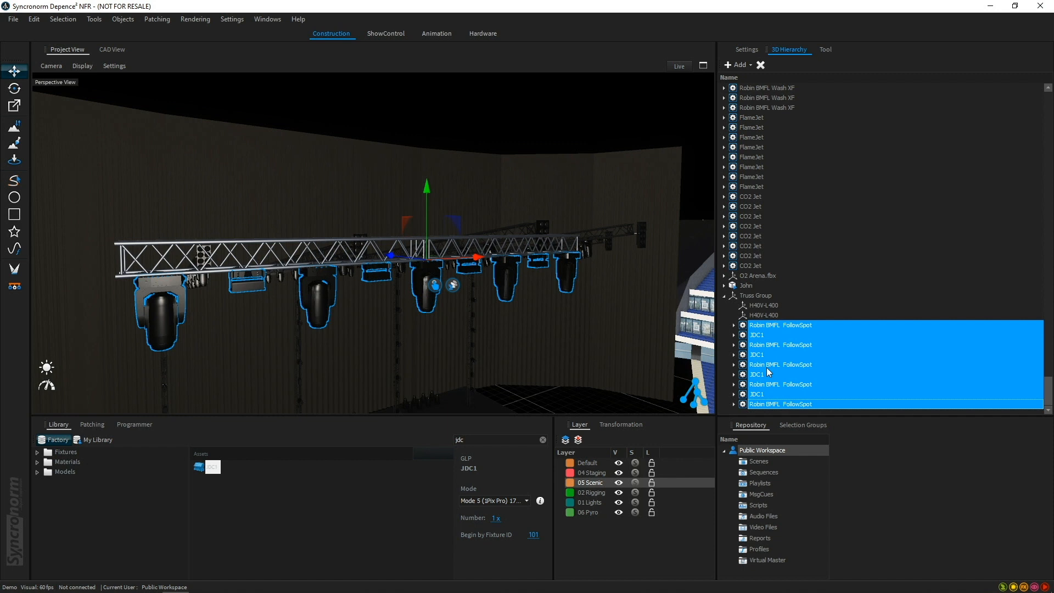
Patch the selected truss fixtures to DMX universe 2, starting at address 1 with channel distance 0
{"action": "left_click", "coordinate": [86, 425]}
{"action": "double_click", "coordinate": [91, 440]}
{"action": "type", "text": "2"}
{"action": "key", "text": "Return"}
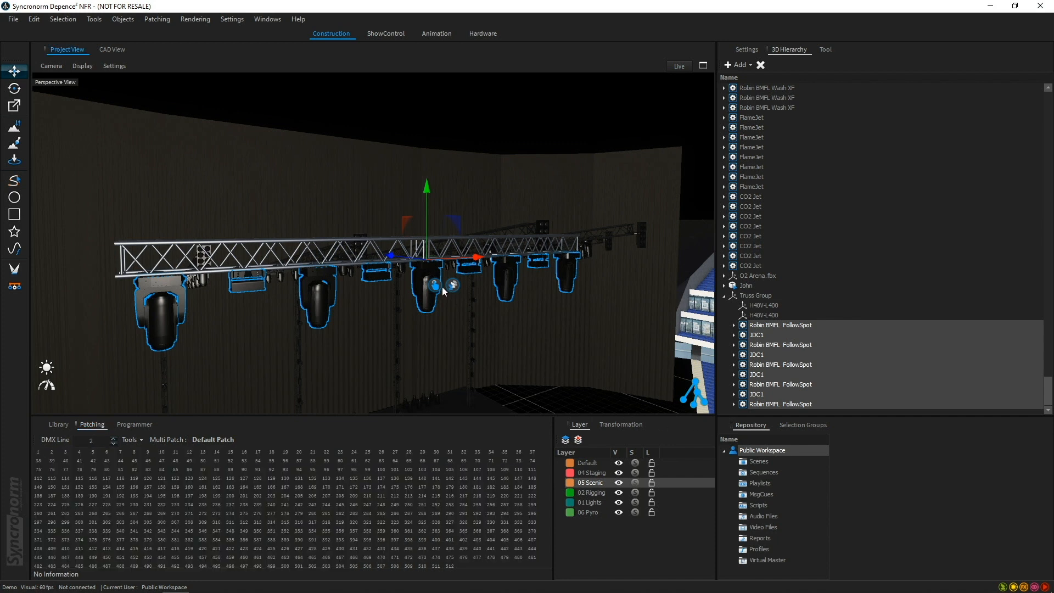
{"action": "left_click_drag", "start_coordinate": [372, 374], "coordinate": [34, 451]}
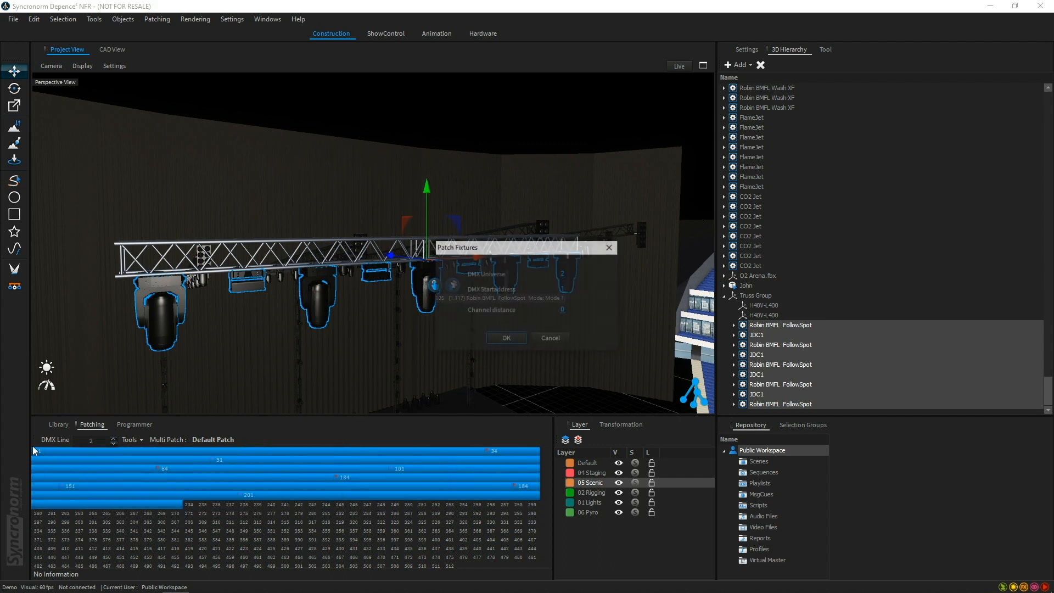
{"action": "left_click", "coordinate": [505, 338]}
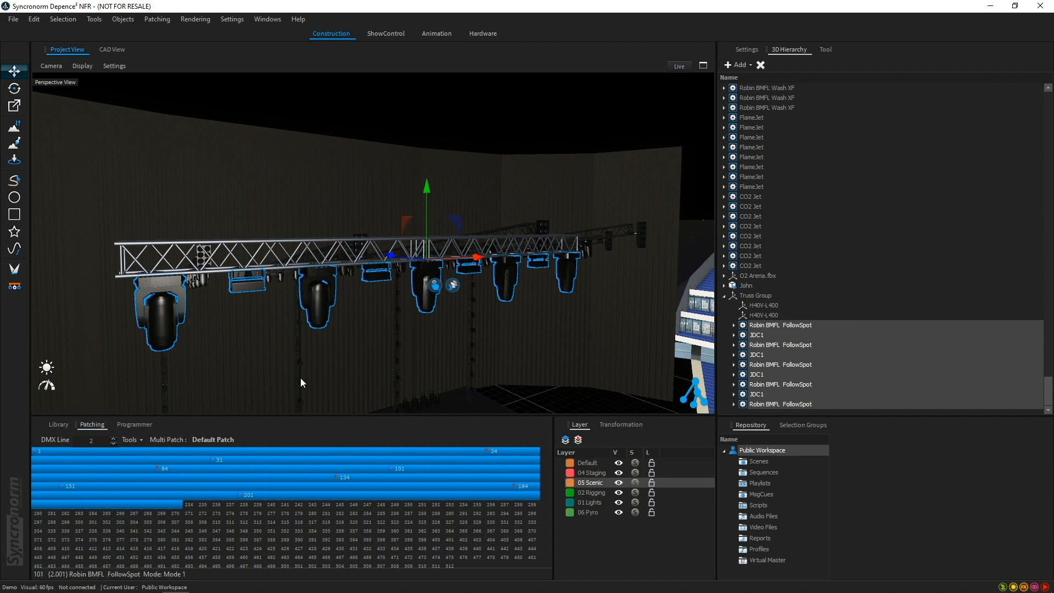
Delete the entire Truss Group, including its hung fixtures
{"action": "left_click", "coordinate": [770, 297]}
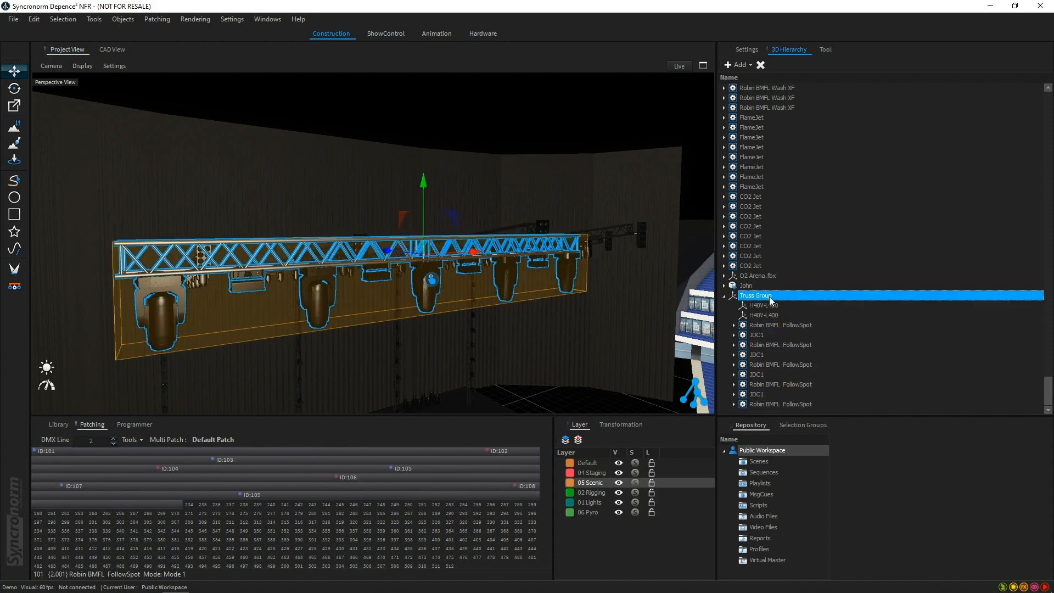
{"action": "left_click", "coordinate": [760, 65]}
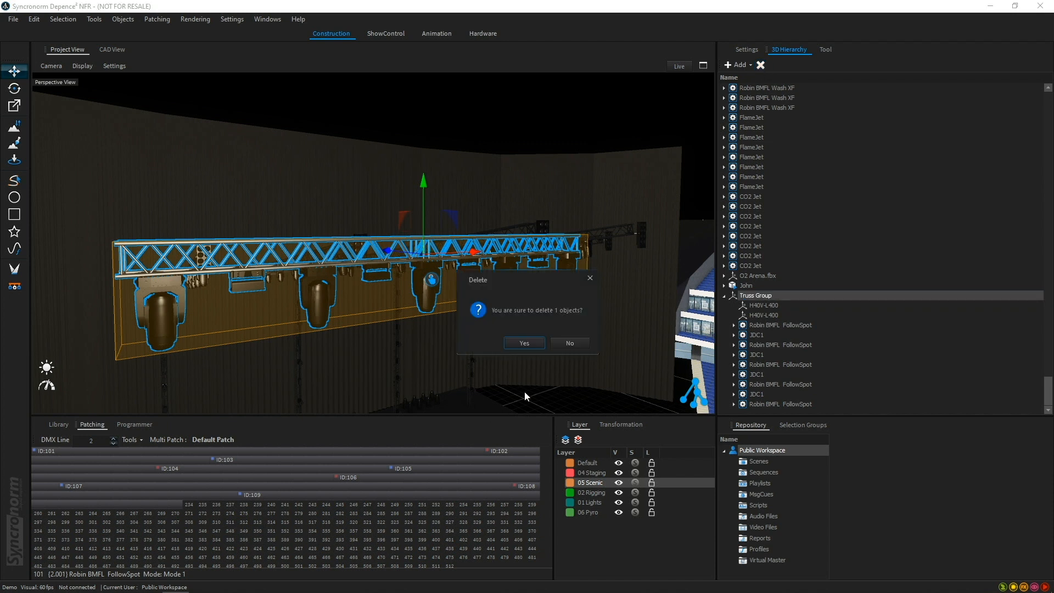
{"action": "left_click", "coordinate": [525, 341]}
In the CAD top view, place a Generic Laser RGB 10W from the library's generic laser fixtures on the stage's centre line
{"action": "middle_click_drag", "start_coordinate": [372, 313], "coordinate": [421, 289]}
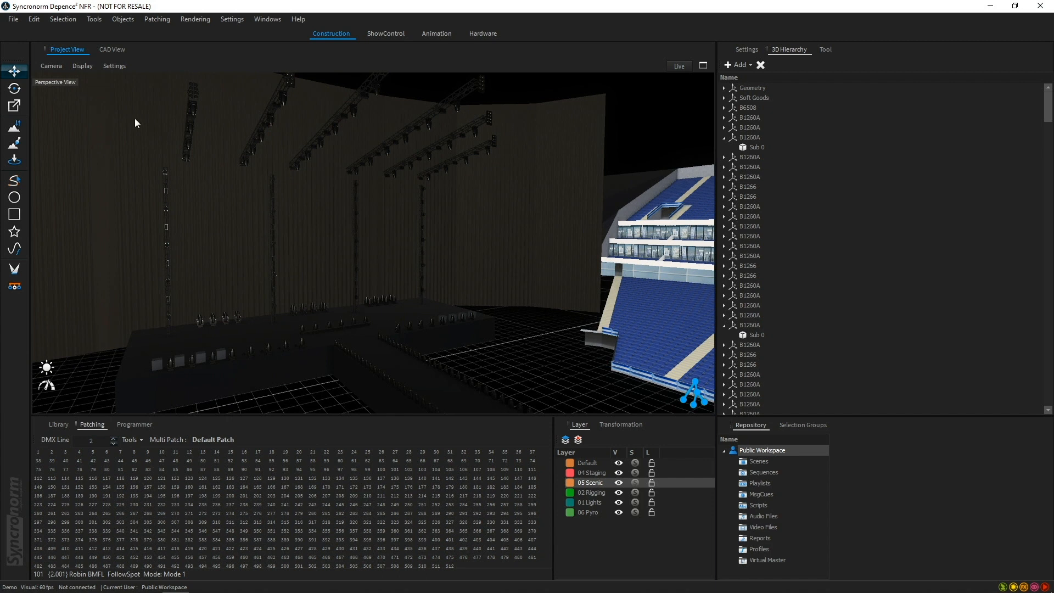
{"action": "left_click", "coordinate": [111, 49]}
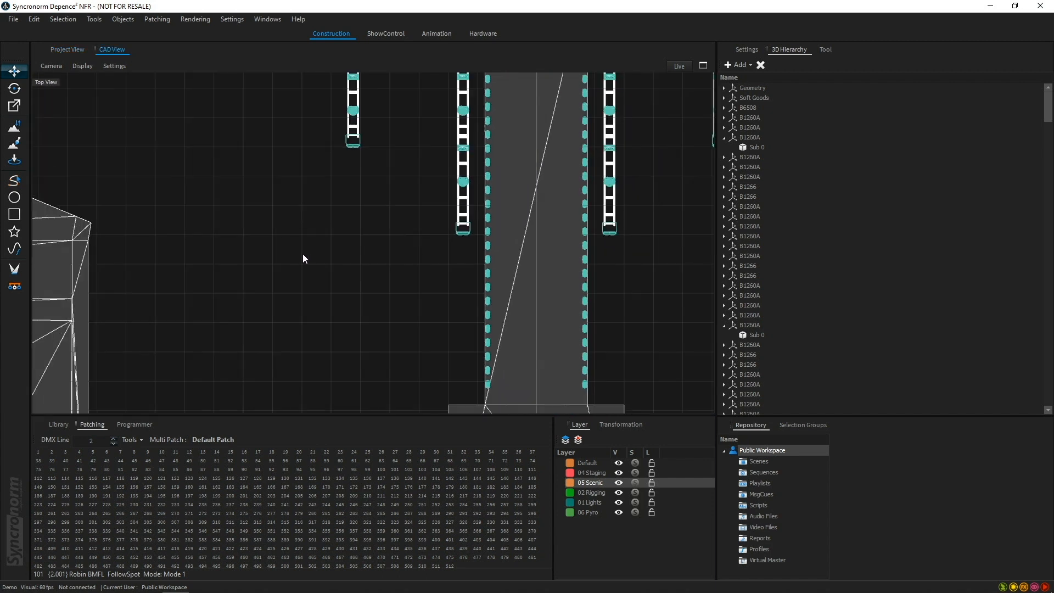
{"action": "scroll", "coordinate": [305, 252], "scroll_direction": "down", "scroll_amount": 5}
{"action": "scroll", "coordinate": [374, 226], "scroll_direction": "up", "scroll_amount": 3}
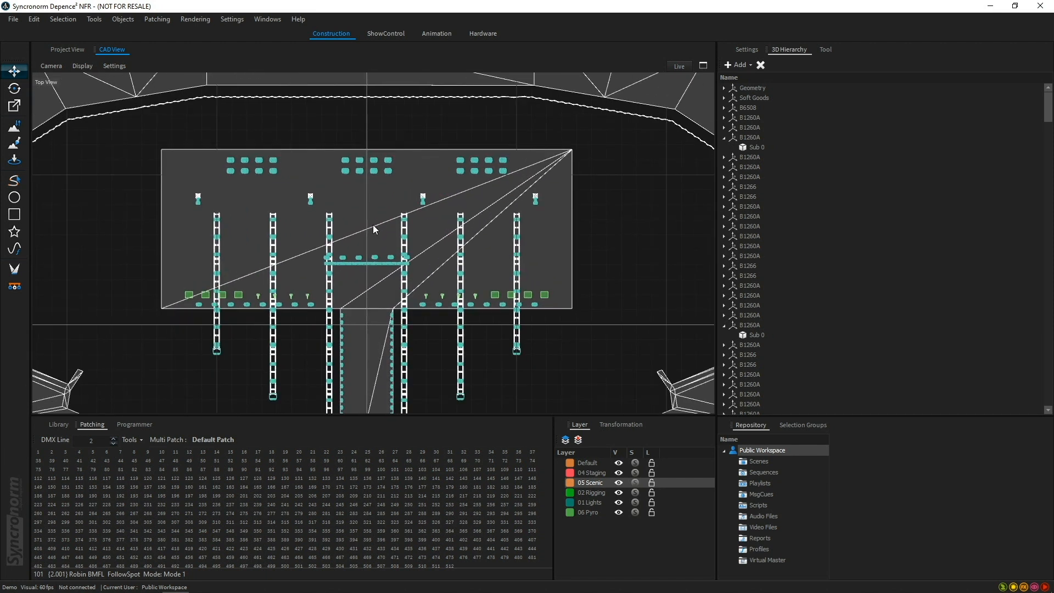
{"action": "scroll", "coordinate": [360, 244], "scroll_direction": "up", "scroll_amount": 2}
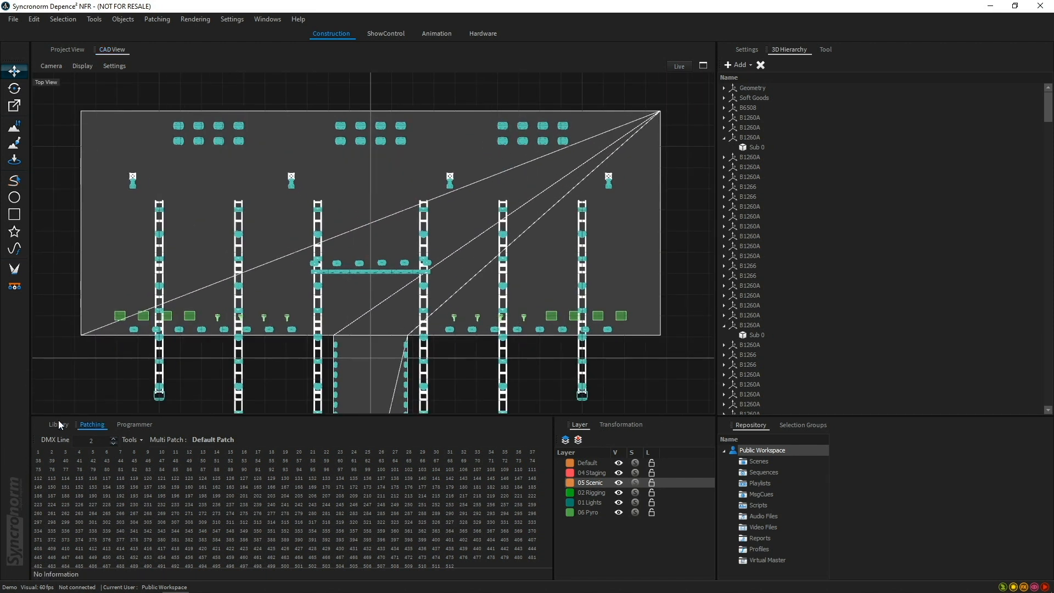
{"action": "left_click", "coordinate": [59, 422]}
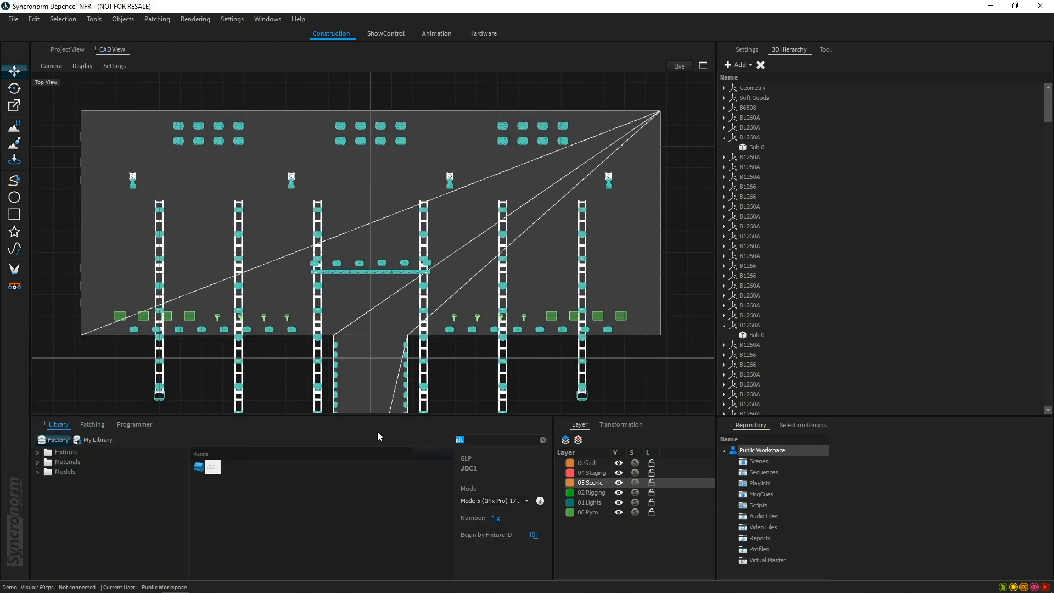
{"action": "left_click", "coordinate": [37, 452]}
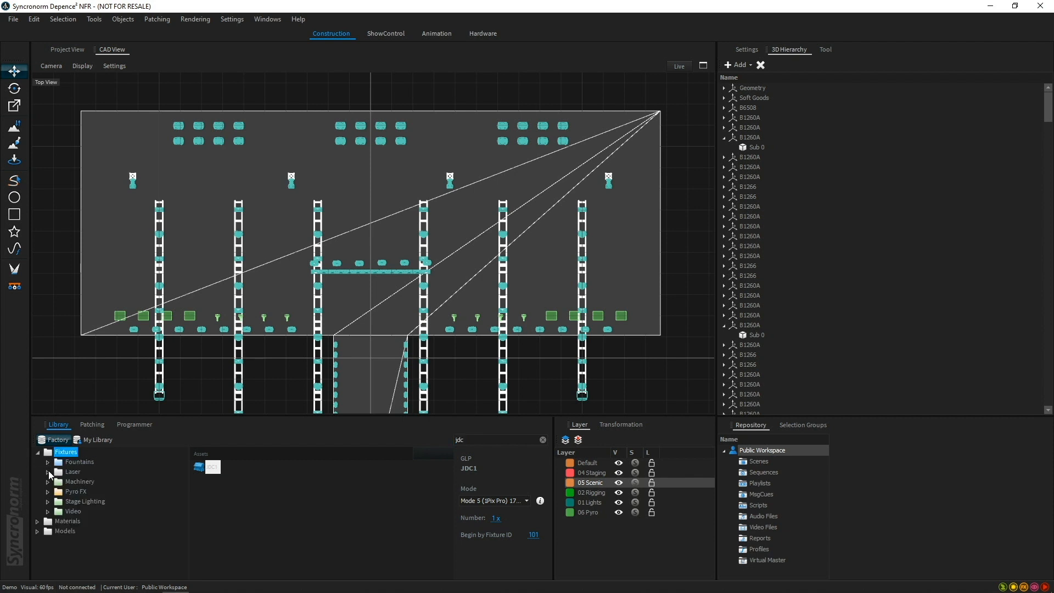
{"action": "left_click", "coordinate": [49, 473]}
{"action": "left_click", "coordinate": [88, 511]}
{"action": "left_click", "coordinate": [219, 470]}
{"action": "left_click_drag", "start_coordinate": [218, 468], "coordinate": [372, 207]}
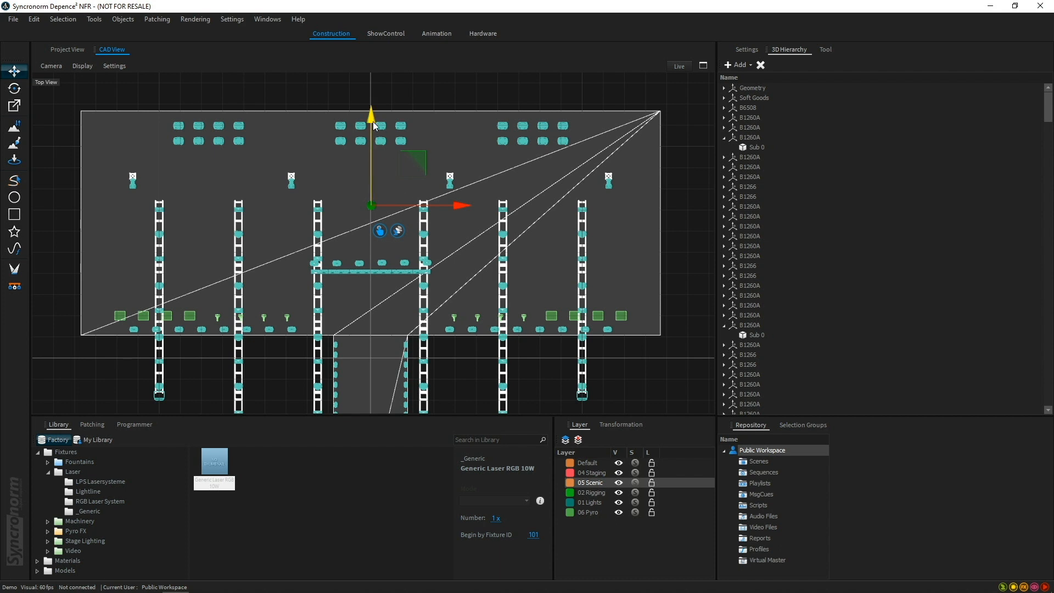
Move the laser to the inner tower on the stage's left half and place one duplicate at the outer tower on that side
{"action": "left_click_drag", "start_coordinate": [460, 206], "coordinate": [380, 208]}
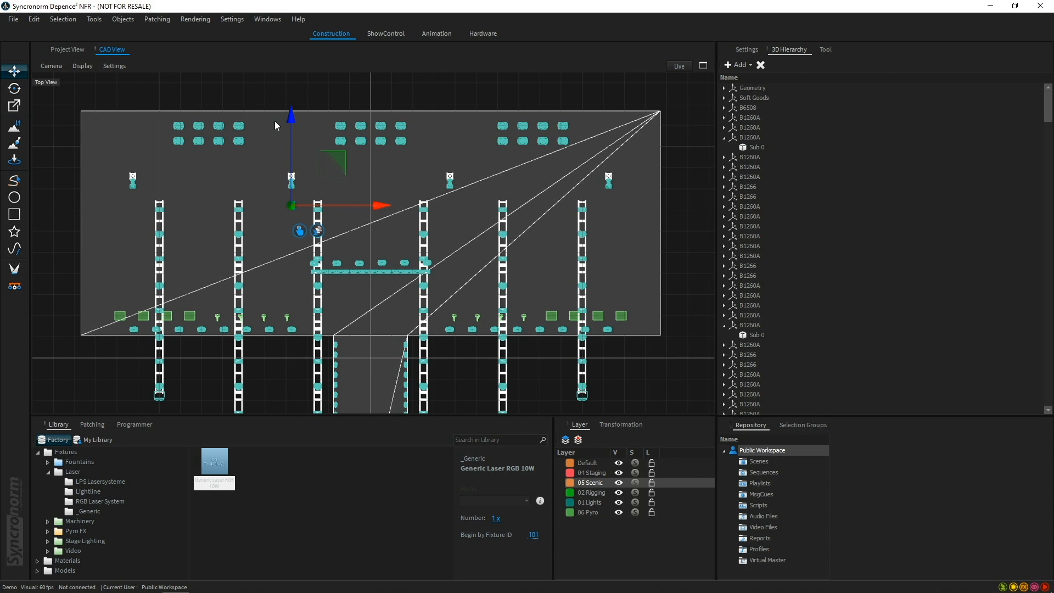
{"action": "left_click_drag", "start_coordinate": [292, 121], "coordinate": [293, 101]}
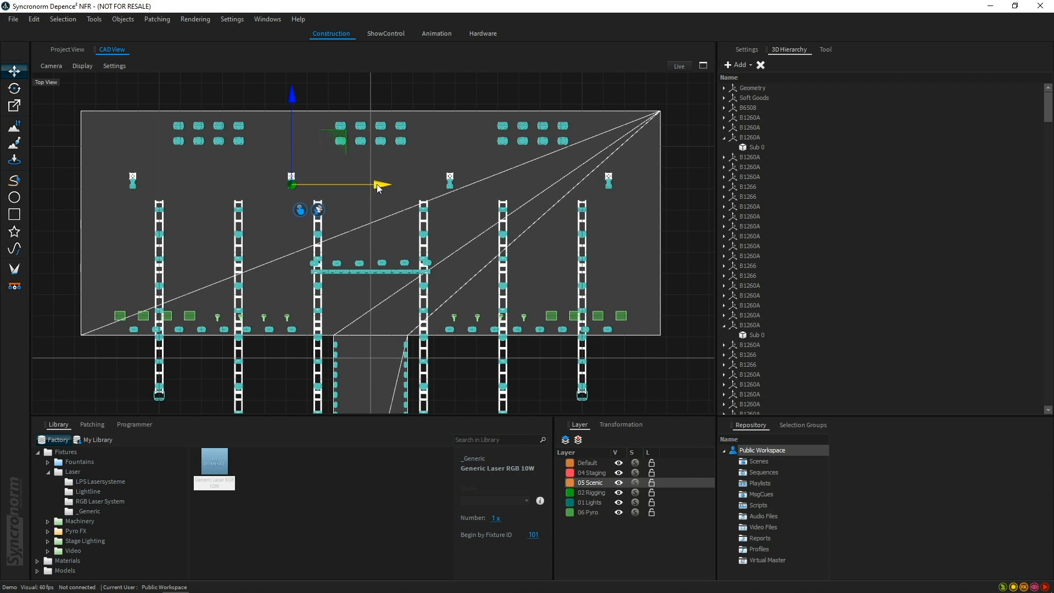
{"action": "right_click", "coordinate": [292, 185]}
{"action": "left_click", "coordinate": [324, 203]}
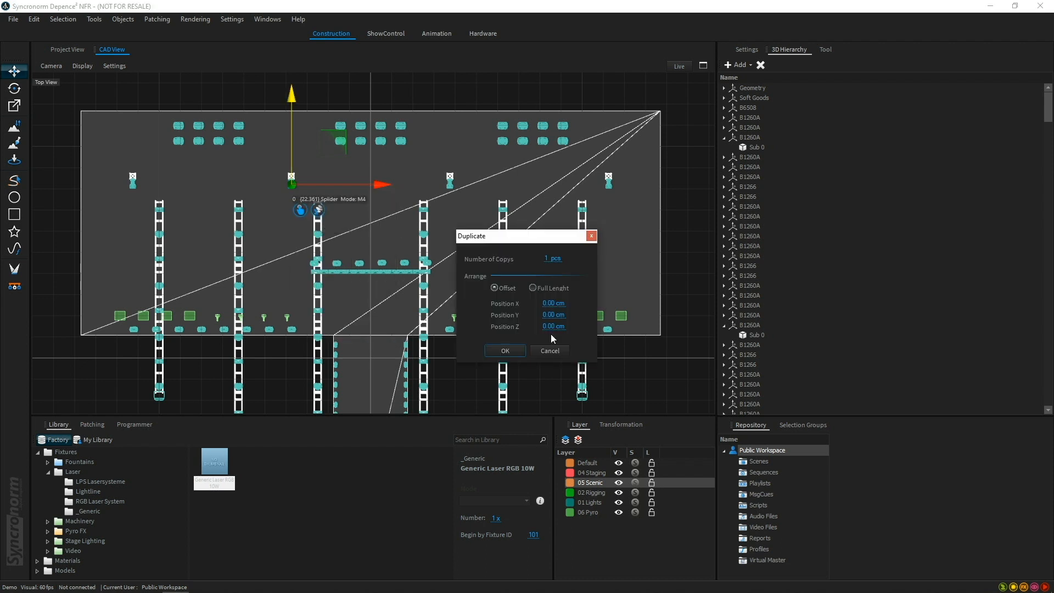
{"action": "left_click", "coordinate": [511, 354]}
{"action": "left_click_drag", "start_coordinate": [381, 185], "coordinate": [222, 185]}
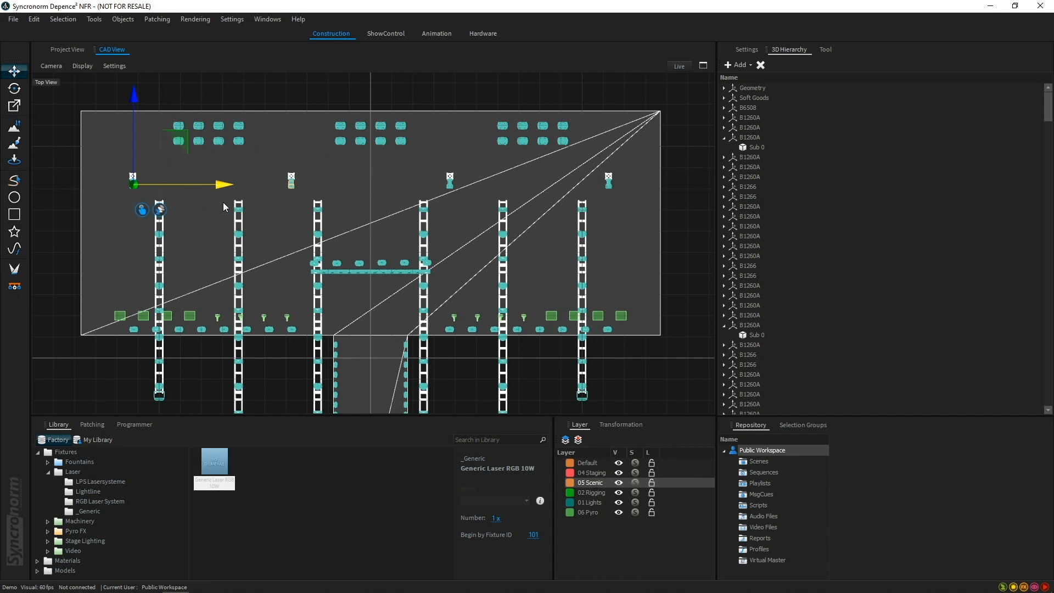
Duplicate both tower lasers once and move the copies to the two towers on the stage's right half
{"action": "left_click_drag", "start_coordinate": [1048, 118], "coordinate": [1051, 408]}
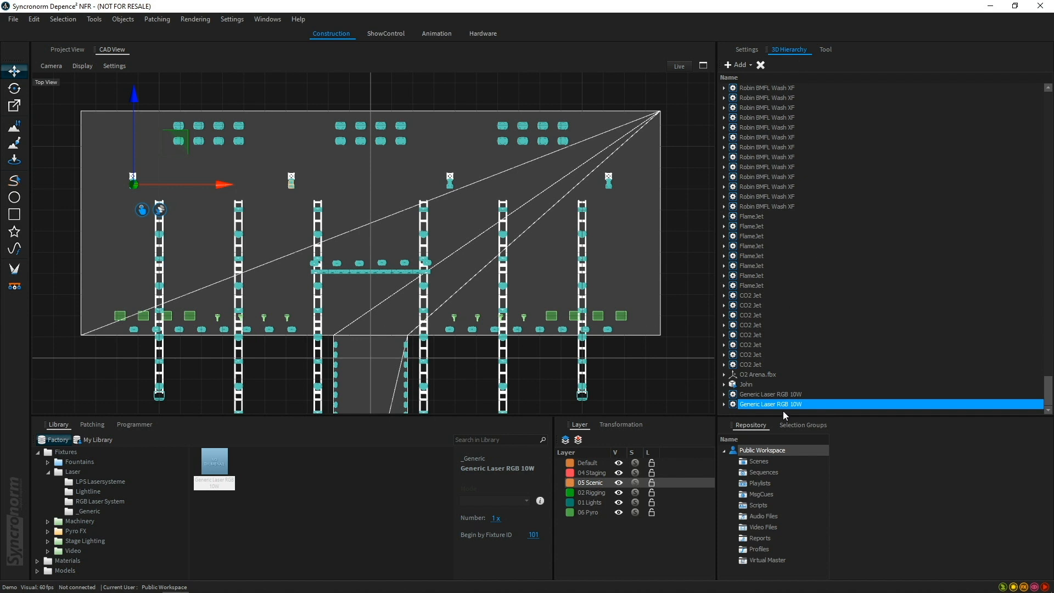
{"action": "left_click", "coordinate": [770, 395], "text": "shift"}
{"action": "left_click", "coordinate": [770, 404]}
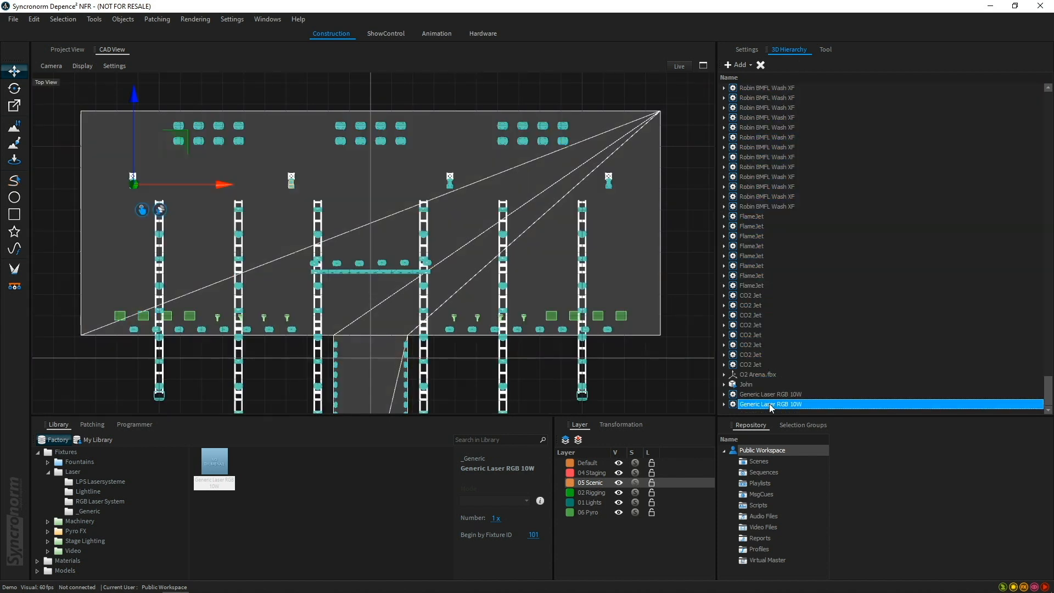
{"action": "left_click", "coordinate": [771, 395], "text": "shift"}
{"action": "right_click", "coordinate": [757, 403]}
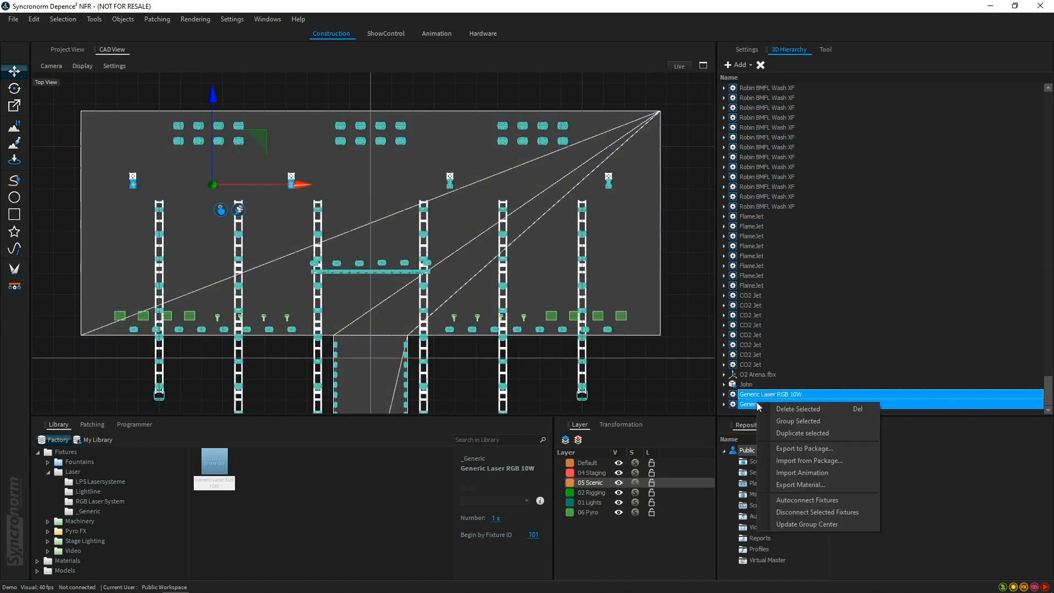
{"action": "left_click", "coordinate": [794, 432]}
{"action": "left_click", "coordinate": [513, 353]}
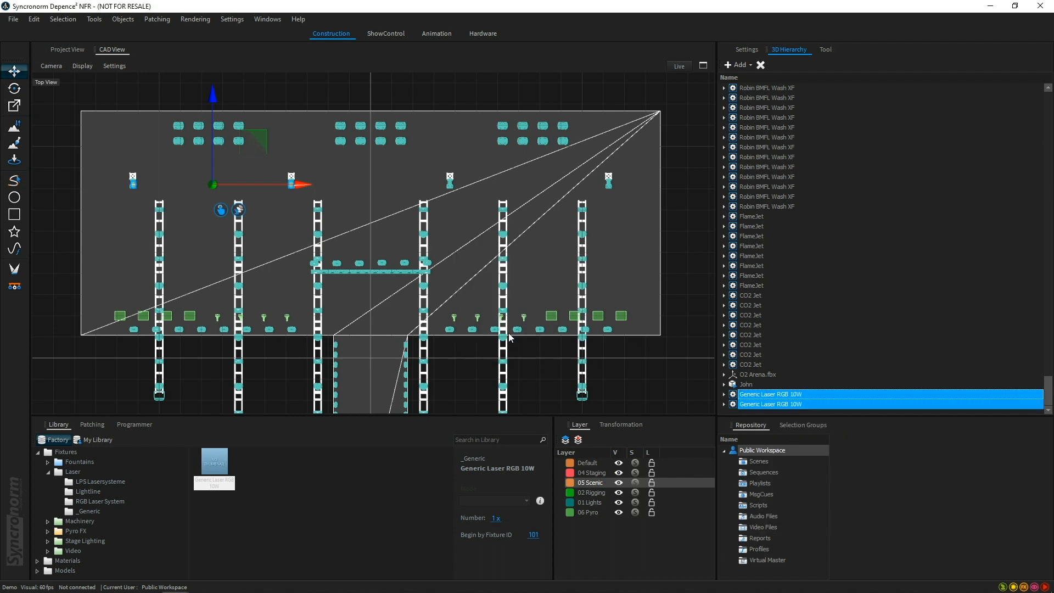
{"action": "left_click_drag", "start_coordinate": [299, 184], "coordinate": [619, 199]}
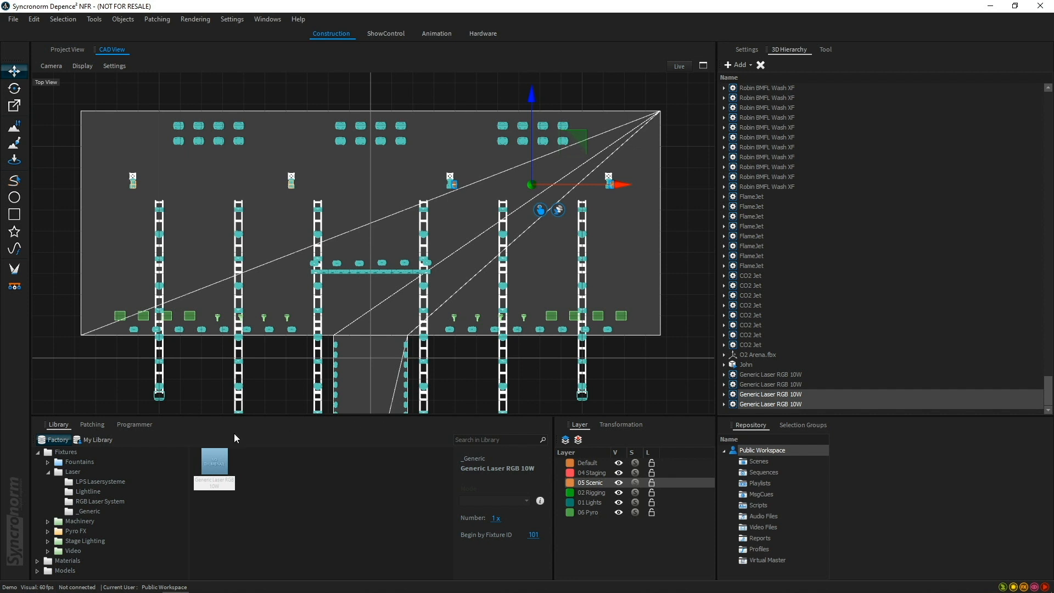
Add three more Generic Laser RGB 10W fixtures: one at centre stage and one on each half of the front fixture row
{"action": "left_click", "coordinate": [263, 405]}
{"action": "left_click_drag", "start_coordinate": [214, 464], "coordinate": [371, 263]}
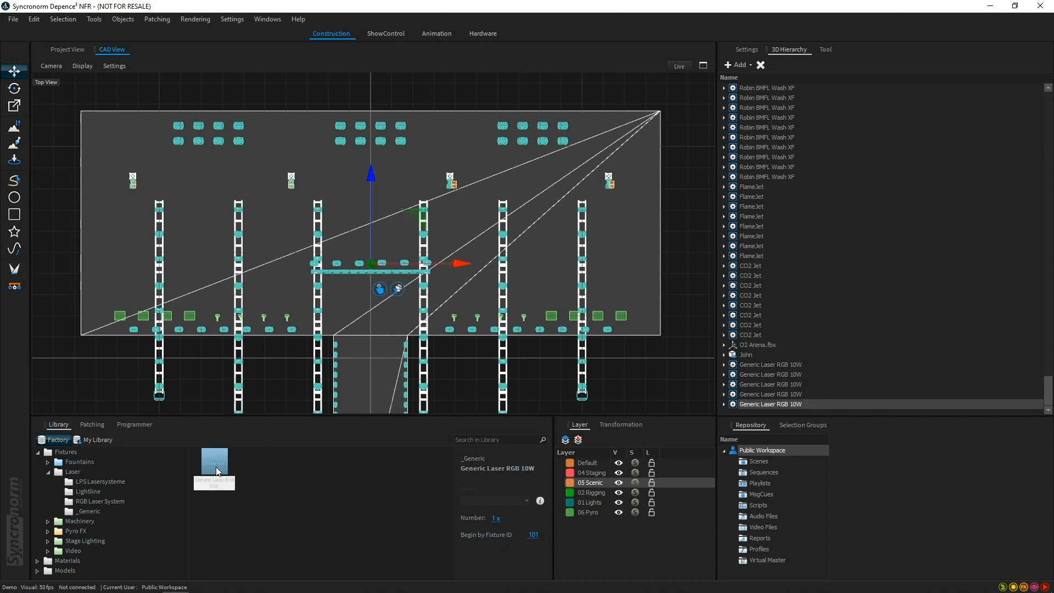
{"action": "left_click_drag", "start_coordinate": [221, 420], "coordinate": [213, 333]}
{"action": "left_click_drag", "start_coordinate": [222, 466], "coordinate": [529, 333]}
{"action": "left_click", "coordinate": [624, 386]}
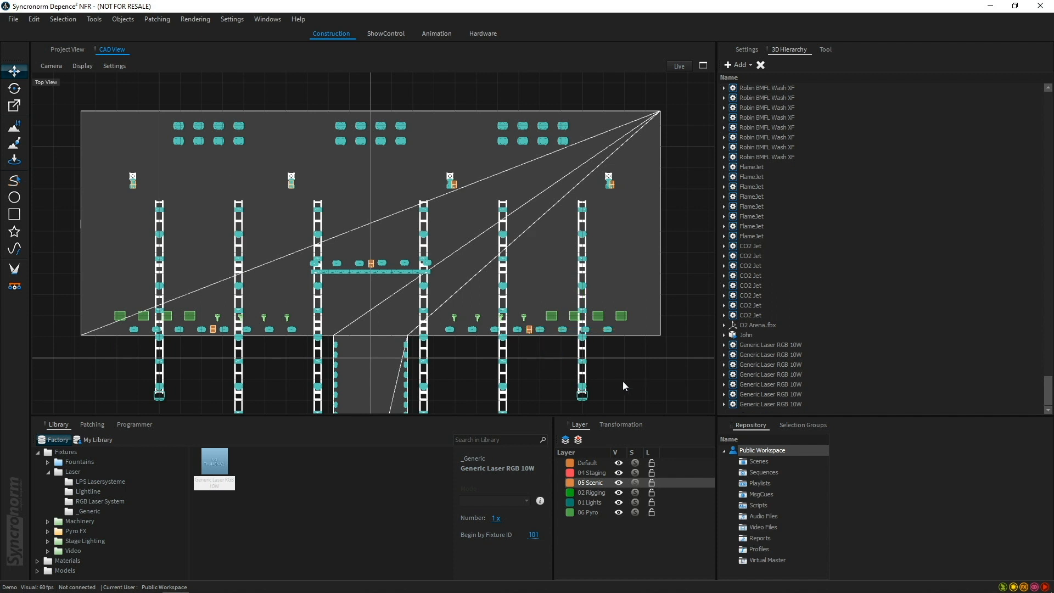
Select all seven Generic Laser RGB 10W fixtures in the 3D project view and raise them together to the stage deck
{"action": "left_click", "coordinate": [75, 50]}
{"action": "middle_click_drag", "start_coordinate": [294, 326], "coordinate": [295, 344]}
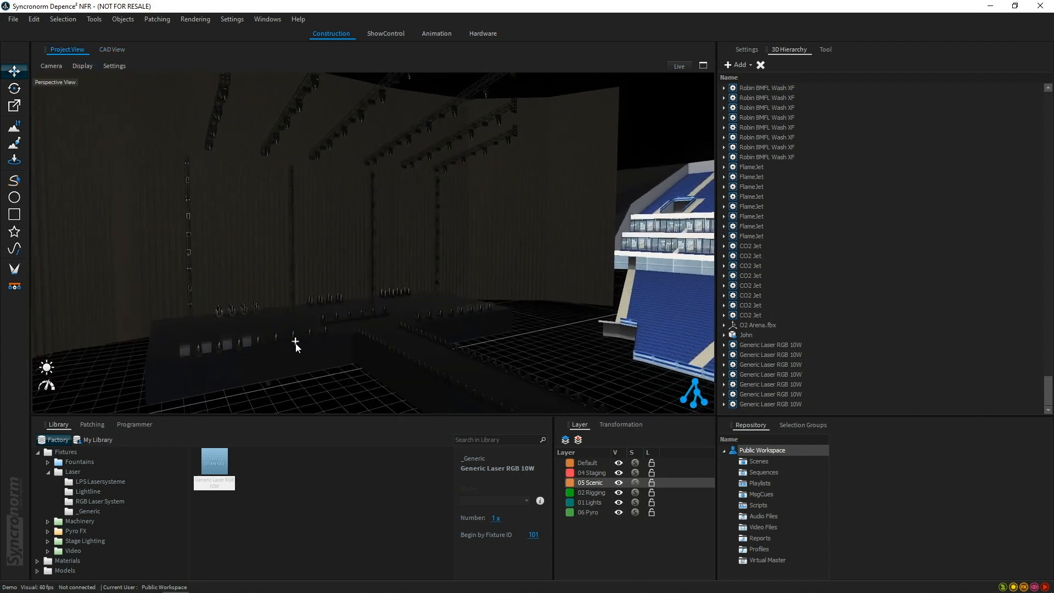
{"action": "left_click", "coordinate": [763, 346]}
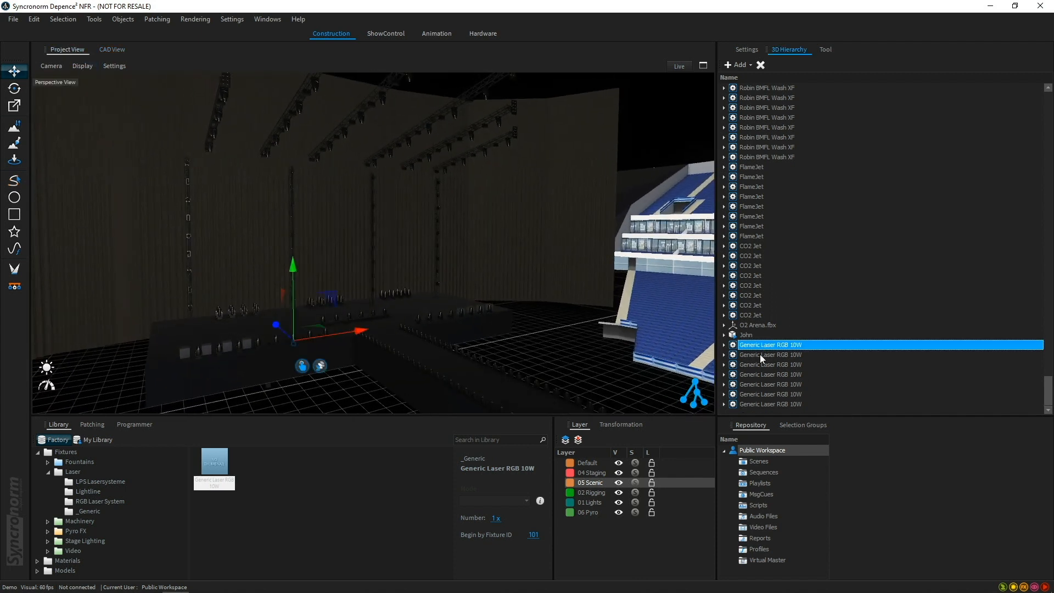
{"action": "left_click", "coordinate": [766, 405], "text": "shift"}
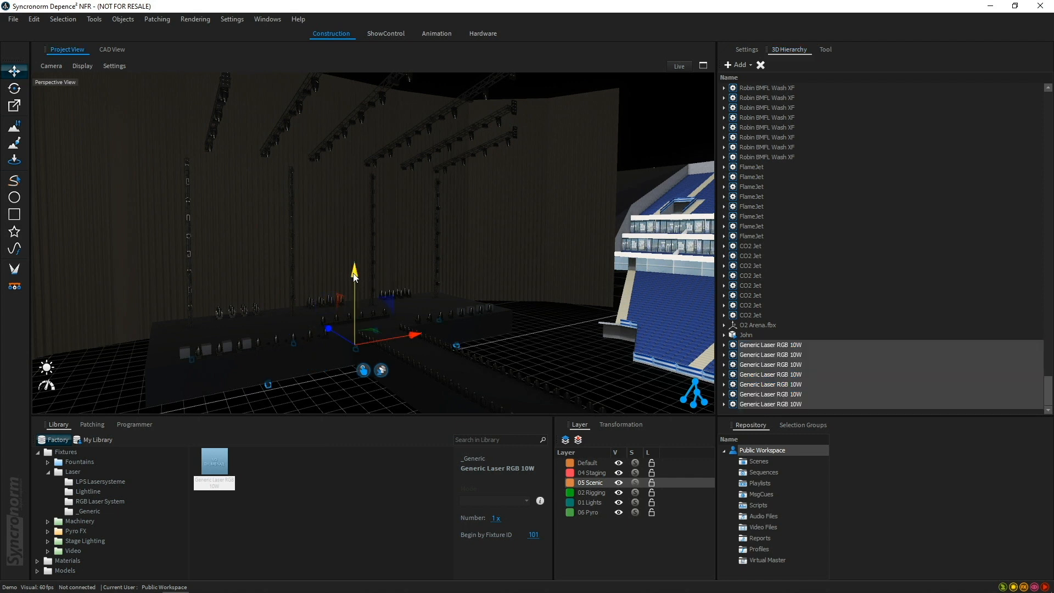
{"action": "left_click_drag", "start_coordinate": [354, 275], "coordinate": [358, 233]}
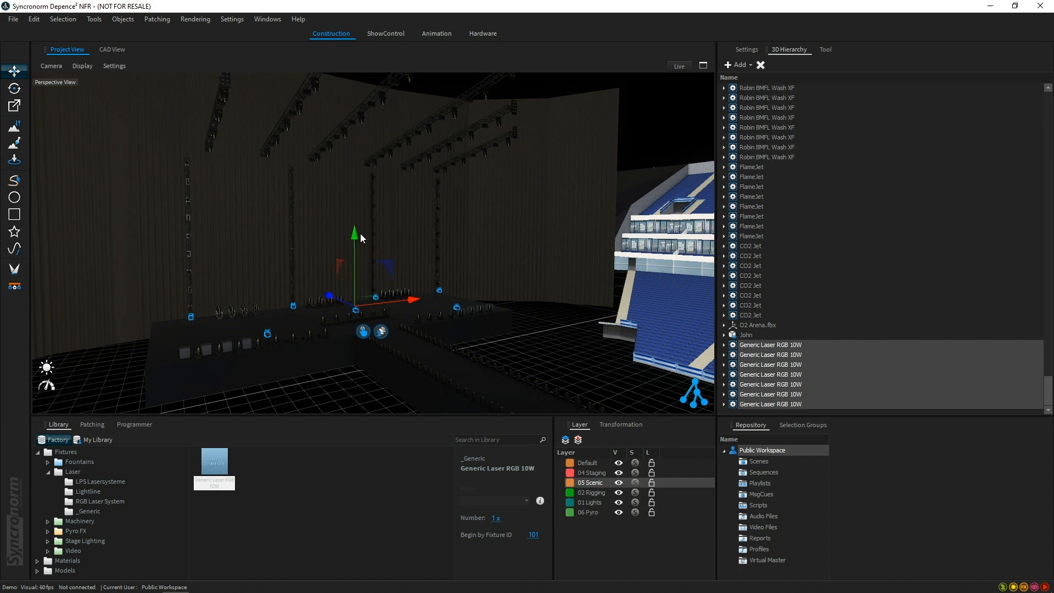
{"action": "scroll", "coordinate": [263, 303], "scroll_direction": "up", "scroll_amount": 3}
{"action": "middle_click_drag", "start_coordinate": [287, 365], "coordinate": [309, 325]}
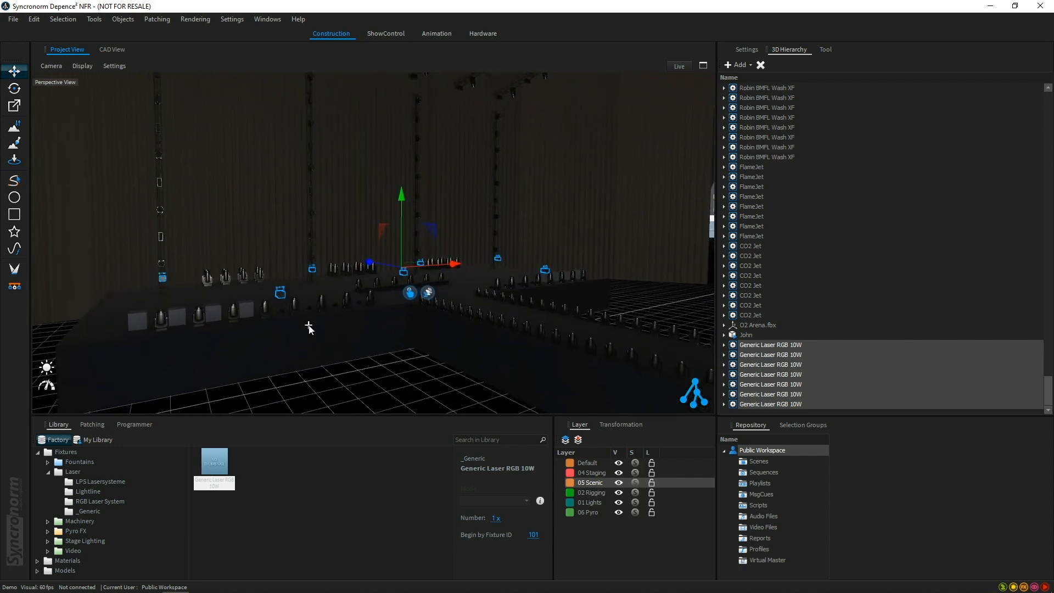
{"action": "left_click", "coordinate": [309, 378]}
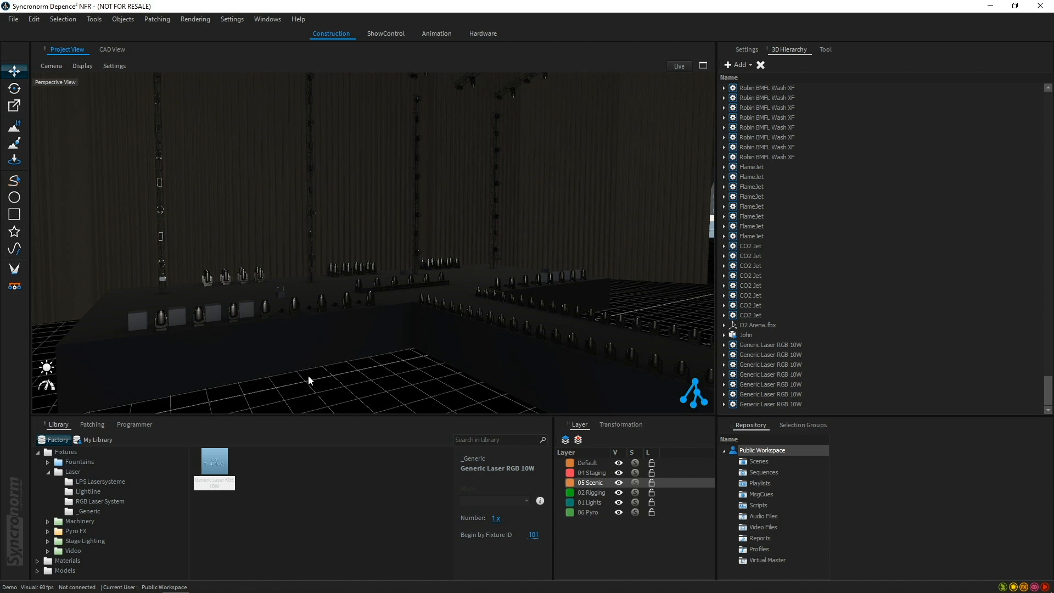
Add a Lightline LaserLink fixture from the laser library and move it to the outer end of the stage's front edge
{"action": "left_click", "coordinate": [88, 492]}
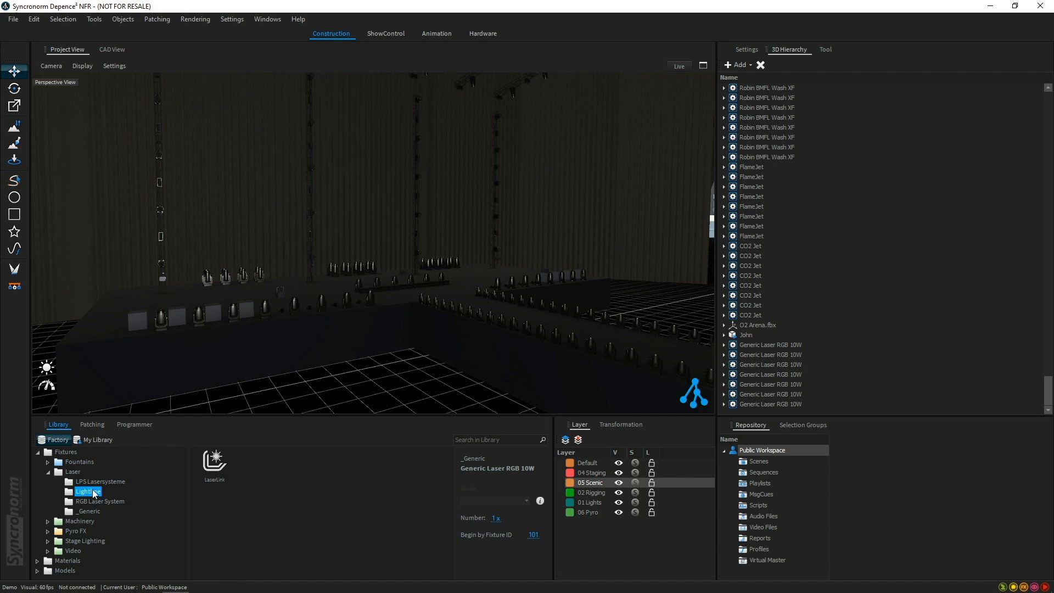
{"action": "left_click", "coordinate": [212, 464]}
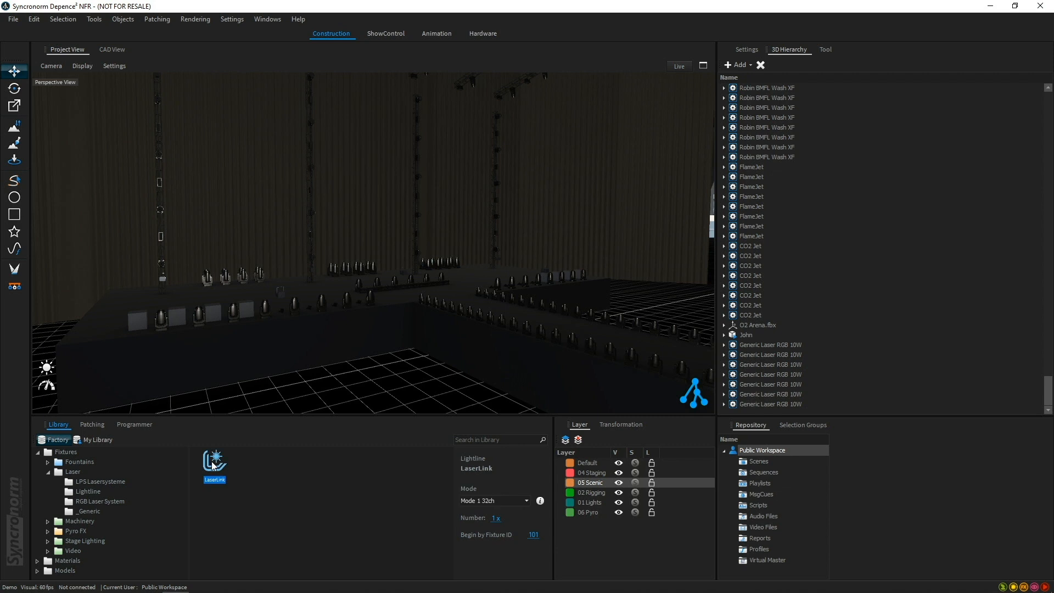
{"action": "left_click_drag", "start_coordinate": [213, 465], "coordinate": [135, 369]}
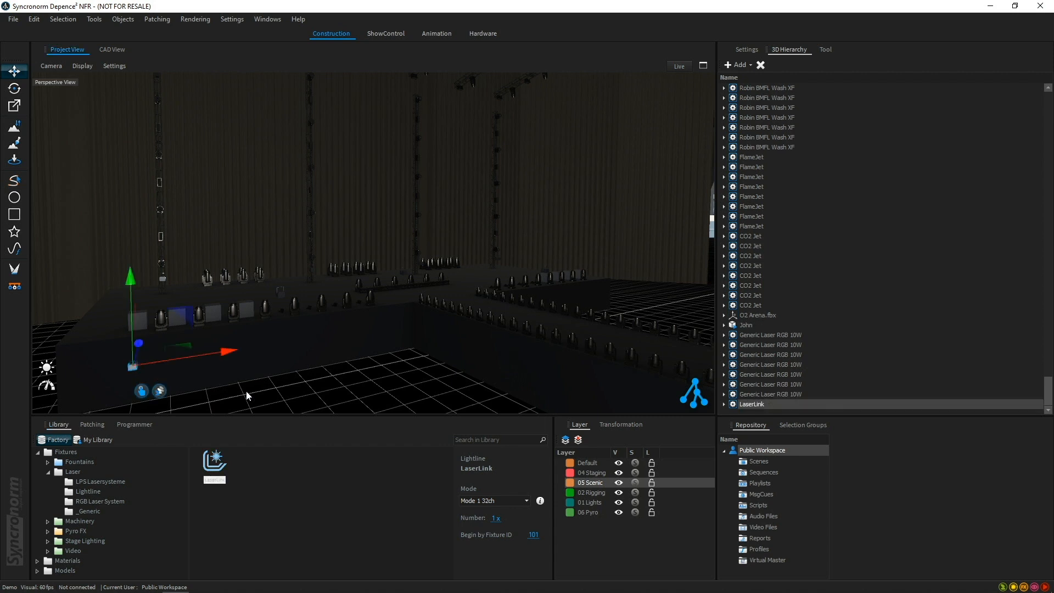
{"action": "left_click", "coordinate": [295, 402]}
{"action": "left_click", "coordinate": [126, 365]}
{"action": "left_click", "coordinate": [133, 365]}
{"action": "left_click_drag", "start_coordinate": [134, 368], "coordinate": [147, 341]}
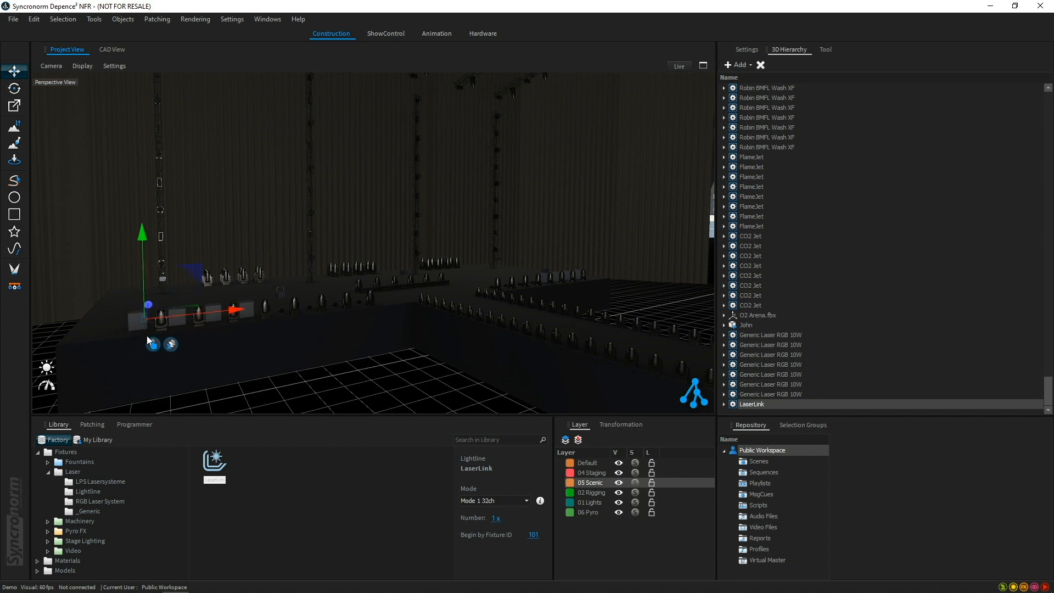
{"action": "left_click", "coordinate": [338, 408]}
{"action": "middle_click_drag", "start_coordinate": [333, 387], "coordinate": [343, 378]}
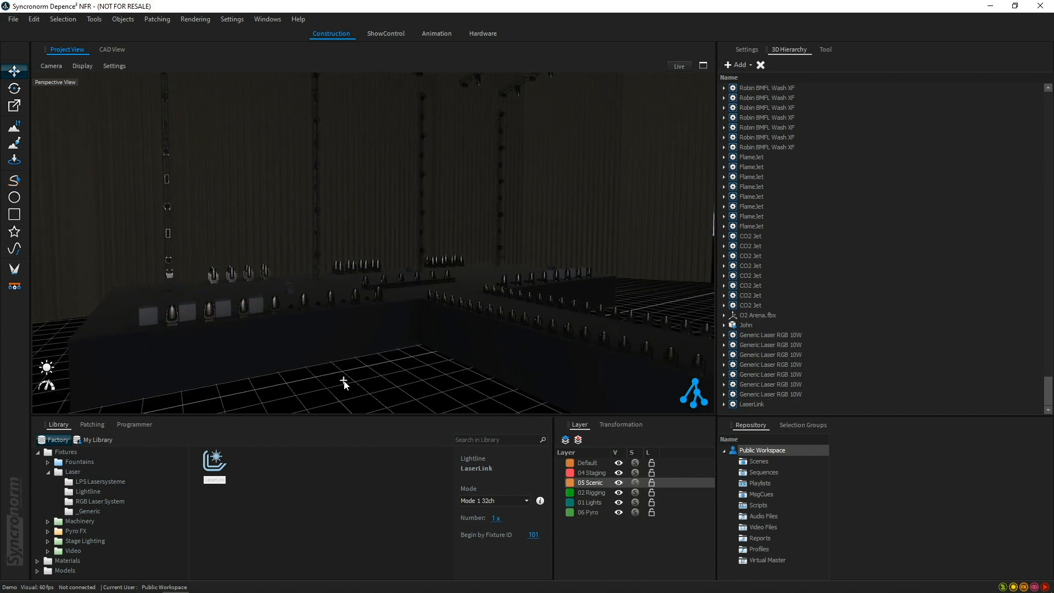
Locate the LaserLink fixture in the DMX patch of line 1
{"action": "left_click", "coordinate": [94, 427]}
{"action": "left_click", "coordinate": [113, 443]}
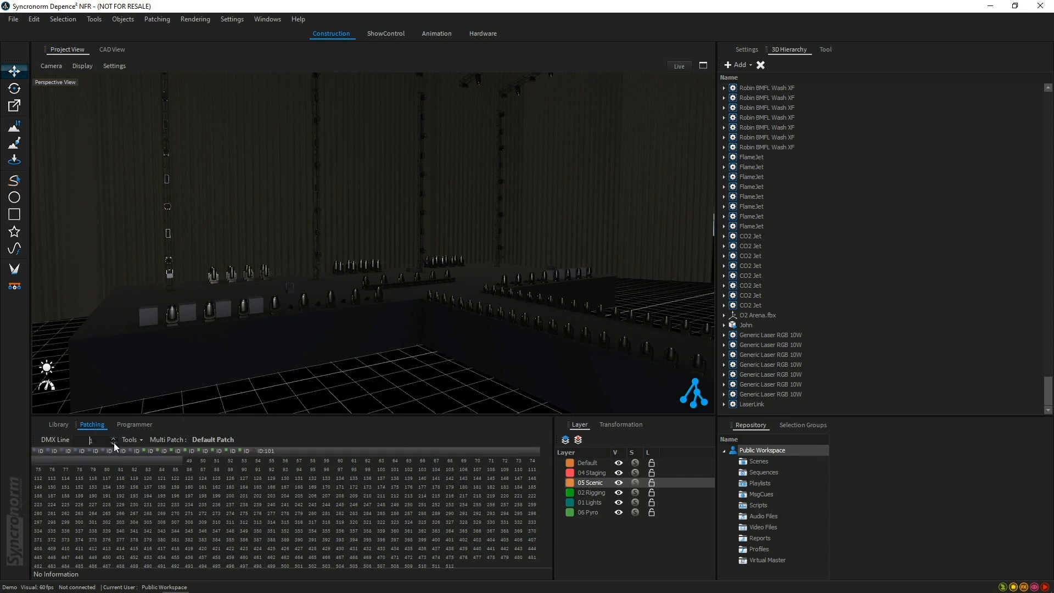
{"action": "left_click", "coordinate": [282, 457]}
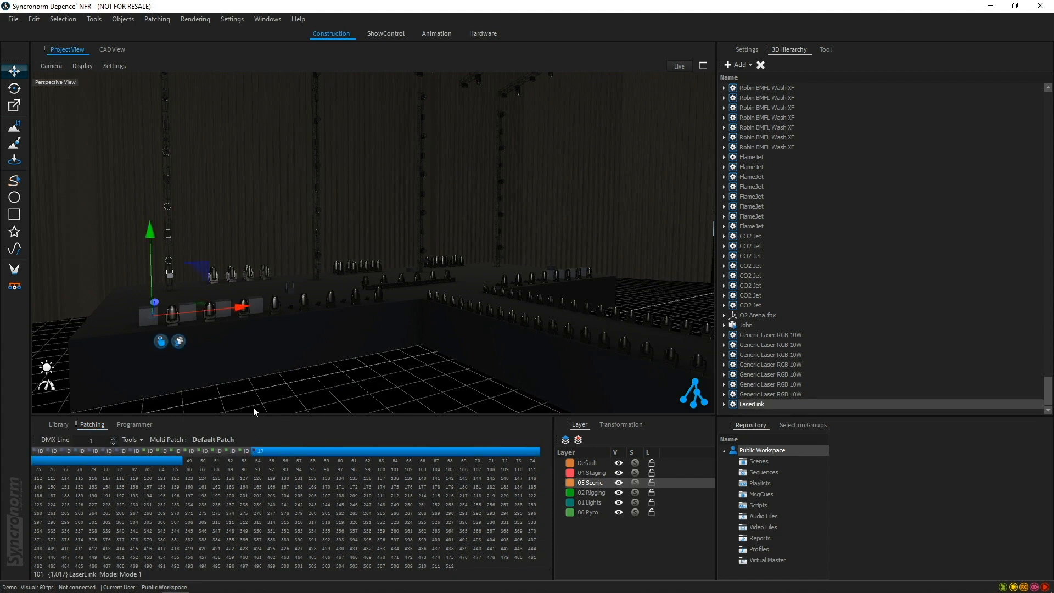
{"action": "left_click", "coordinate": [260, 394]}
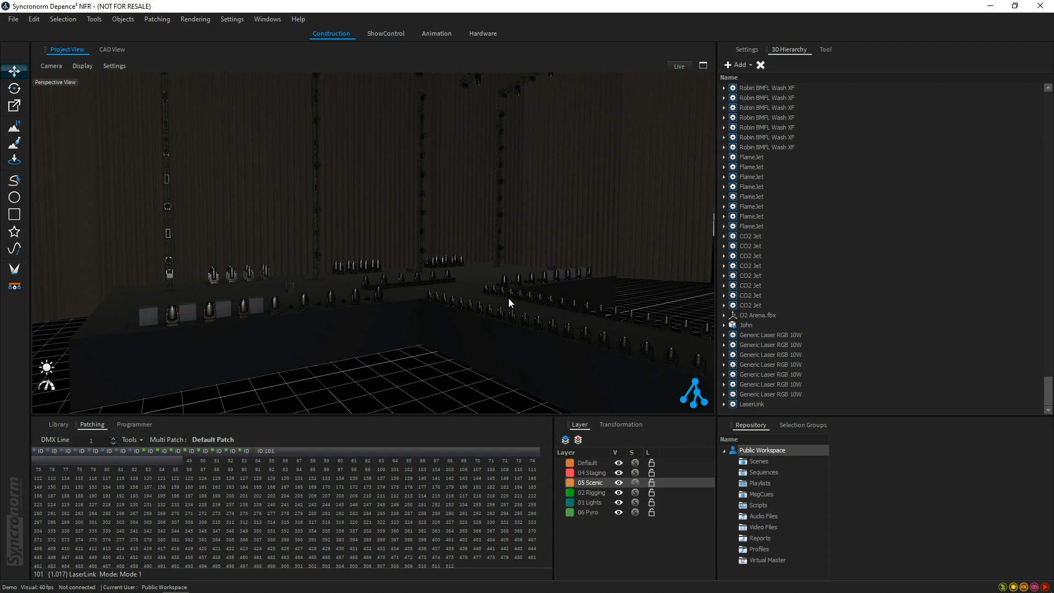
Select the seven Generic Laser RGB 10W fixtures and examine their bracket, laser and scanner settings
{"action": "left_click", "coordinate": [775, 338]}
{"action": "left_click", "coordinate": [778, 393], "text": "shift"}
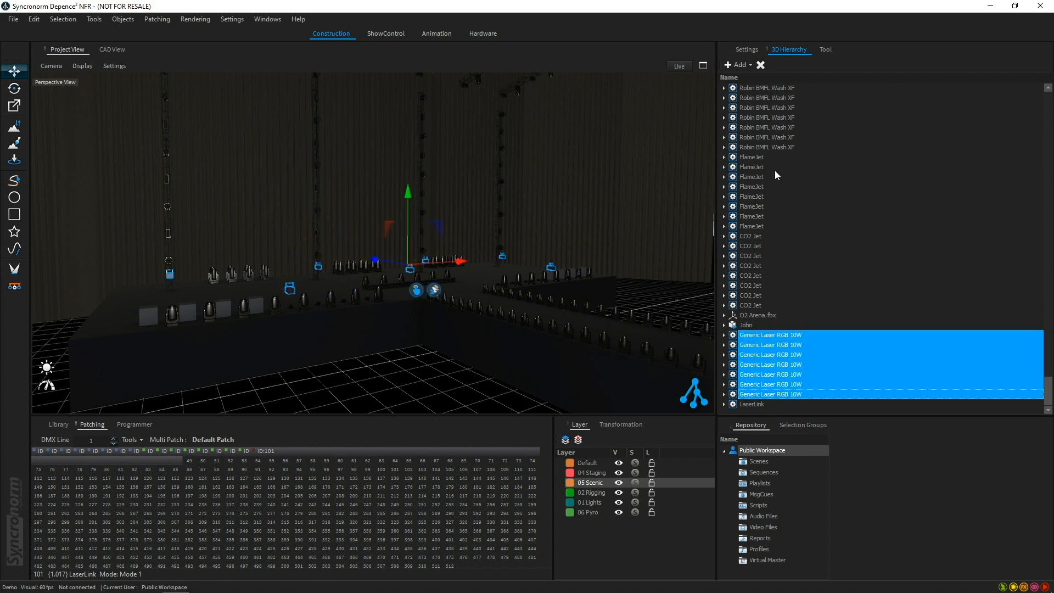
{"action": "left_click", "coordinate": [754, 50]}
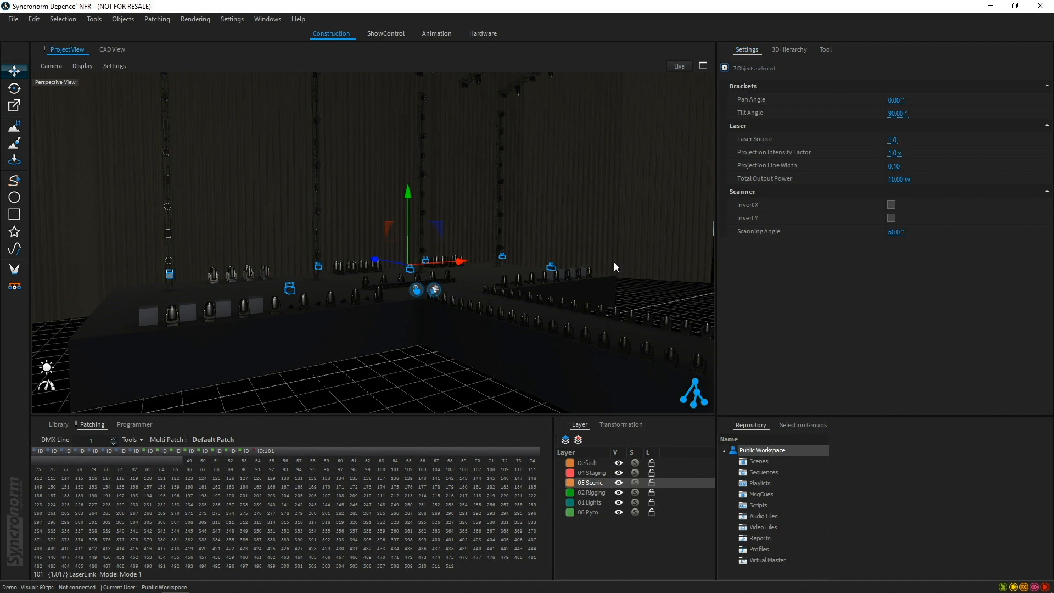
{"action": "left_click", "coordinate": [397, 360]}
{"action": "scroll", "coordinate": [397, 358], "scroll_direction": "down", "scroll_amount": 5}
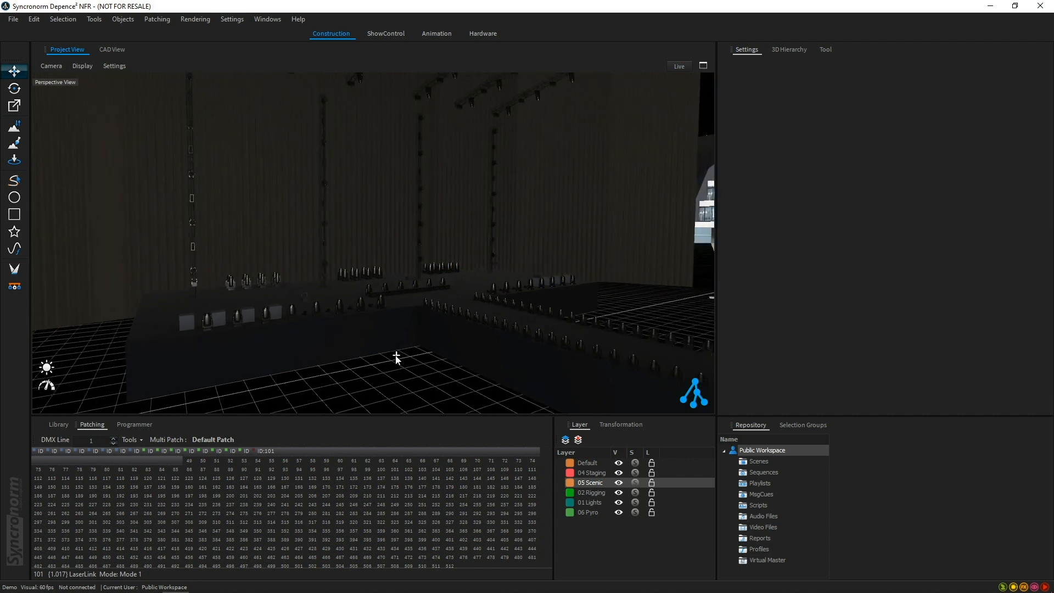
{"action": "right_click_drag", "start_coordinate": [392, 357], "coordinate": [297, 330]}
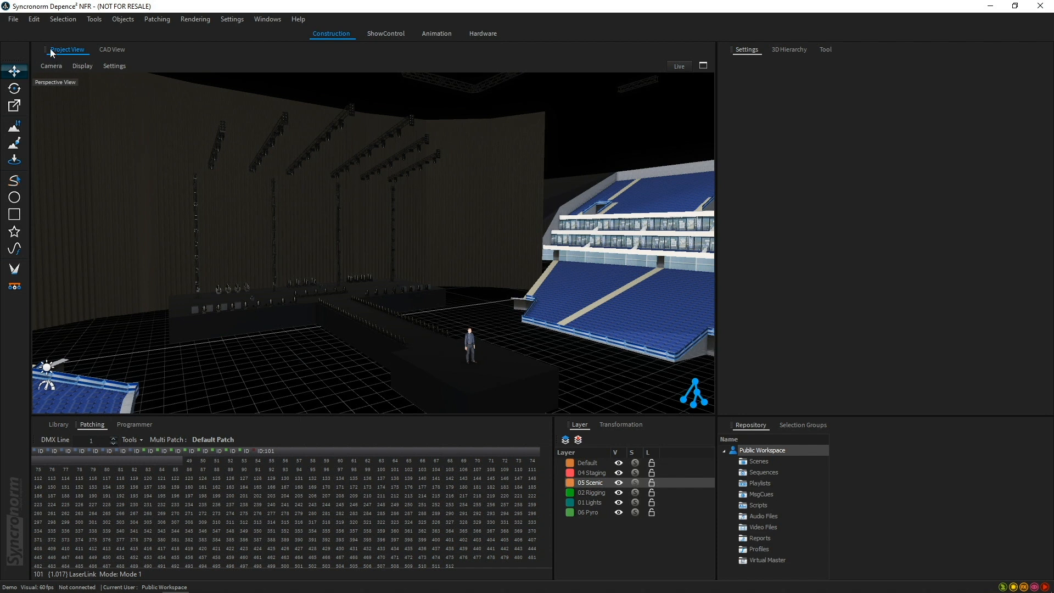
Close the current project and open project.depence from the Demo 2 folder
{"action": "left_click", "coordinate": [13, 19]}
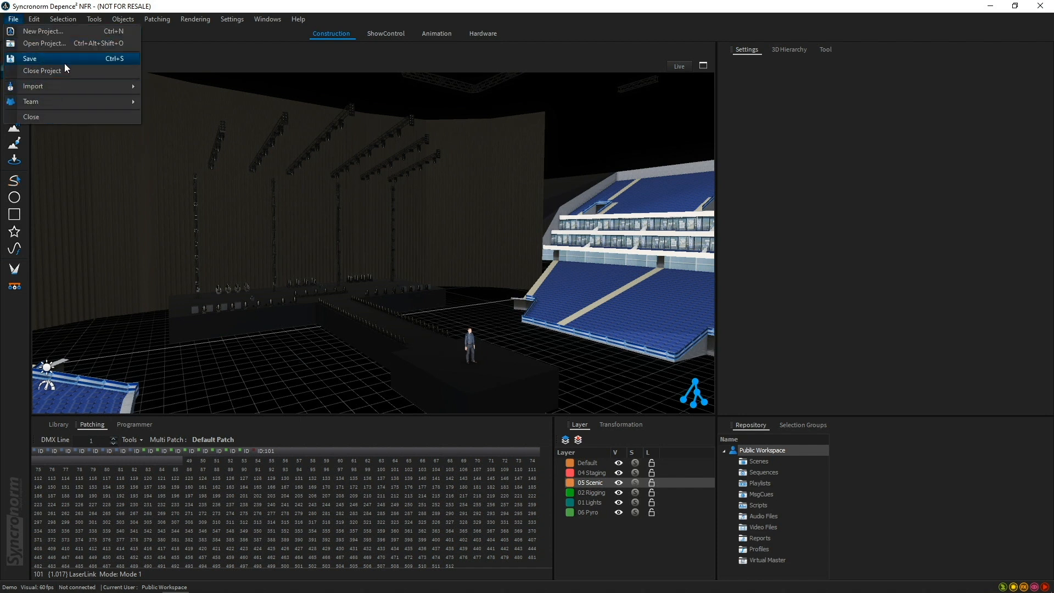
{"action": "left_click", "coordinate": [67, 45]}
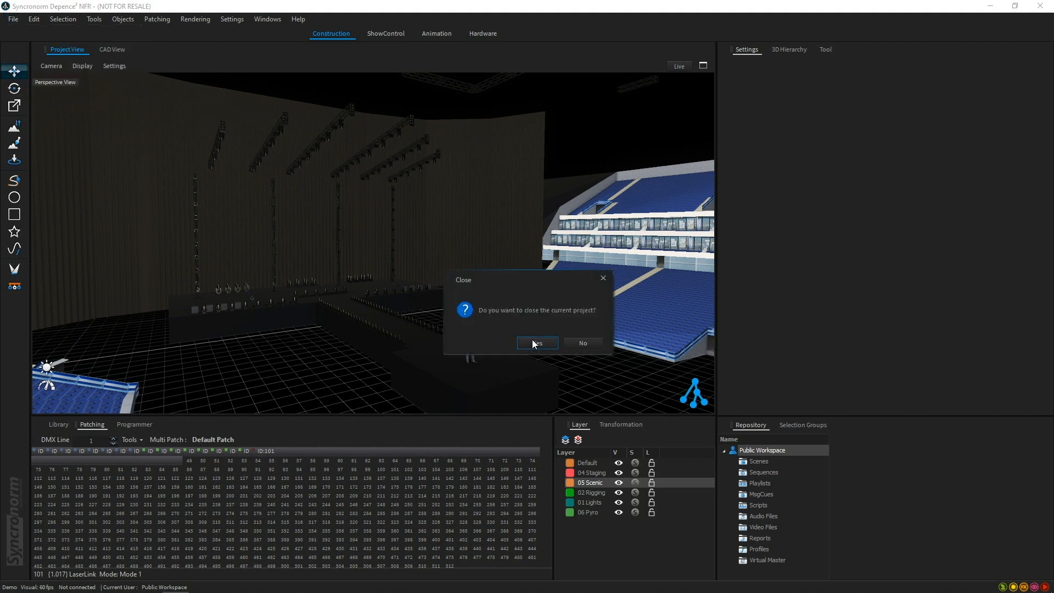
{"action": "left_click", "coordinate": [532, 343]}
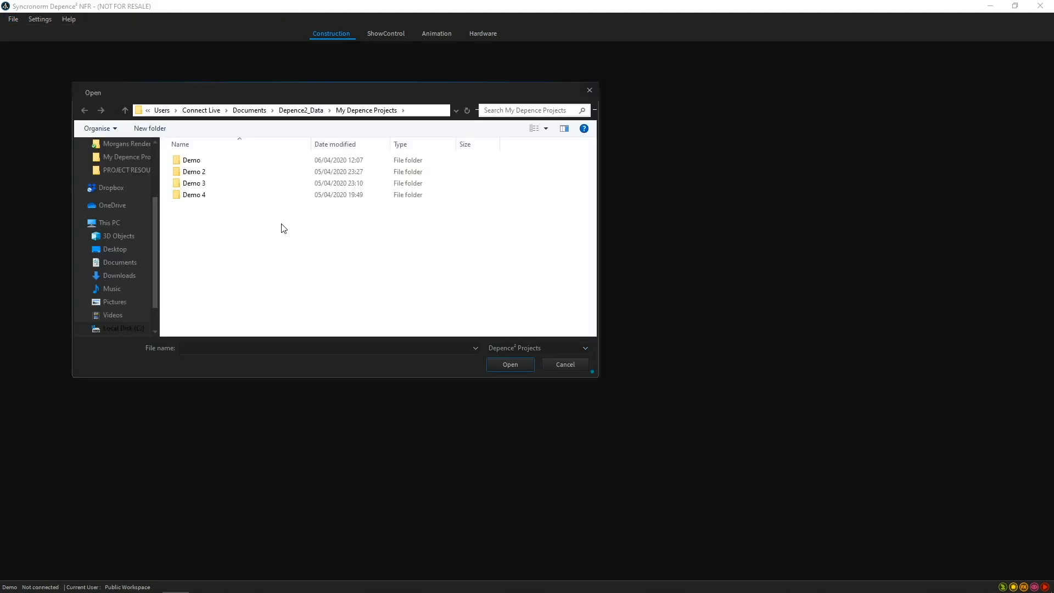
{"action": "double_click", "coordinate": [239, 173]}
{"action": "left_click", "coordinate": [240, 173]}
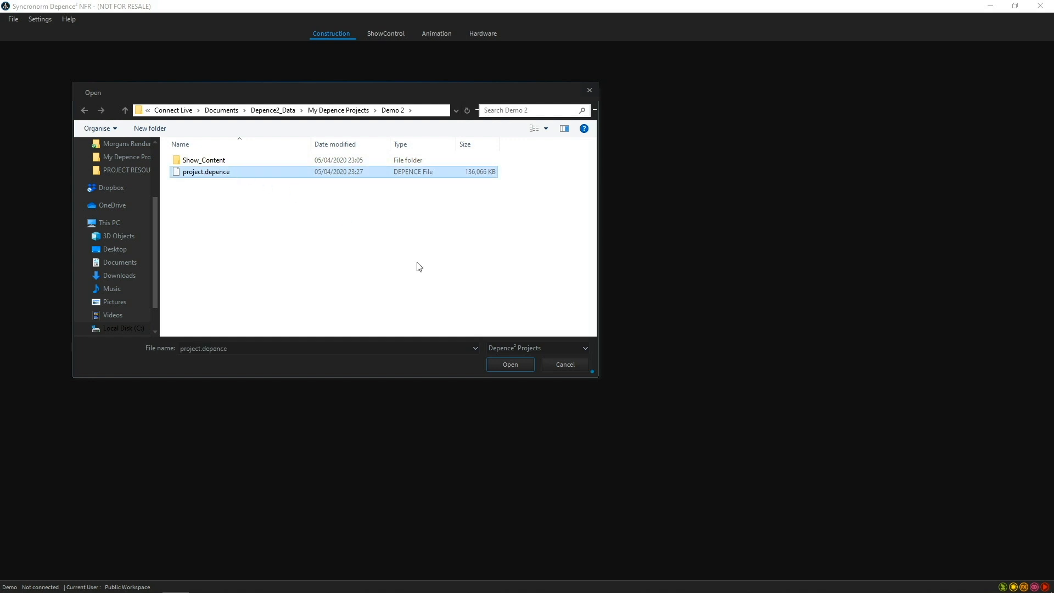
{"action": "left_click", "coordinate": [526, 365]}
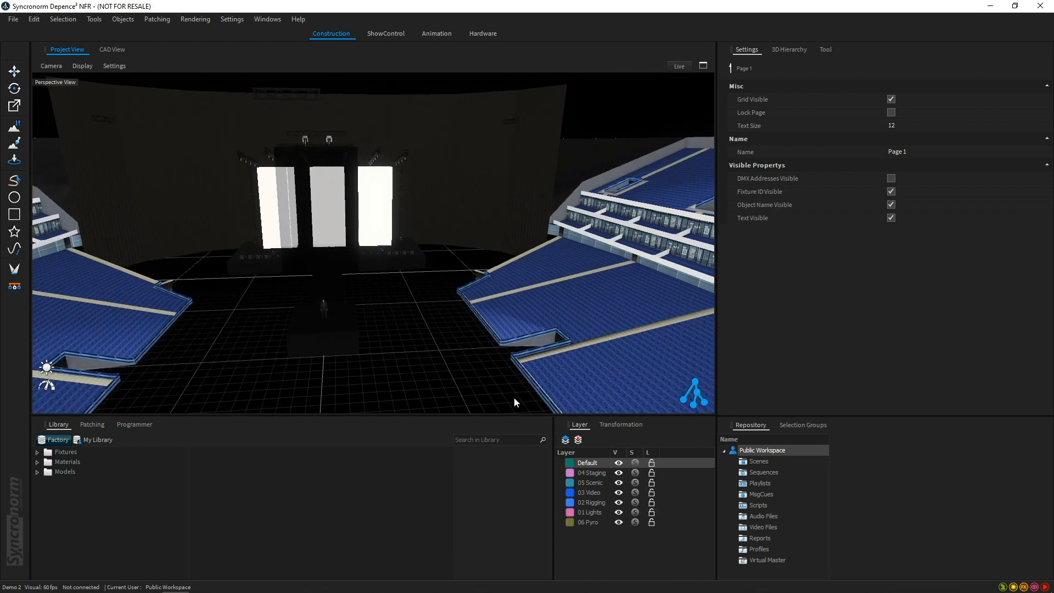
Examine the motor settings of the tall transparent box around the figure on the stage's runway
{"action": "middle_click_drag", "start_coordinate": [315, 361], "coordinate": [447, 396]}
{"action": "right_click_drag", "start_coordinate": [361, 288], "coordinate": [409, 285]}
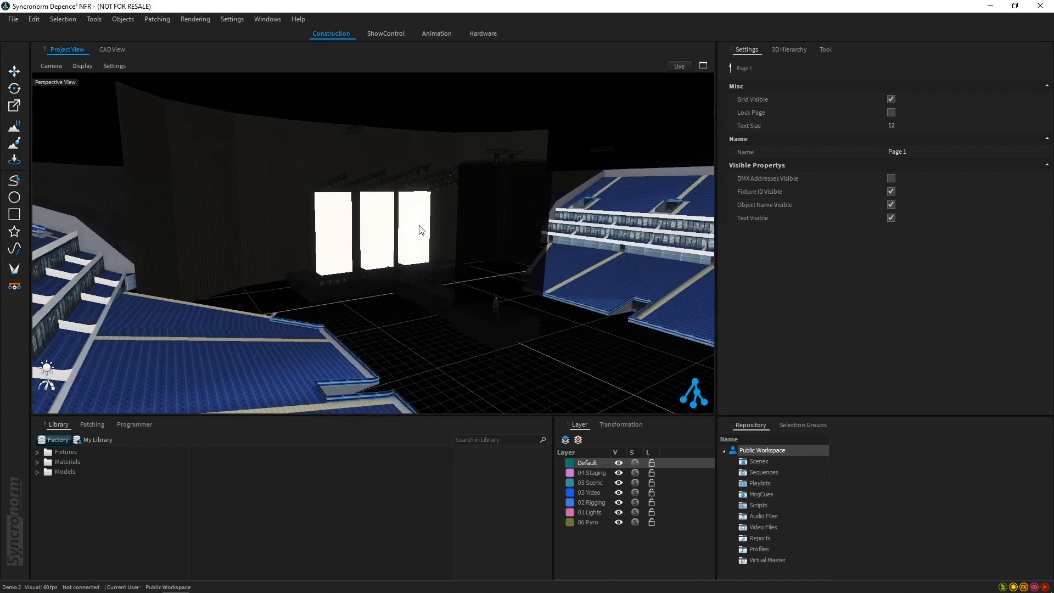
{"action": "scroll", "coordinate": [426, 233], "scroll_direction": "up", "scroll_amount": 3}
{"action": "left_click", "coordinate": [520, 252]}
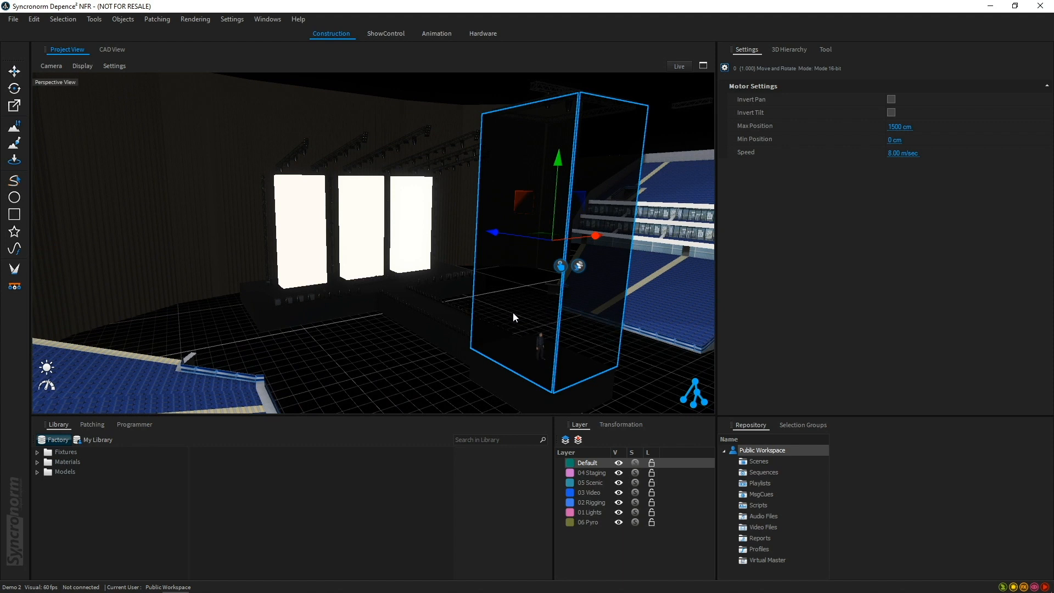
{"action": "middle_click_drag", "start_coordinate": [415, 363], "coordinate": [378, 356]}
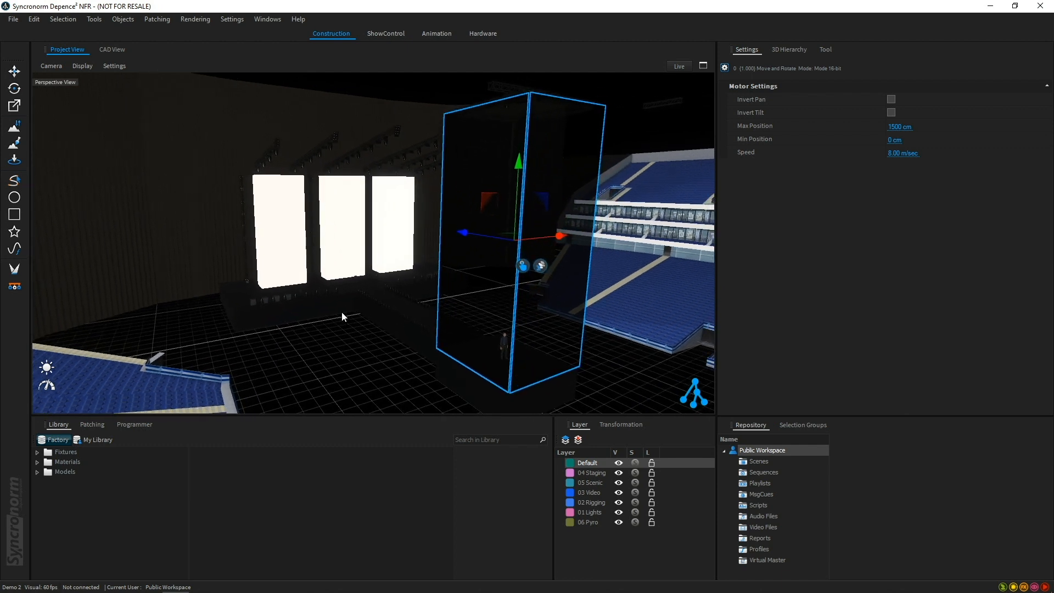
Examine the video input and motor settings of the outermost white screen on the stage's left half
{"action": "scroll", "coordinate": [337, 206], "scroll_direction": "up", "scroll_amount": 5}
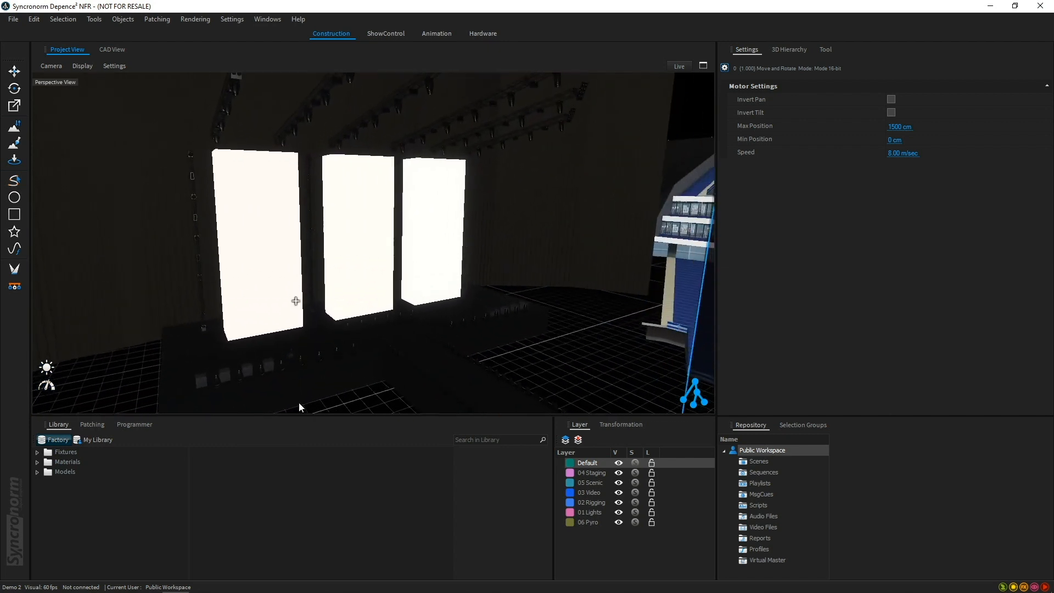
{"action": "middle_click_drag", "start_coordinate": [320, 399], "coordinate": [312, 386]}
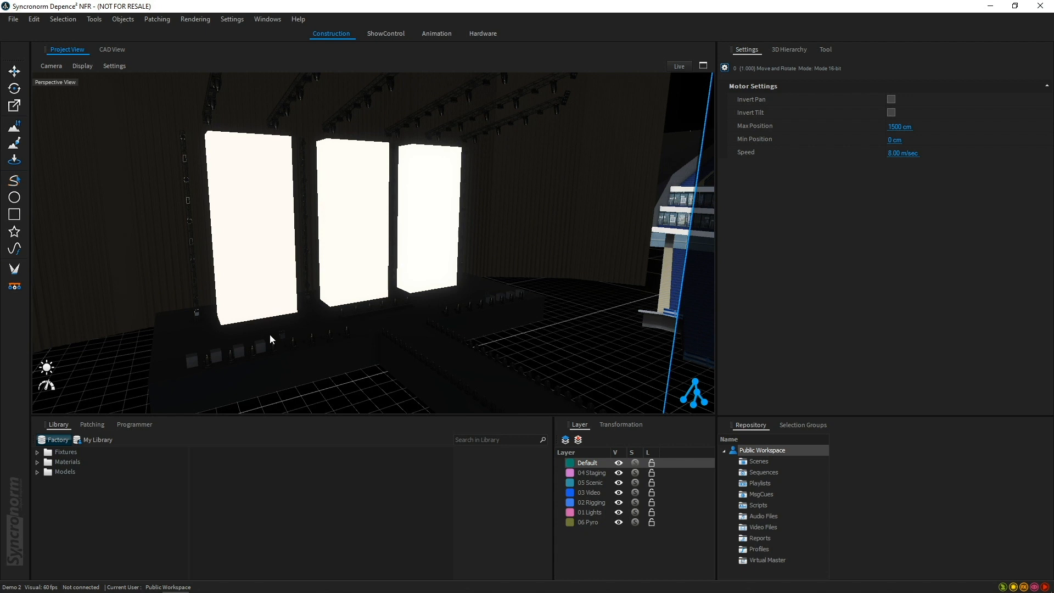
{"action": "left_click", "coordinate": [274, 305]}
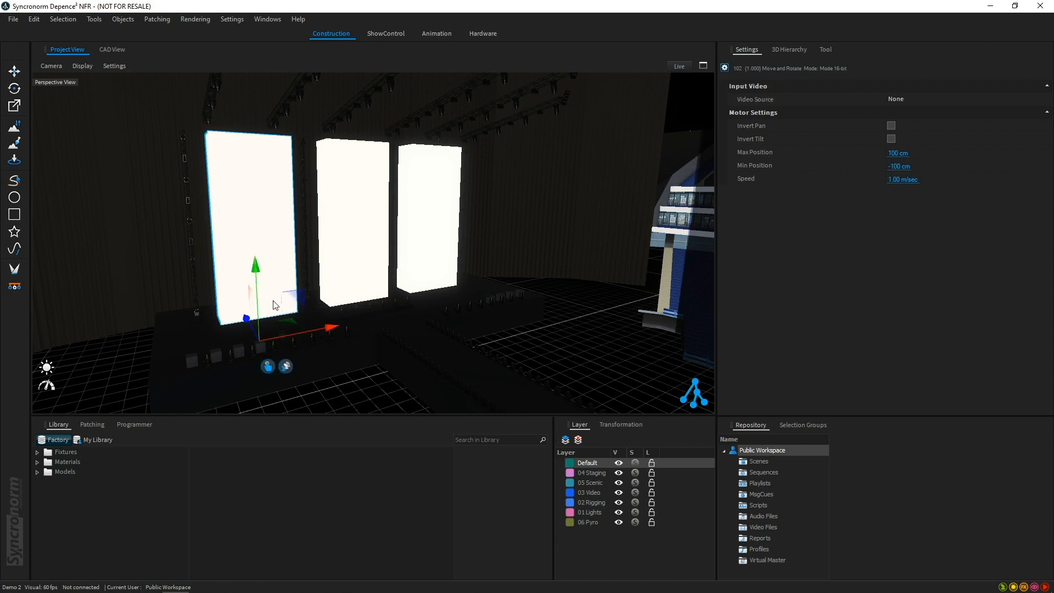
{"action": "left_click", "coordinate": [330, 398]}
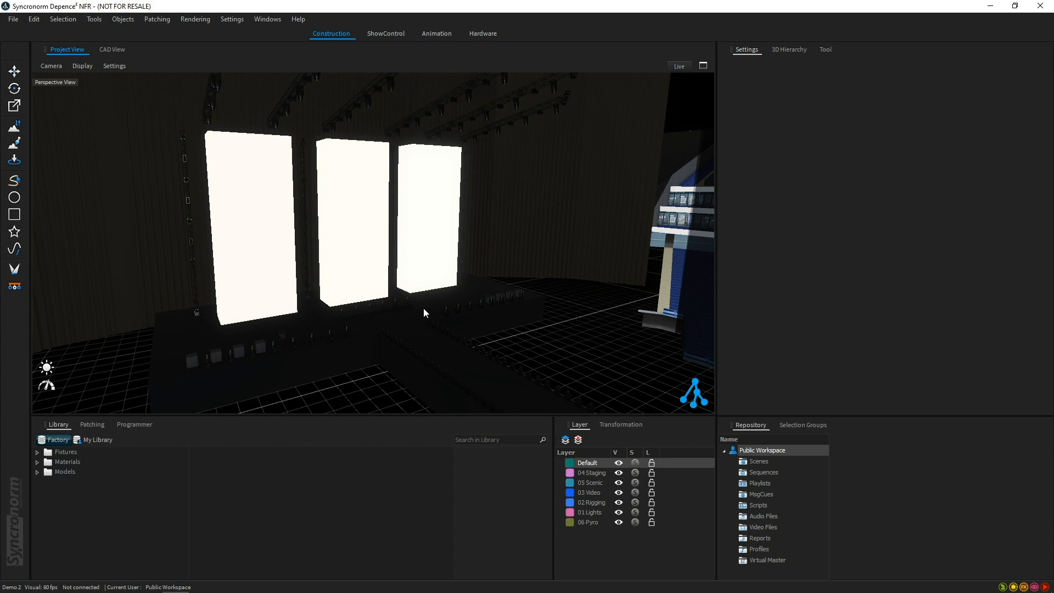
Browse the library's machinery fixtures, including Kinetic Lights, and show the generic Move Motor and Move and Rotate fixtures
{"action": "scroll", "coordinate": [423, 308], "scroll_direction": "up", "scroll_amount": 3}
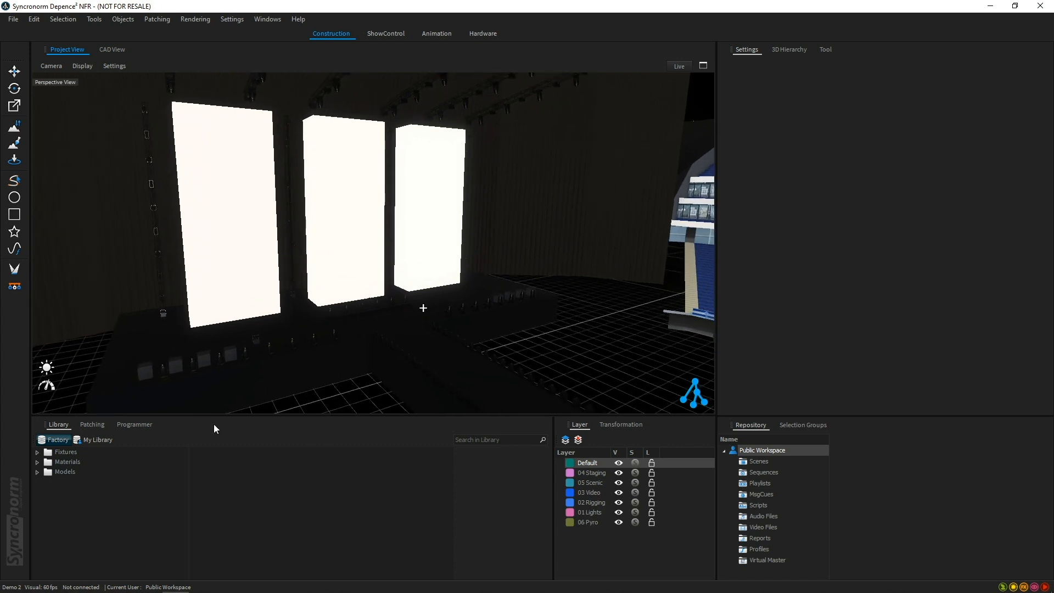
{"action": "left_click", "coordinate": [37, 452]}
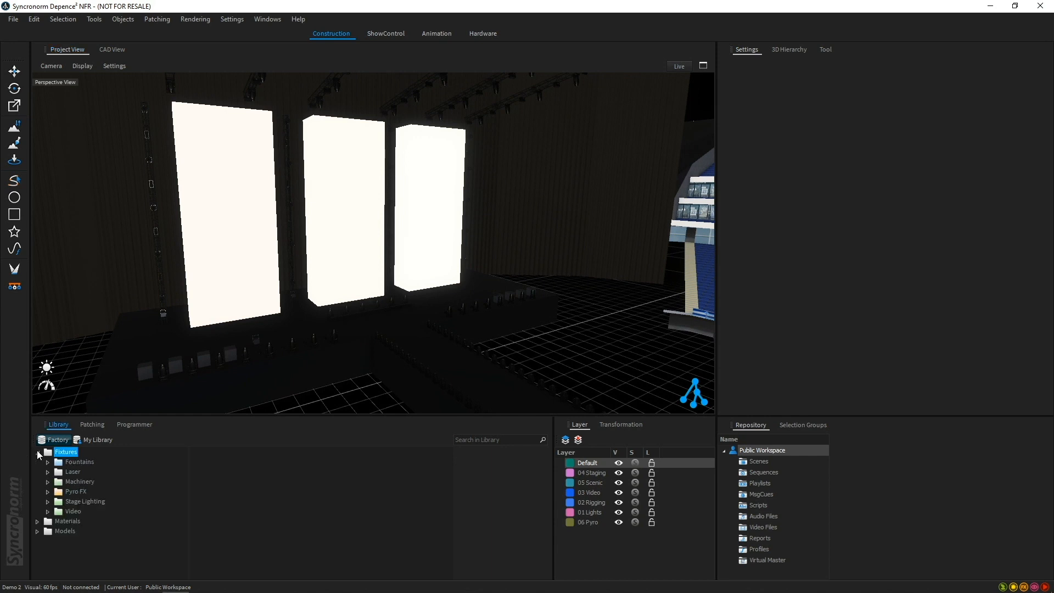
{"action": "left_click", "coordinate": [48, 481]}
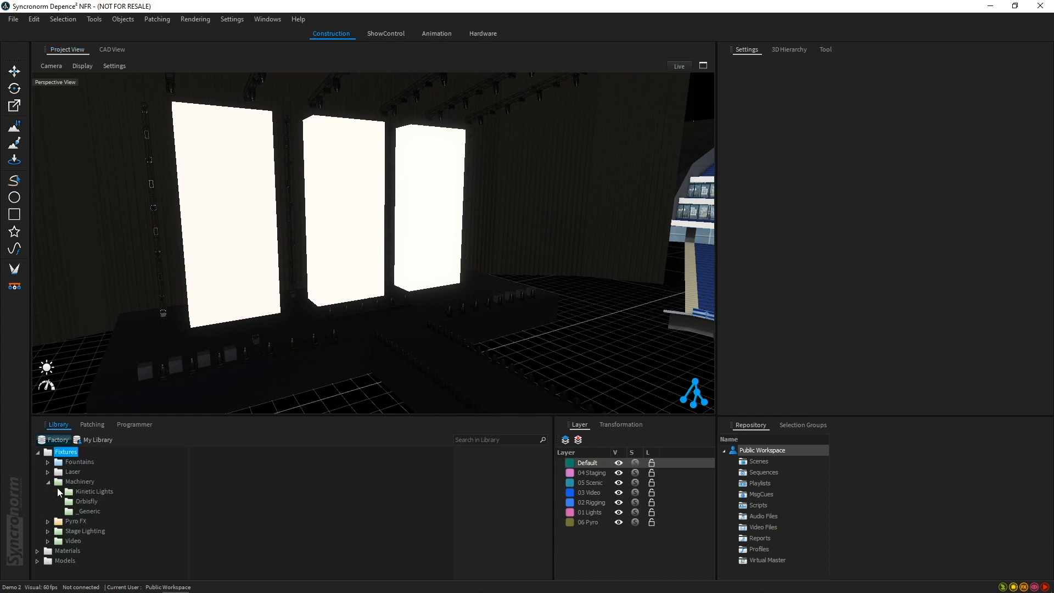
{"action": "left_click", "coordinate": [87, 500]}
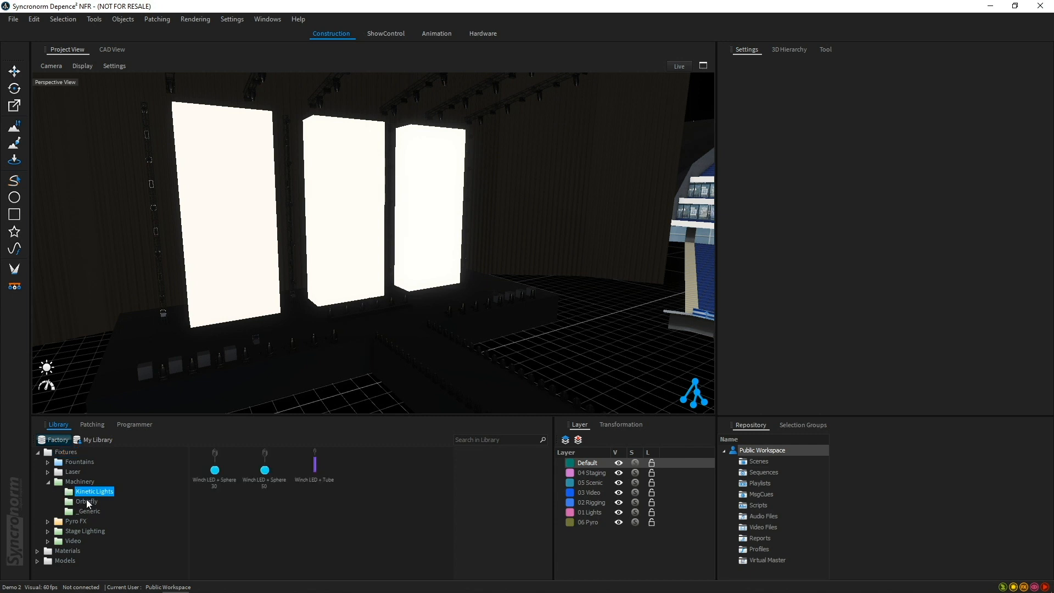
{"action": "left_click", "coordinate": [86, 512]}
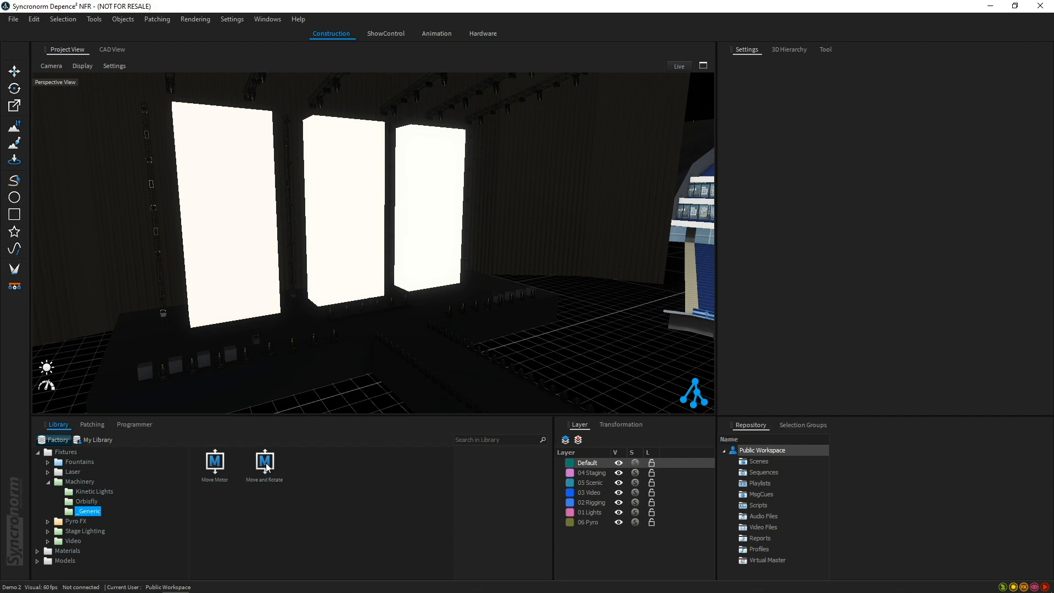
Add one generic Move and Rotate motor to the scene in Mode 16-bit 12ch
{"action": "left_click", "coordinate": [636, 429]}
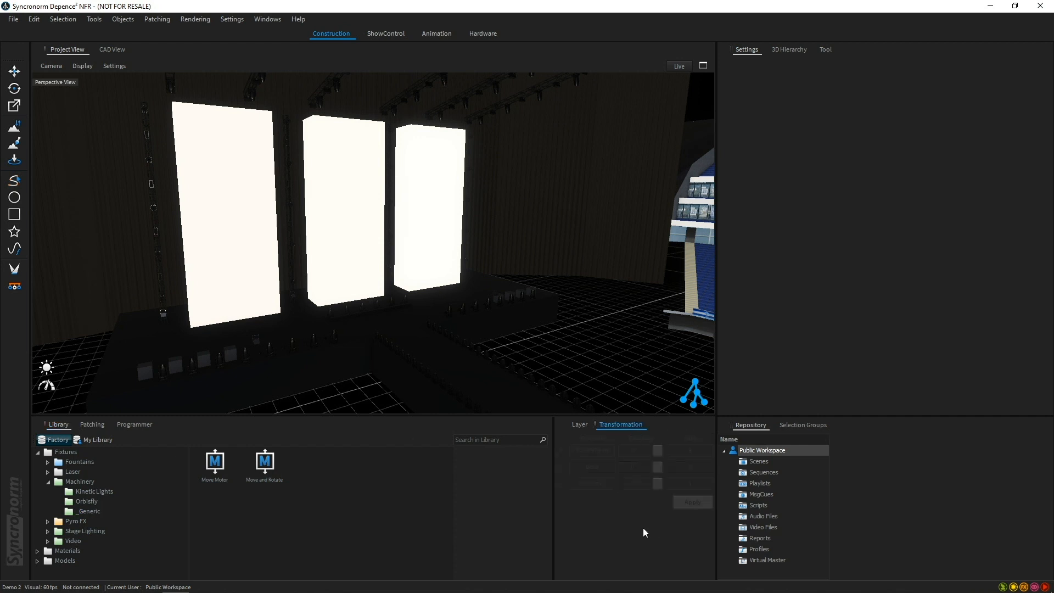
{"action": "left_click", "coordinate": [262, 462]}
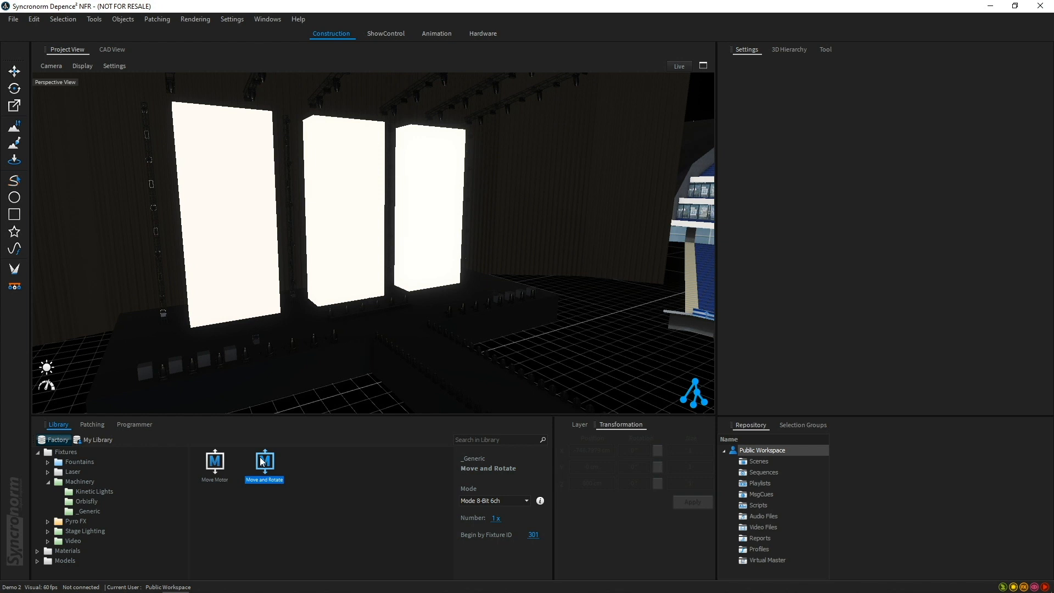
{"action": "left_click", "coordinate": [512, 500]}
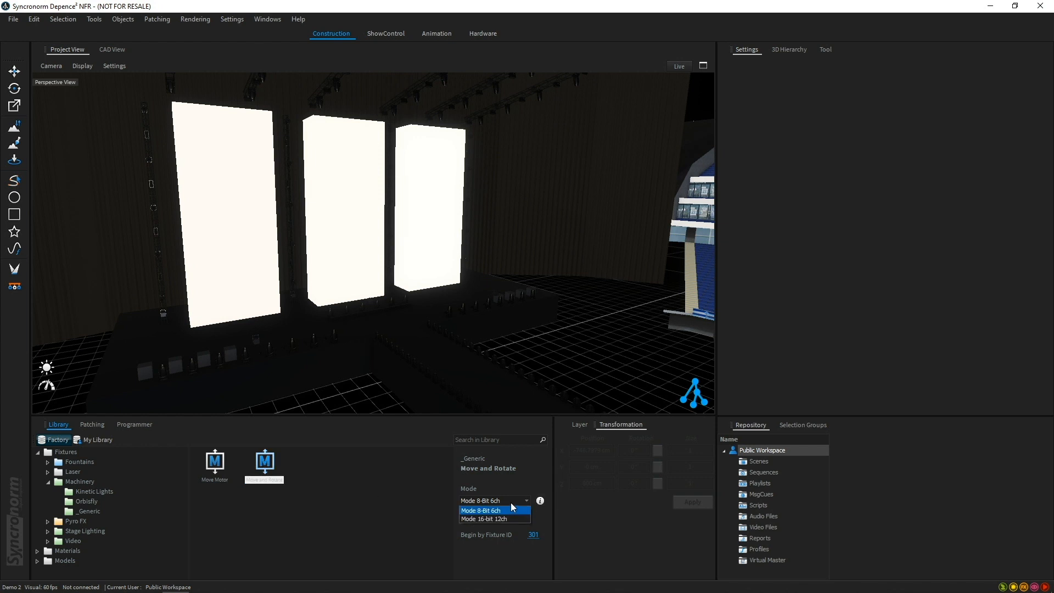
{"action": "left_click", "coordinate": [516, 519]}
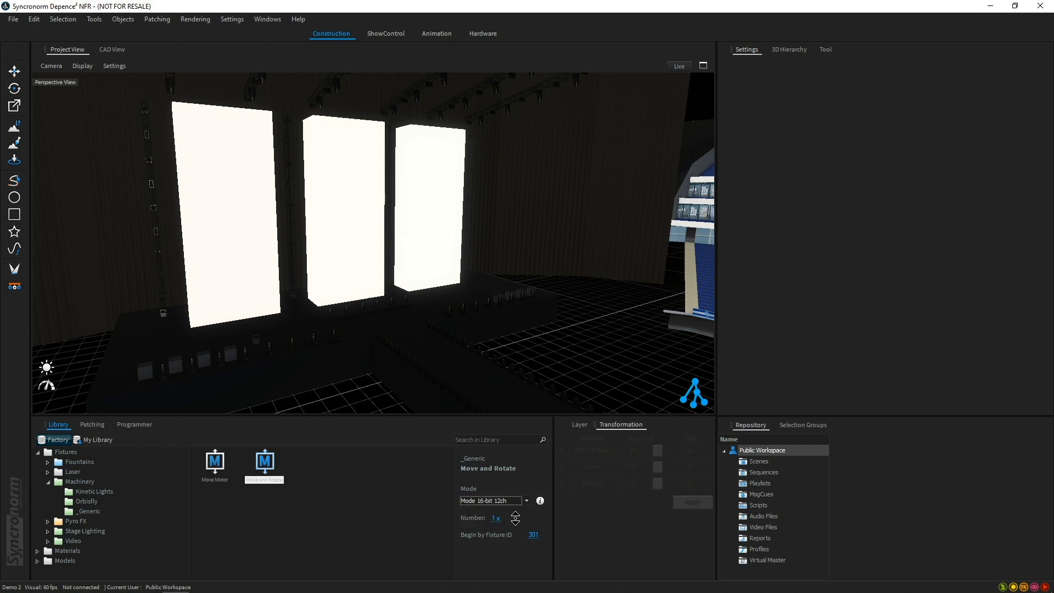
{"action": "double_click", "coordinate": [258, 458]}
{"action": "left_click", "coordinate": [518, 350]}
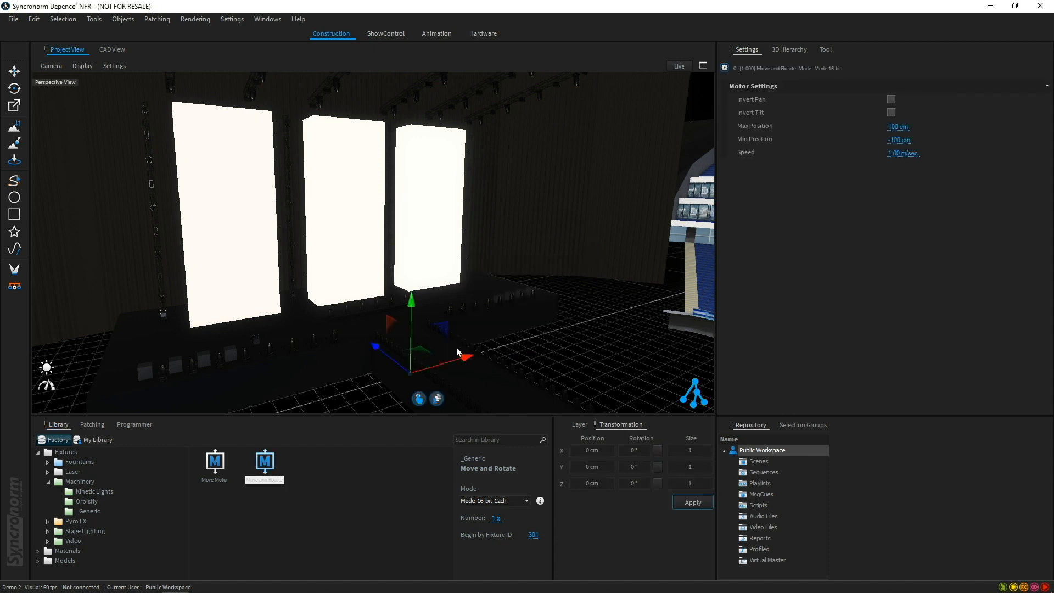
Create a cube, raise it to about 414 cm above the stage origin and stretch it into a tall, flat block
{"action": "scroll", "coordinate": [450, 376], "scroll_direction": "up", "scroll_amount": 5}
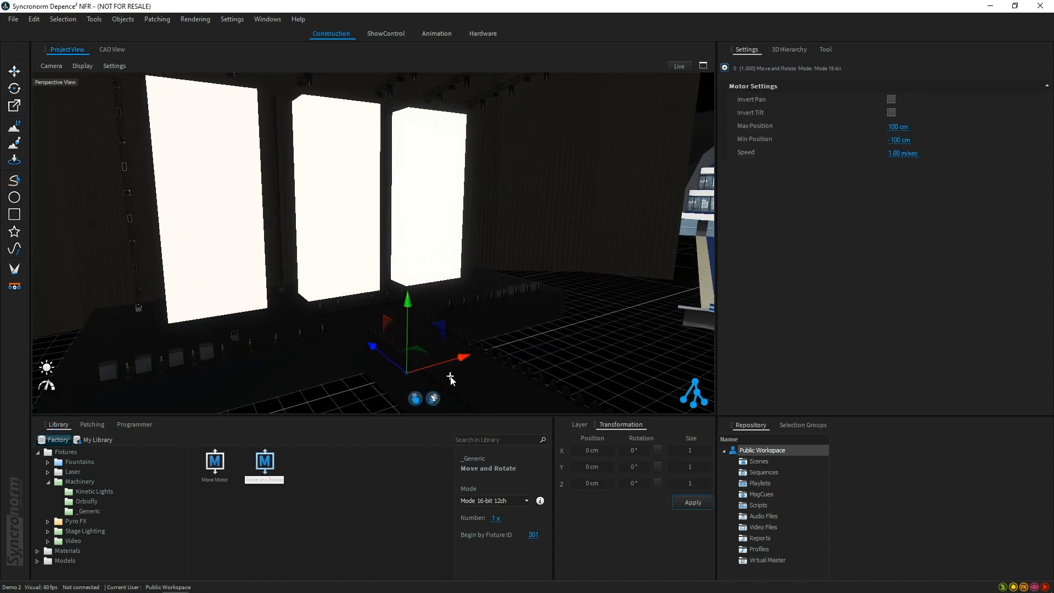
{"action": "scroll", "coordinate": [444, 387], "scroll_direction": "up", "scroll_amount": 5}
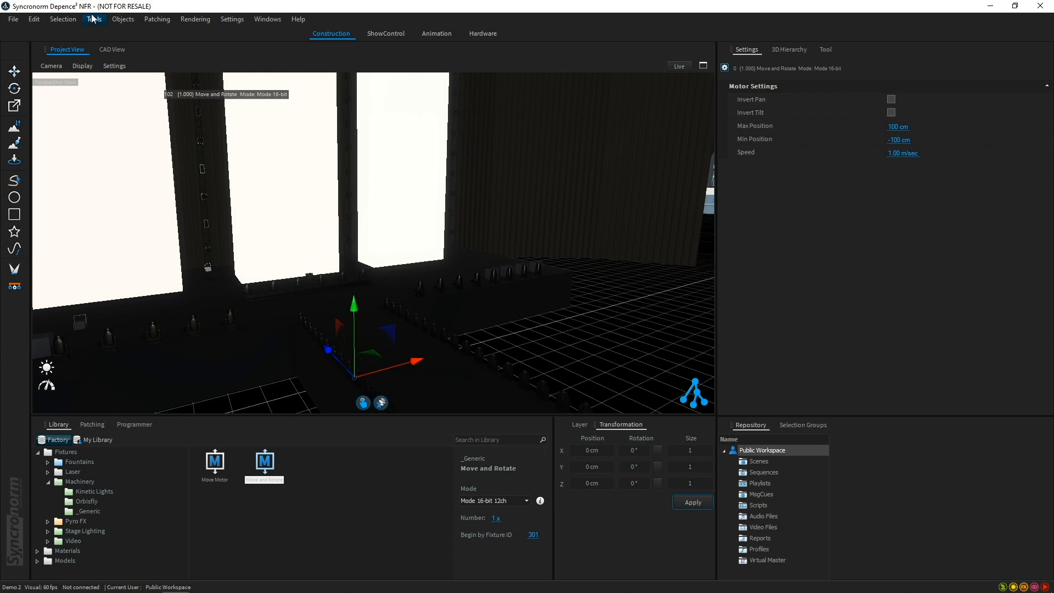
{"action": "left_click", "coordinate": [122, 19]}
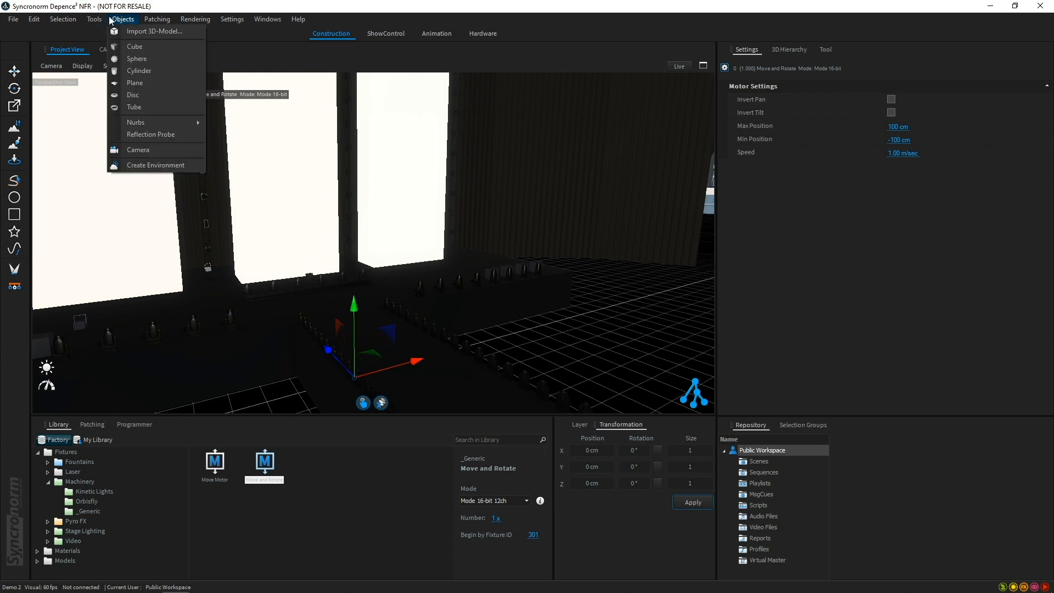
{"action": "left_click", "coordinate": [139, 46]}
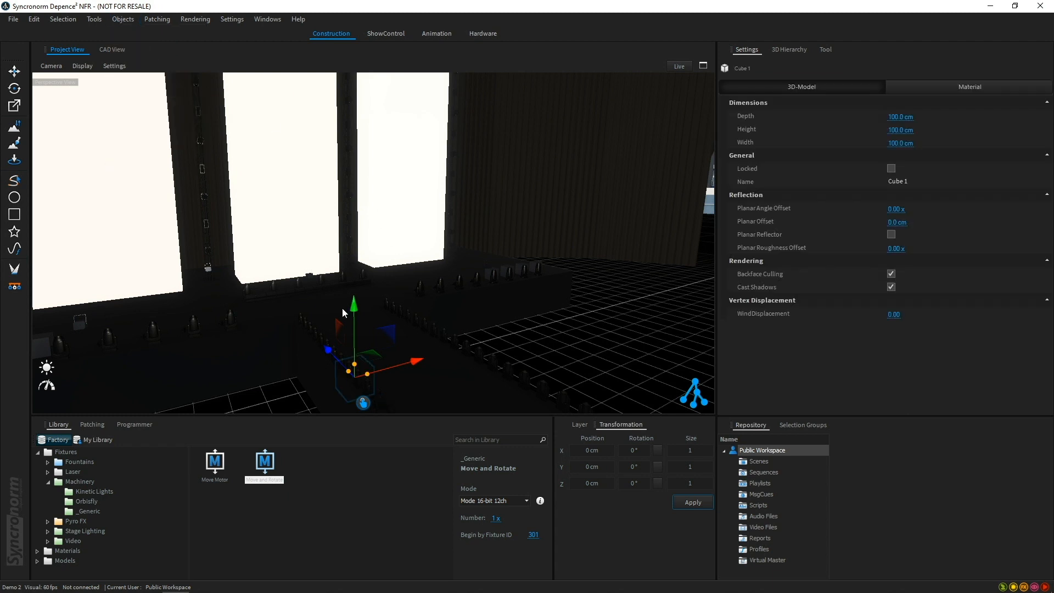
{"action": "left_click_drag", "start_coordinate": [354, 306], "coordinate": [355, 229]}
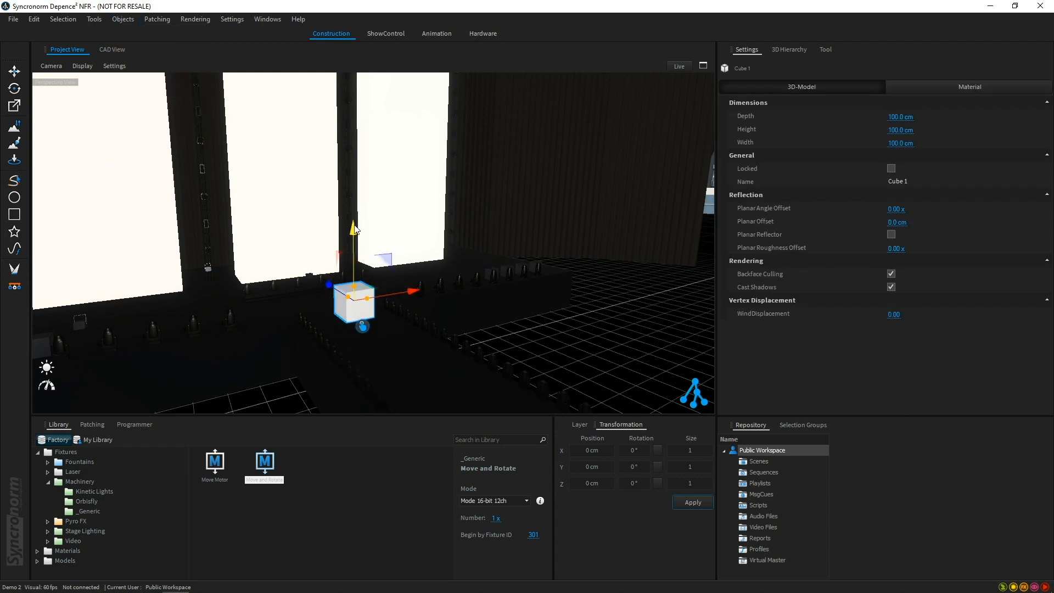
{"action": "left_click_drag", "start_coordinate": [367, 298], "coordinate": [355, 192]}
{"action": "scroll", "coordinate": [329, 318], "scroll_direction": "up", "scroll_amount": 3}
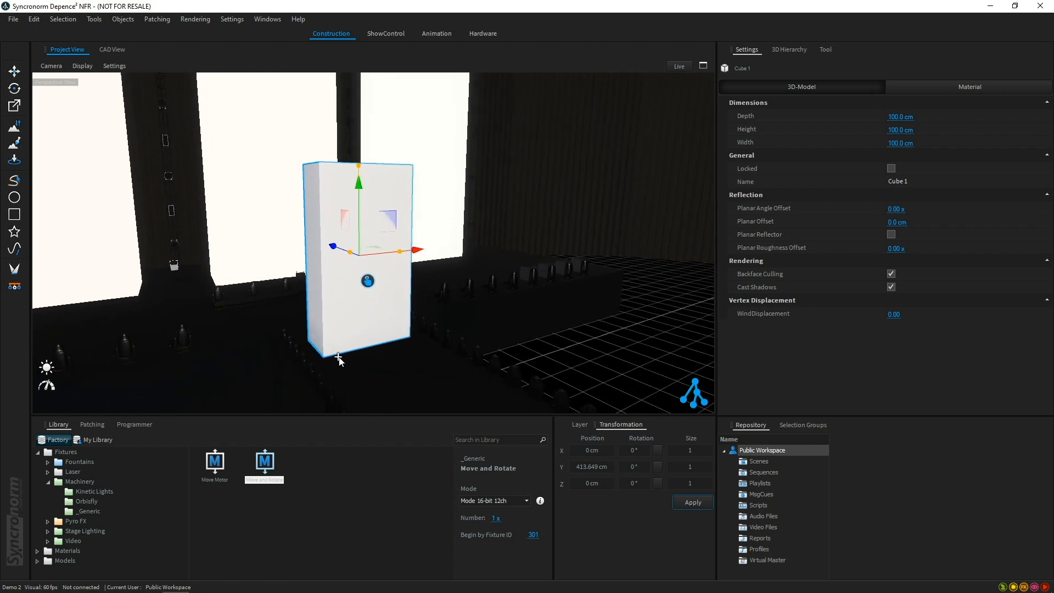
{"action": "scroll", "coordinate": [351, 325], "scroll_direction": "up", "scroll_amount": 2}
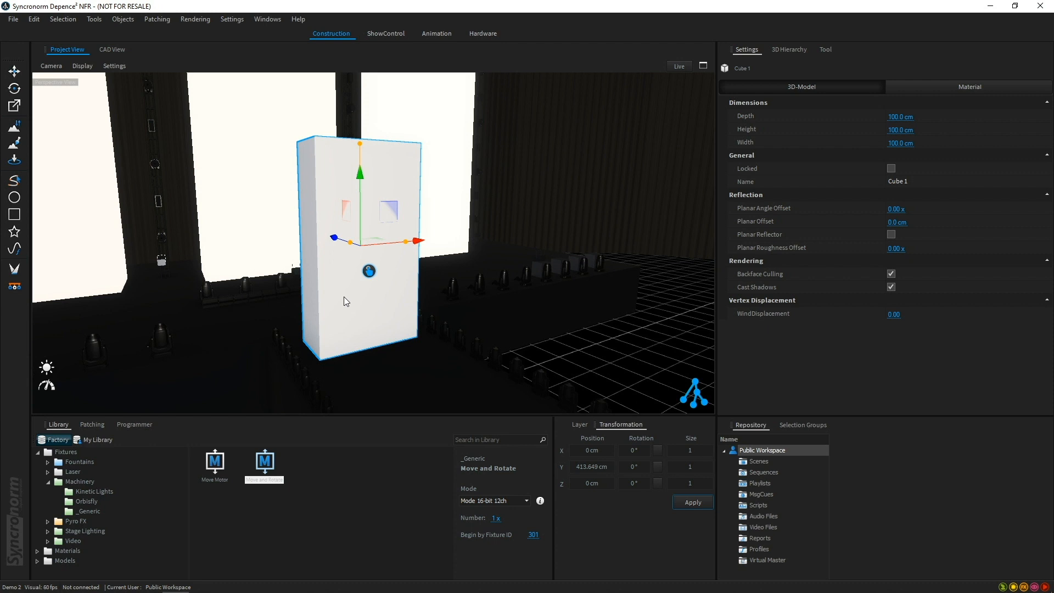
Change the new block's material type to Video Wall and inspect its pixel surface
{"action": "left_click", "coordinate": [919, 88]}
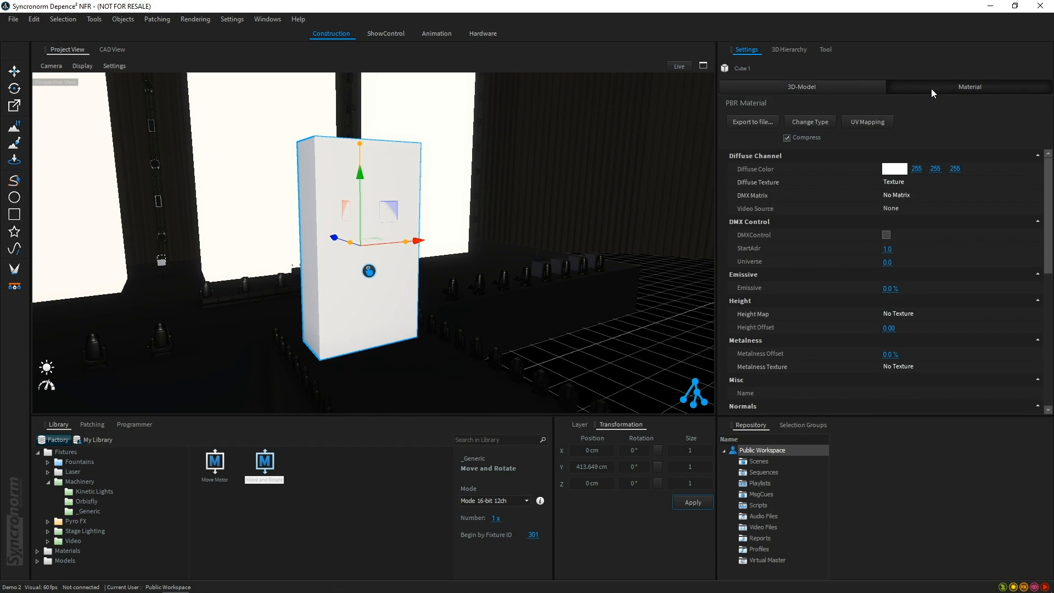
{"action": "left_click", "coordinate": [826, 121]}
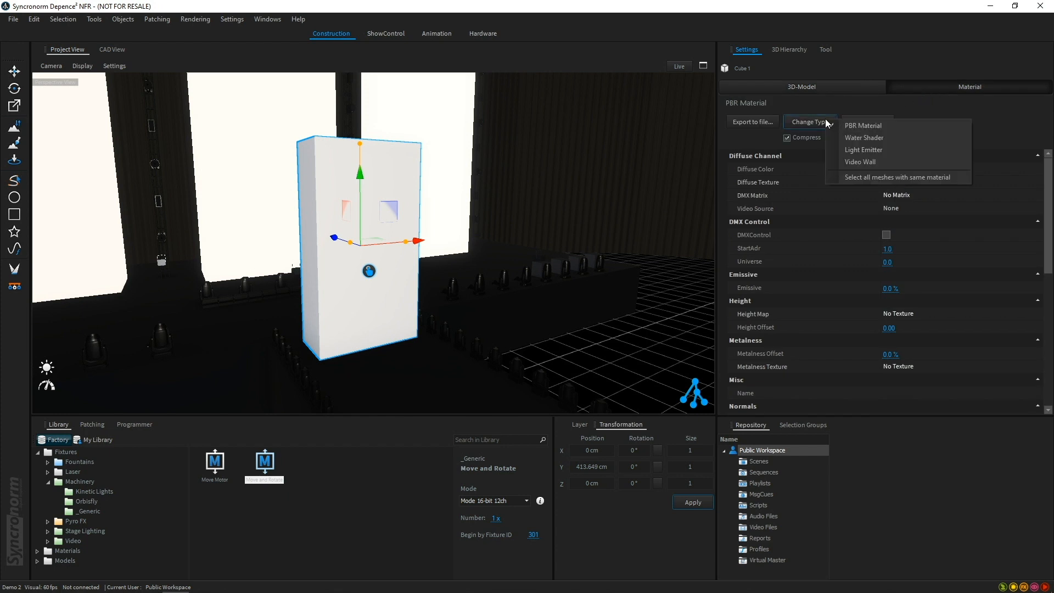
{"action": "left_click", "coordinate": [864, 162]}
{"action": "scroll", "coordinate": [339, 268], "scroll_direction": "up", "scroll_amount": 6}
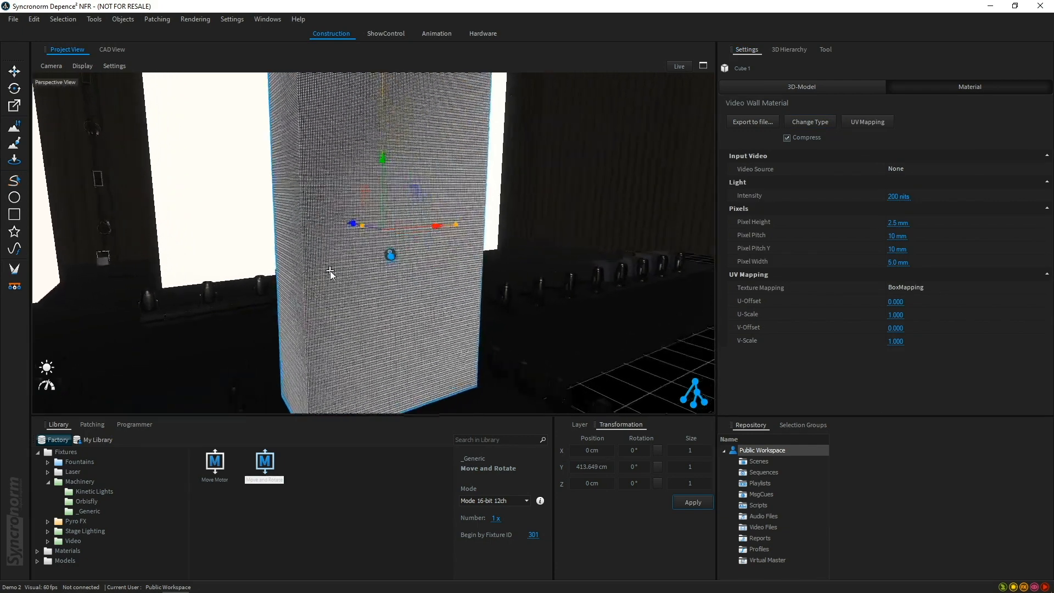
{"action": "right_click_drag", "start_coordinate": [330, 271], "coordinate": [246, 284]}
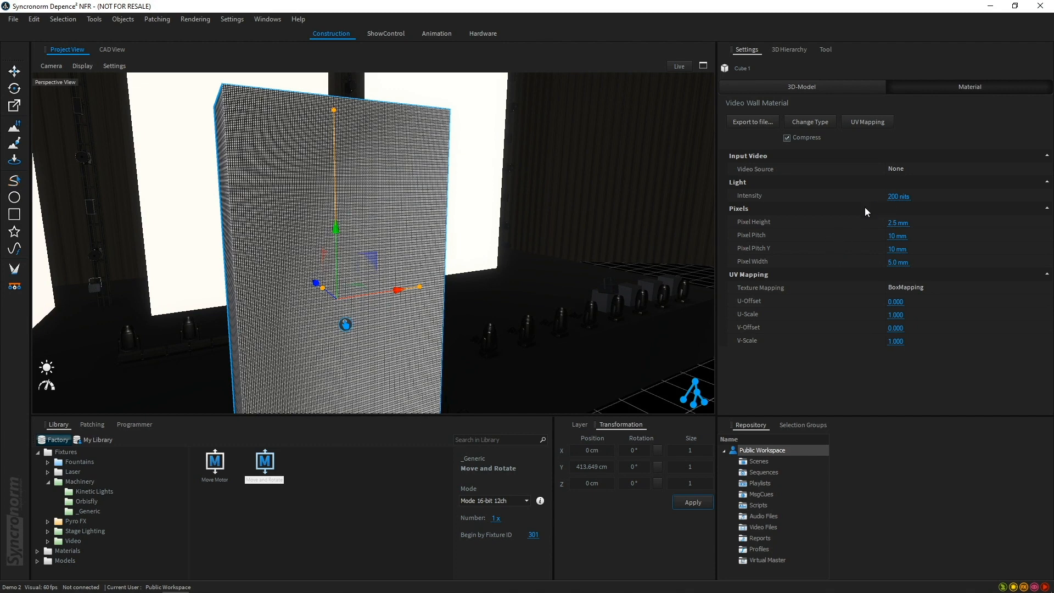
{"action": "right_click_drag", "start_coordinate": [356, 347], "coordinate": [404, 305]}
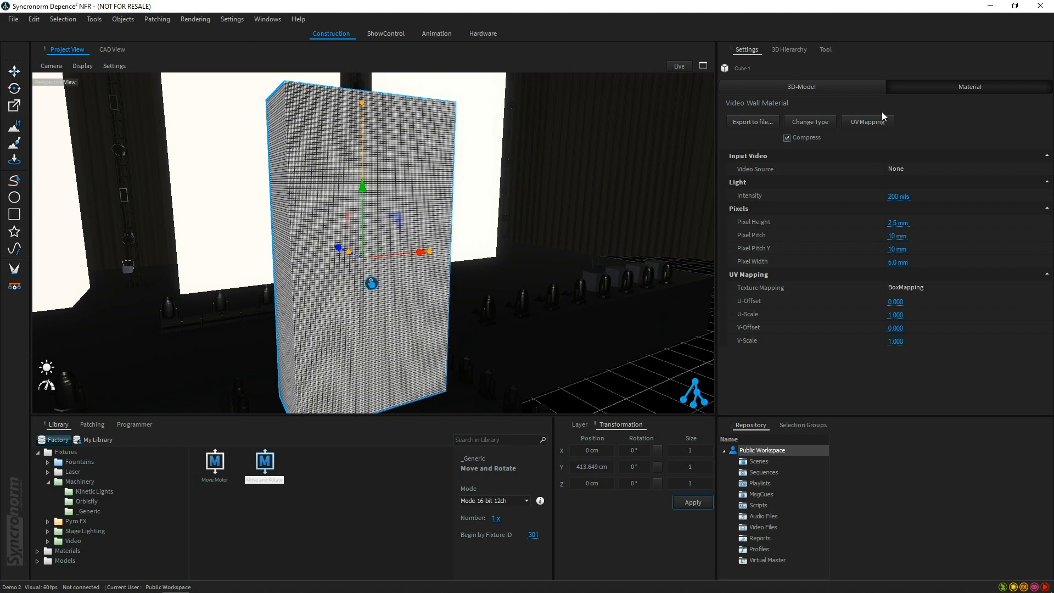
Select the newly added Move and Rotate motor in the 3D hierarchy
{"action": "left_click", "coordinate": [794, 51]}
{"action": "left_click_drag", "start_coordinate": [1048, 107], "coordinate": [1047, 407]}
{"action": "left_click", "coordinate": [742, 393]}
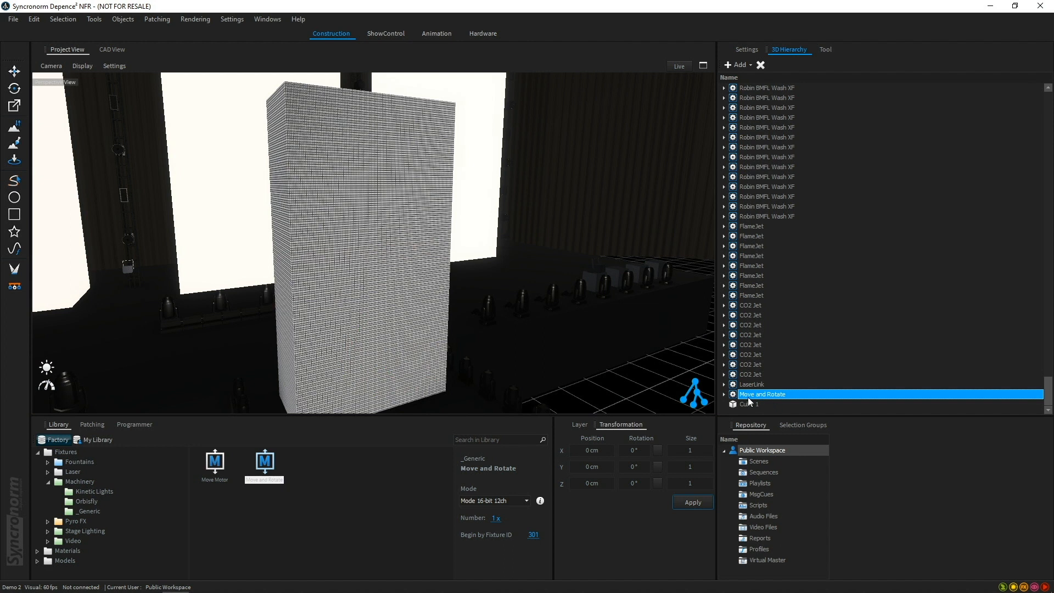
{"action": "scroll", "coordinate": [410, 347], "scroll_direction": "down", "scroll_amount": 2}
{"action": "middle_click_drag", "start_coordinate": [454, 343], "coordinate": [483, 301]}
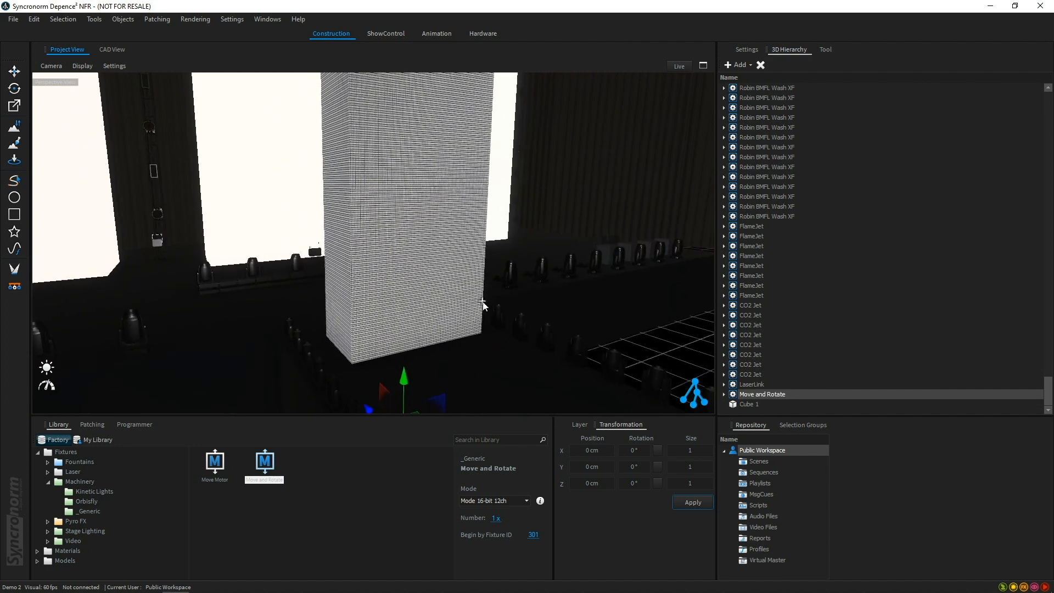
Expand the Move and Rotate motor through its Move X, Y, Z and Rot X, Y, Z axes and select the Motor Anchor
{"action": "left_click", "coordinate": [725, 393]}
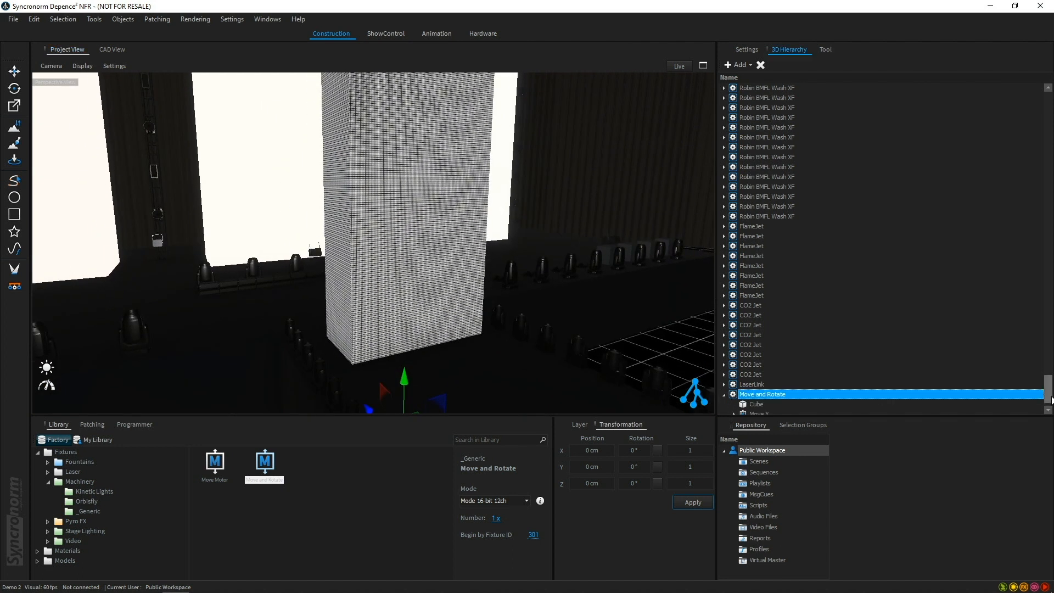
{"action": "left_click_drag", "start_coordinate": [1049, 400], "coordinate": [1009, 414]}
{"action": "left_click", "coordinate": [735, 395]}
{"action": "scroll", "coordinate": [746, 406], "scroll_direction": "down", "scroll_amount": 1}
{"action": "left_click", "coordinate": [754, 395]}
{"action": "left_click", "coordinate": [764, 399]}
{"action": "left_click", "coordinate": [764, 405]}
{"action": "scroll", "coordinate": [769, 411], "scroll_direction": "down", "scroll_amount": 1}
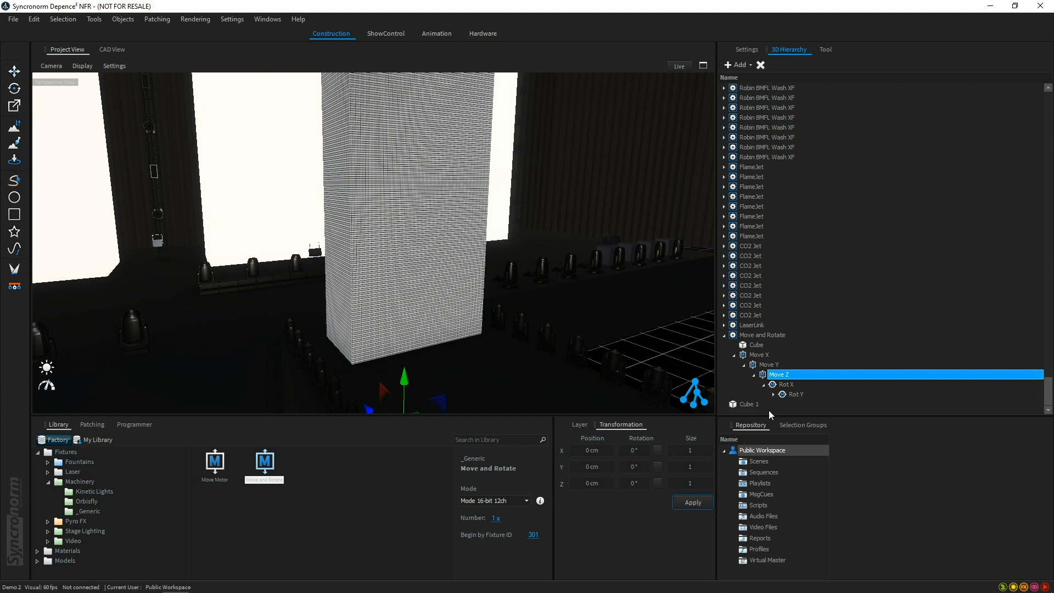
{"action": "left_click", "coordinate": [773, 394]}
{"action": "left_click", "coordinate": [784, 405]}
{"action": "scroll", "coordinate": [788, 407], "scroll_direction": "down", "scroll_amount": 1}
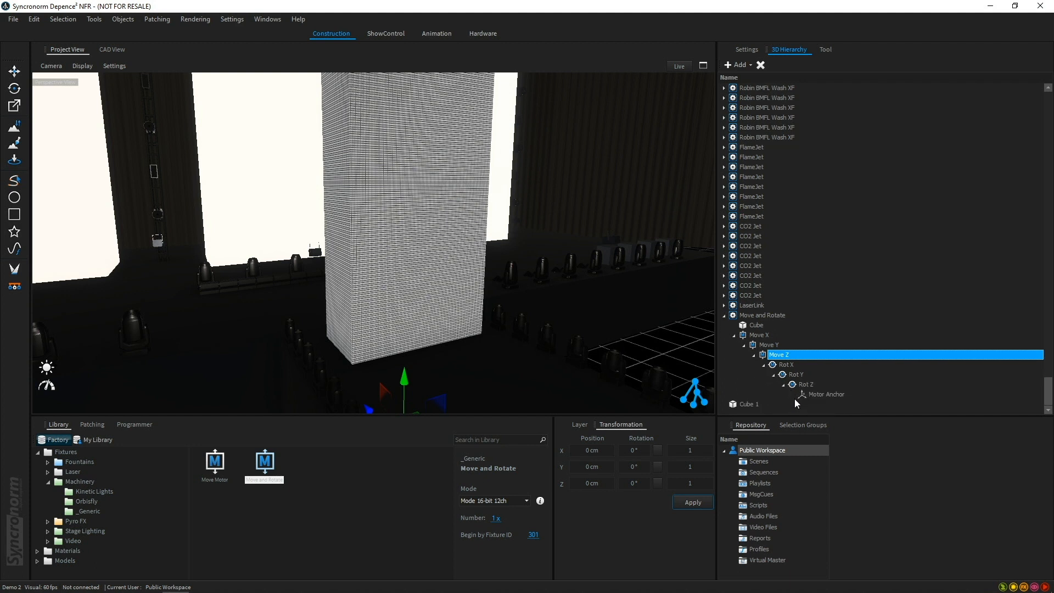
{"action": "left_click", "coordinate": [805, 394]}
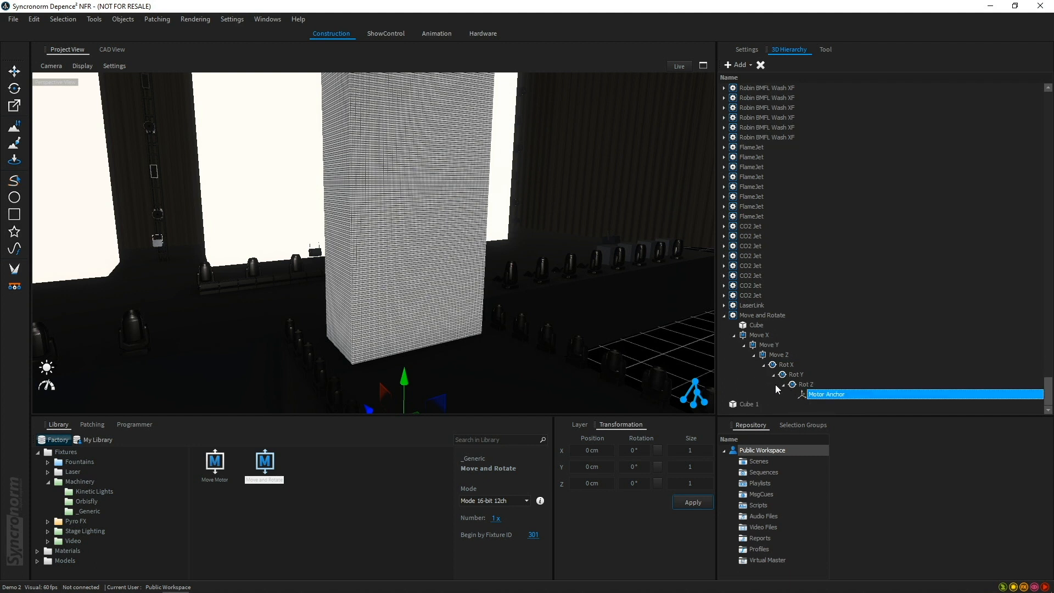
Nest Cube 1 under the motor's Rot Z axis beside the Motor Anchor and collapse the Move and Rotate hierarchy
{"action": "left_click", "coordinate": [736, 404]}
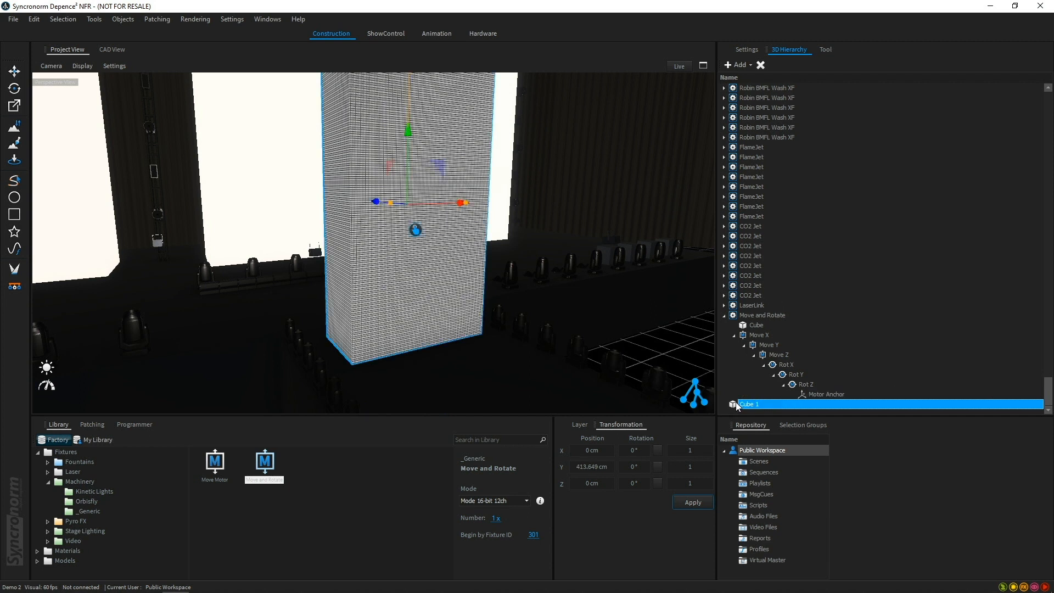
{"action": "left_click_drag", "start_coordinate": [735, 403], "coordinate": [816, 397]}
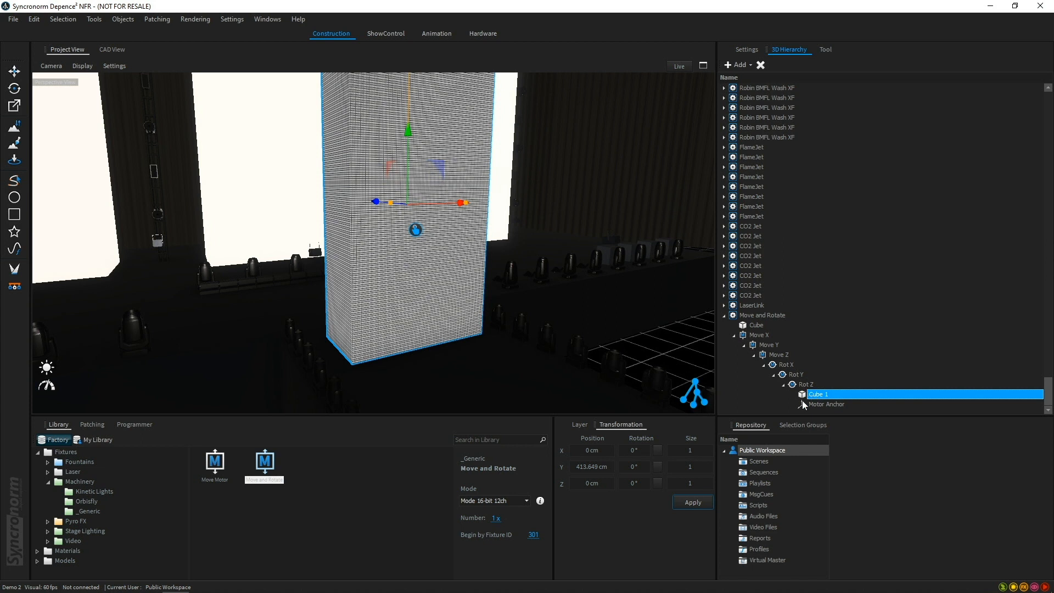
{"action": "left_click", "coordinate": [725, 316]}
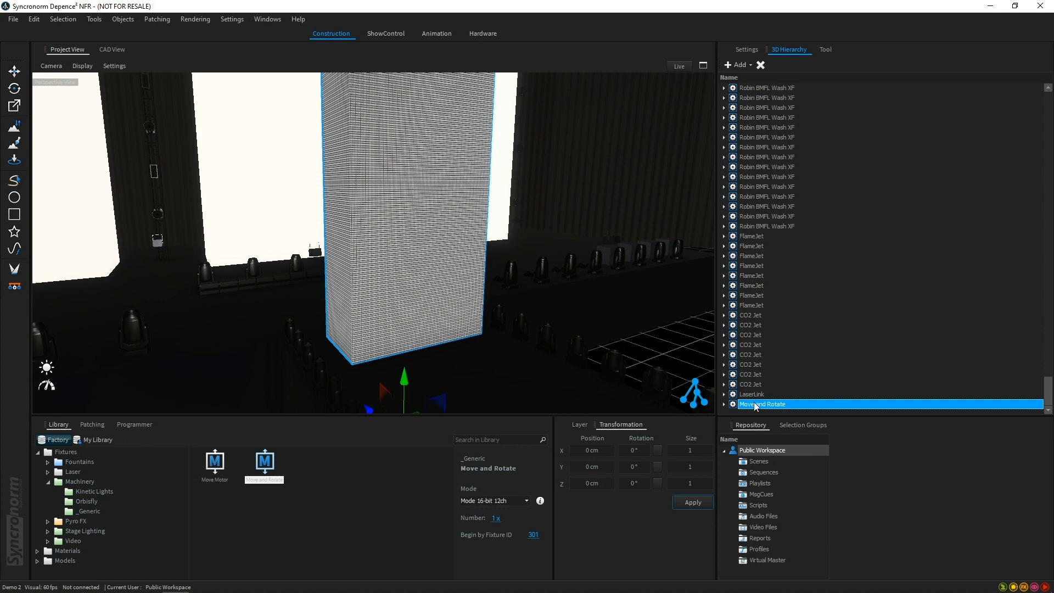
Patch the Move and Rotate motor to DMX universe 2, start address 1, with channel distance 0
{"action": "scroll", "coordinate": [430, 294], "scroll_direction": "down", "scroll_amount": 5}
{"action": "middle_click_drag", "start_coordinate": [415, 288], "coordinate": [417, 291]}
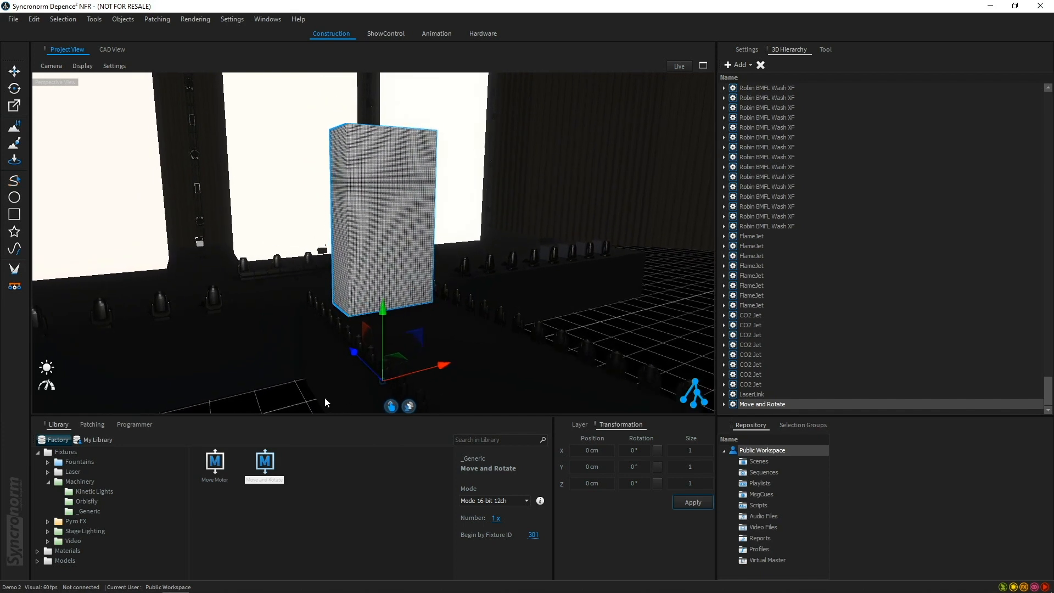
{"action": "left_click", "coordinate": [91, 424]}
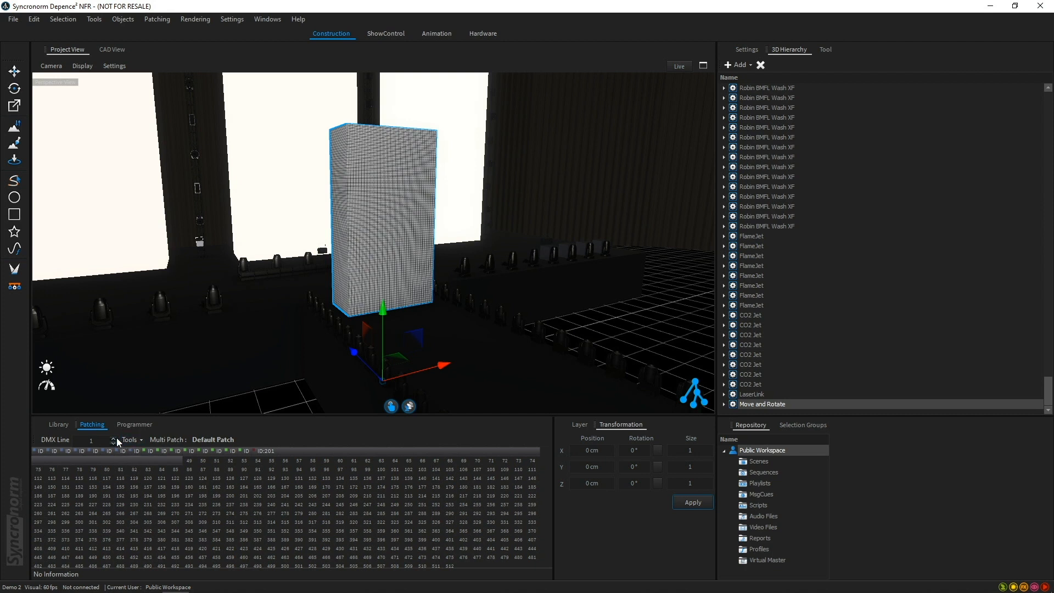
{"action": "left_click", "coordinate": [114, 438]}
{"action": "left_click_drag", "start_coordinate": [392, 410], "coordinate": [34, 452]}
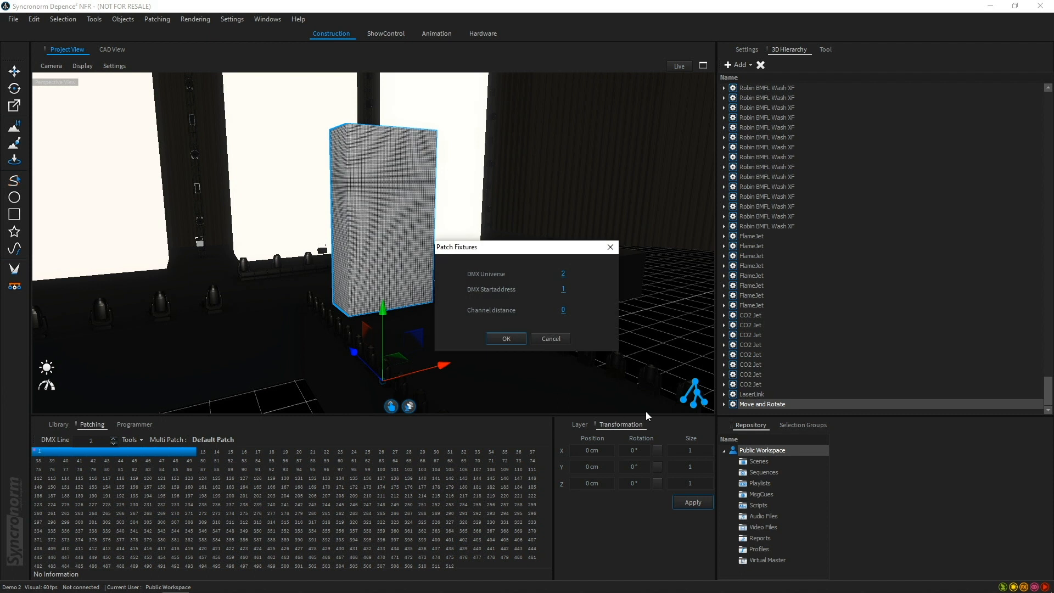
{"action": "left_click", "coordinate": [506, 338]}
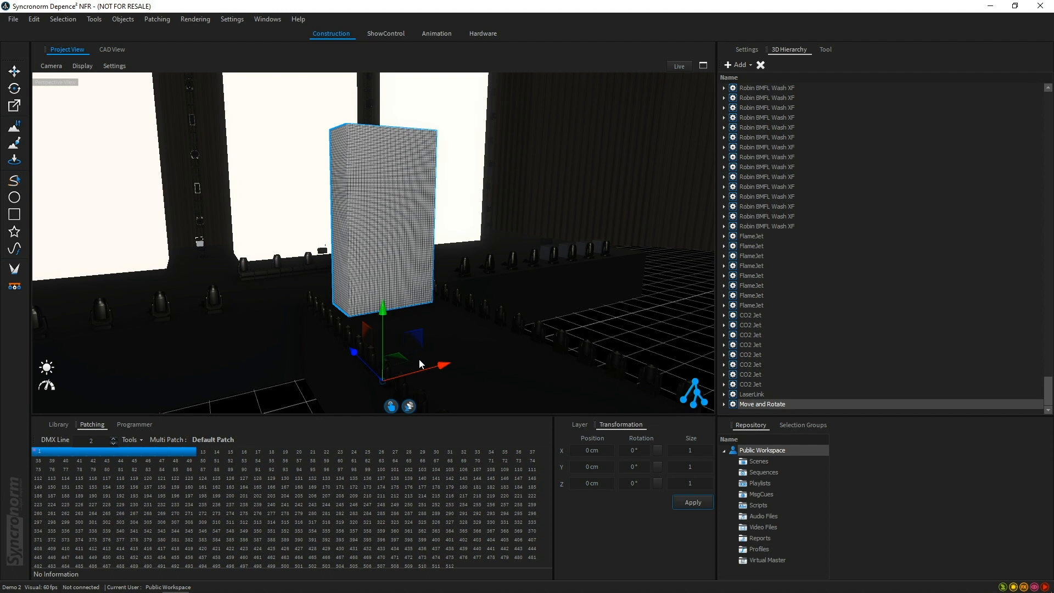
Tilt the video block by varying the motor's Rot X value in the programmer, and return that value to 50%
{"action": "left_click", "coordinate": [132, 426]}
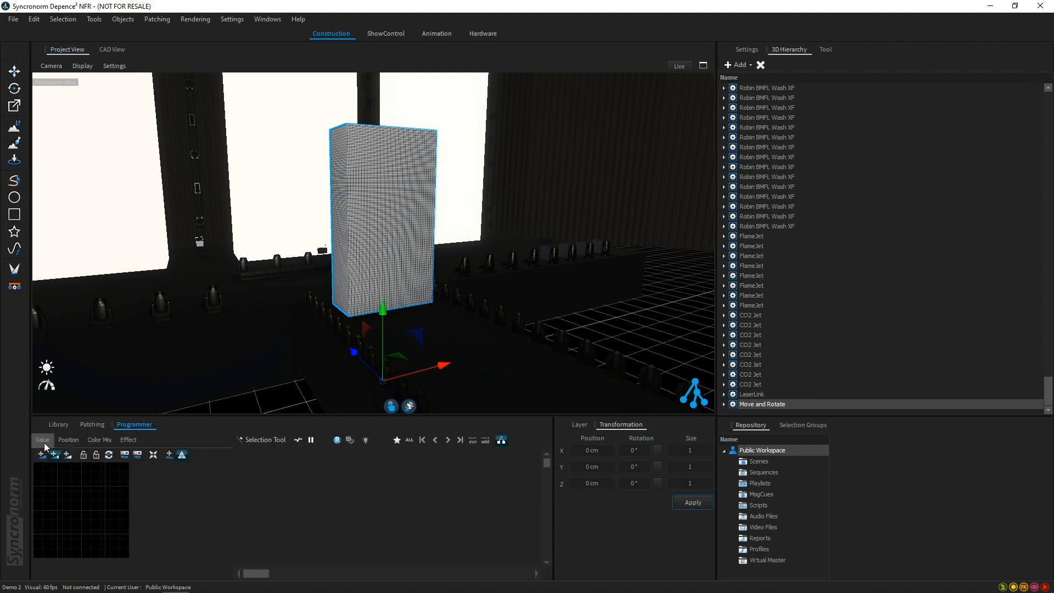
{"action": "left_click", "coordinate": [44, 440]}
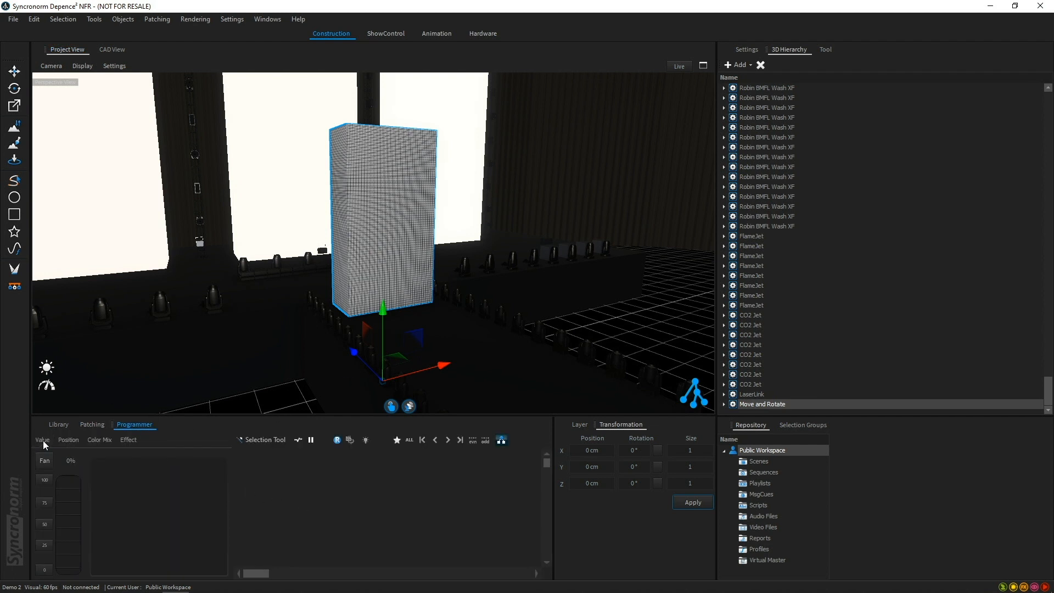
{"action": "left_click", "coordinate": [770, 394]}
{"action": "left_click", "coordinate": [757, 404]}
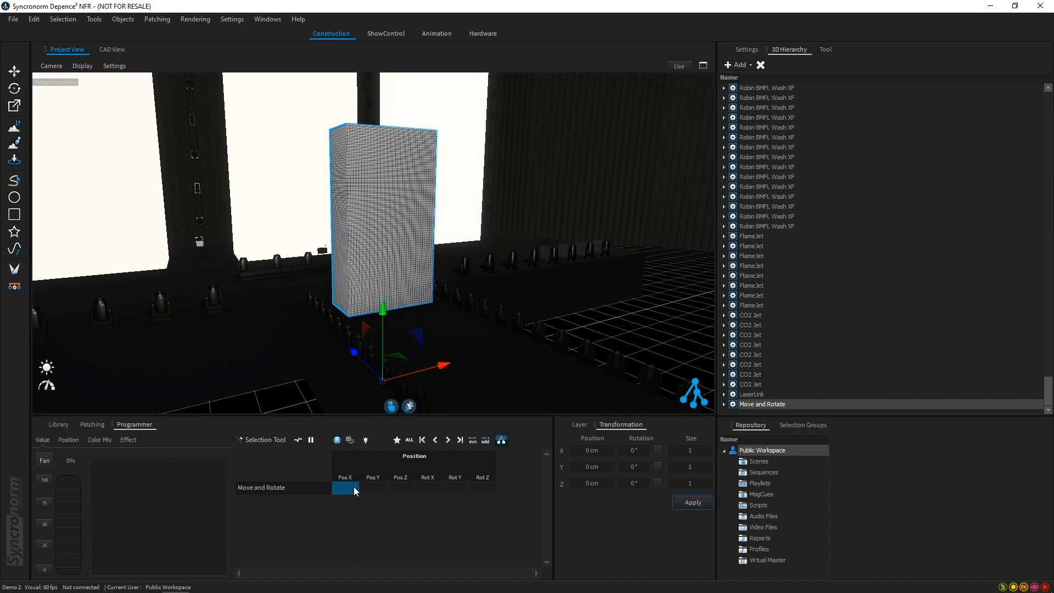
{"action": "left_click", "coordinate": [427, 488]}
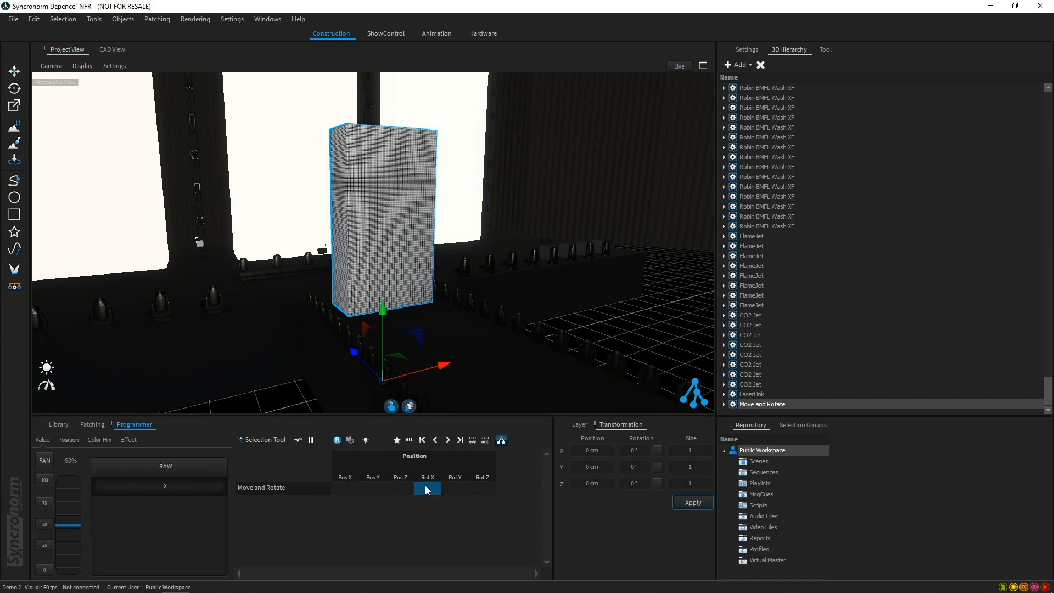
{"action": "mouse_move", "coordinate": [68, 525]}
{"action": "left_mouse_down"}
{"action": "mouse_move", "coordinate": [68, 538]}
{"action": "mouse_move", "coordinate": [68, 516]}
{"action": "mouse_move", "coordinate": [80, 530]}
{"action": "mouse_move", "coordinate": [82, 519]}
{"action": "left_mouse_up"}
{"action": "left_click", "coordinate": [49, 528]}
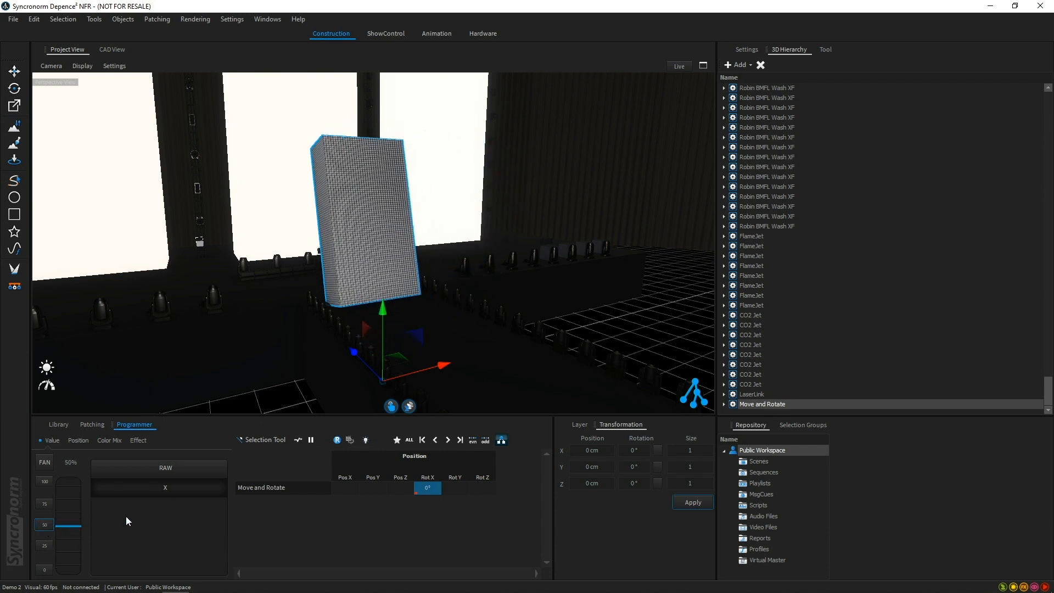
Turn the video block with the motor's Rot Y at -180°, swing it with Rot Z, and return Rot Z to 0°
{"action": "left_click", "coordinate": [455, 488]}
{"action": "left_click_drag", "start_coordinate": [72, 524], "coordinate": [68, 572]}
{"action": "left_click", "coordinate": [479, 489]}
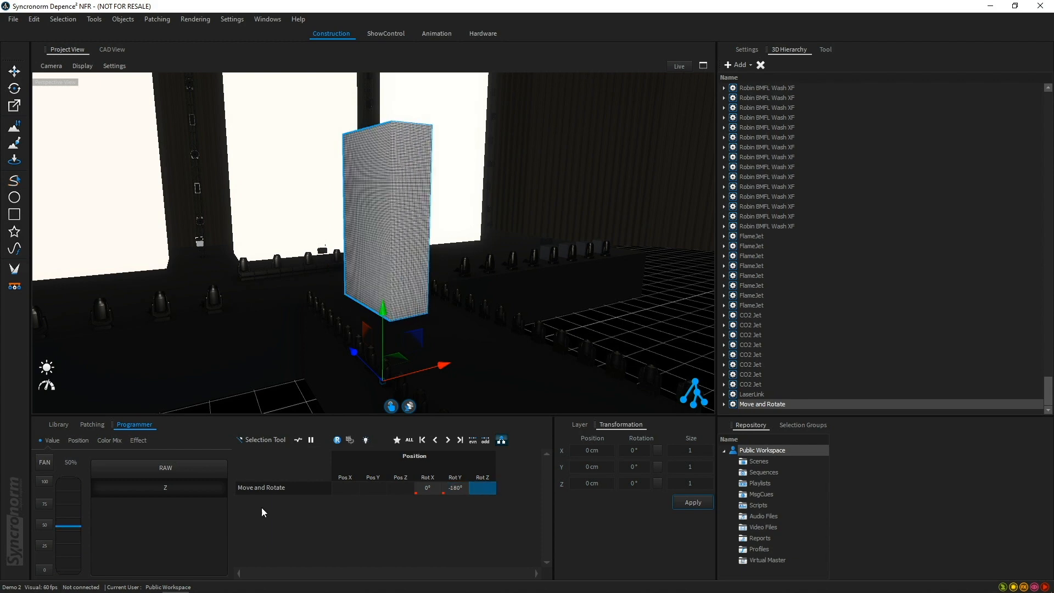
{"action": "left_click_drag", "start_coordinate": [67, 523], "coordinate": [64, 550]}
{"action": "left_click", "coordinate": [44, 521]}
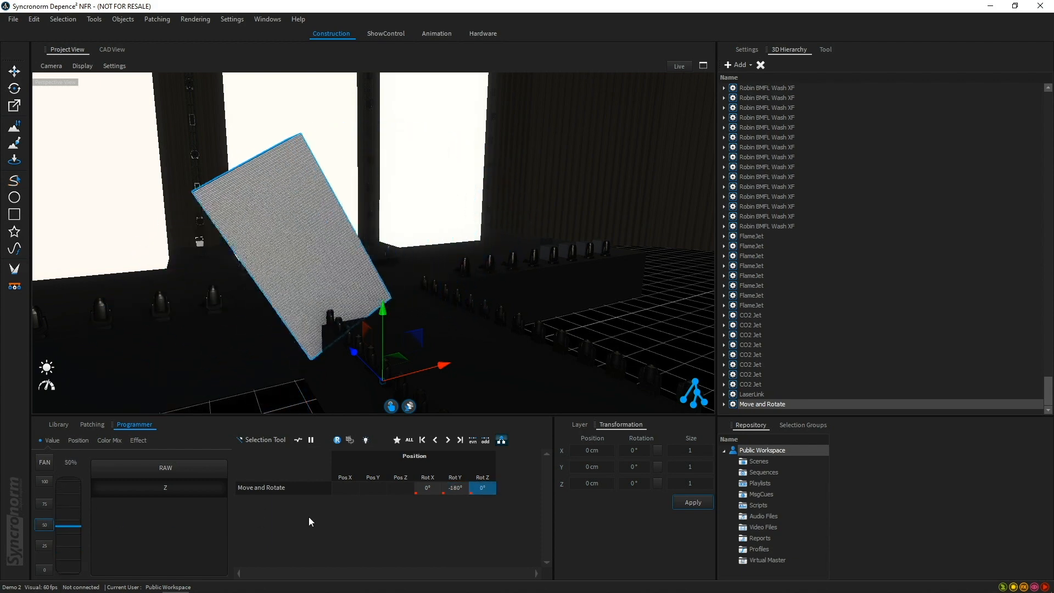
Shift the video block with the motor's Pos Z at 28% and Pos Y at 0% and 50%, and clear the programmer values
{"action": "left_click", "coordinate": [396, 488]}
{"action": "left_click_drag", "start_coordinate": [72, 530], "coordinate": [77, 576]}
{"action": "left_click", "coordinate": [376, 489]}
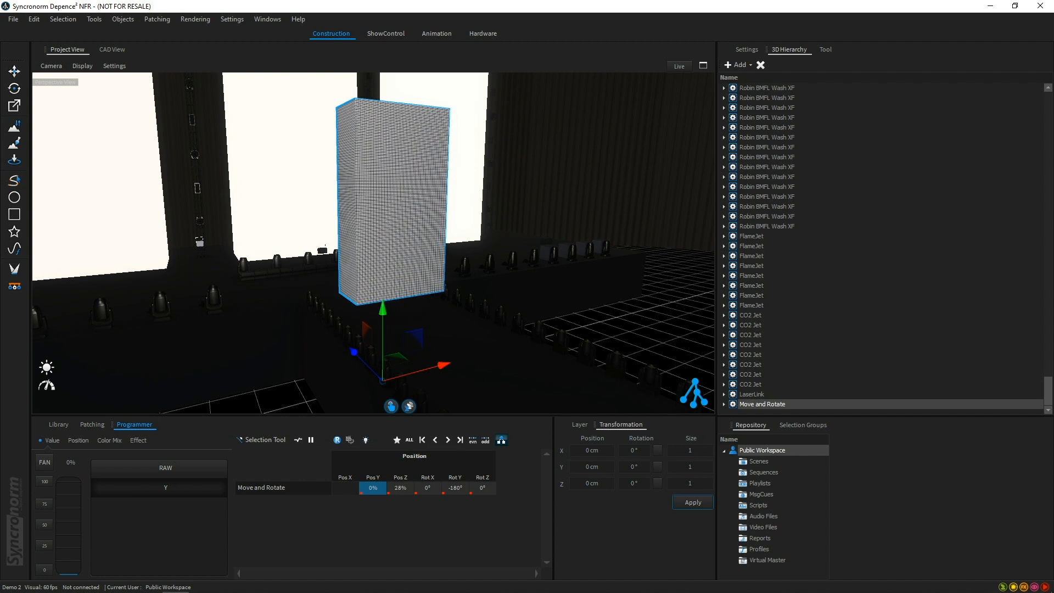
{"action": "left_click", "coordinate": [41, 524]}
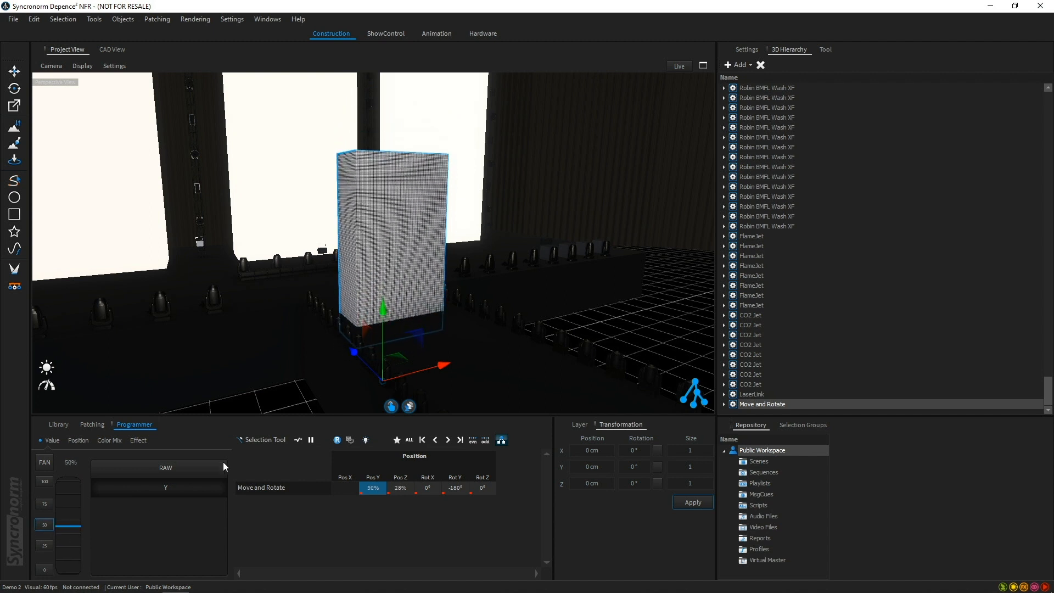
{"action": "left_click", "coordinate": [337, 441]}
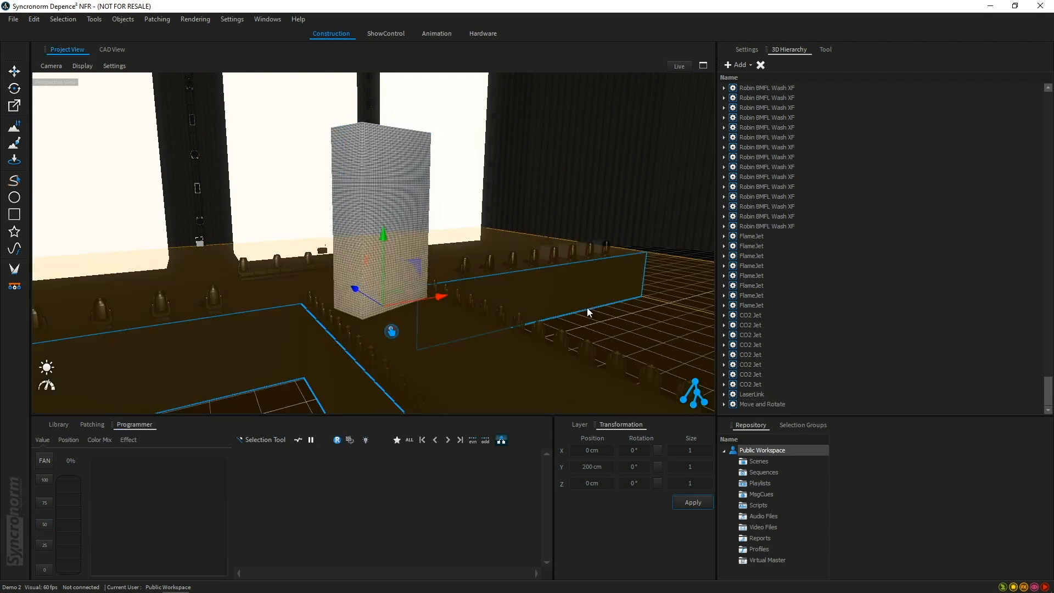
Delete the Move and Rotate motor that carries the video block on the stage
{"action": "left_click", "coordinate": [397, 235]}
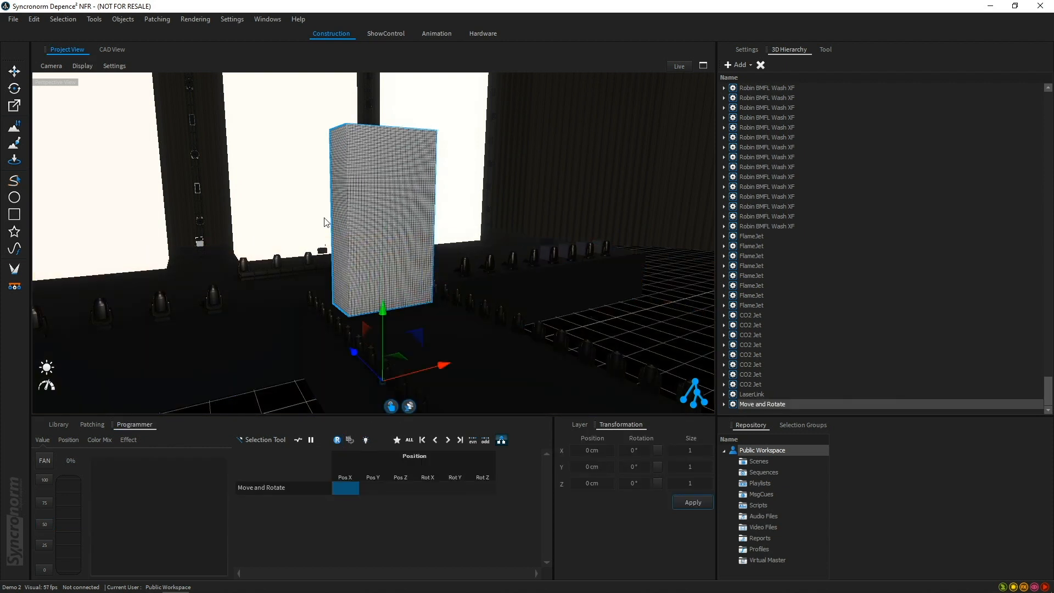
{"action": "left_click", "coordinate": [762, 406]}
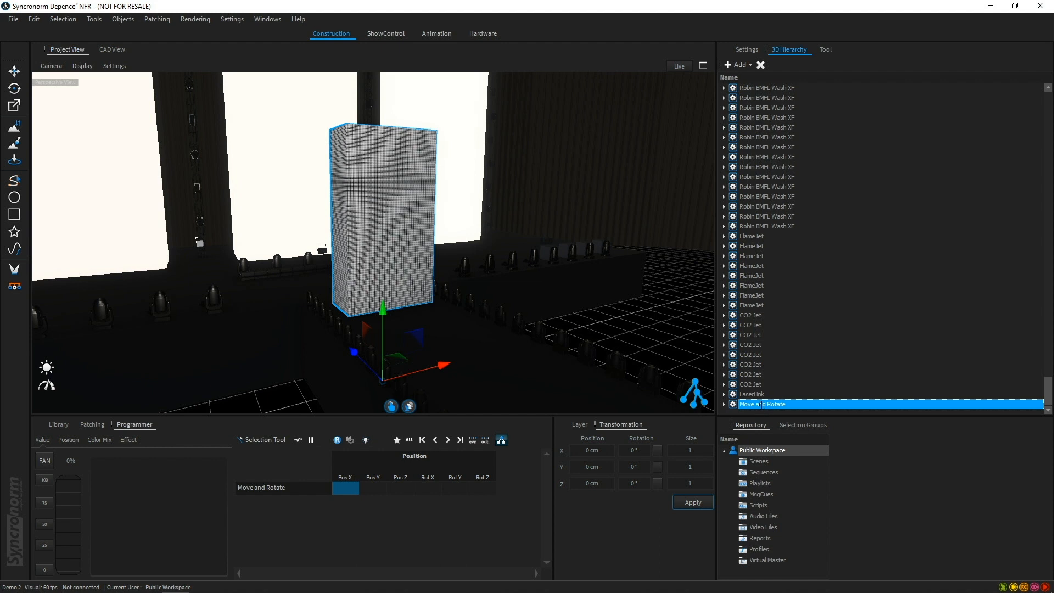
{"action": "left_click", "coordinate": [761, 66]}
{"action": "left_click", "coordinate": [538, 343]}
Add a plane and place it in front of the stage at about X -697 cm, Y 292 cm, Z -1207 cm
{"action": "right_click_drag", "start_coordinate": [419, 308], "coordinate": [343, 314]}
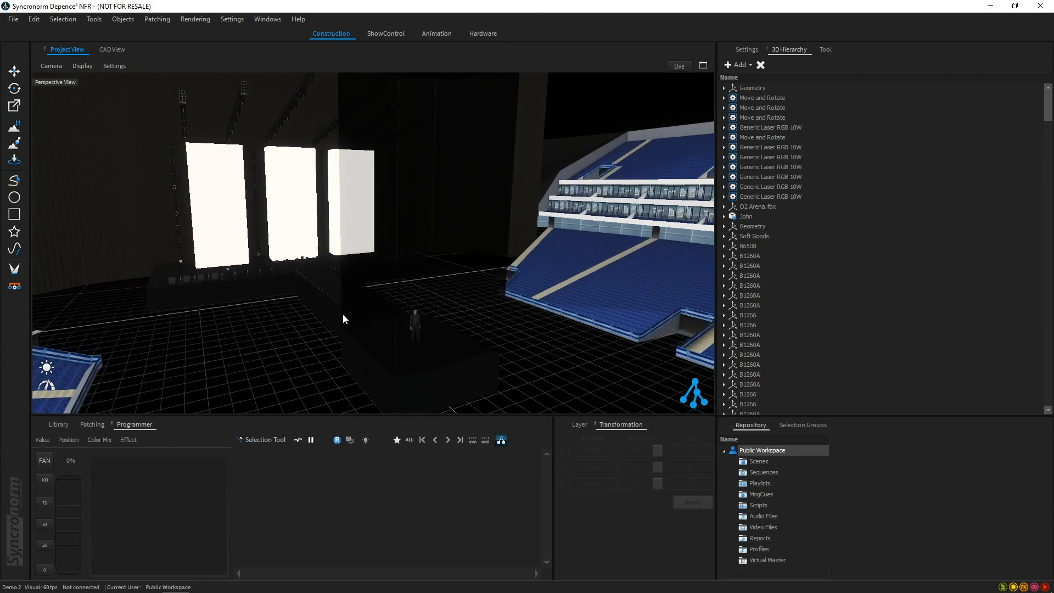
{"action": "left_click", "coordinate": [131, 22]}
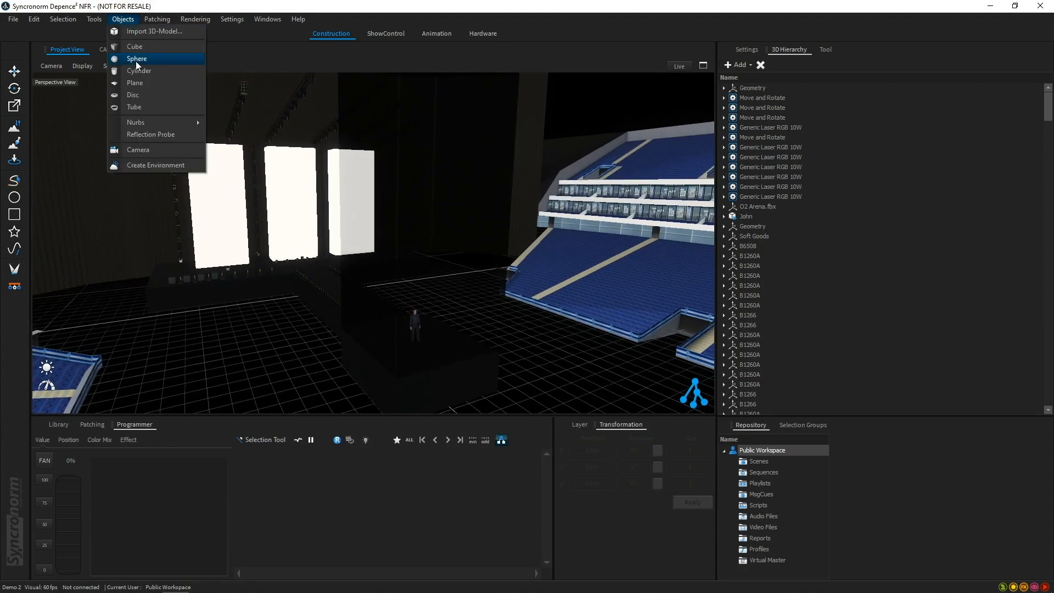
{"action": "left_click", "coordinate": [138, 83]}
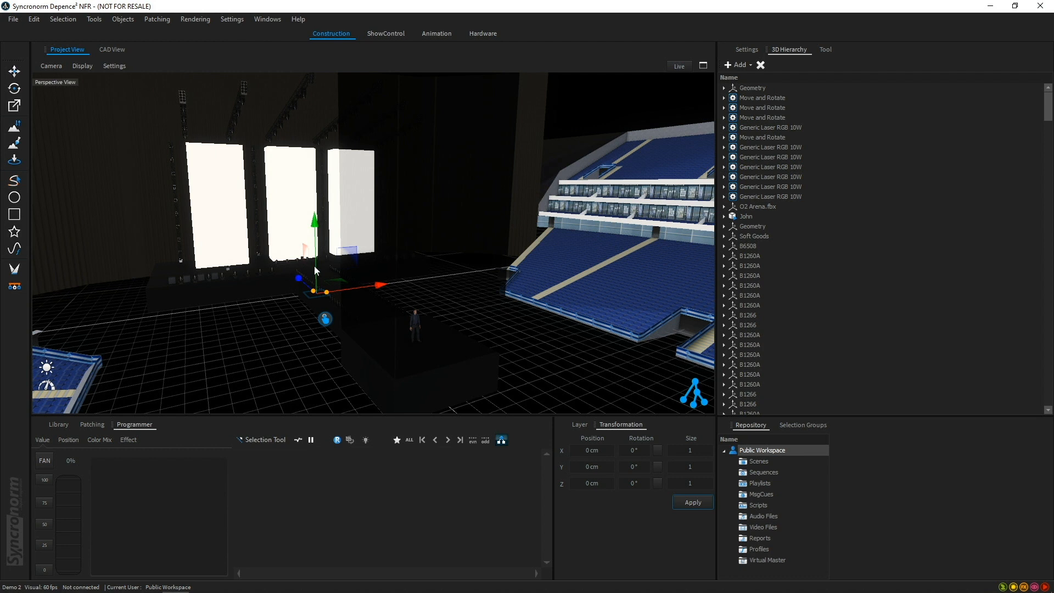
{"action": "left_click_drag", "start_coordinate": [315, 227], "coordinate": [315, 197]}
{"action": "left_click_drag", "start_coordinate": [383, 261], "coordinate": [317, 267]}
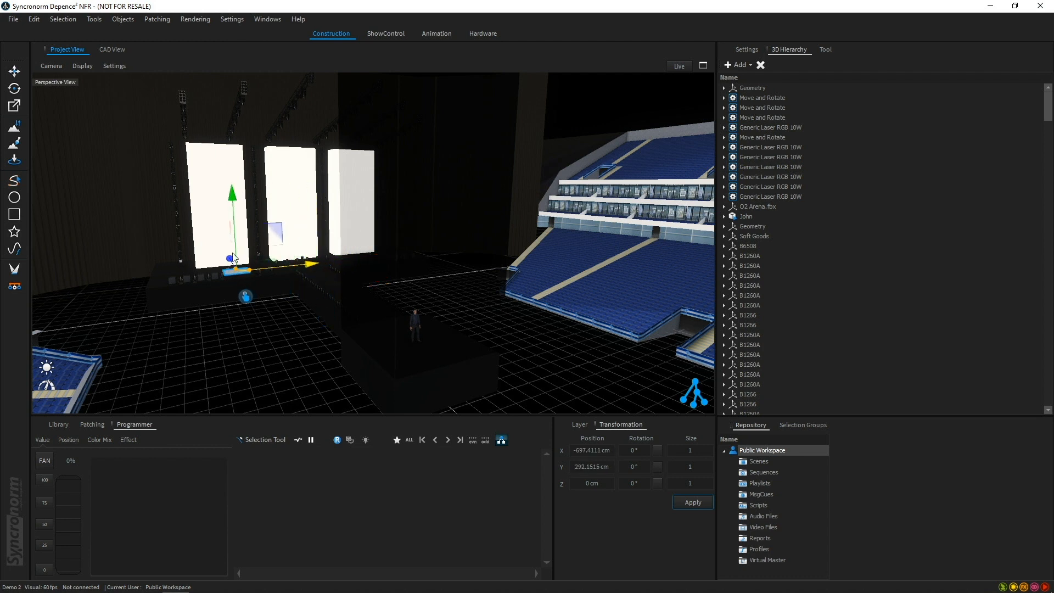
{"action": "left_click_drag", "start_coordinate": [230, 292], "coordinate": [256, 340]}
Rotate the plane upright to 270° about X and 90° about Z
{"action": "left_click", "coordinate": [658, 467]}
{"action": "left_click", "coordinate": [656, 467]}
{"action": "left_click", "coordinate": [658, 467]}
{"action": "left_click", "coordinate": [658, 469]}
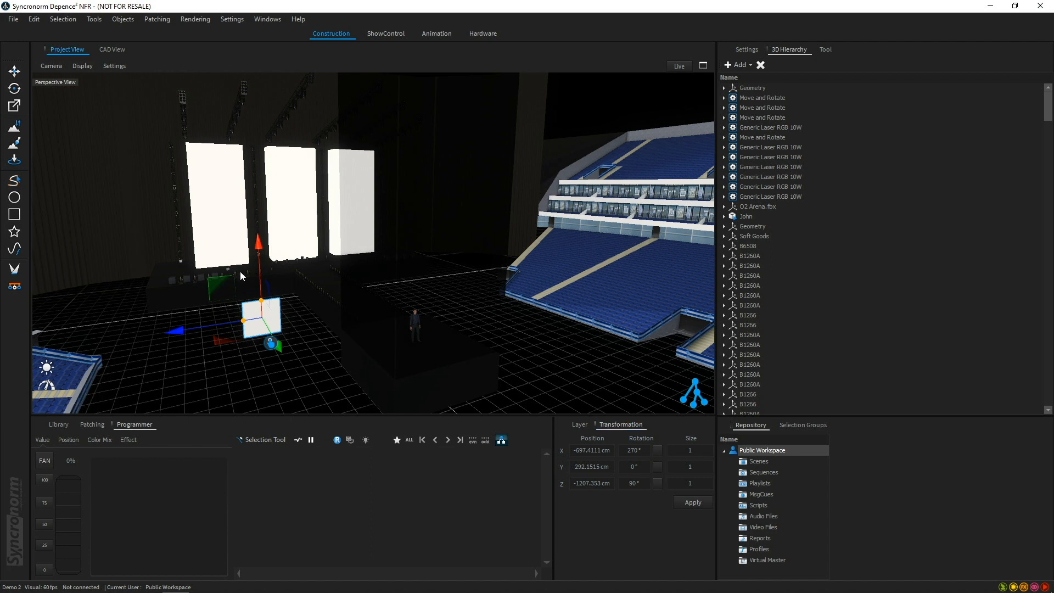
Stretch the plane into a tall, wider panel and raise it to a Y position of about 508 cm
{"action": "left_click_drag", "start_coordinate": [262, 300], "coordinate": [258, 225]}
{"action": "left_click_drag", "start_coordinate": [244, 323], "coordinate": [224, 312]}
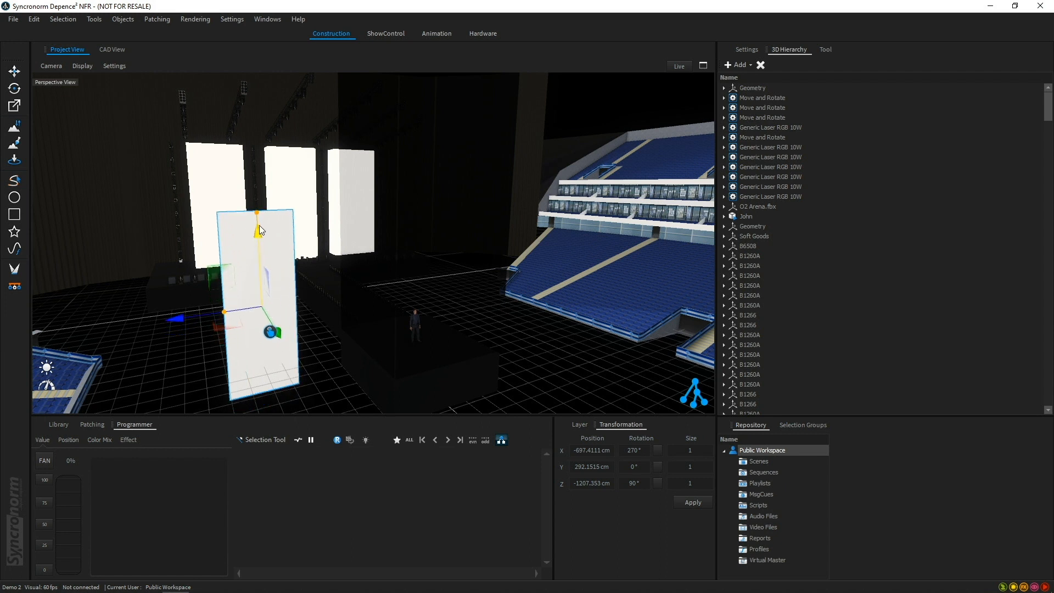
{"action": "left_click_drag", "start_coordinate": [260, 230], "coordinate": [258, 202]}
Apply the Projection Gauze material from the library's Materials, Indoor, Fabric folder to the upright plane
{"action": "left_click", "coordinate": [60, 424]}
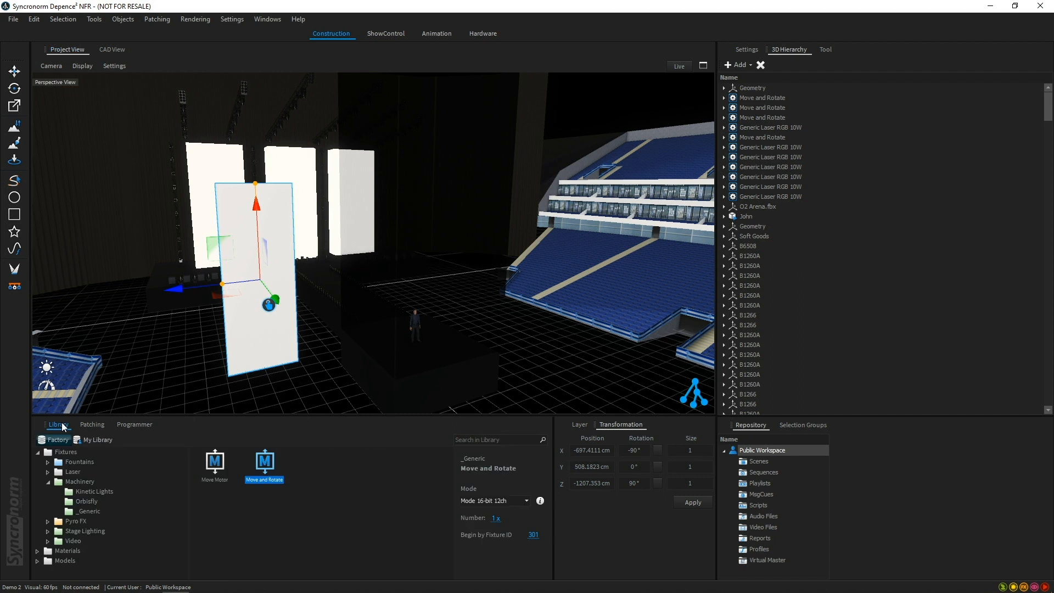
{"action": "left_click", "coordinate": [38, 453]}
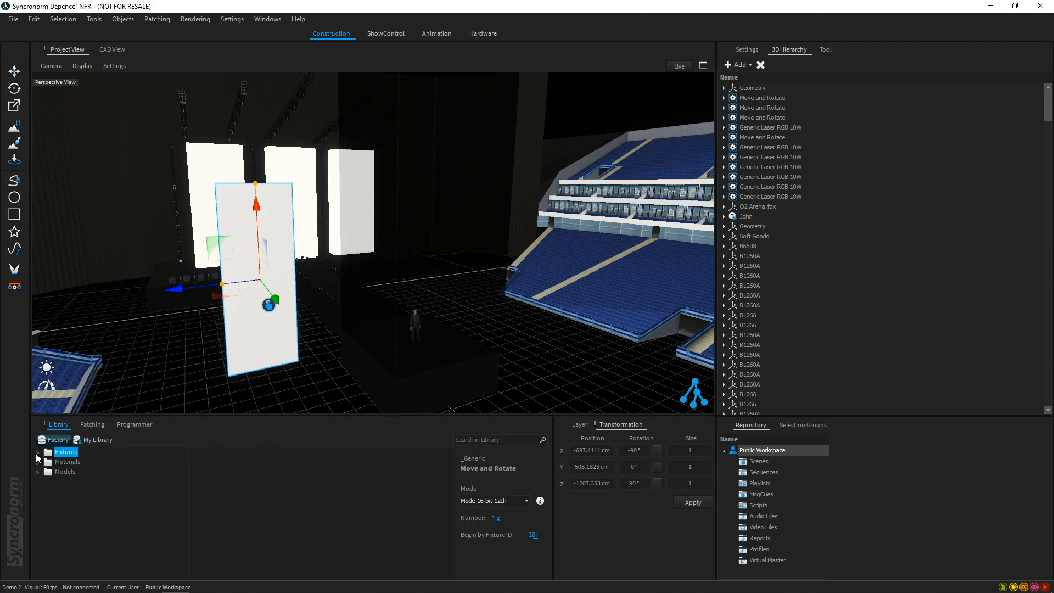
{"action": "left_click", "coordinate": [37, 461]}
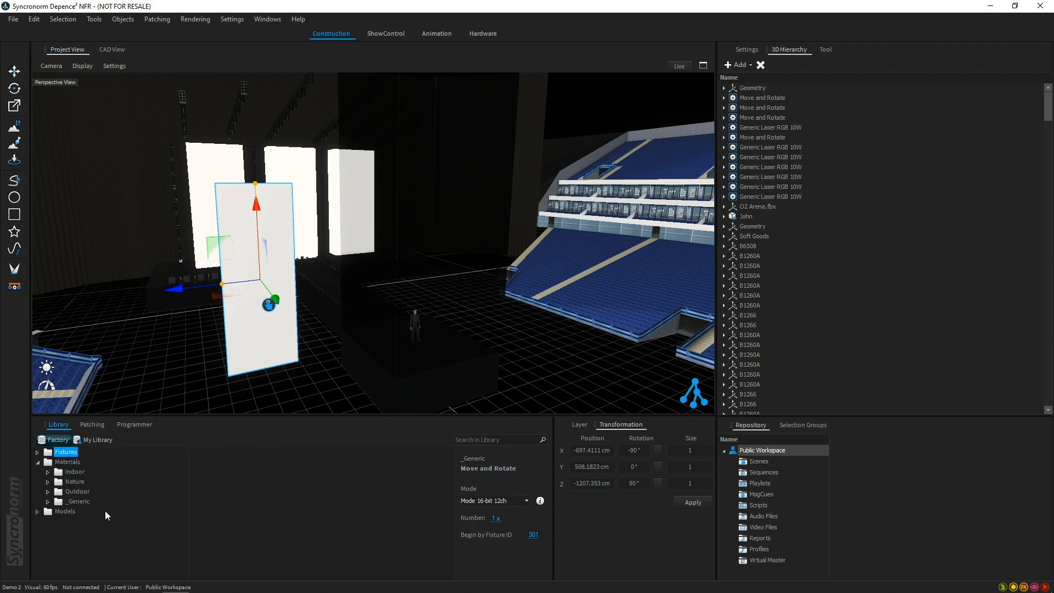
{"action": "left_click", "coordinate": [48, 473]}
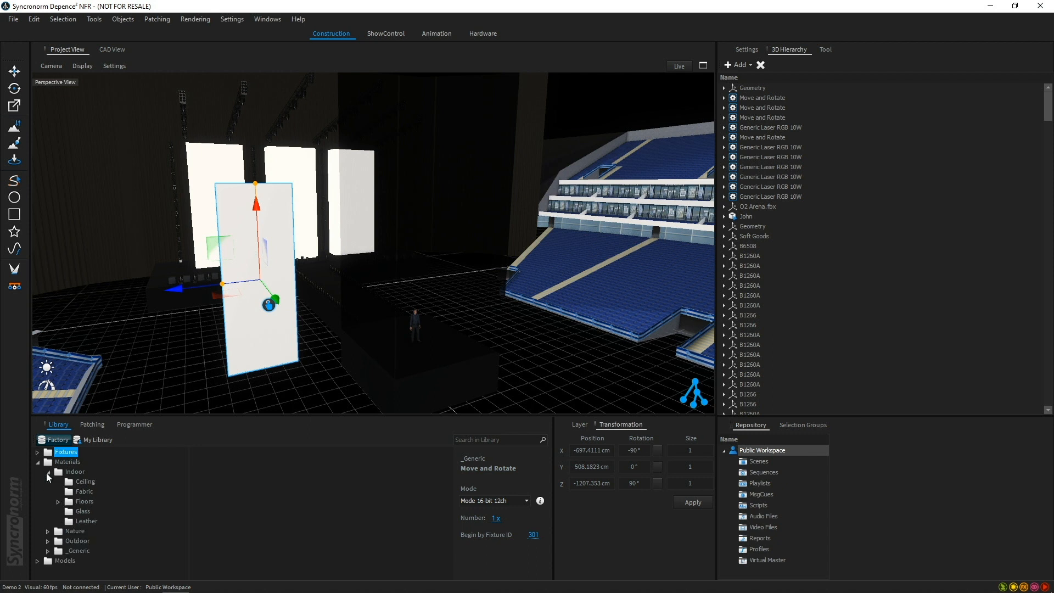
{"action": "left_click", "coordinate": [77, 493]}
{"action": "left_click", "coordinate": [222, 464]}
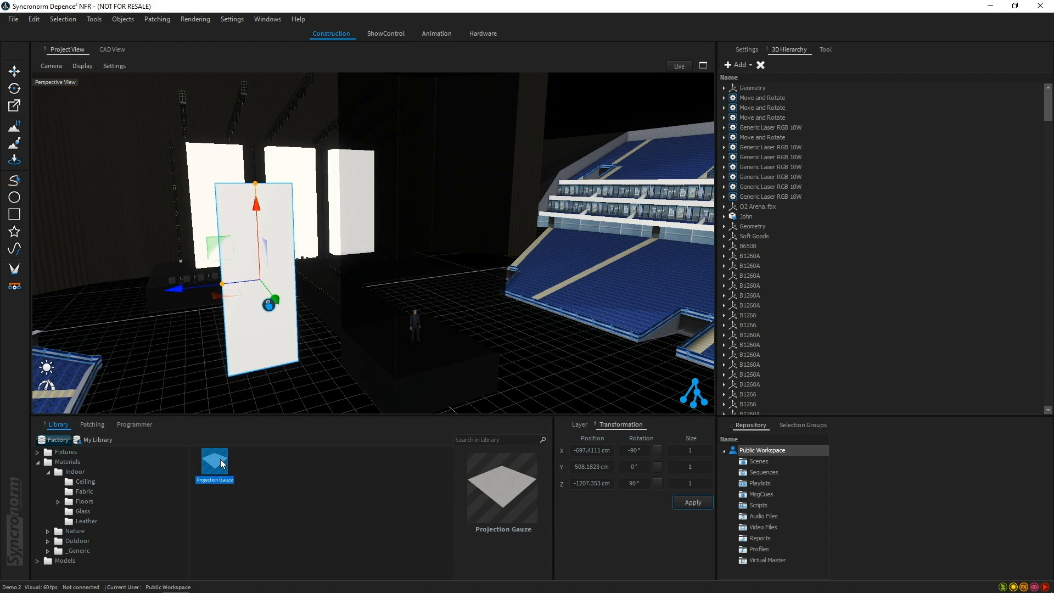
{"action": "left_click_drag", "start_coordinate": [210, 463], "coordinate": [232, 339]}
{"action": "left_click", "coordinate": [226, 335]}
{"action": "left_click", "coordinate": [240, 332]}
{"action": "scroll", "coordinate": [210, 274], "scroll_direction": "up", "scroll_amount": 3}
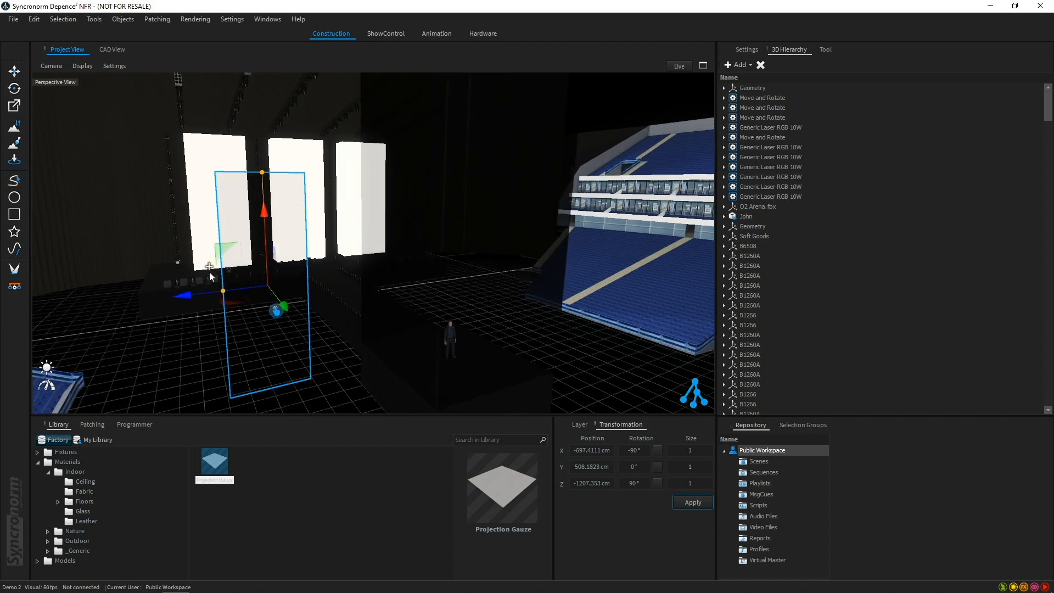
{"action": "scroll", "coordinate": [221, 341], "scroll_direction": "down", "scroll_amount": 1}
{"action": "scroll", "coordinate": [221, 341], "scroll_direction": "down", "scroll_amount": 3}
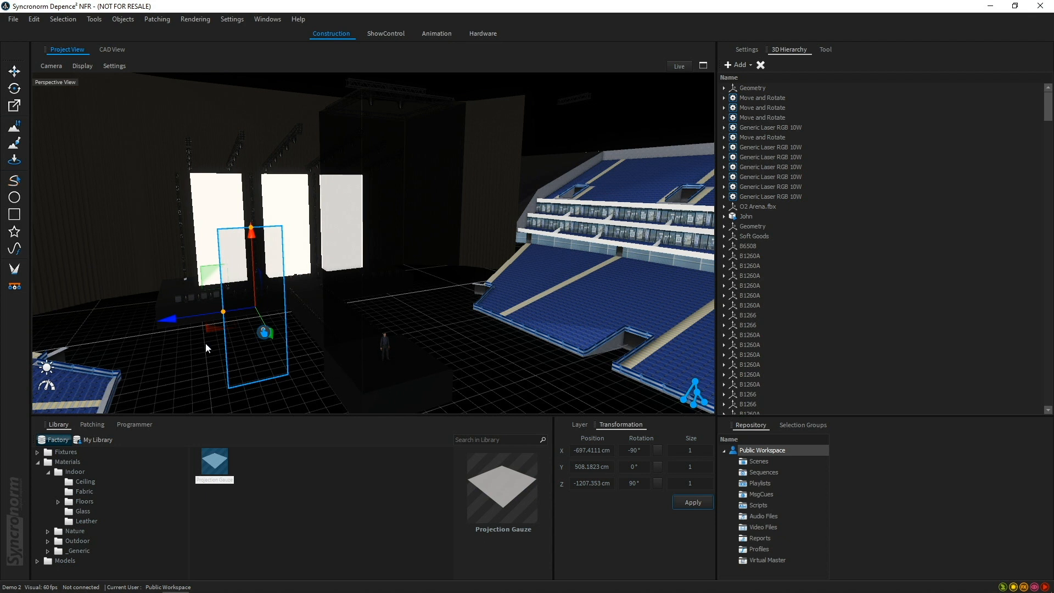
Delete the gauze plane, the last object in the 3D hierarchy
{"action": "left_click_drag", "start_coordinate": [1049, 111], "coordinate": [1038, 412]}
{"action": "right_click", "coordinate": [750, 409]}
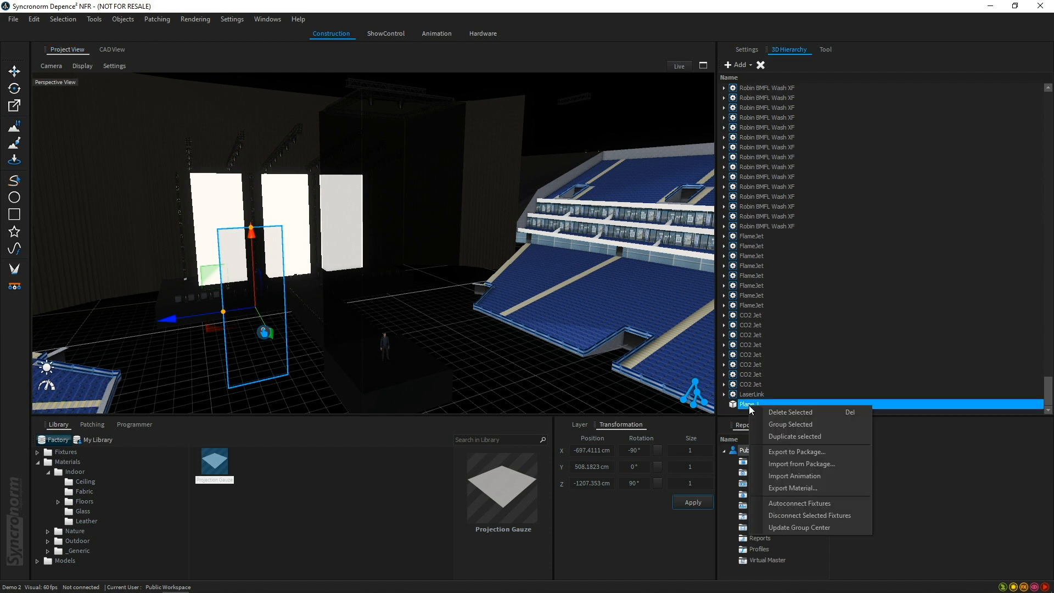
{"action": "left_click", "coordinate": [776, 418]}
{"action": "left_click", "coordinate": [519, 344]}
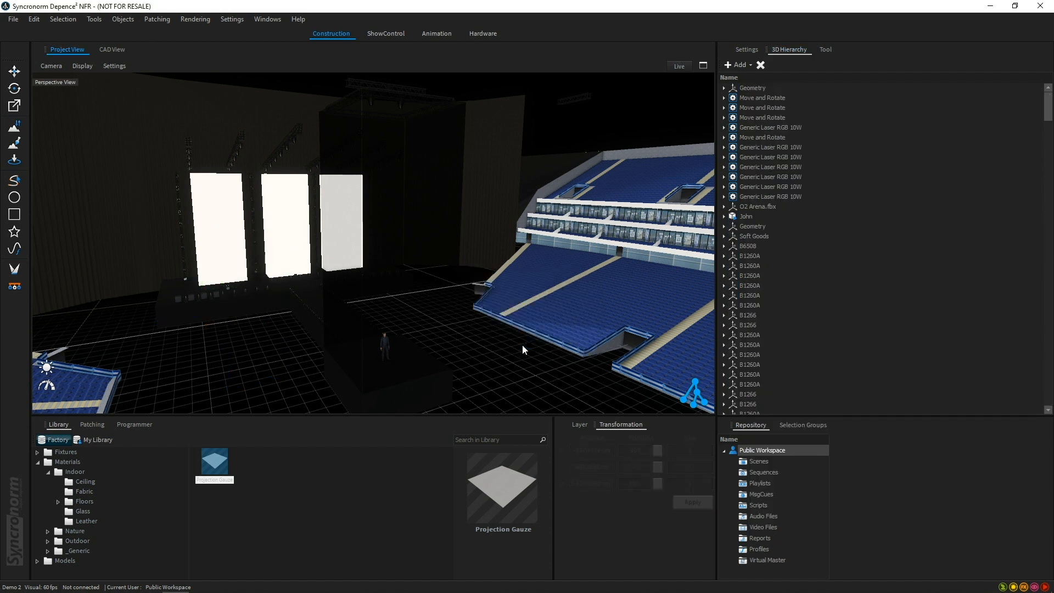
Select the Move and Rotate motors of the tall video walls at the back of the stage
{"action": "left_click", "coordinate": [224, 250]}
{"action": "left_click", "coordinate": [287, 245], "text": "ctrl"}
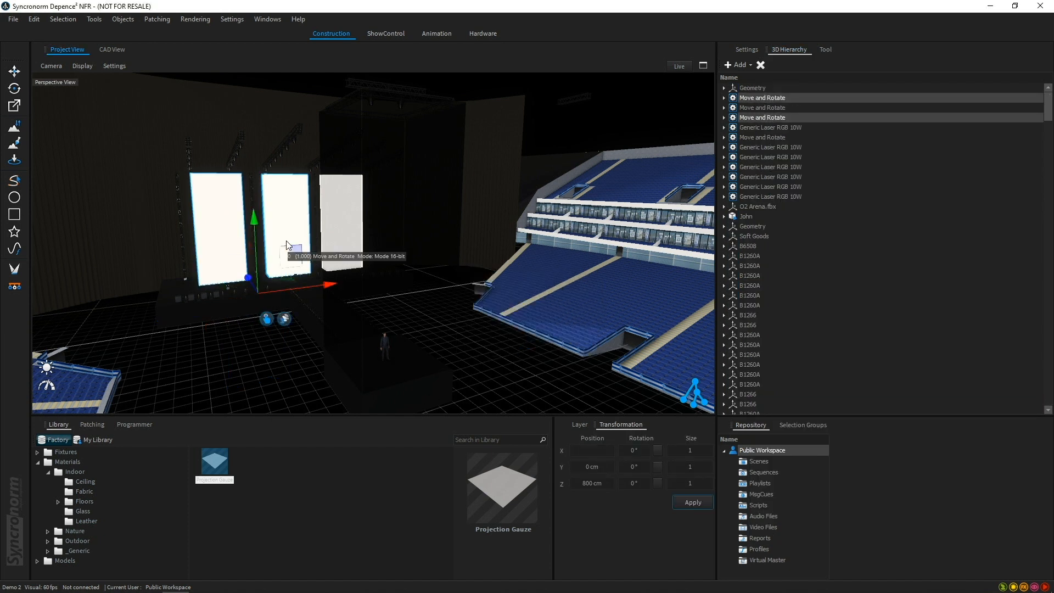
{"action": "left_click", "coordinate": [327, 231], "text": "ctrl"}
{"action": "left_click", "coordinate": [259, 348]}
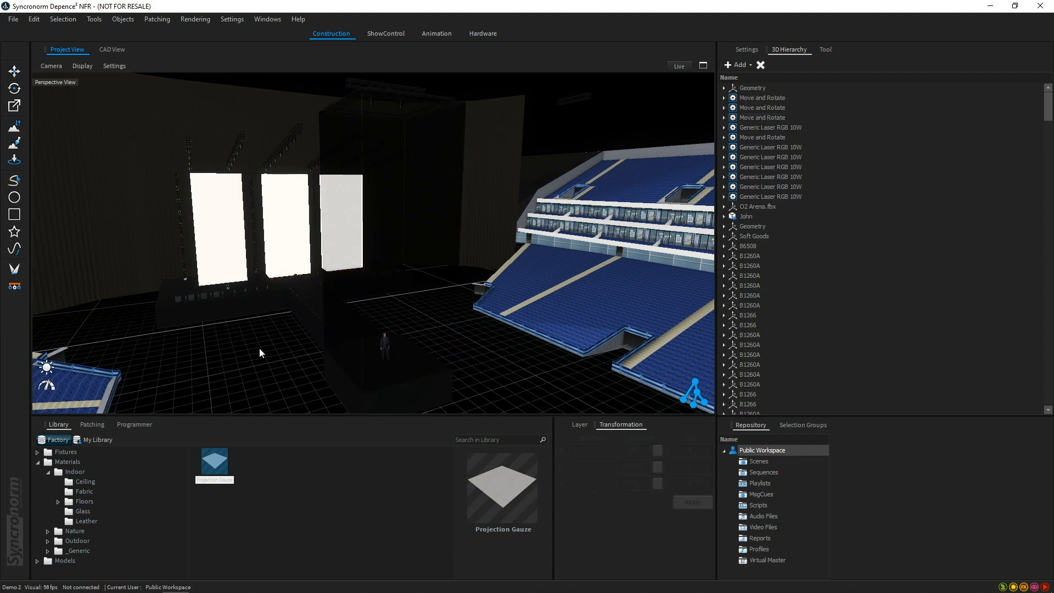
{"action": "middle_click_drag", "start_coordinate": [266, 293], "coordinate": [281, 302]}
{"action": "left_click", "coordinate": [205, 245]}
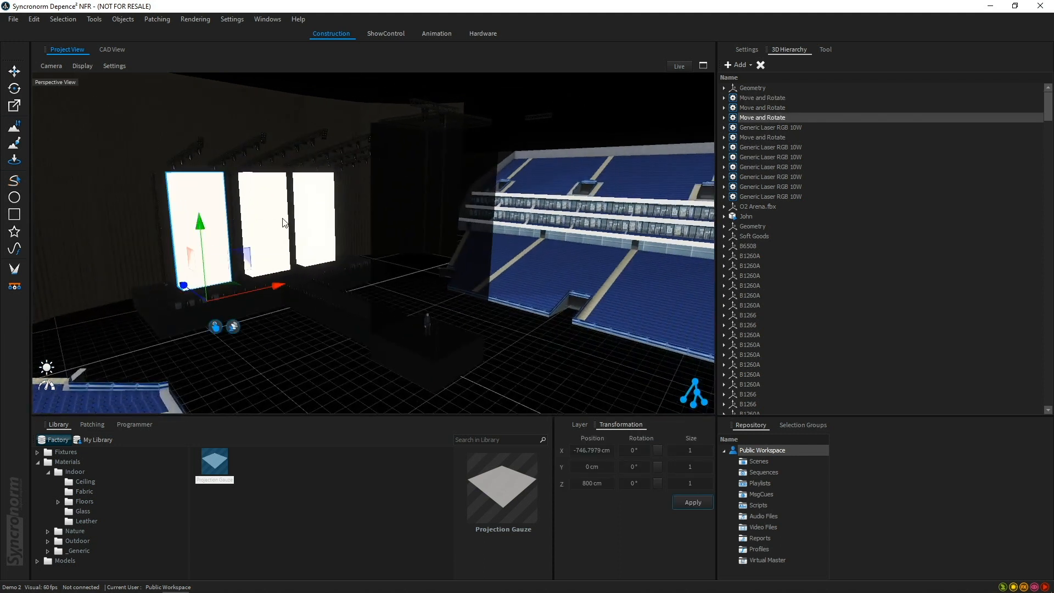
Patch the Move and Rotate fixtures of all three white screens to DMX universe 2 from start address 1, with channel distance 0
{"action": "left_click", "coordinate": [264, 231], "text": "ctrl"}
{"action": "left_click", "coordinate": [322, 225], "text": "ctrl"}
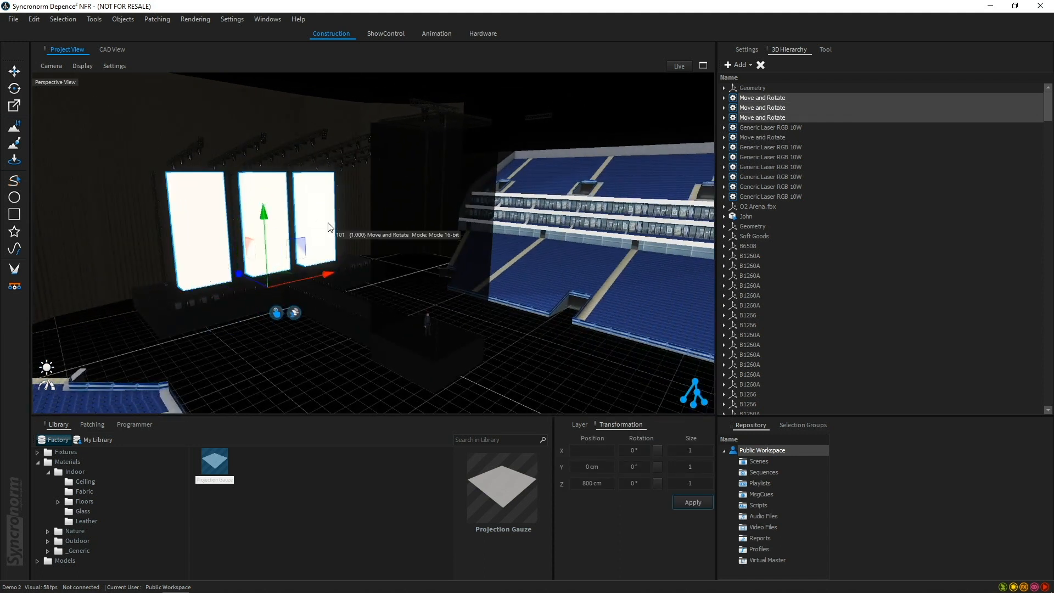
{"action": "left_click", "coordinate": [92, 424]}
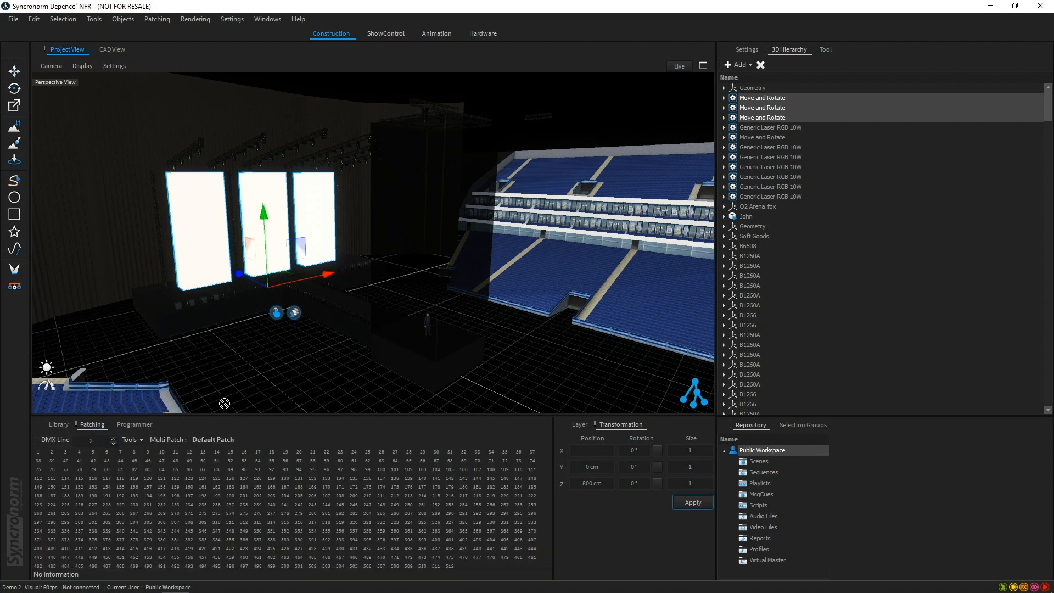
{"action": "left_click", "coordinate": [36, 451]}
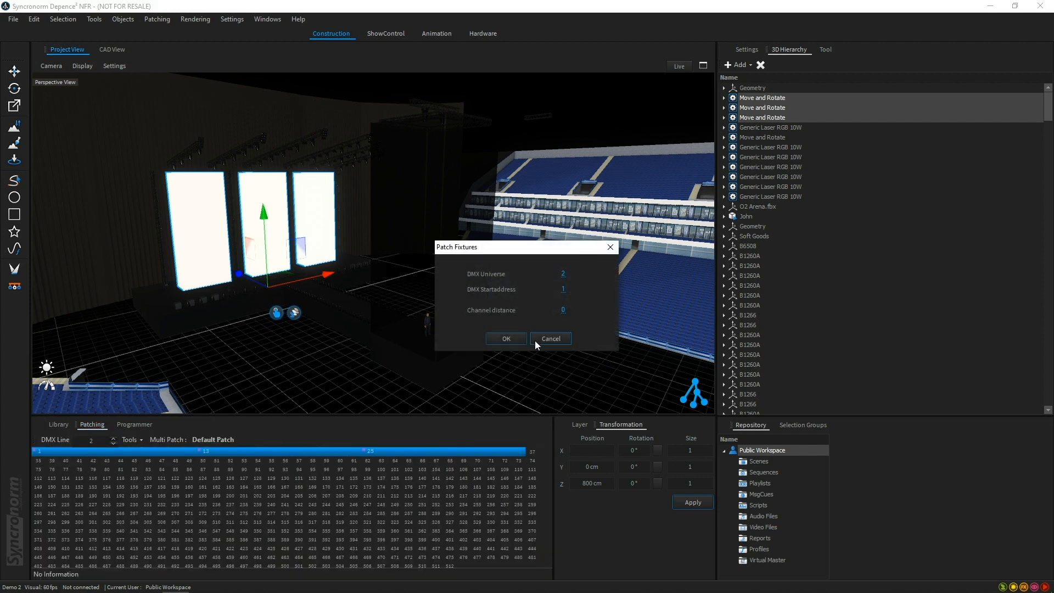
{"action": "left_click", "coordinate": [512, 337]}
{"action": "left_click", "coordinate": [434, 290]}
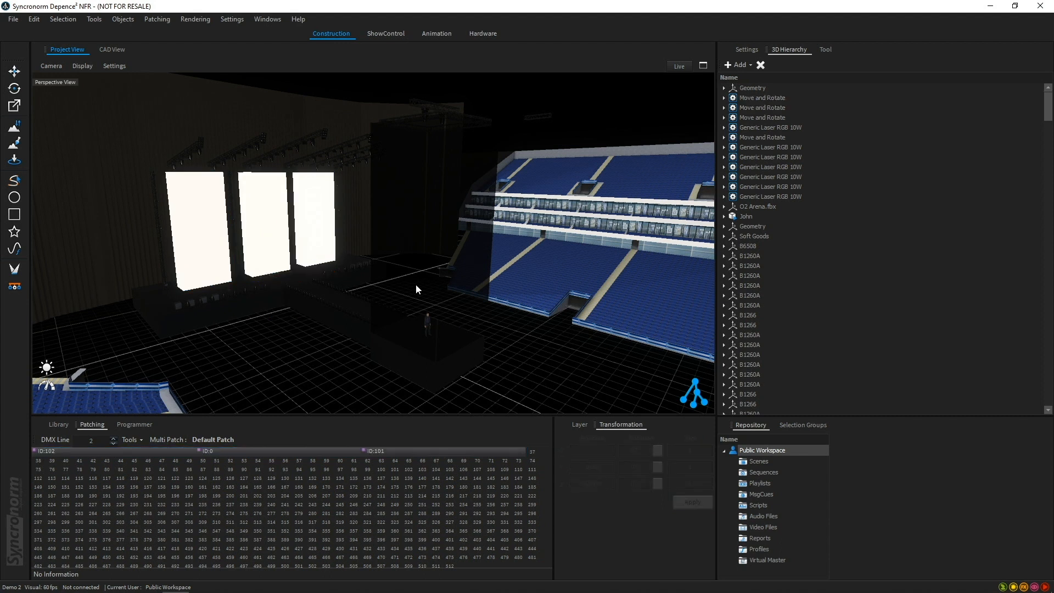
Patch the Move and Rotate fixture of the tall dark box above the stage runway to DMX universe 2, start address 37
{"action": "left_click", "coordinate": [416, 285]}
{"action": "left_click_drag", "start_coordinate": [445, 265], "coordinate": [537, 454]}
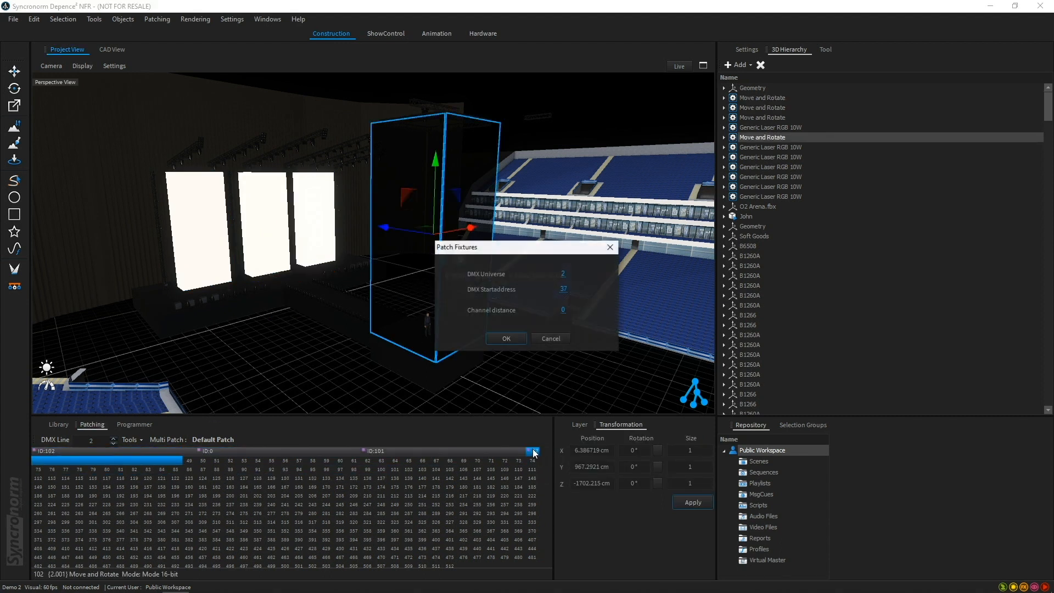
{"action": "left_click", "coordinate": [521, 340]}
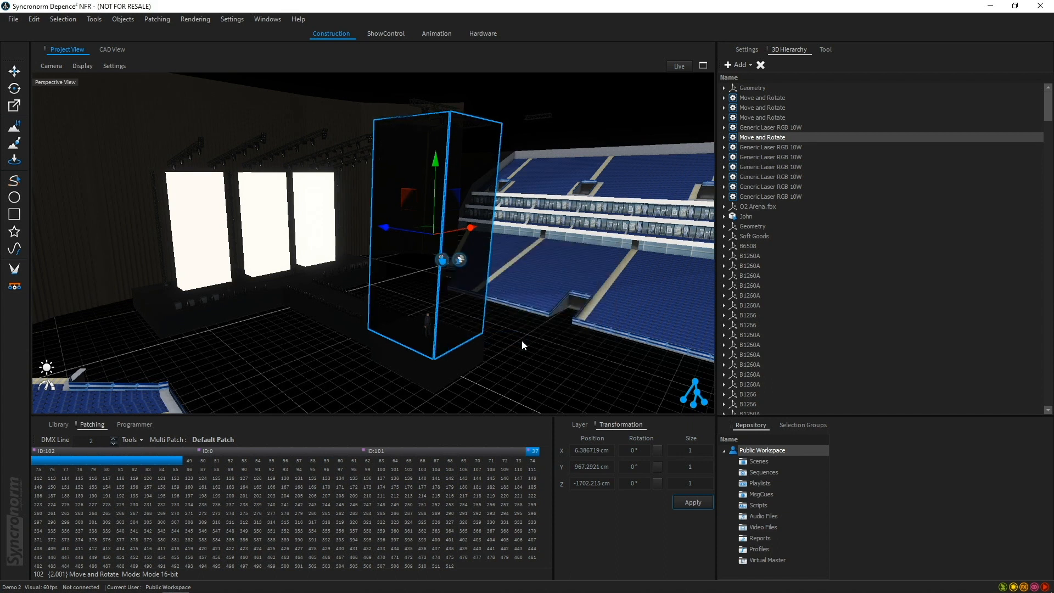
{"action": "left_click", "coordinate": [534, 373]}
{"action": "middle_click_drag", "start_coordinate": [533, 374], "coordinate": [501, 370]}
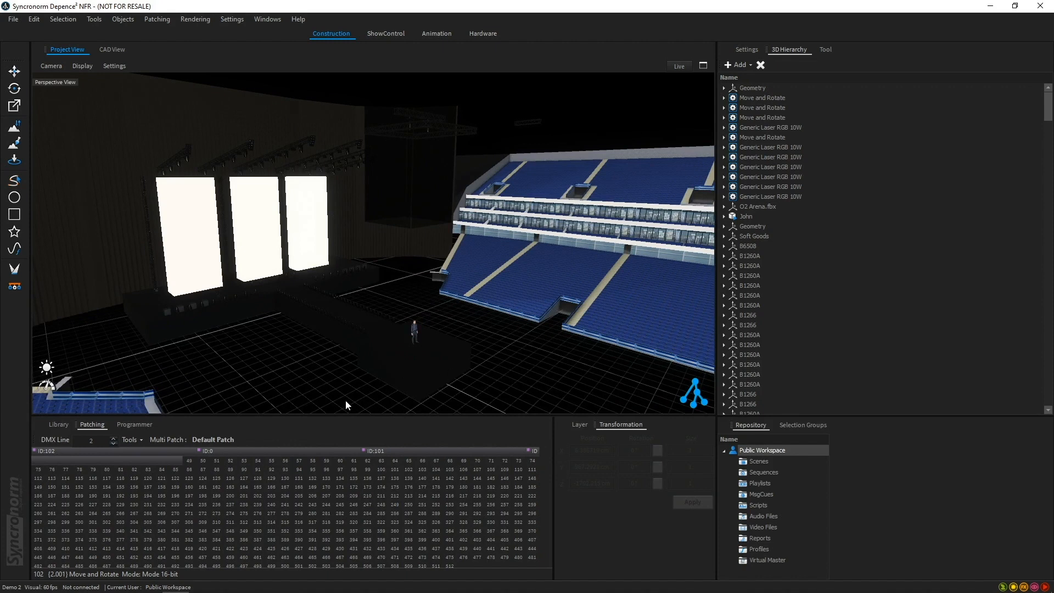
Select the three white screens together and set their Rot X to 0° in the Programmer
{"action": "left_click", "coordinate": [202, 243]}
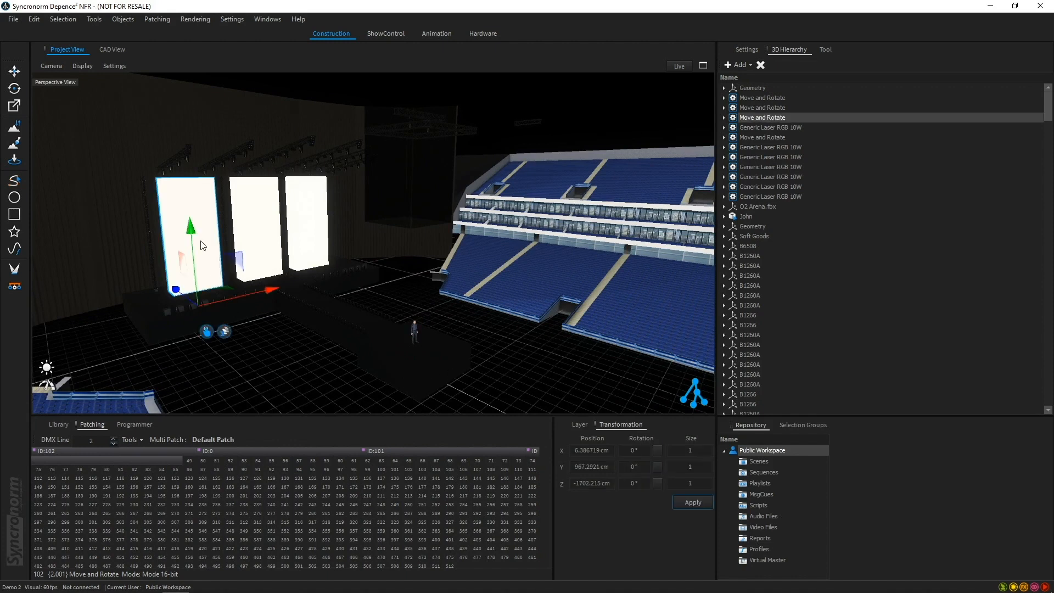
{"action": "left_click", "coordinate": [252, 238], "text": "ctrl"}
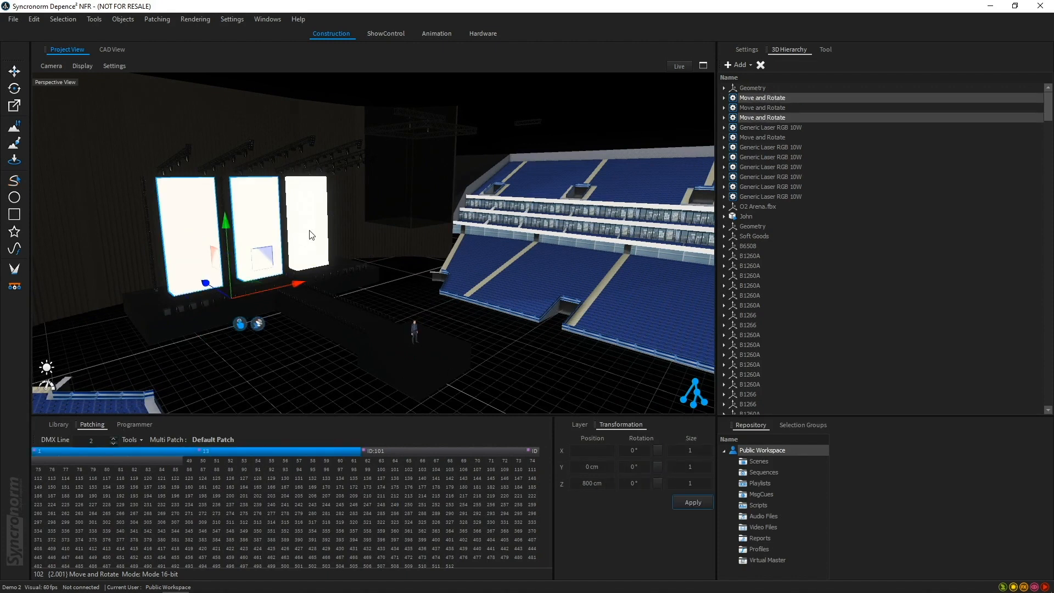
{"action": "left_click", "coordinate": [308, 236], "text": "ctrl"}
{"action": "left_click", "coordinate": [138, 425]}
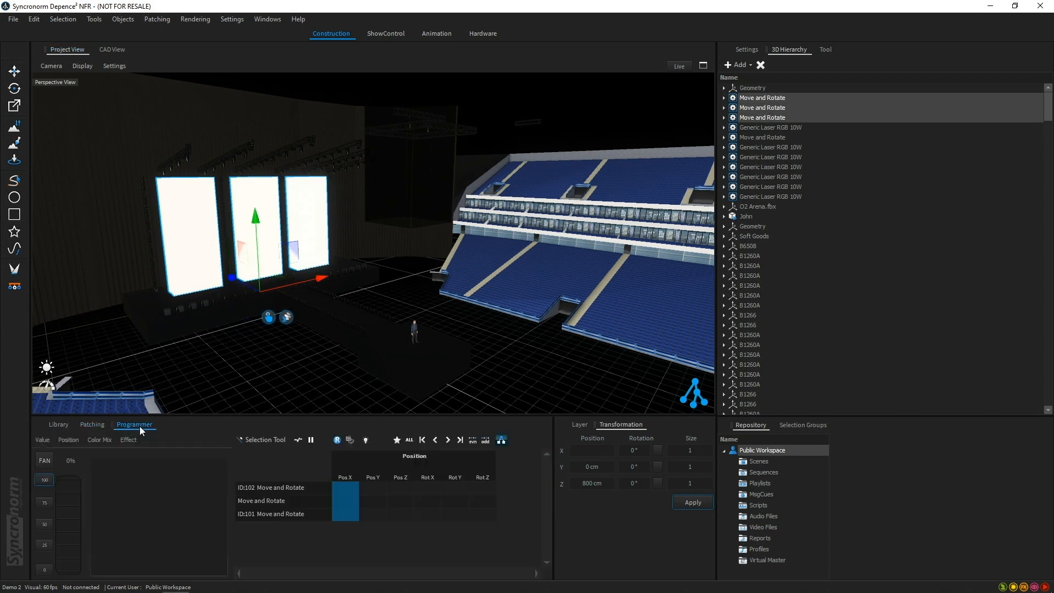
{"action": "left_click", "coordinate": [433, 475]}
{"action": "left_click_drag", "start_coordinate": [74, 522], "coordinate": [75, 546]}
{"action": "left_click", "coordinate": [51, 525]}
Set the three screens' Pos Z to about 87% and their Rot Y to 180°
{"action": "left_click", "coordinate": [403, 478]}
{"action": "mouse_move", "coordinate": [76, 514]}
{"action": "left_mouse_down"}
{"action": "mouse_move", "coordinate": [80, 502]}
{"action": "mouse_move", "coordinate": [73, 586]}
{"action": "mouse_move", "coordinate": [87, 509]}
{"action": "left_mouse_up"}
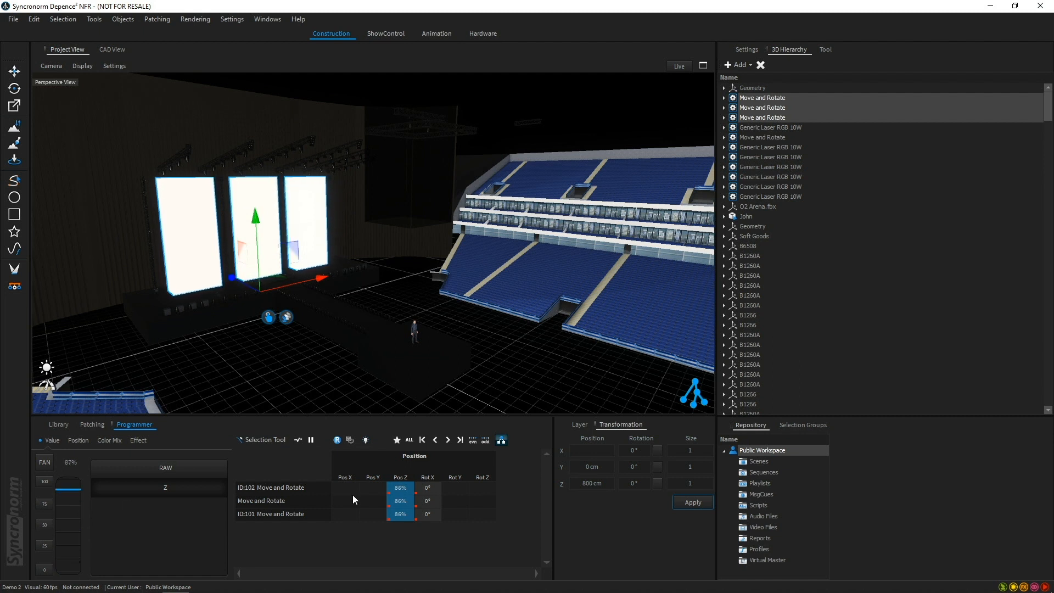
{"action": "left_click", "coordinate": [451, 476]}
{"action": "left_click_drag", "start_coordinate": [63, 529], "coordinate": [60, 479]}
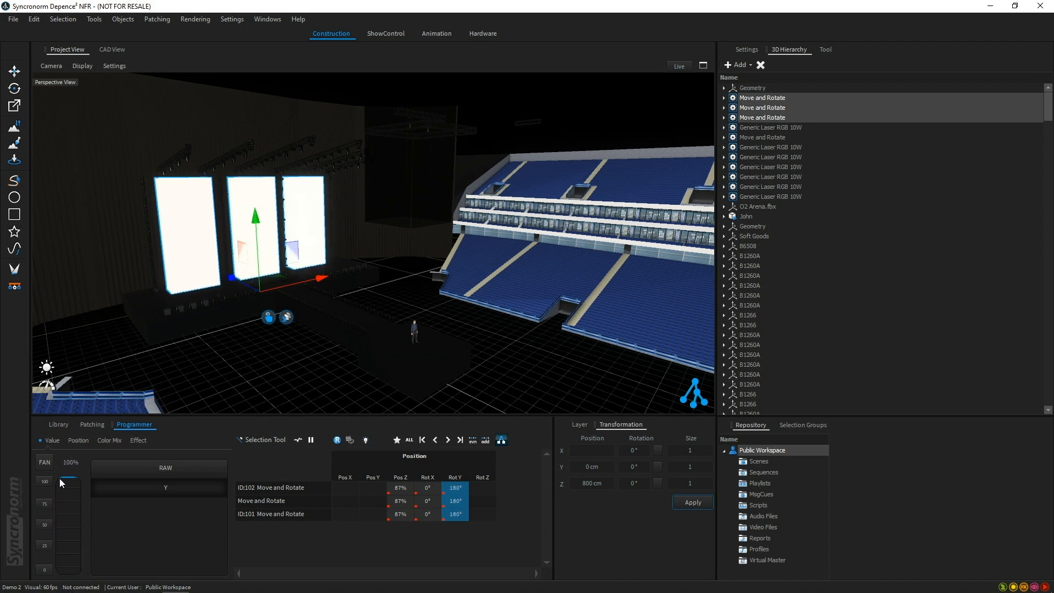
Set the tall dark box's Pos Z, Pos Y and Pos X to 0% in the Programmer
{"action": "left_click", "coordinate": [383, 190]}
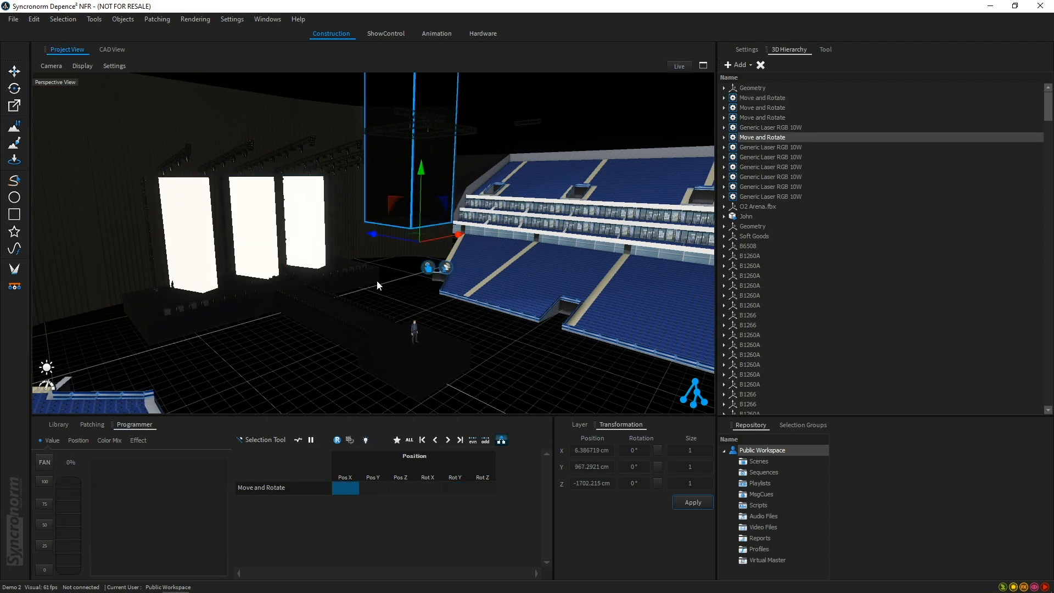
{"action": "left_click", "coordinate": [395, 487]}
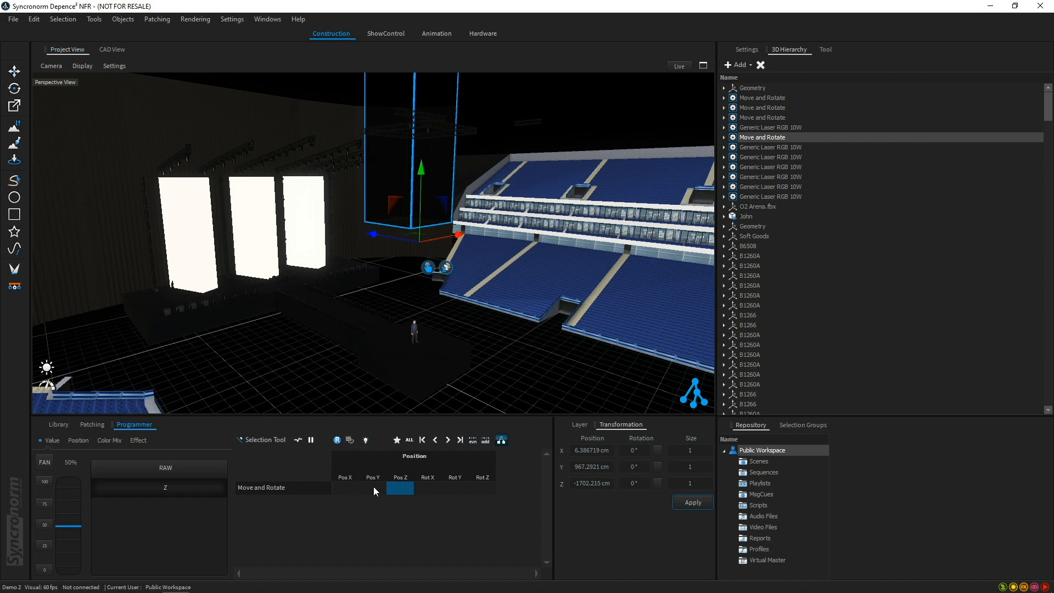
{"action": "mouse_move", "coordinate": [60, 515]}
{"action": "left_mouse_down"}
{"action": "mouse_move", "coordinate": [70, 552]}
{"action": "mouse_move", "coordinate": [77, 491]}
{"action": "mouse_move", "coordinate": [76, 506]}
{"action": "left_mouse_up"}
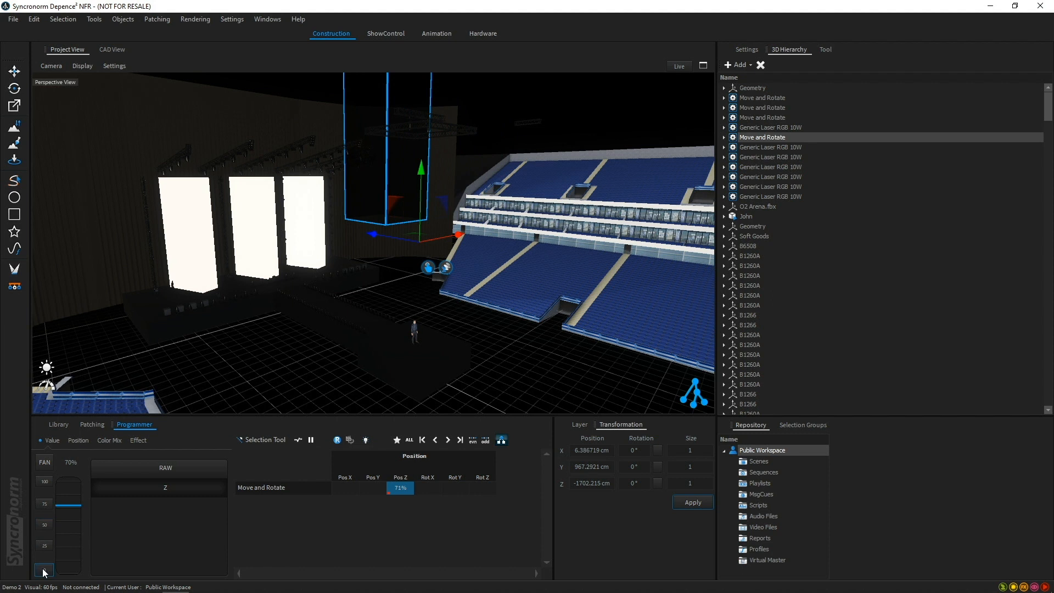
{"action": "left_click", "coordinate": [44, 572]}
{"action": "left_click", "coordinate": [375, 487]}
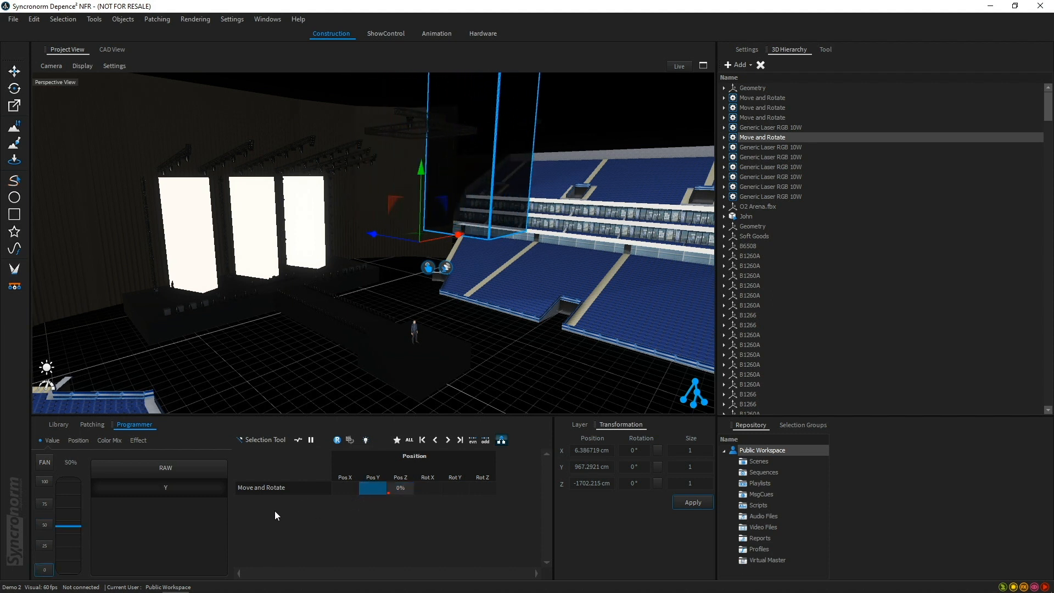
{"action": "left_click", "coordinate": [46, 570]}
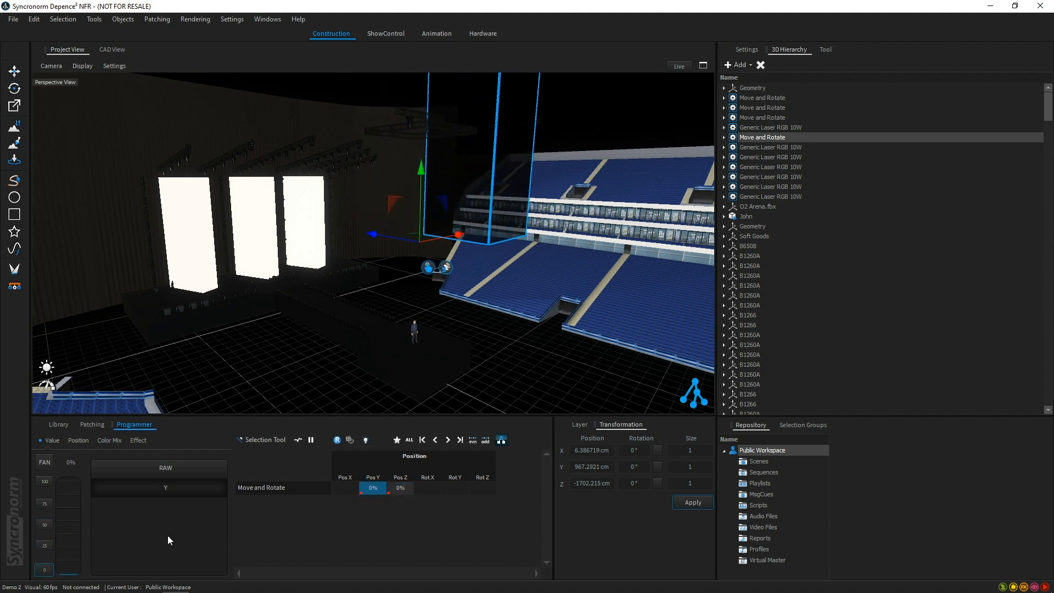
{"action": "left_click", "coordinate": [340, 490]}
{"action": "left_click", "coordinate": [45, 570]}
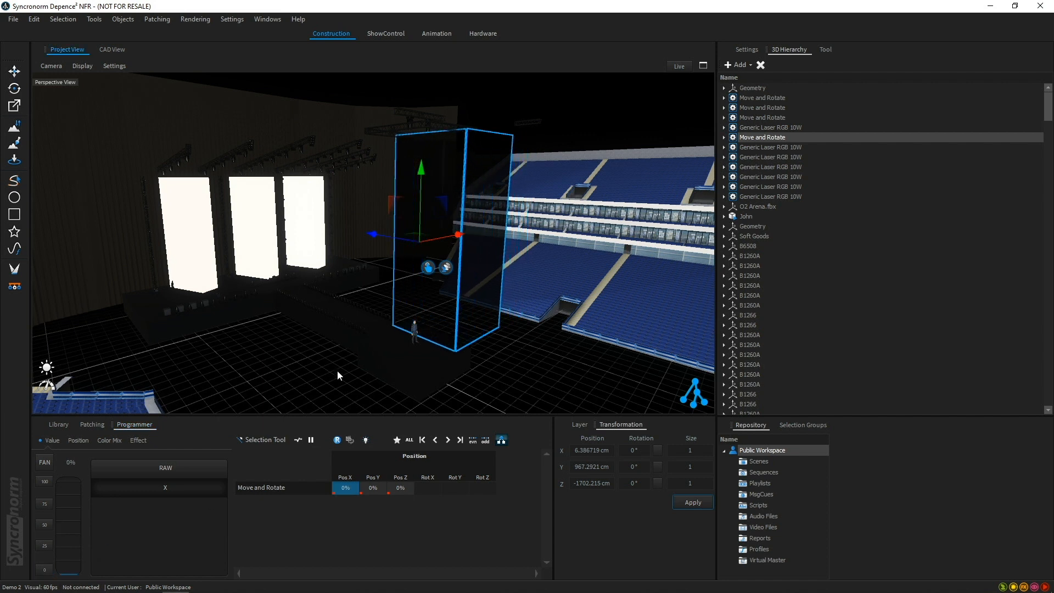
Raise the tall dark box by setting its Pos Y to 100%, and clear the selection
{"action": "left_click", "coordinate": [319, 370]}
{"action": "left_click", "coordinate": [406, 343]}
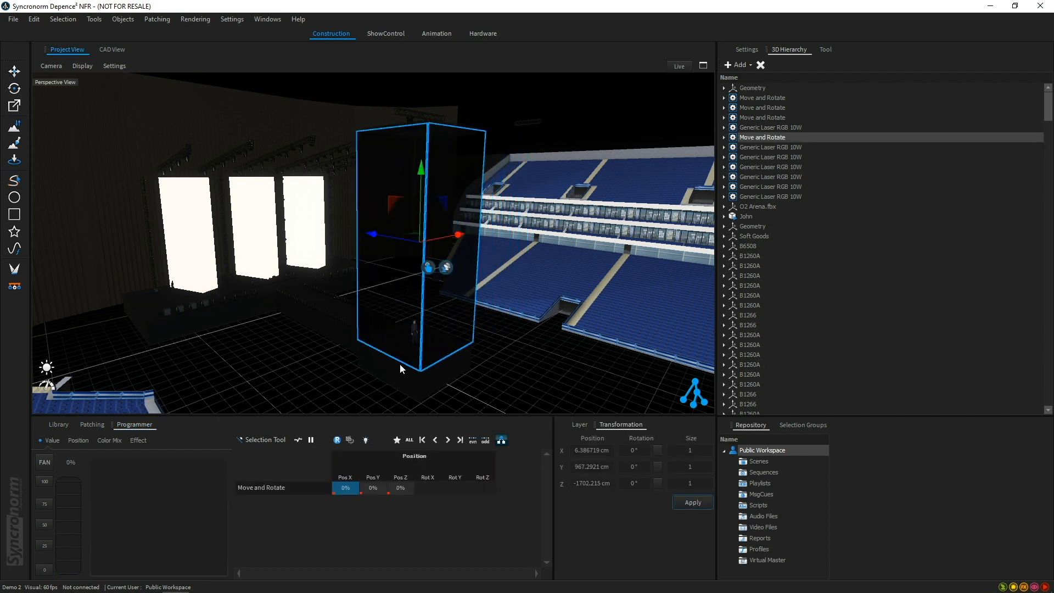
{"action": "left_click", "coordinate": [44, 481]}
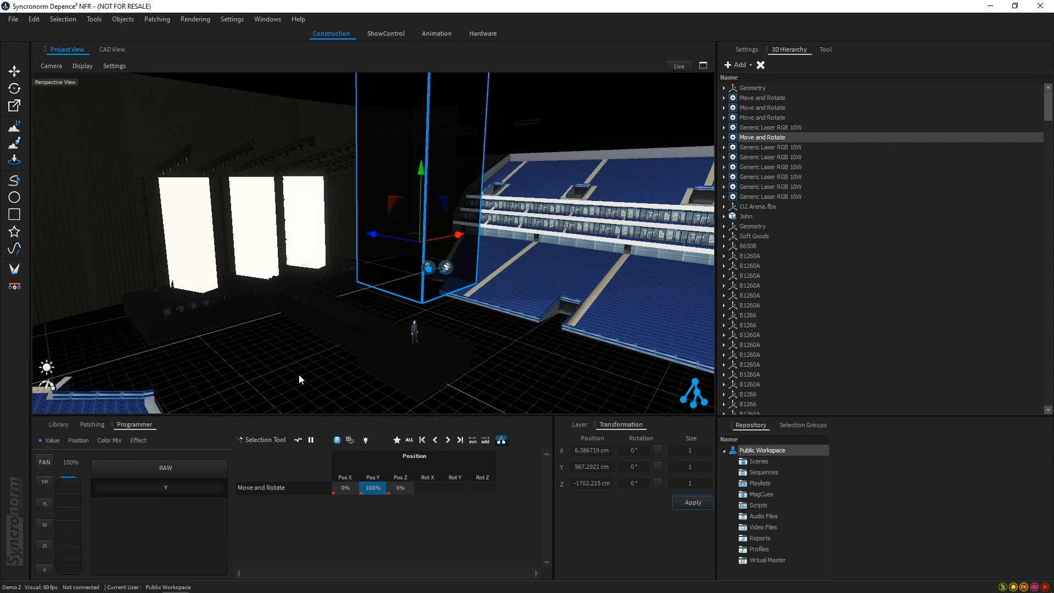
{"action": "left_click", "coordinate": [292, 362]}
{"action": "middle_click_drag", "start_coordinate": [291, 361], "coordinate": [282, 374]}
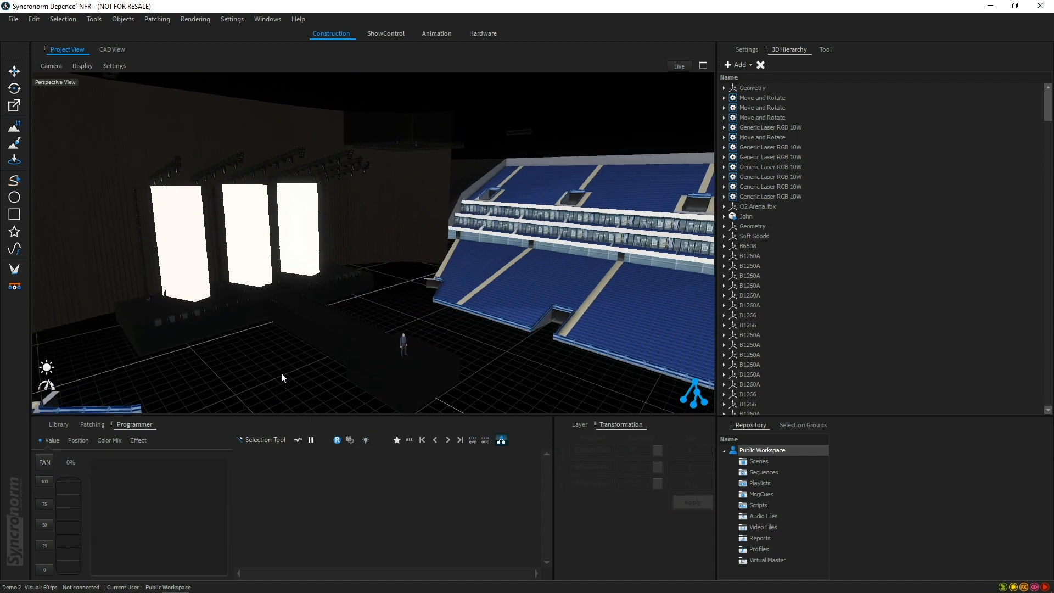
Release all Programmer values for the screens and the tall dark box
{"action": "left_click", "coordinate": [336, 440]}
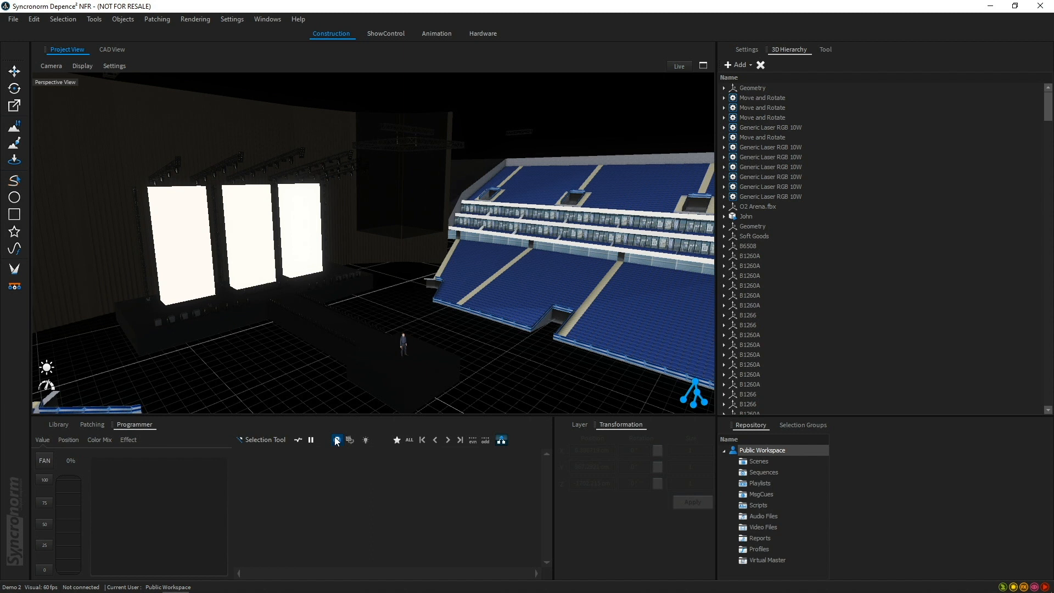
{"action": "scroll", "coordinate": [268, 277], "scroll_direction": "down", "scroll_amount": 3}
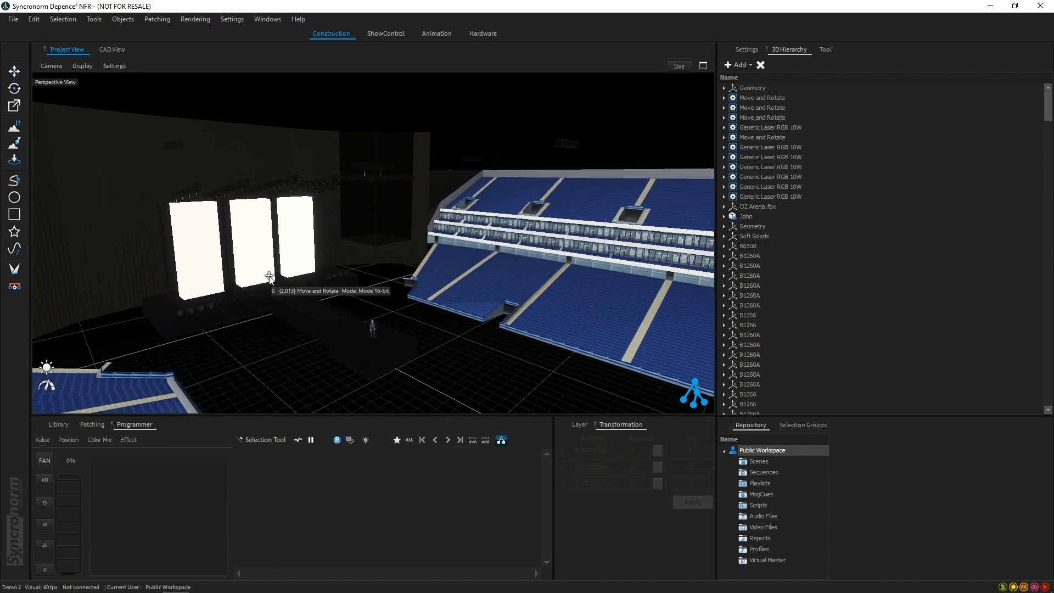
{"action": "middle_click_drag", "start_coordinate": [291, 322], "coordinate": [276, 299]}
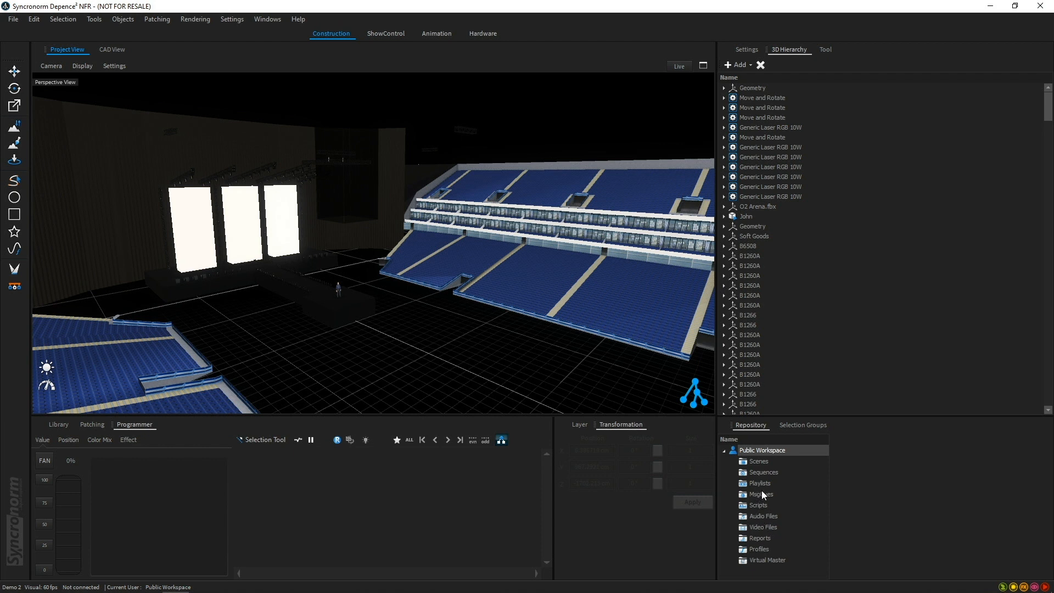
Create a new sequence named Demo in the Public Workspace repository
{"action": "left_click", "coordinate": [763, 473]}
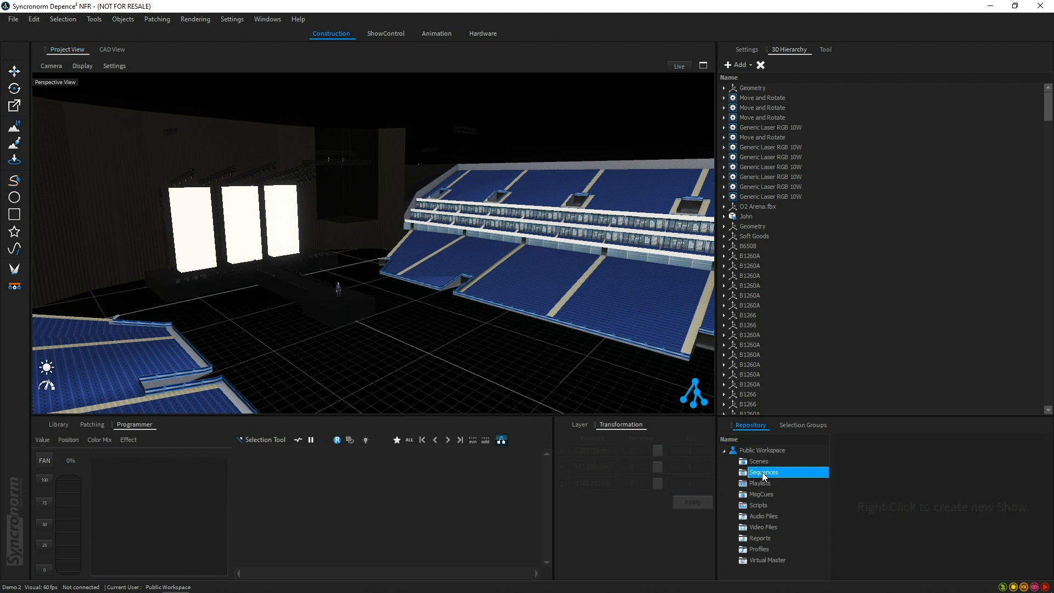
{"action": "right_click", "coordinate": [871, 479]}
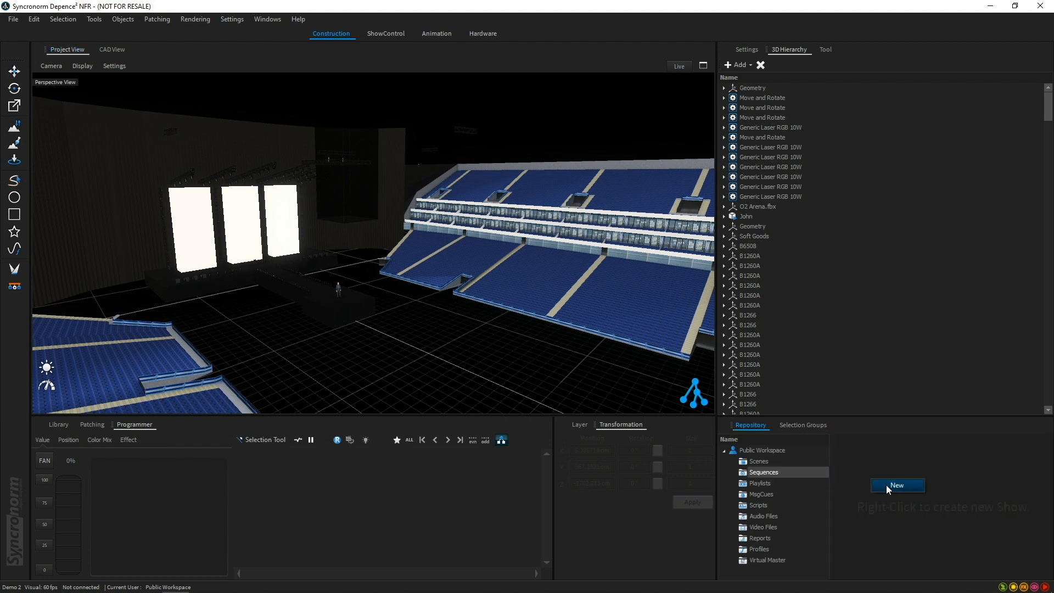
{"action": "left_click", "coordinate": [886, 486]}
{"action": "type", "text": "Demo"}
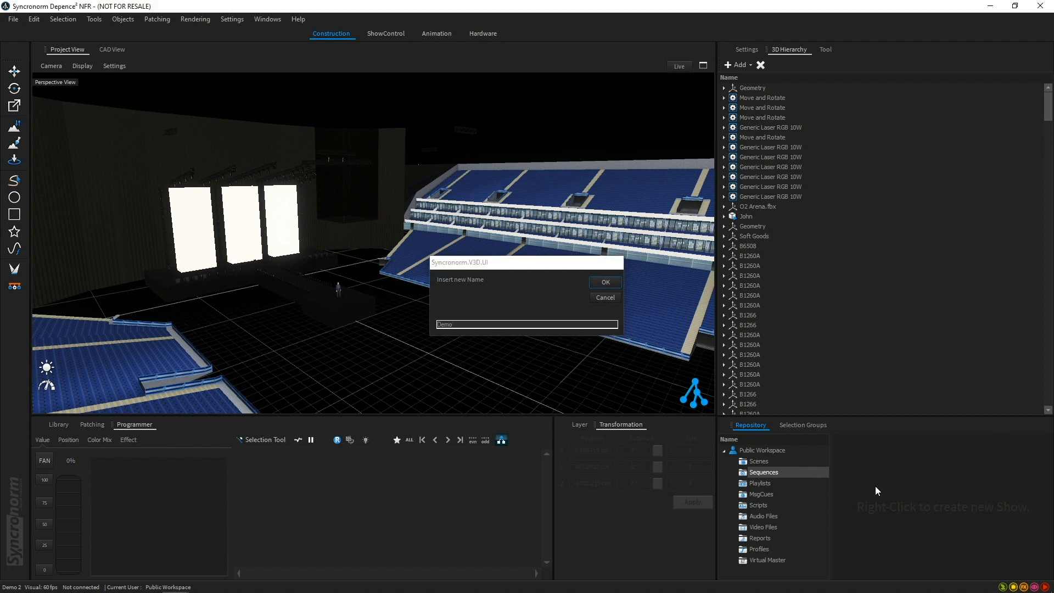
{"action": "key", "text": "Return"}
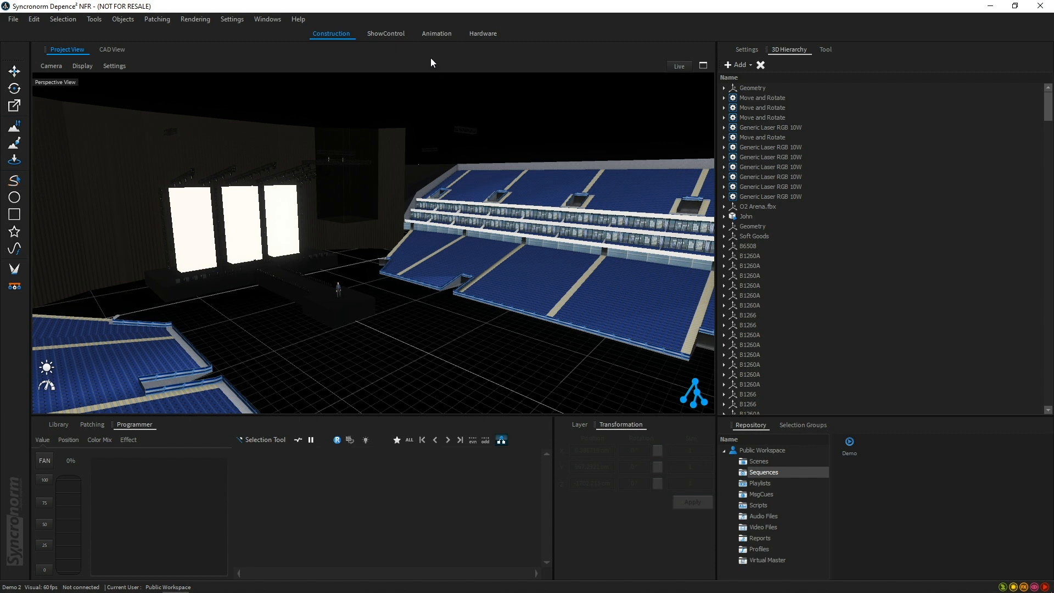
Switch to the Animation workspace and open the Demo sequence in the Show Sequencer
{"action": "left_click", "coordinate": [433, 34]}
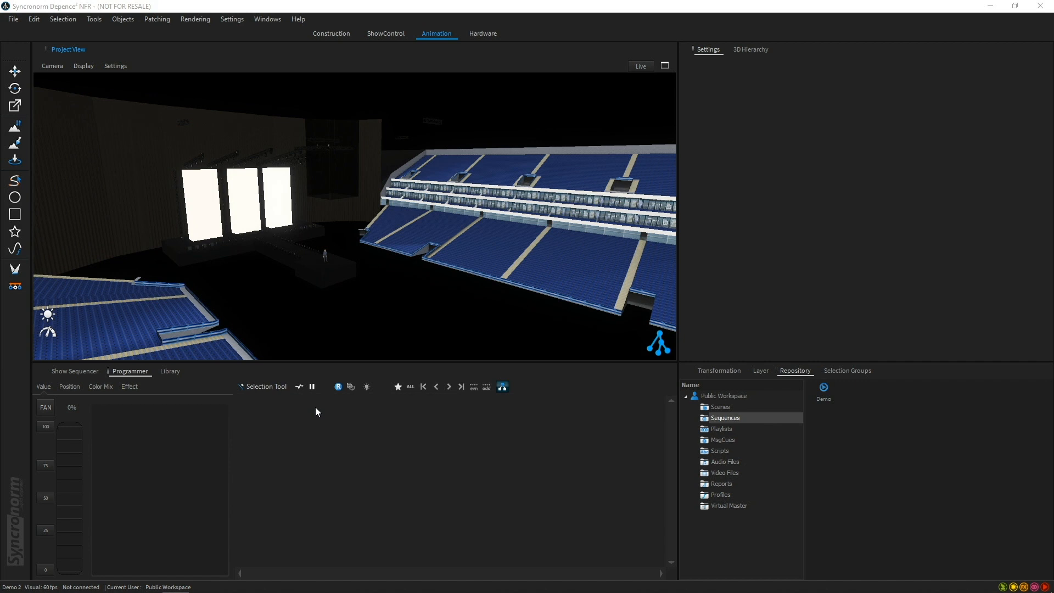
{"action": "left_click", "coordinate": [67, 374]}
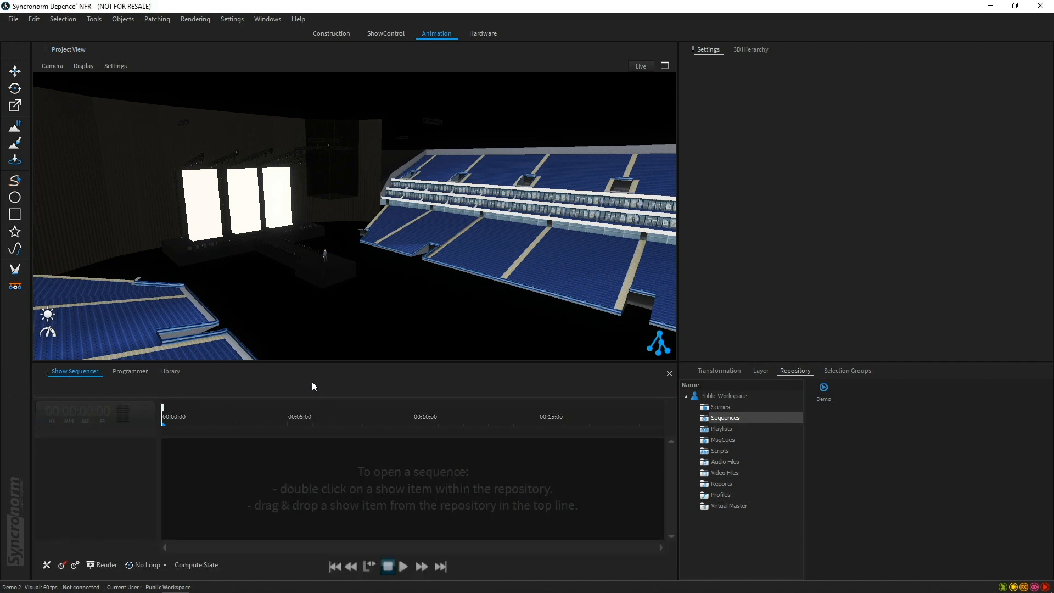
{"action": "scroll", "coordinate": [231, 167], "scroll_direction": "up", "scroll_amount": 3}
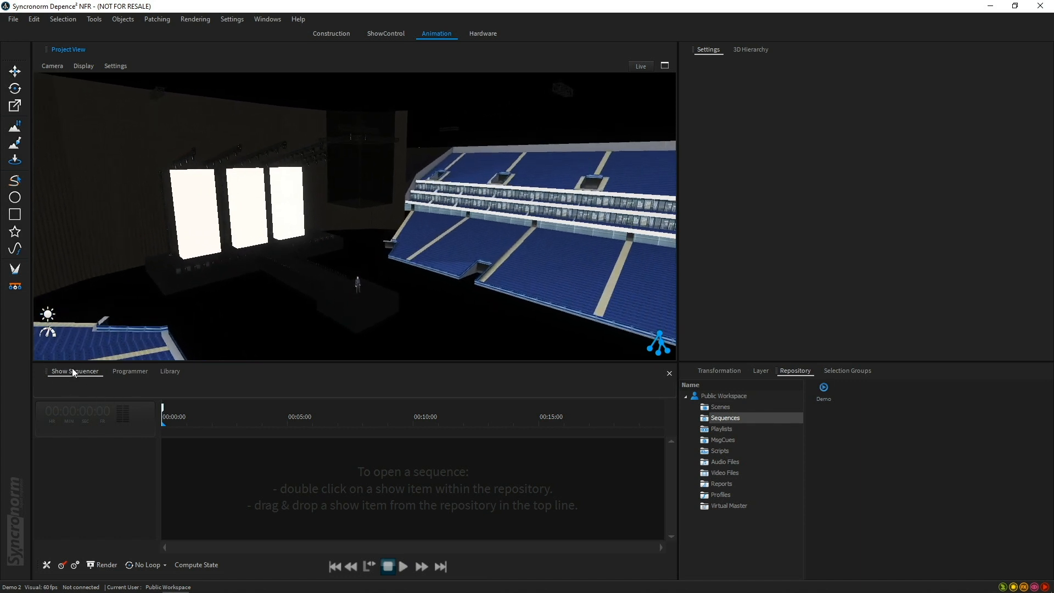
{"action": "left_click", "coordinate": [268, 19]}
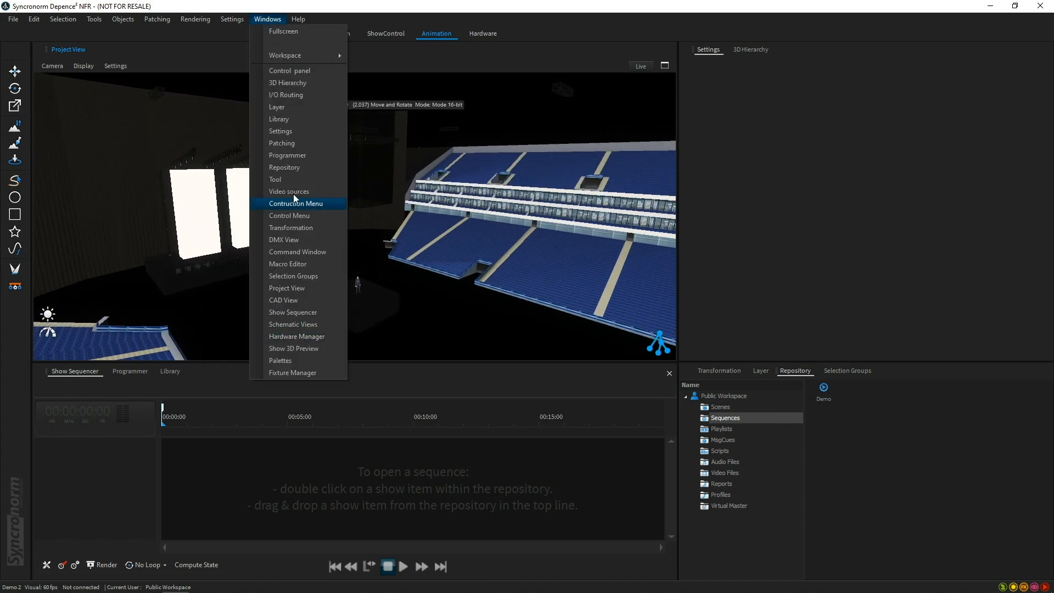
{"action": "left_click", "coordinate": [441, 308]}
{"action": "middle_click_drag", "start_coordinate": [325, 317], "coordinate": [344, 314]}
{"action": "double_click", "coordinate": [822, 387]}
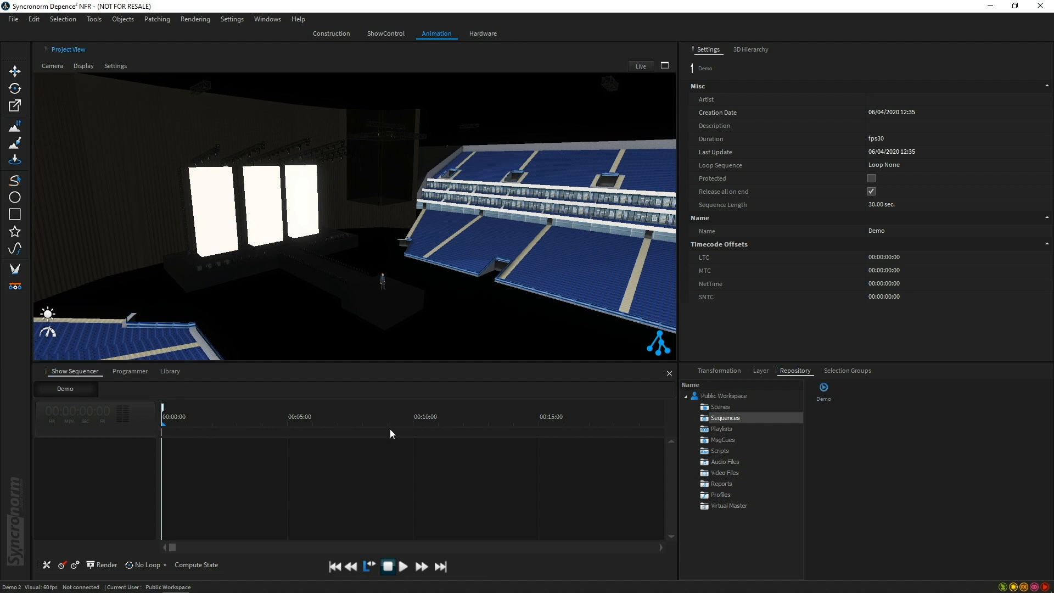
{"action": "scroll", "coordinate": [329, 484], "scroll_direction": "up", "scroll_amount": 1, "text": "alt"}
{"action": "scroll", "coordinate": [329, 484], "scroll_direction": "down", "scroll_amount": 4, "text": "alt"}
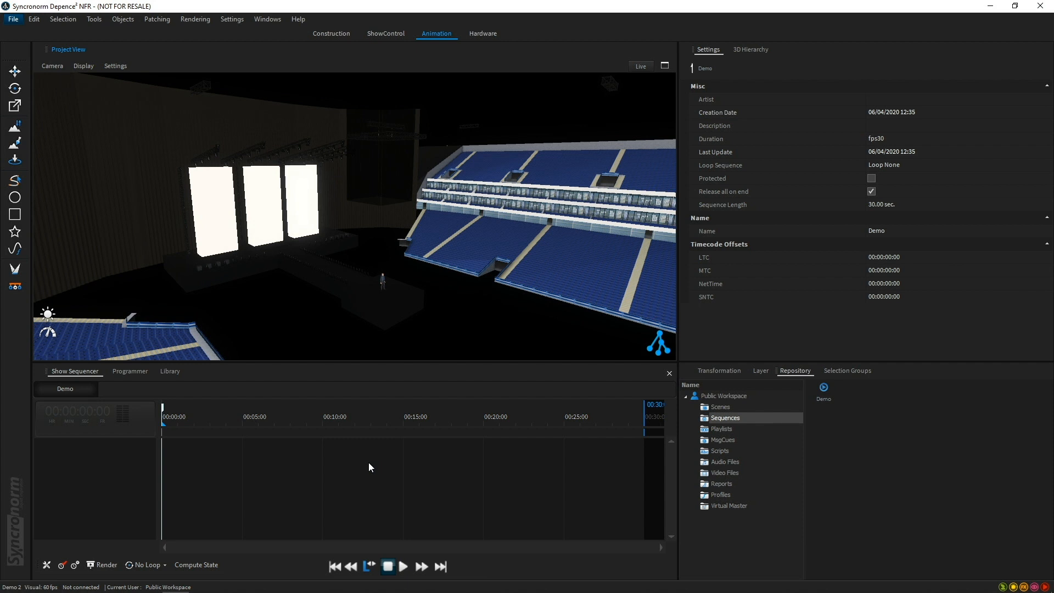
Review the network adapter options for the sACN protocol in the Network Settings and close them without changes
{"action": "left_click", "coordinate": [223, 19]}
{"action": "left_click", "coordinate": [233, 30]}
{"action": "left_click", "coordinate": [722, 244]}
{"action": "left_click", "coordinate": [722, 243]}
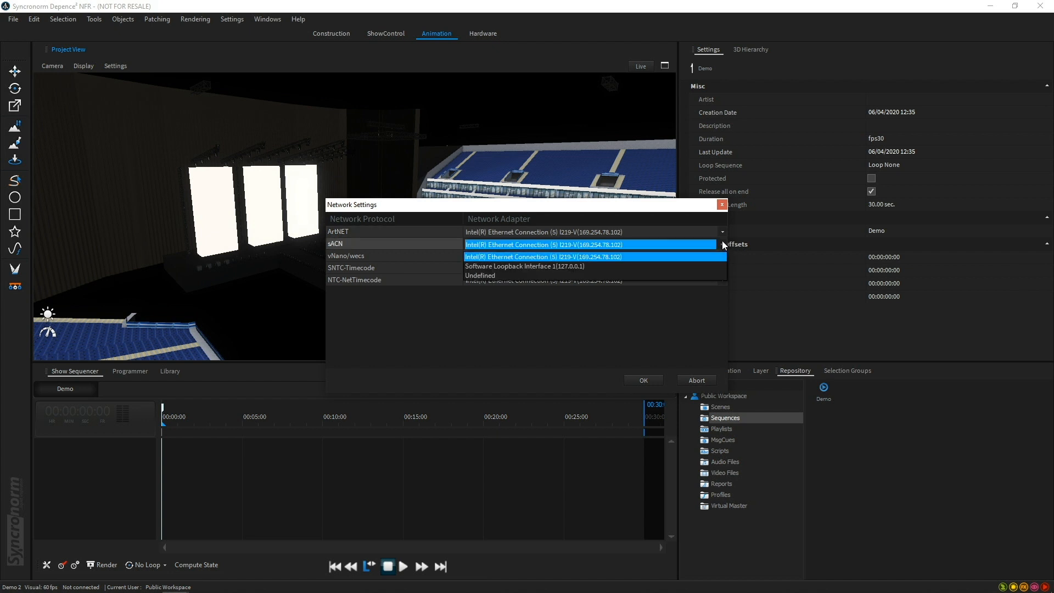
{"action": "left_click", "coordinate": [723, 243]}
{"action": "left_click", "coordinate": [721, 204]}
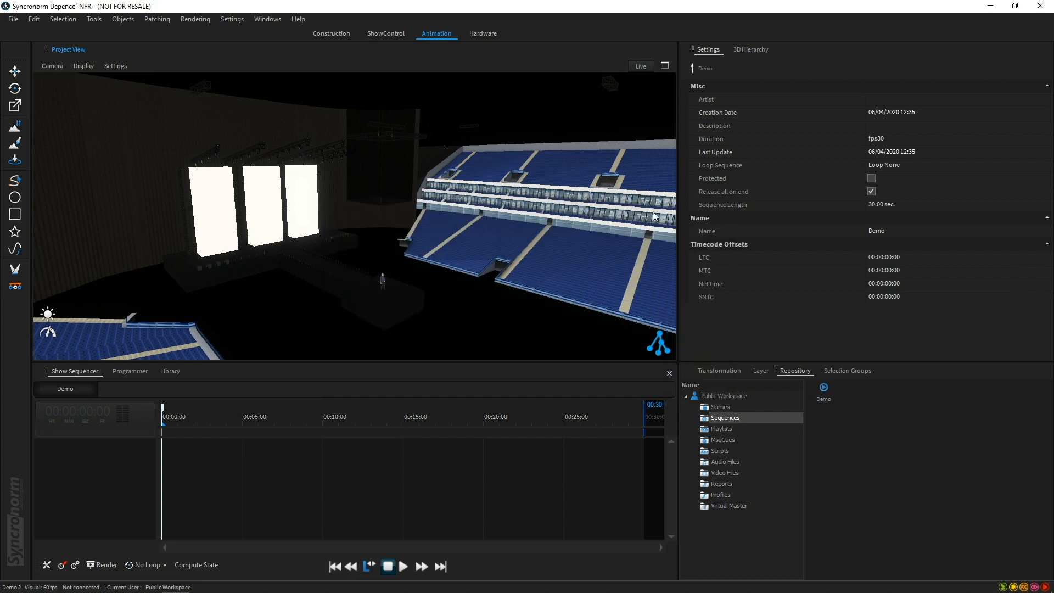
Add a Virtual ShowPlayer in the Hardware Manager
{"action": "left_click", "coordinate": [481, 34]}
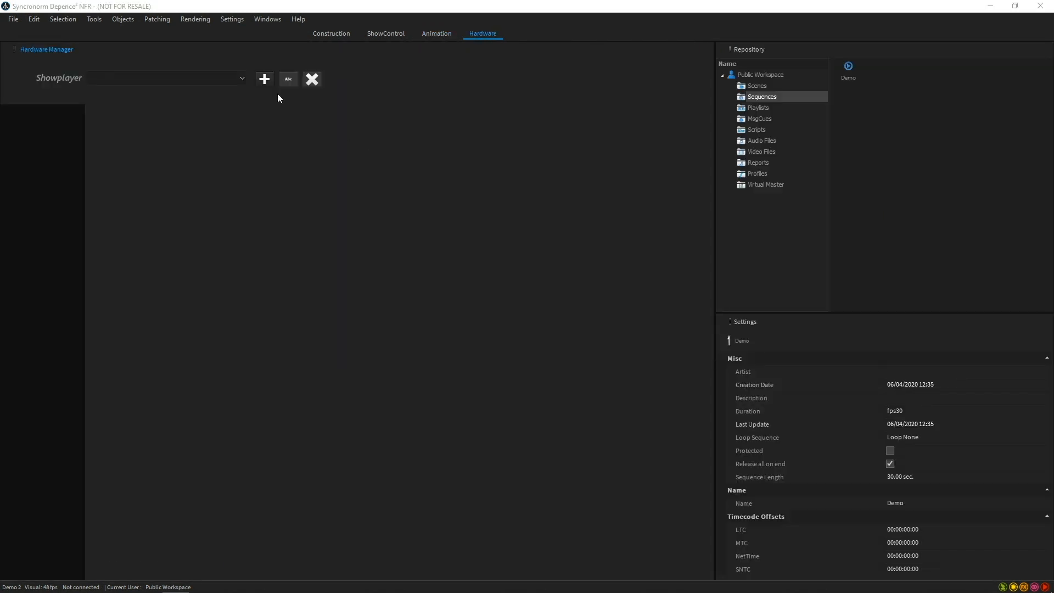
{"action": "left_click", "coordinate": [264, 79]}
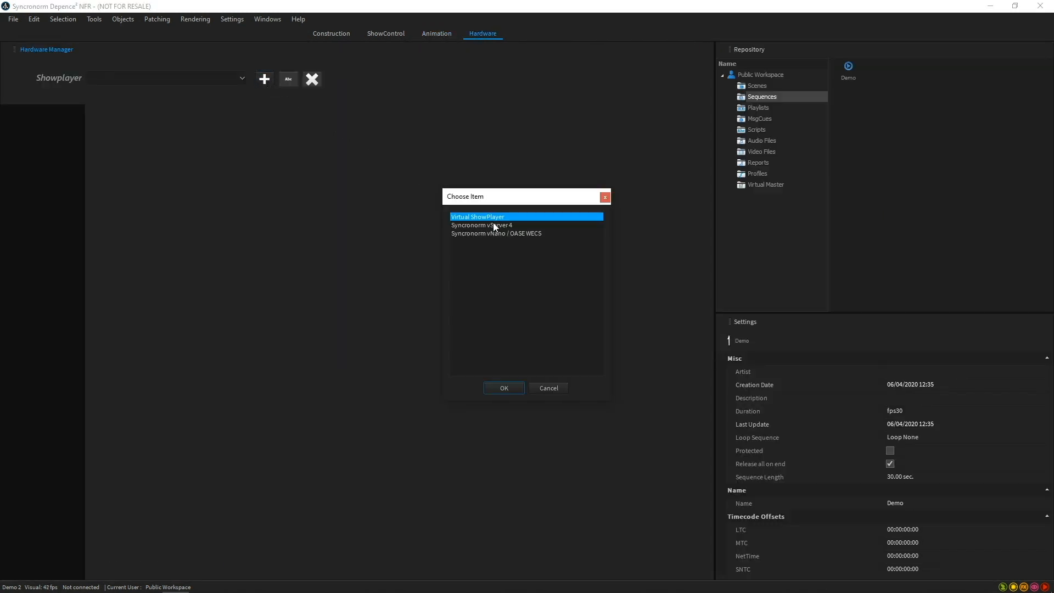
{"action": "left_click", "coordinate": [506, 387]}
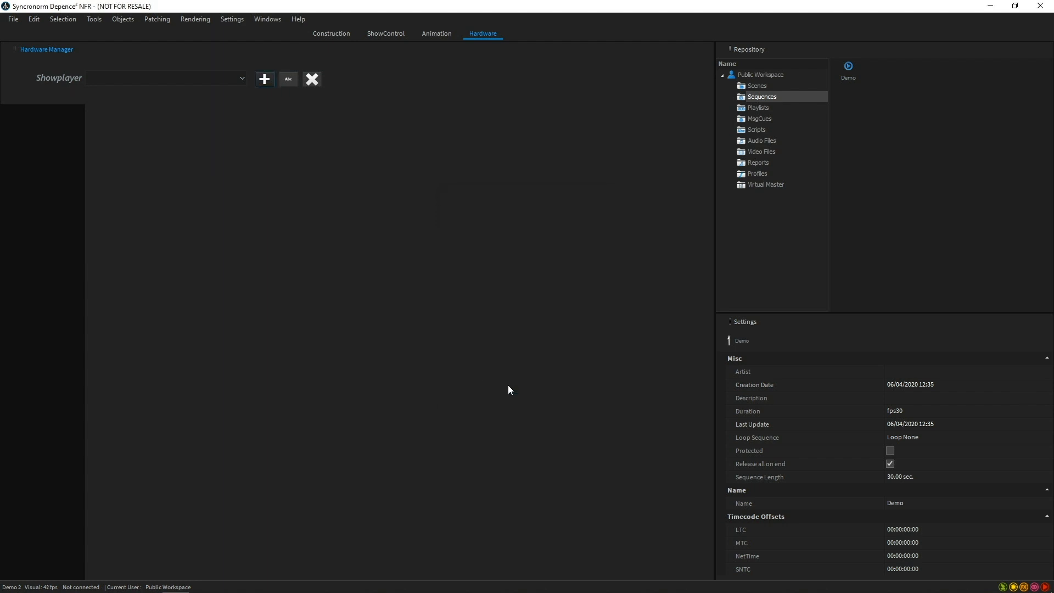
Examine the Virtual ShowPlayer's ArtNet and ACN input settings
{"action": "left_click", "coordinate": [47, 183]}
{"action": "left_click", "coordinate": [41, 223]}
{"action": "left_click", "coordinate": [44, 204]}
{"action": "left_click", "coordinate": [44, 220]}
{"action": "left_click", "coordinate": [51, 199]}
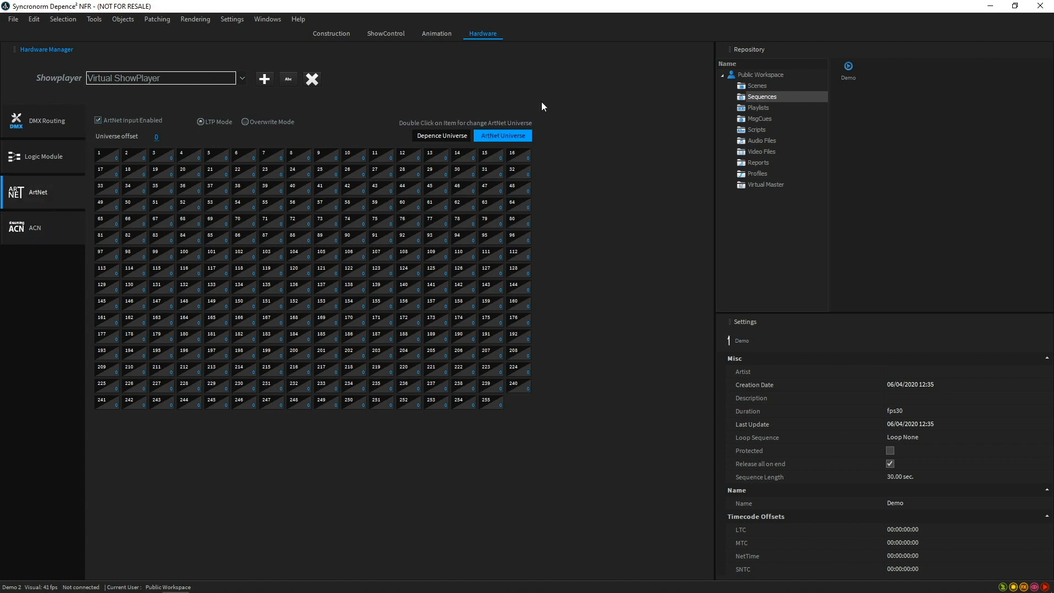
Return to the Demo sequence in the Animation workspace and add a new DMX Stream track
{"action": "left_click", "coordinate": [386, 34]}
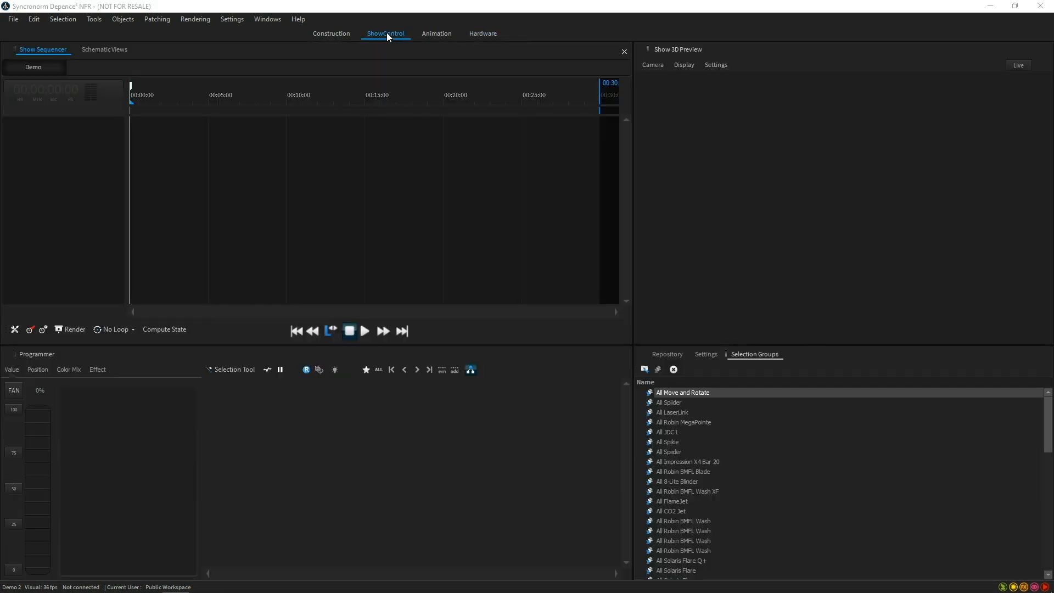
{"action": "left_click", "coordinate": [424, 34]}
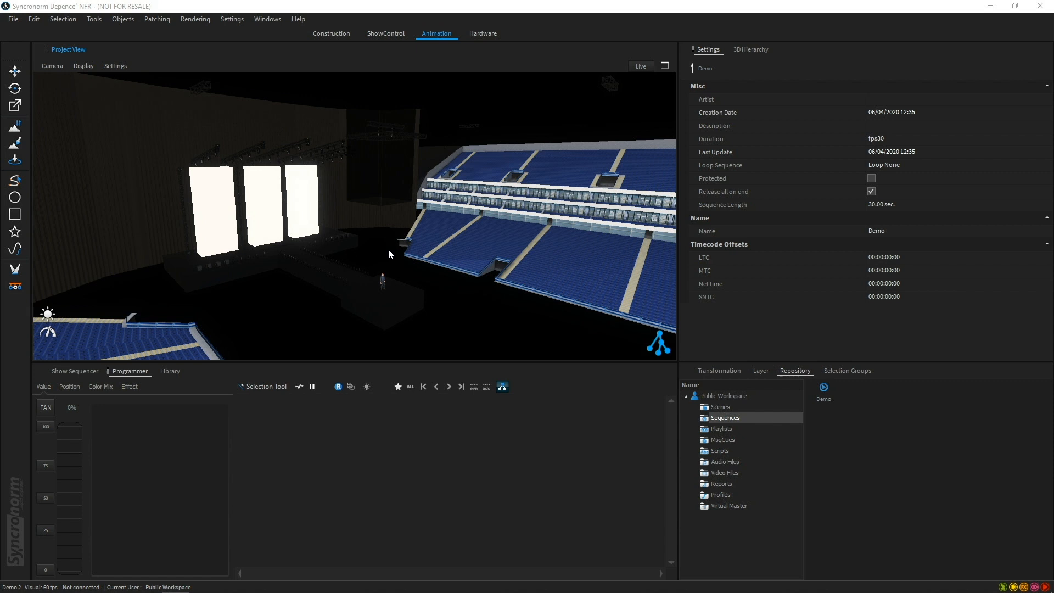
{"action": "left_click", "coordinate": [83, 371]}
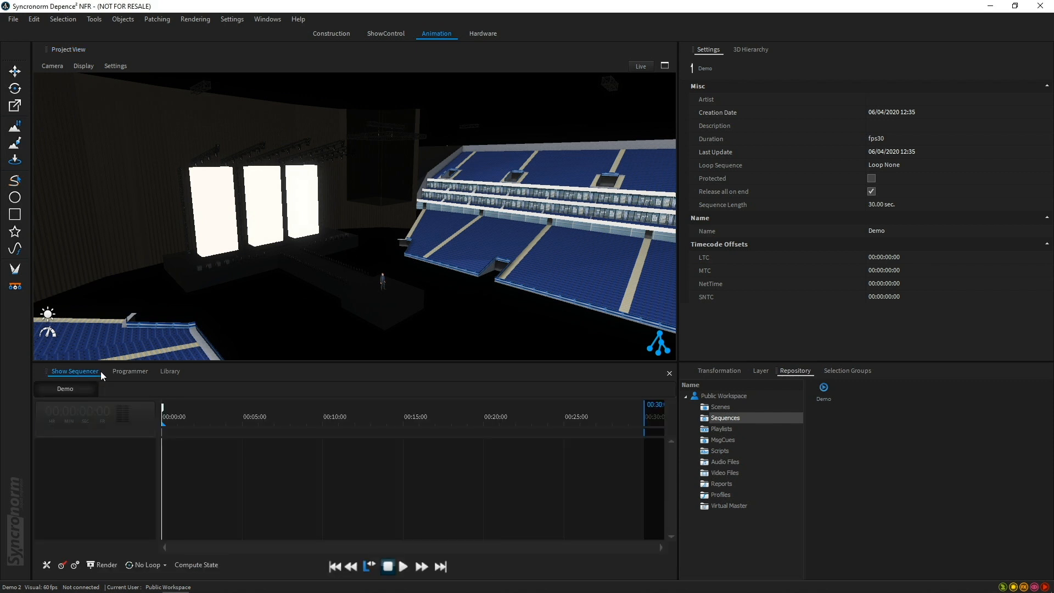
{"action": "right_click", "coordinate": [127, 468]}
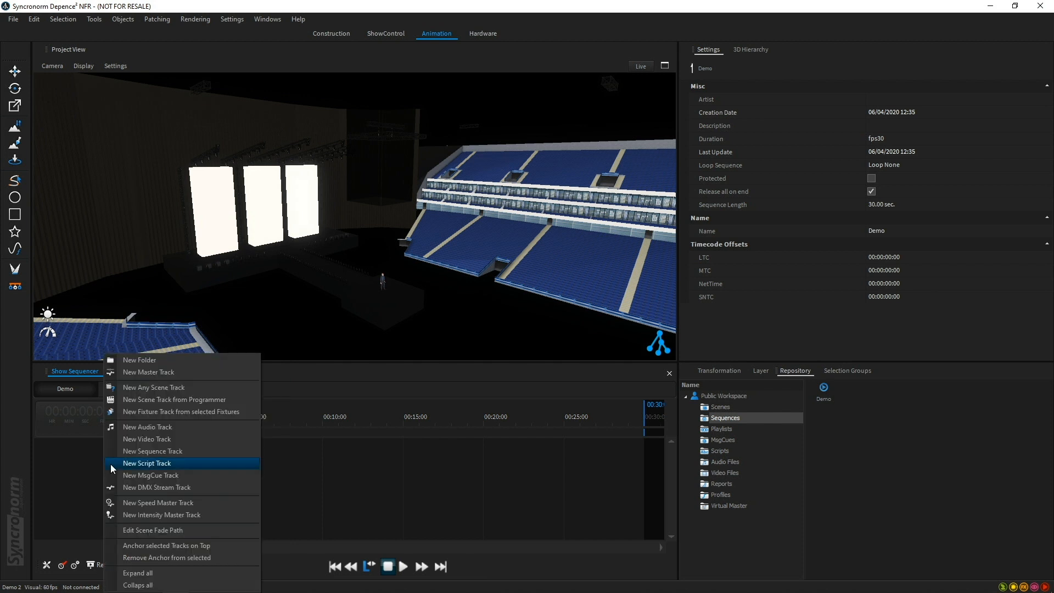
{"action": "left_click", "coordinate": [114, 489]}
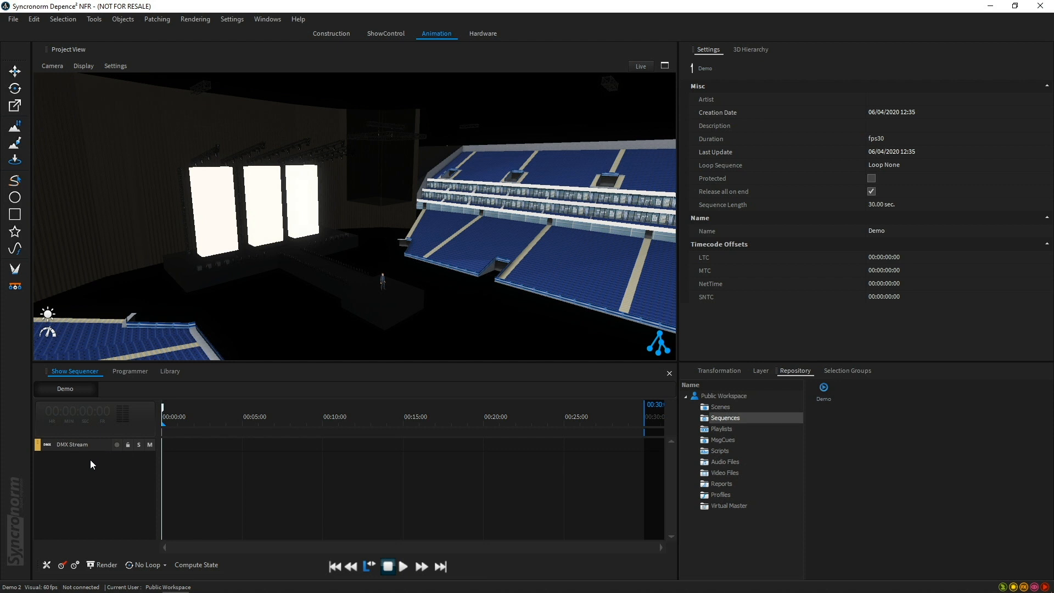
Record a test DMX clip of about 6 seconds on the DMX Stream track and delete that clip
{"action": "left_click", "coordinate": [117, 445]}
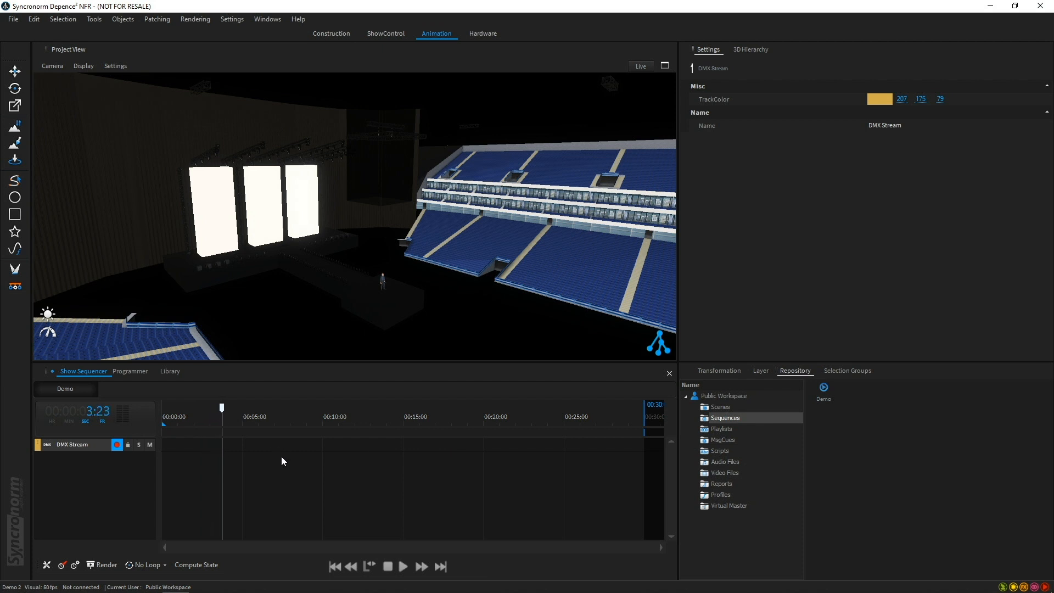
{"action": "left_click", "coordinate": [116, 444]}
{"action": "left_click", "coordinate": [226, 445]}
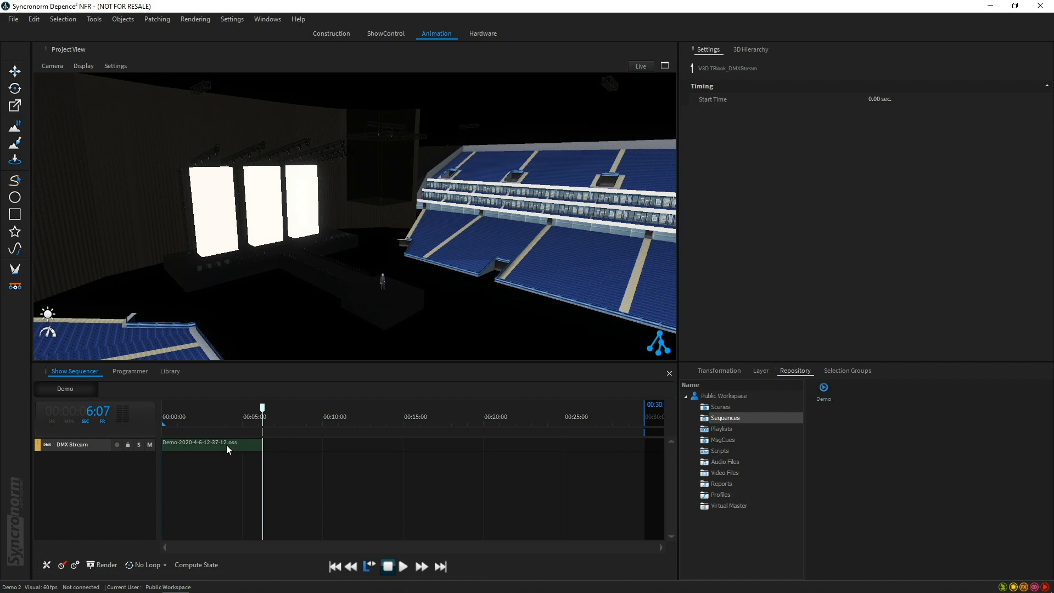
{"action": "right_click", "coordinate": [226, 444]}
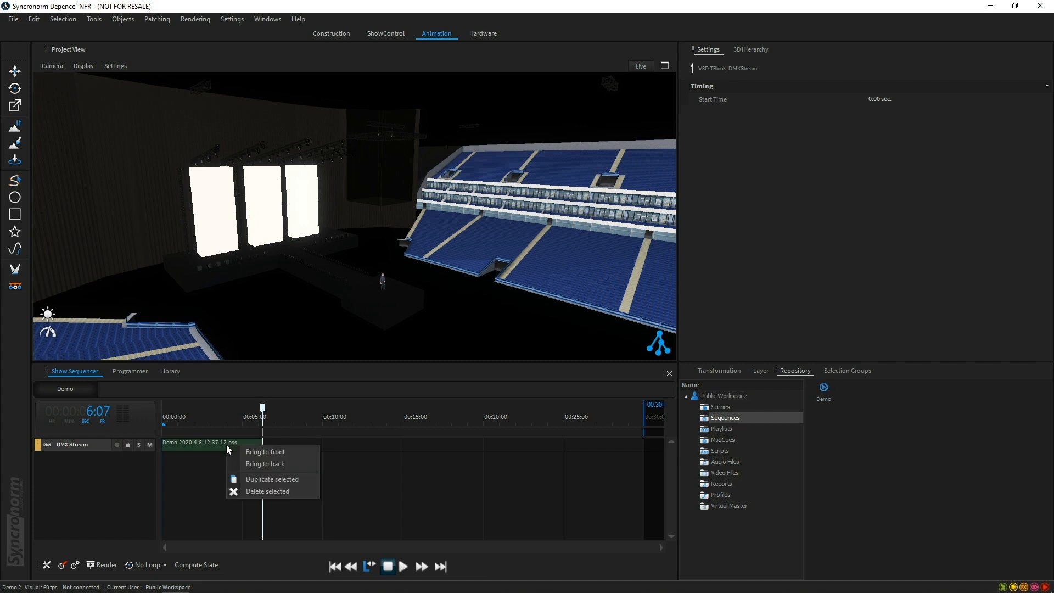
{"action": "left_click", "coordinate": [258, 491]}
{"action": "left_click", "coordinate": [497, 345]}
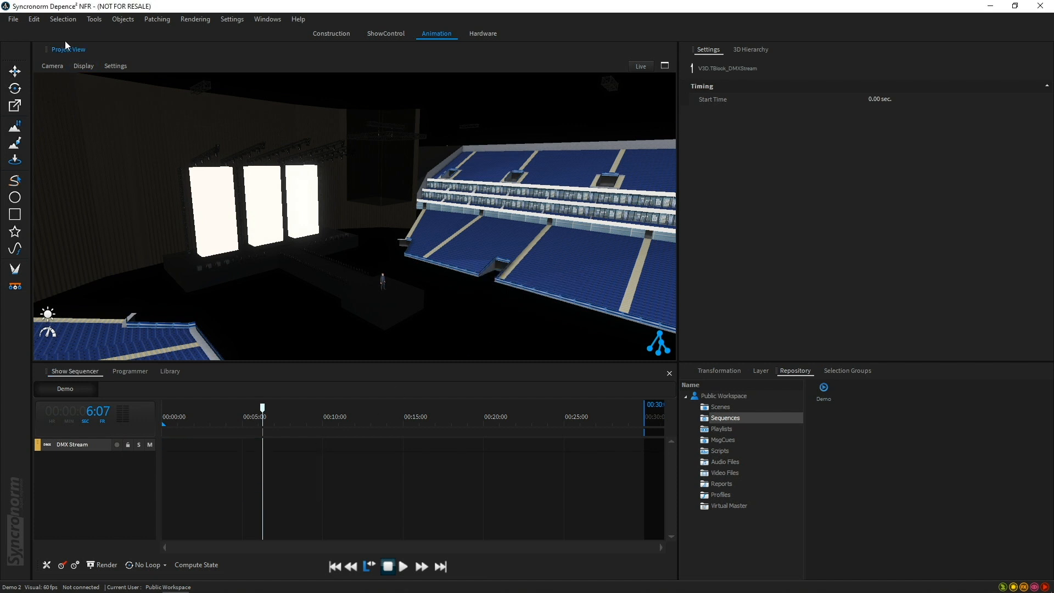
Close the current project and open the project stored in the Demo 3 folder
{"action": "left_click", "coordinate": [13, 19]}
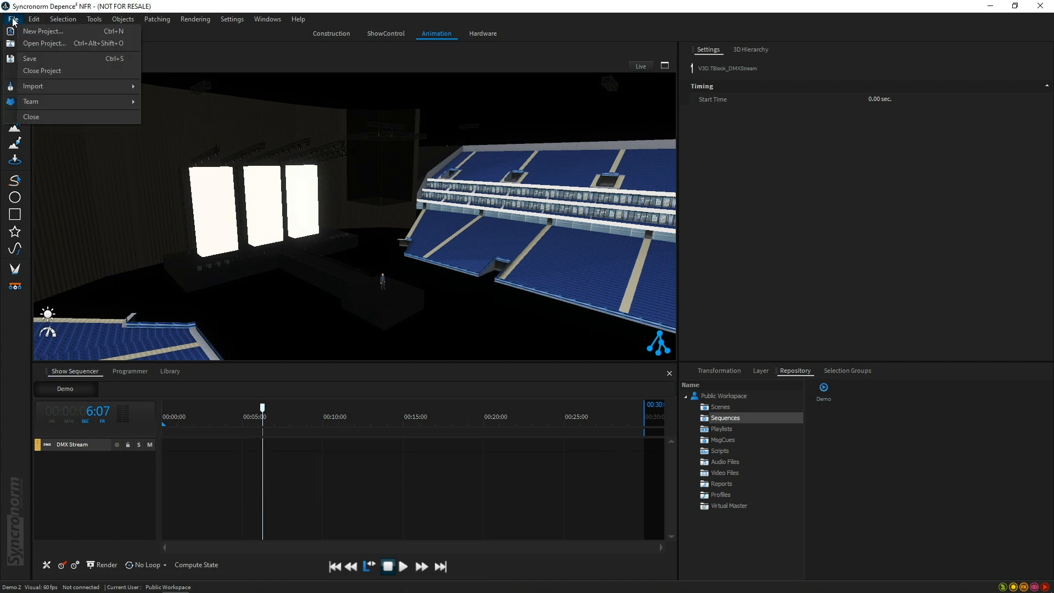
{"action": "left_click", "coordinate": [27, 45]}
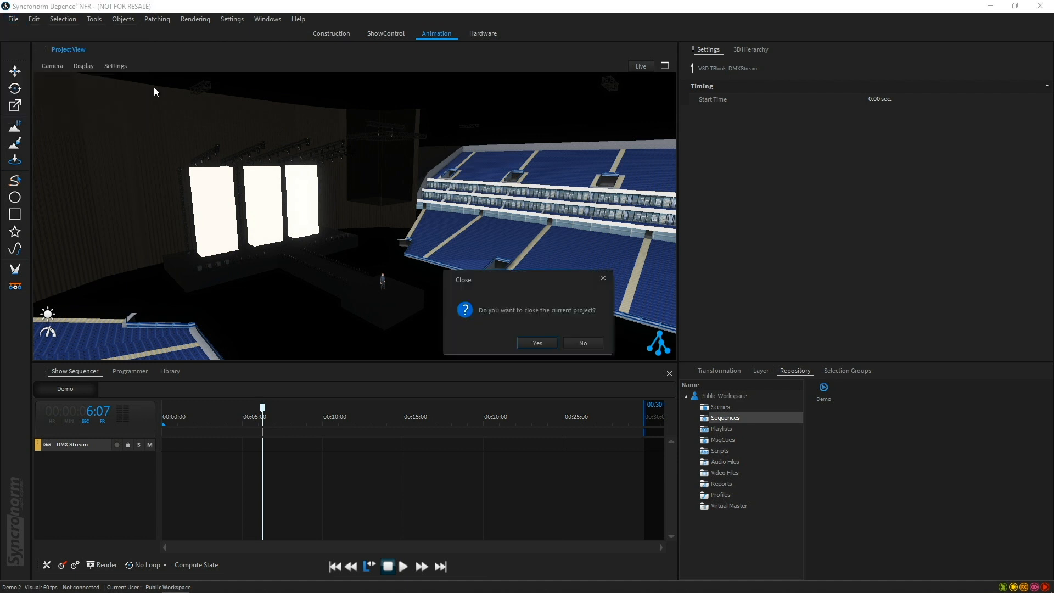
{"action": "left_click", "coordinate": [529, 337]}
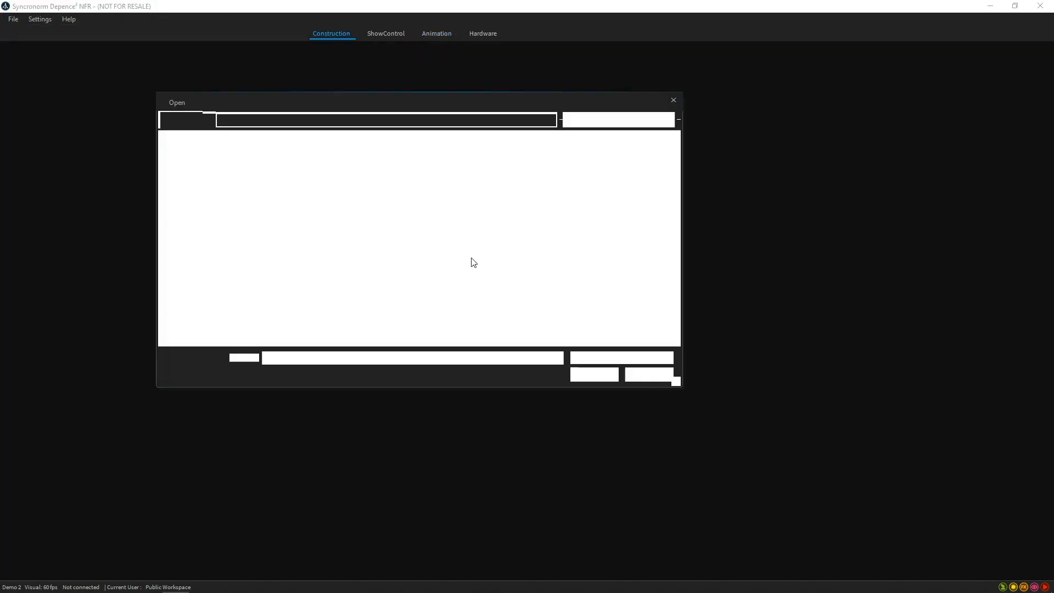
{"action": "left_click", "coordinate": [354, 193]}
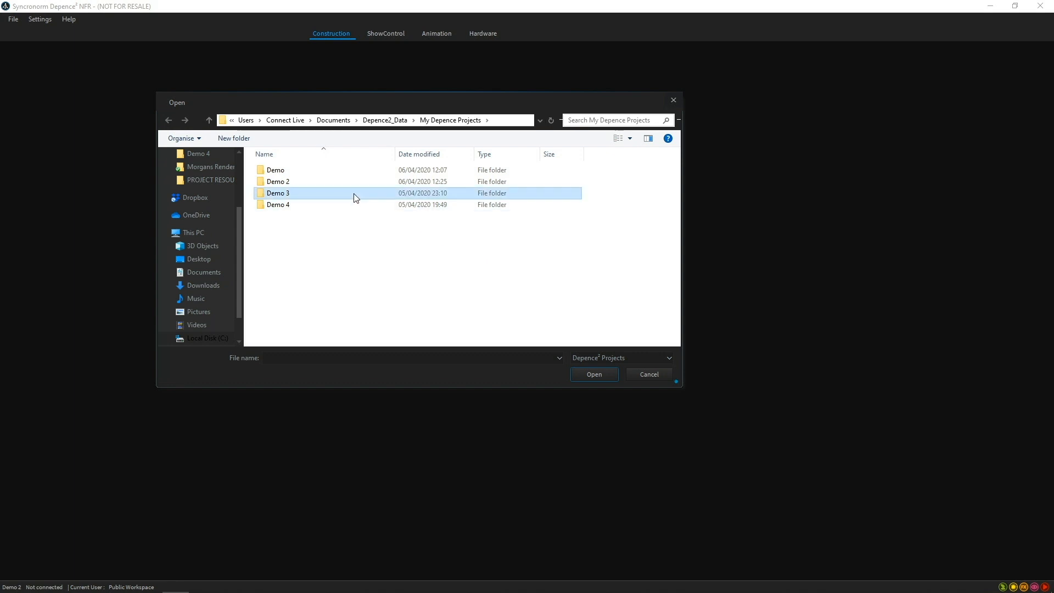
{"action": "double_click", "coordinate": [354, 193]}
{"action": "left_click", "coordinate": [378, 182]}
{"action": "left_click", "coordinate": [594, 375]}
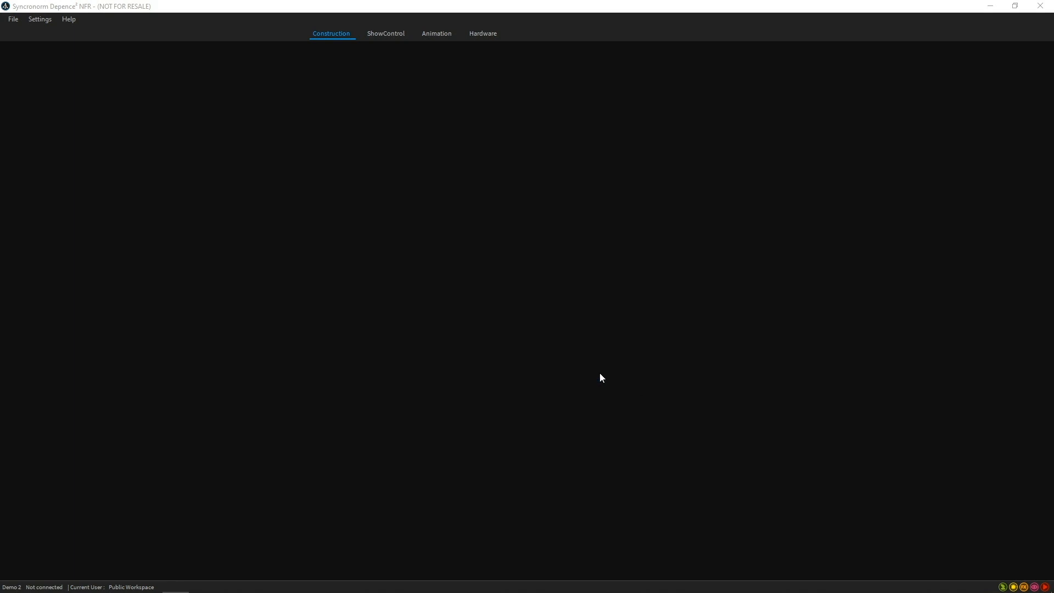
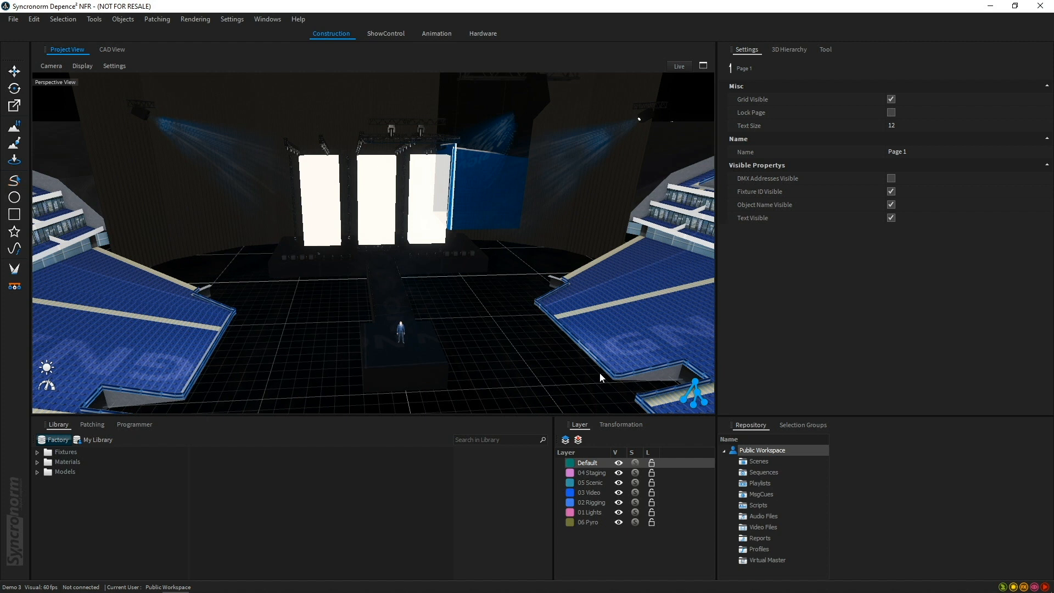
Open the Show sequence from the repository and display it in the Animation workspace's Show Sequencer
{"action": "left_click", "coordinate": [758, 472]}
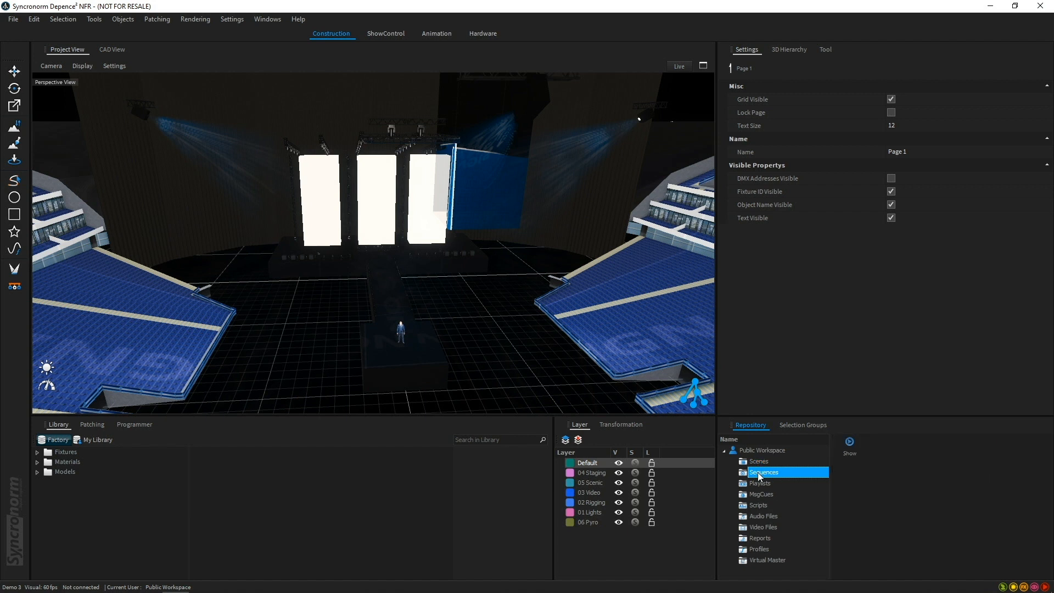
{"action": "double_click", "coordinate": [849, 443]}
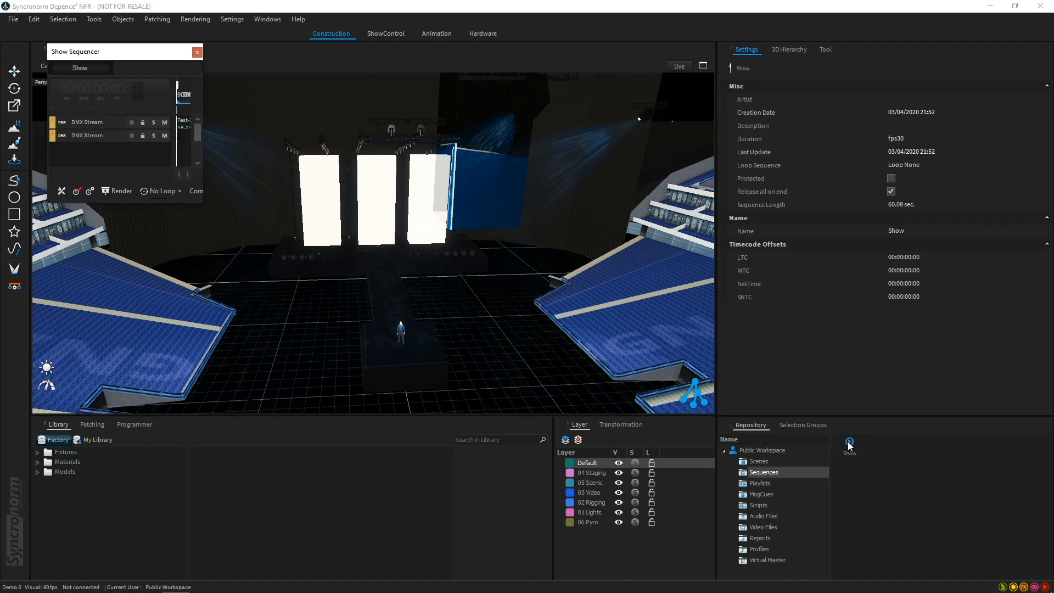
{"action": "left_click", "coordinate": [434, 33]}
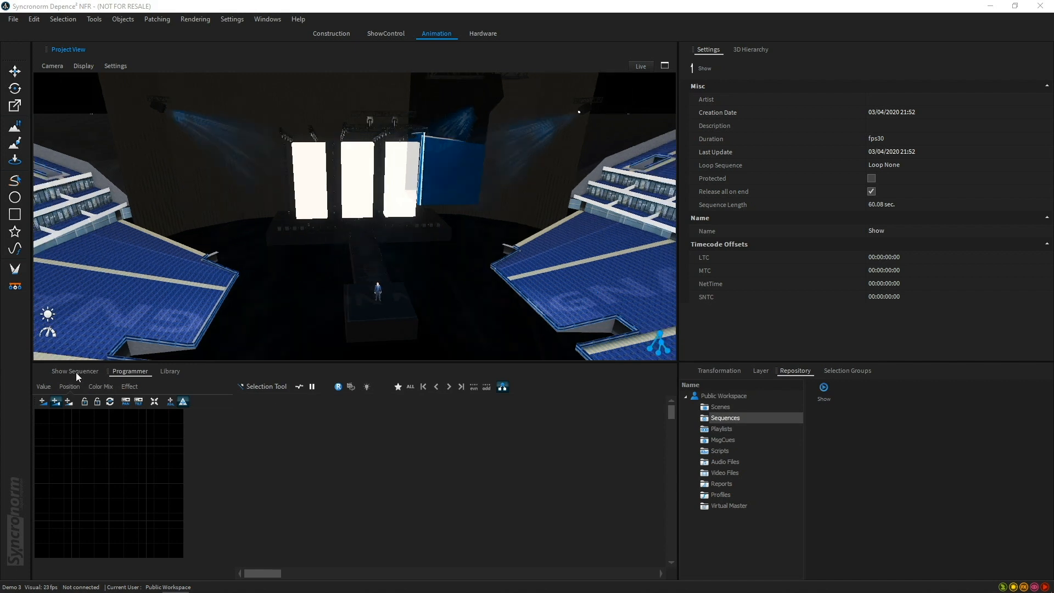
{"action": "left_click", "coordinate": [75, 371]}
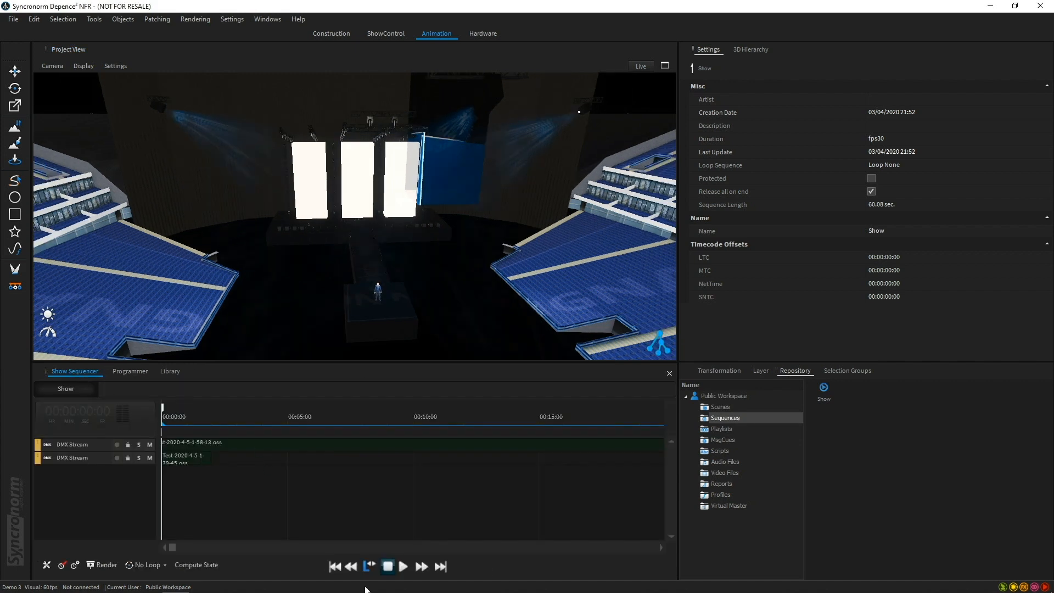
Play the Show sequence, pause it at about 2 seconds 25 frames, and select the upper DMX Stream track
{"action": "left_click", "coordinate": [403, 567]}
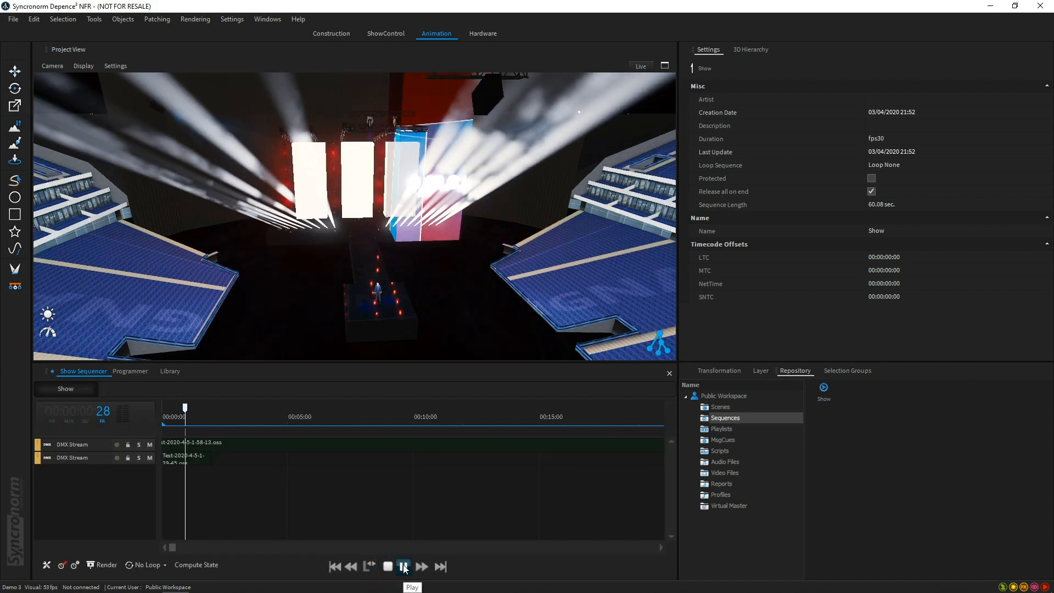
{"action": "left_click", "coordinate": [404, 566]}
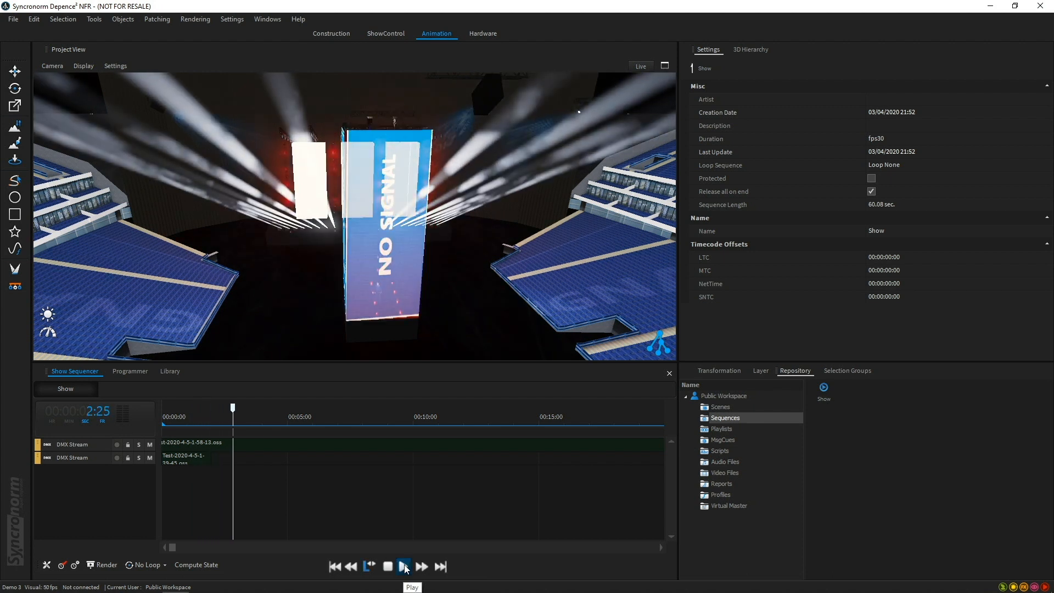
{"action": "middle_click_drag", "start_coordinate": [301, 237], "coordinate": [367, 277]}
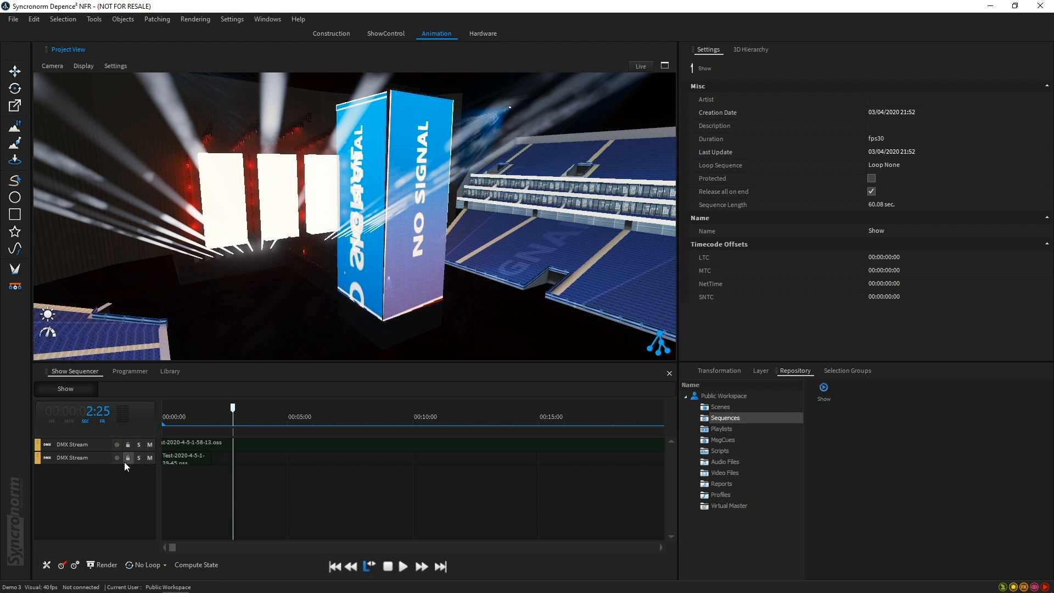
{"action": "left_click", "coordinate": [76, 448]}
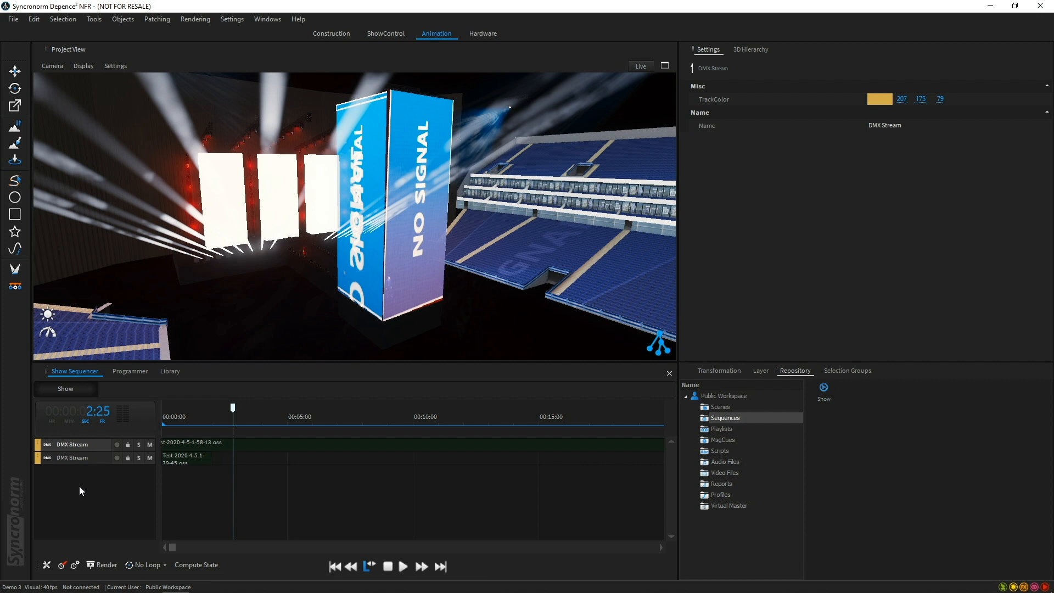
Examine the paused lighting look, the three screens and the lowered video box from the front, above and the side
{"action": "left_click", "coordinate": [331, 340]}
{"action": "right_click_drag", "start_coordinate": [396, 269], "coordinate": [312, 280]}
{"action": "mouse_move", "coordinate": [289, 163]}
{"action": "right_mouse_down"}
{"action": "mouse_move", "coordinate": [301, 191]}
{"action": "mouse_move", "coordinate": [261, 263]}
{"action": "mouse_move", "coordinate": [196, 206]}
{"action": "mouse_move", "coordinate": [247, 225]}
{"action": "mouse_move", "coordinate": [236, 227]}
{"action": "right_mouse_up"}
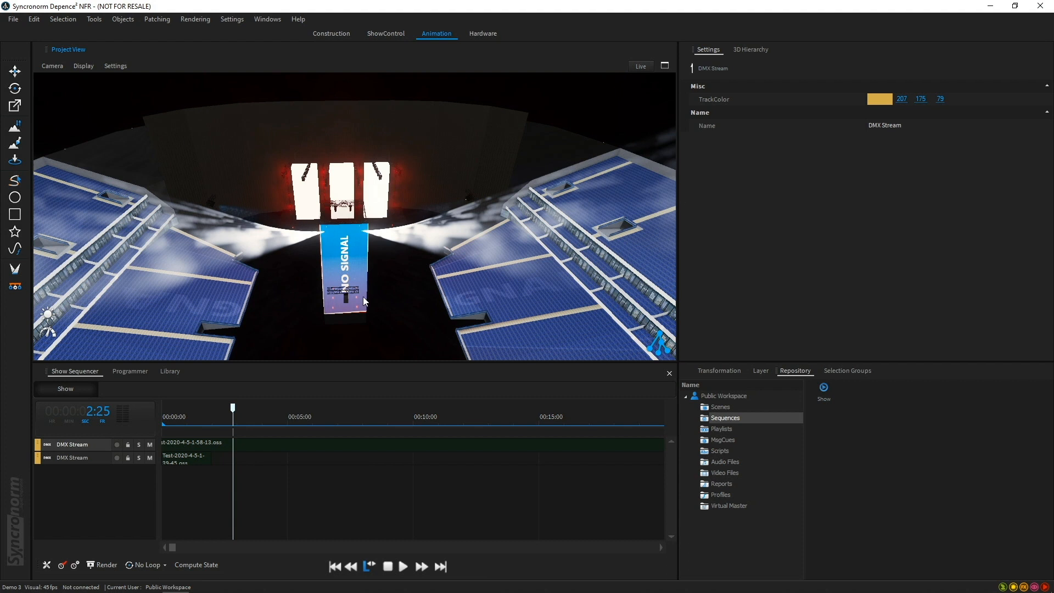
{"action": "scroll", "coordinate": [332, 280], "scroll_direction": "up", "scroll_amount": 4}
{"action": "scroll", "coordinate": [332, 281], "scroll_direction": "up", "scroll_amount": 2}
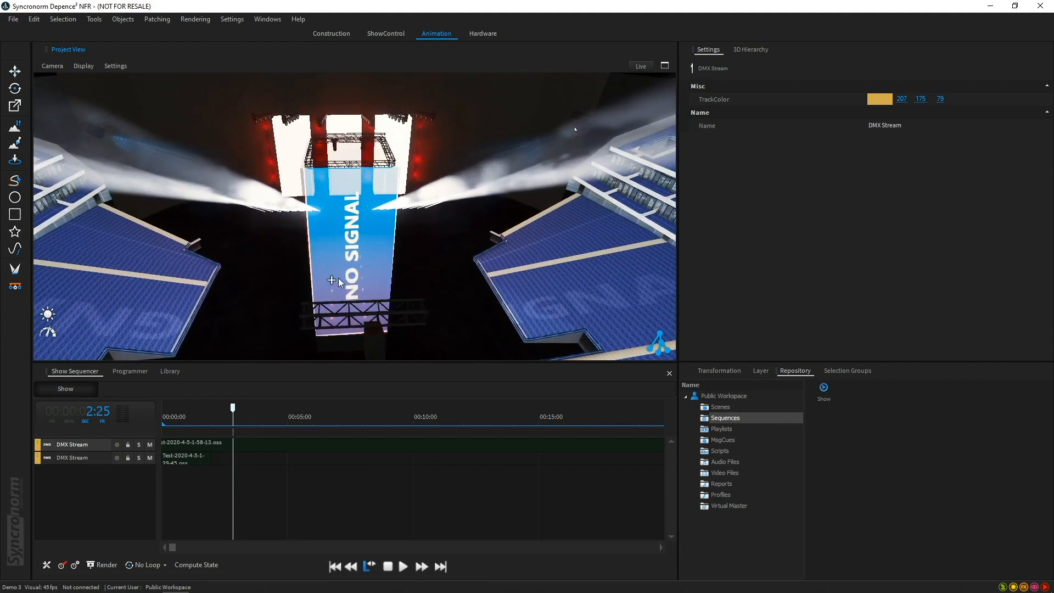
{"action": "right_click_drag", "start_coordinate": [342, 275], "coordinate": [367, 258]}
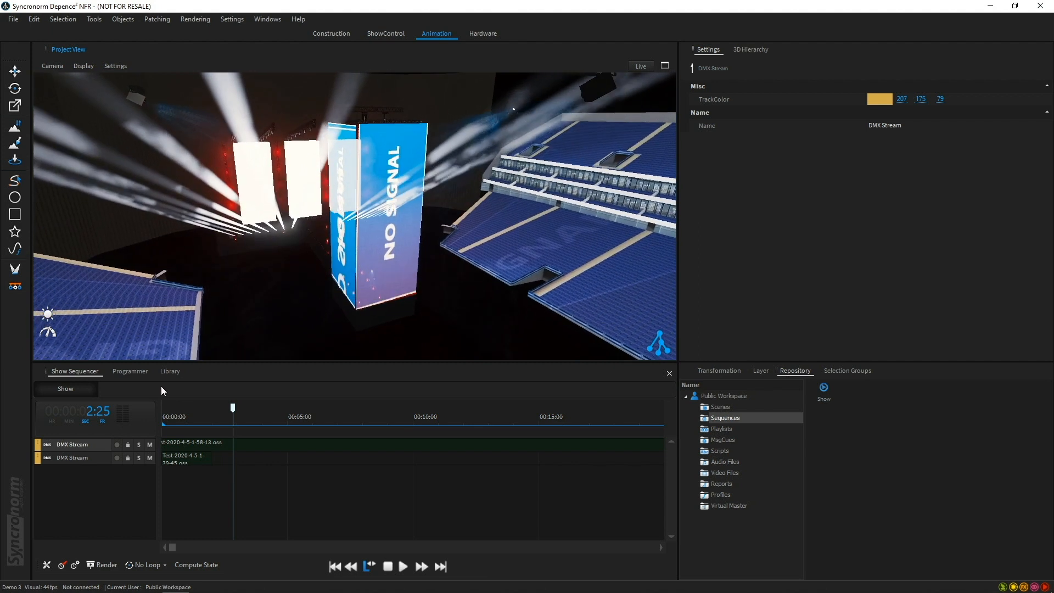
Place one Video Projector from the library's generic video fixtures on the arena floor in front of the stage
{"action": "left_click", "coordinate": [168, 372]}
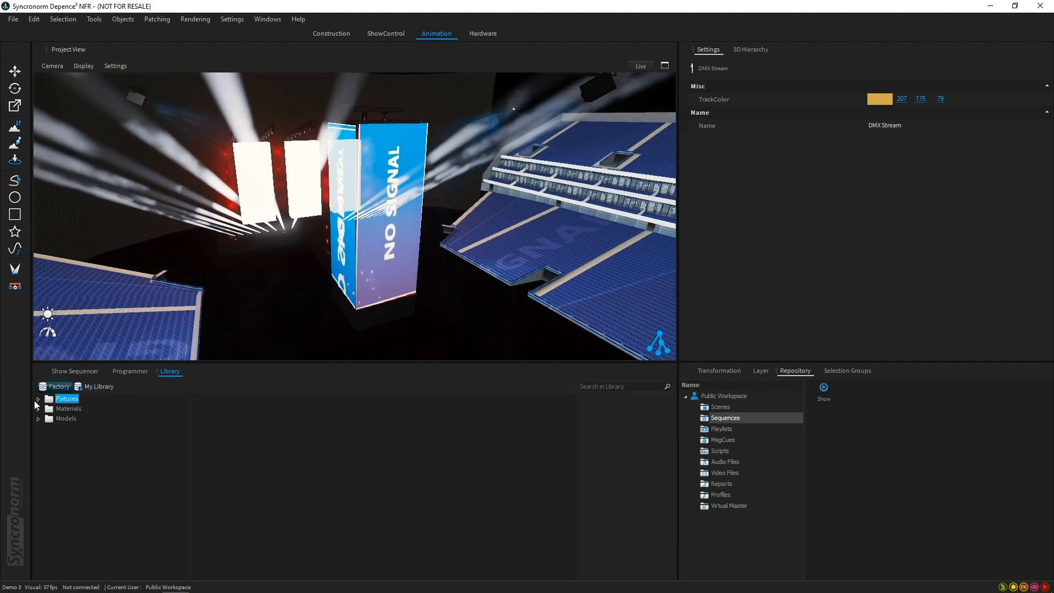
{"action": "left_click", "coordinate": [70, 458]}
{"action": "left_click", "coordinate": [49, 458]}
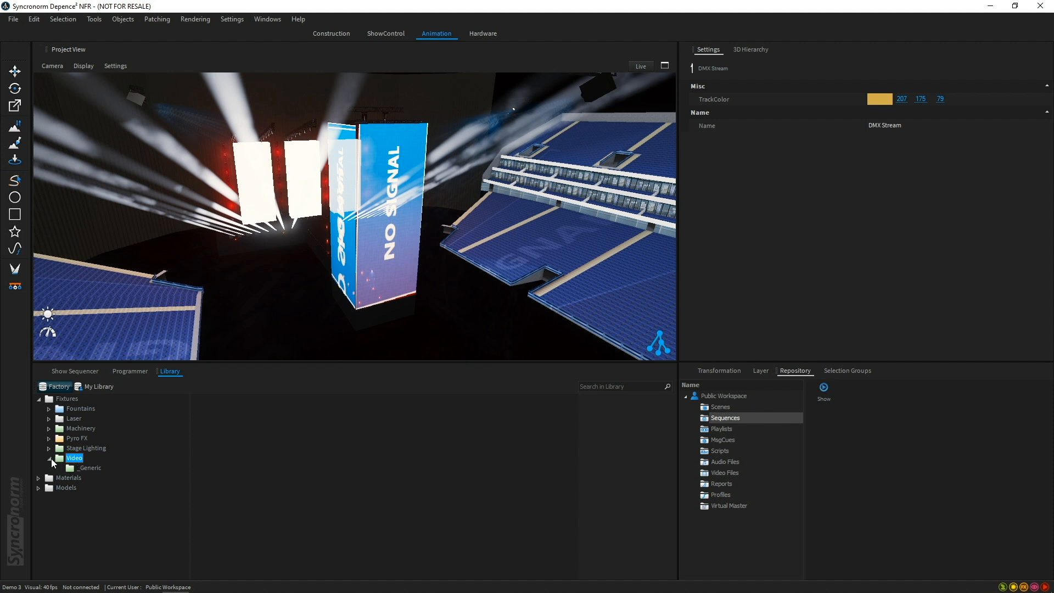
{"action": "left_click", "coordinate": [82, 468]}
{"action": "left_click_drag", "start_coordinate": [254, 416], "coordinate": [290, 339]}
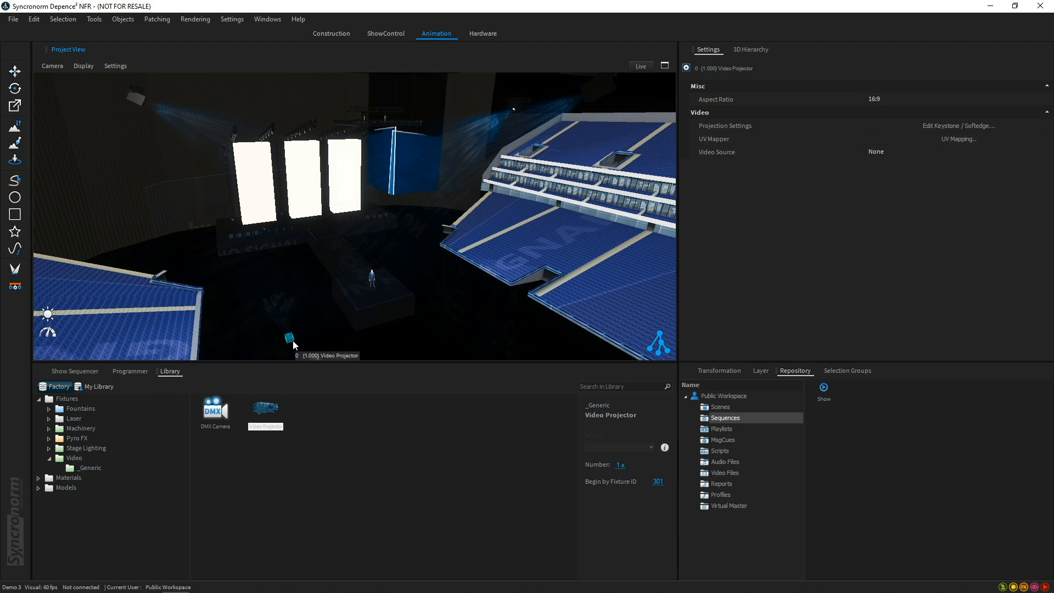
Delete the Video Projector placed on the arena floor in front of the stage
{"action": "right_click", "coordinate": [292, 340]}
{"action": "left_click", "coordinate": [307, 345]}
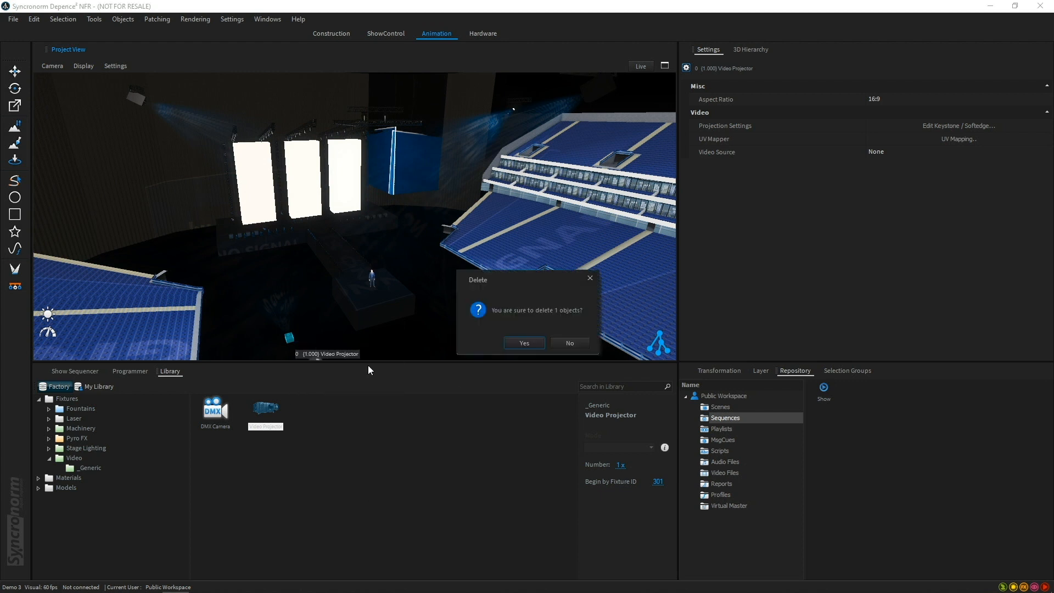
{"action": "left_click", "coordinate": [524, 343]}
Play the Show sequence in the Show Sequencer and pause it at about 2 seconds 26 frames
{"action": "left_click", "coordinate": [130, 371]}
{"action": "left_click", "coordinate": [65, 371]}
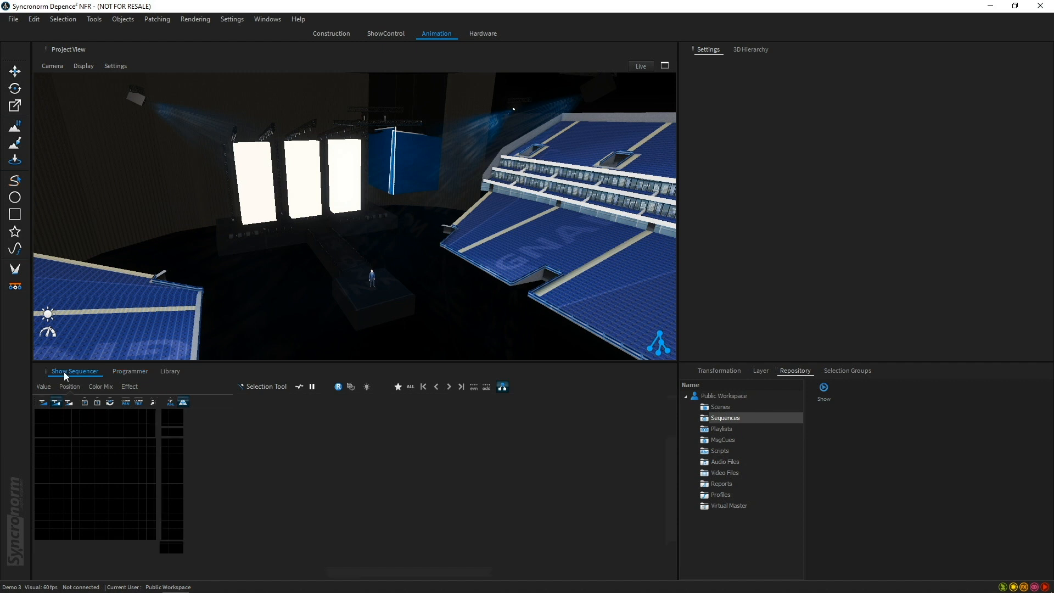
{"action": "left_click", "coordinate": [402, 569]}
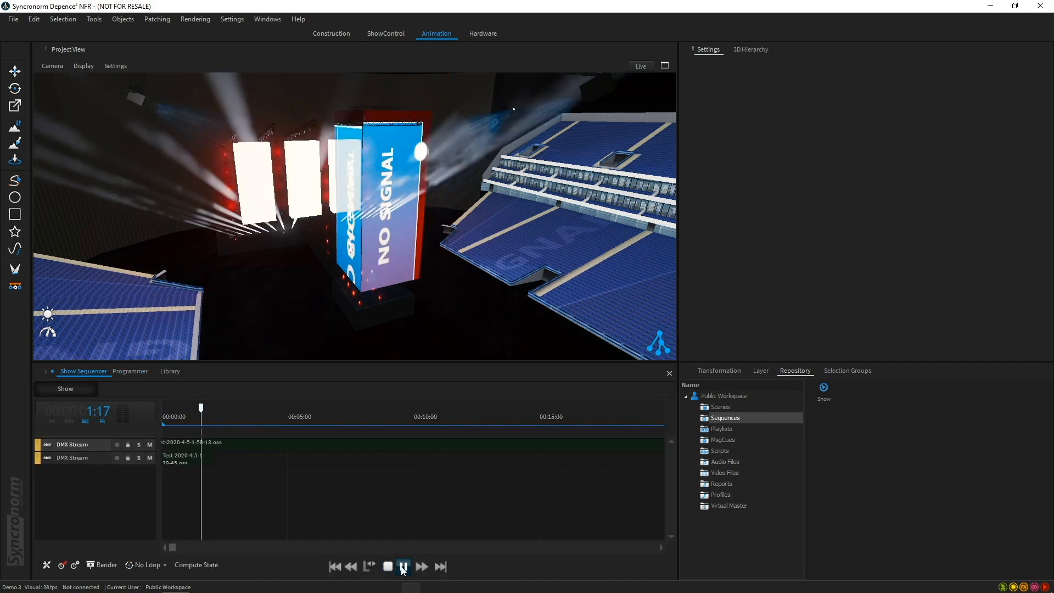
{"action": "left_click", "coordinate": [404, 567]}
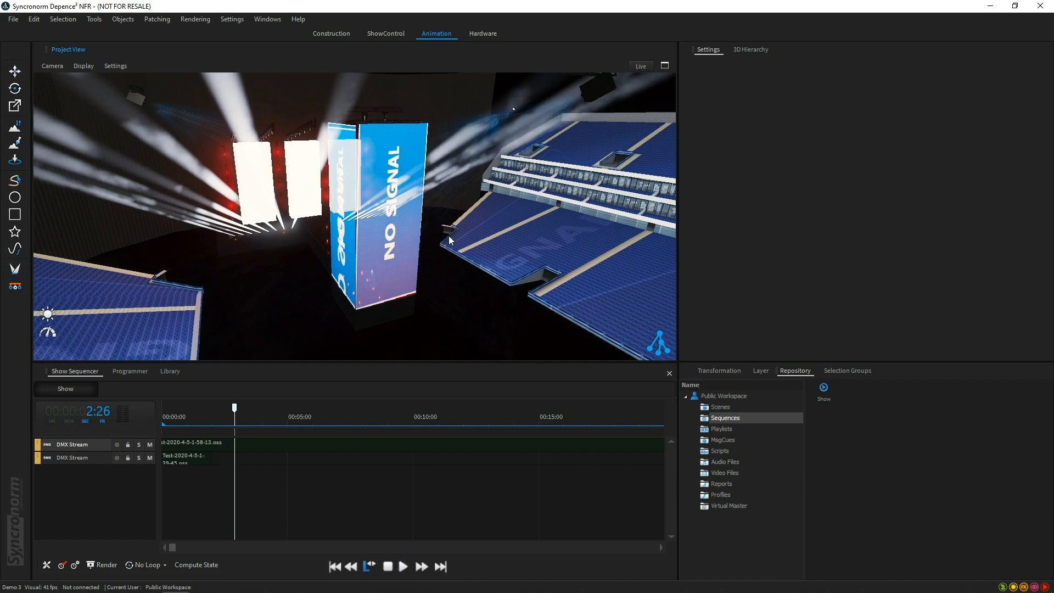
Adjust the keystone corners of the existing Video Projector below the truss facing the video box, slightly enlarging one side of its projection
{"action": "mouse_move", "coordinate": [438, 241]}
{"action": "middle_mouse_down"}
{"action": "mouse_move", "coordinate": [407, 244]}
{"action": "mouse_move", "coordinate": [427, 253]}
{"action": "middle_mouse_up"}
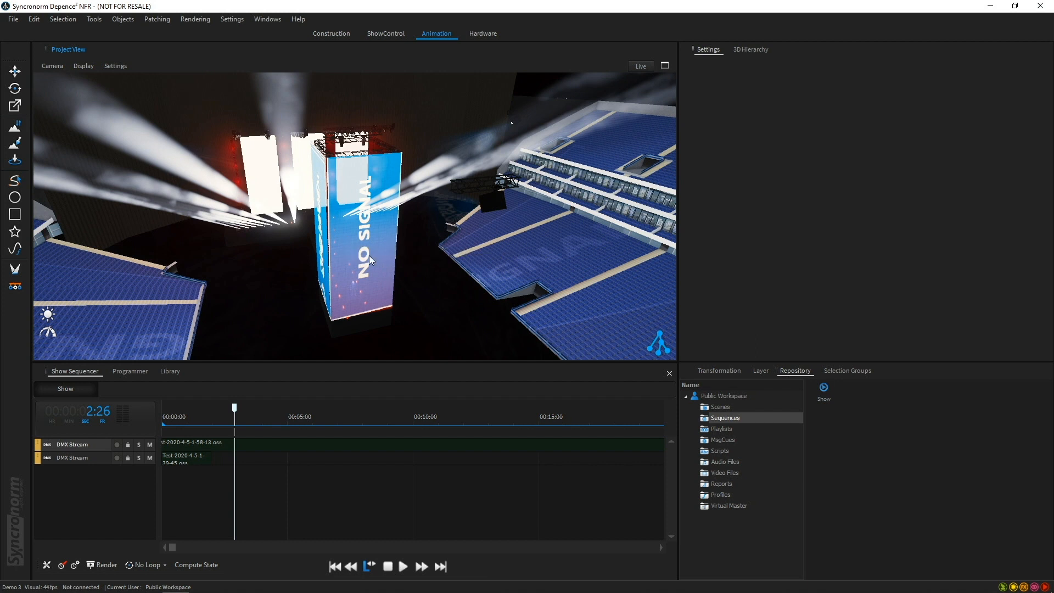
{"action": "middle_click_drag", "start_coordinate": [370, 256], "coordinate": [346, 258]}
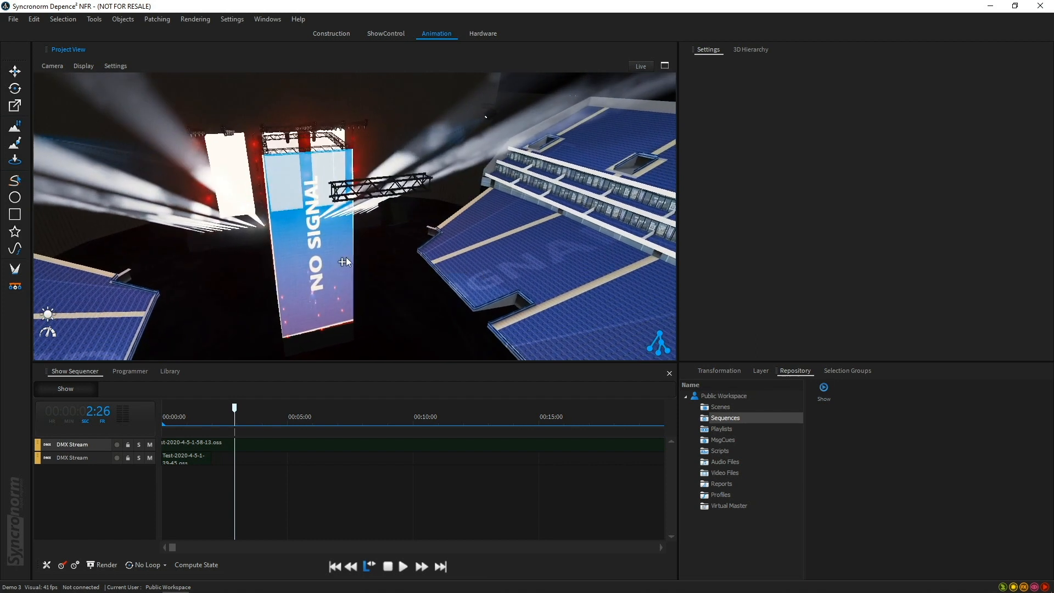
{"action": "left_click", "coordinate": [388, 219]}
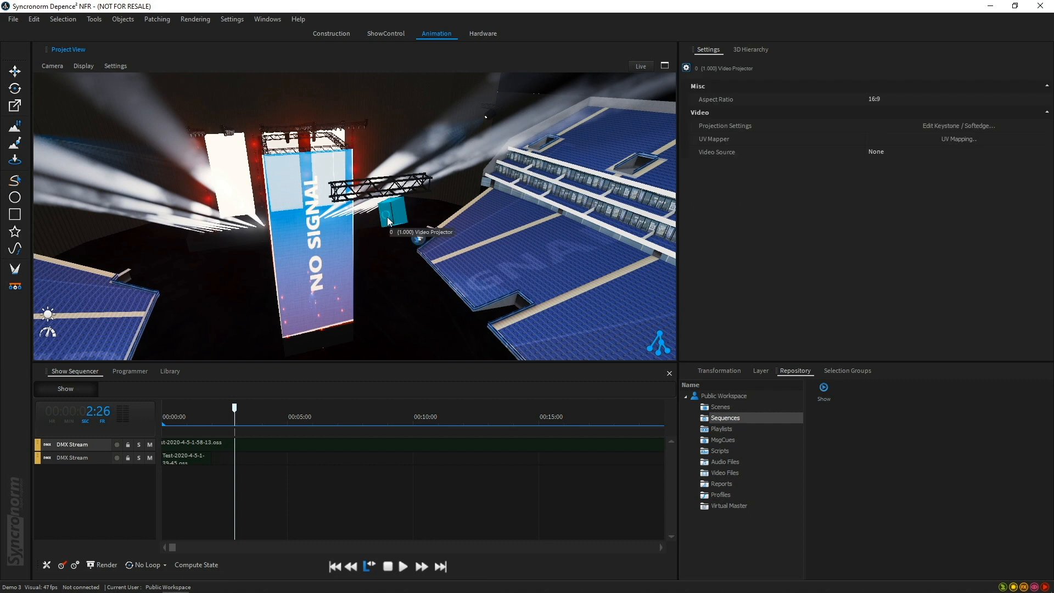
{"action": "left_click", "coordinate": [983, 124]}
{"action": "left_click_drag", "start_coordinate": [121, 67], "coordinate": [499, 162]}
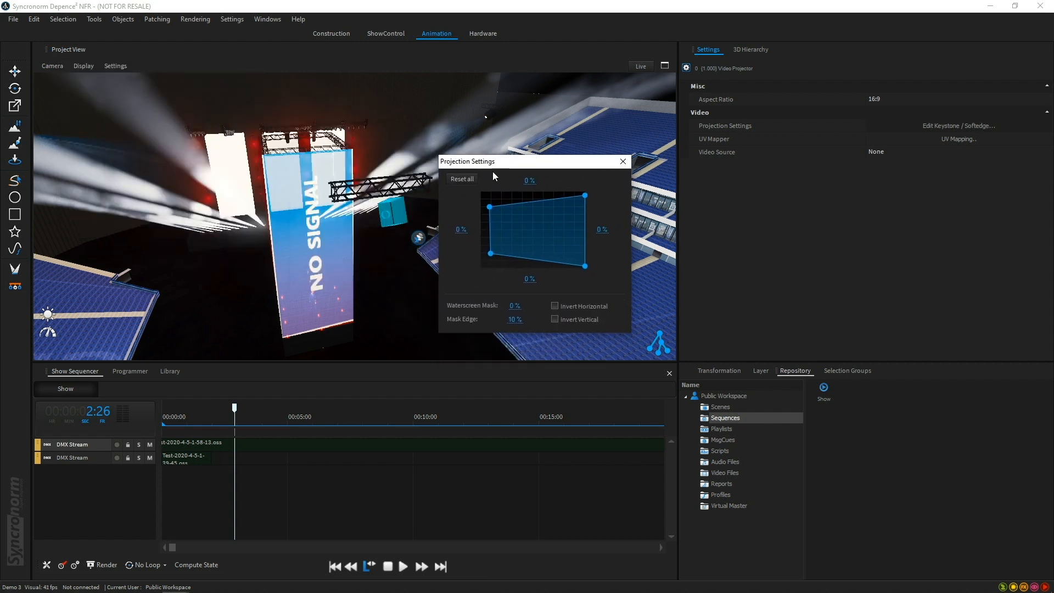
{"action": "left_click_drag", "start_coordinate": [489, 206], "coordinate": [489, 206]}
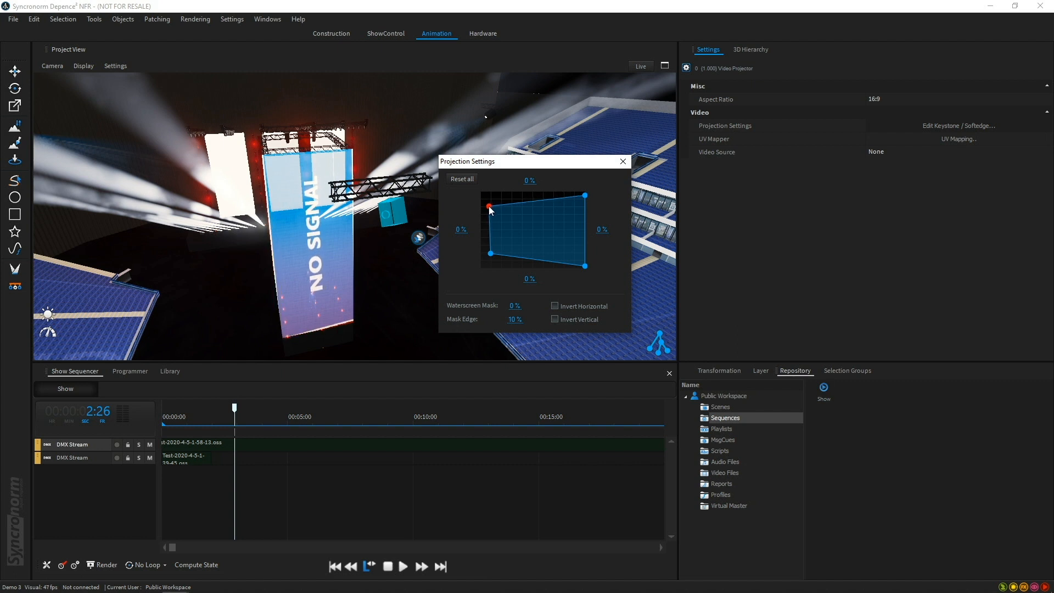
{"action": "left_click_drag", "start_coordinate": [585, 266], "coordinate": [585, 268]}
{"action": "mouse_move", "coordinate": [586, 196]}
{"action": "left_mouse_down"}
{"action": "mouse_move", "coordinate": [588, 204]}
{"action": "mouse_move", "coordinate": [590, 190]}
{"action": "left_mouse_up"}
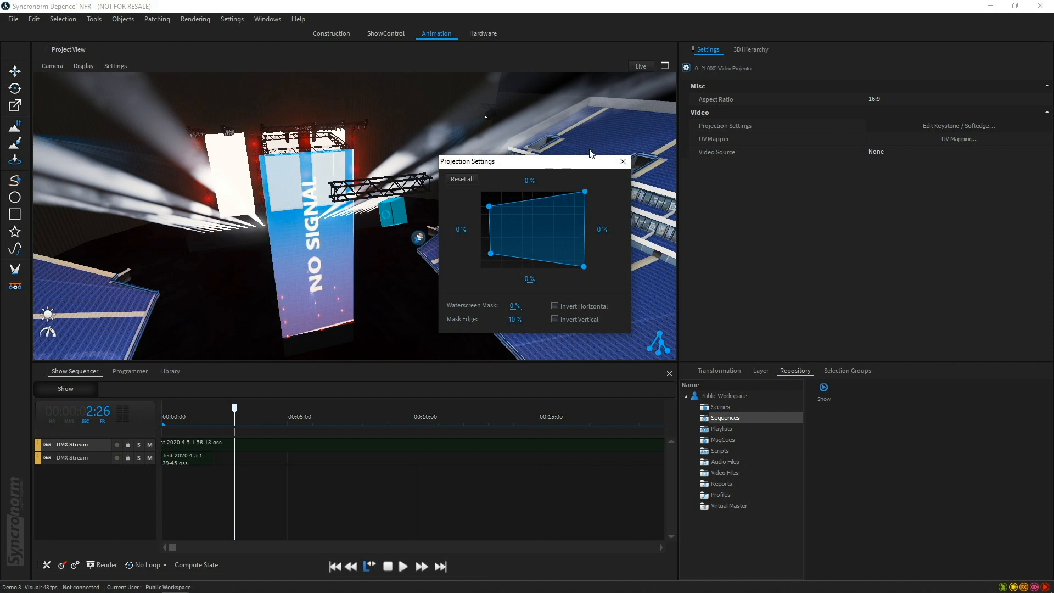
{"action": "left_click", "coordinate": [625, 162]}
{"action": "left_click", "coordinate": [400, 285]}
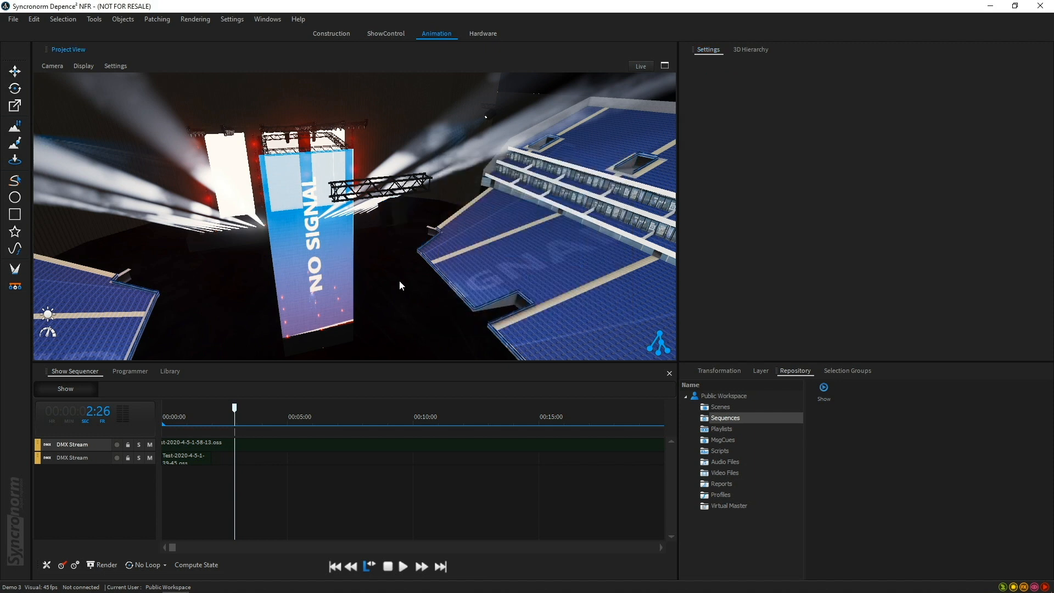
{"action": "middle_click_drag", "start_coordinate": [225, 280], "coordinate": [237, 244]}
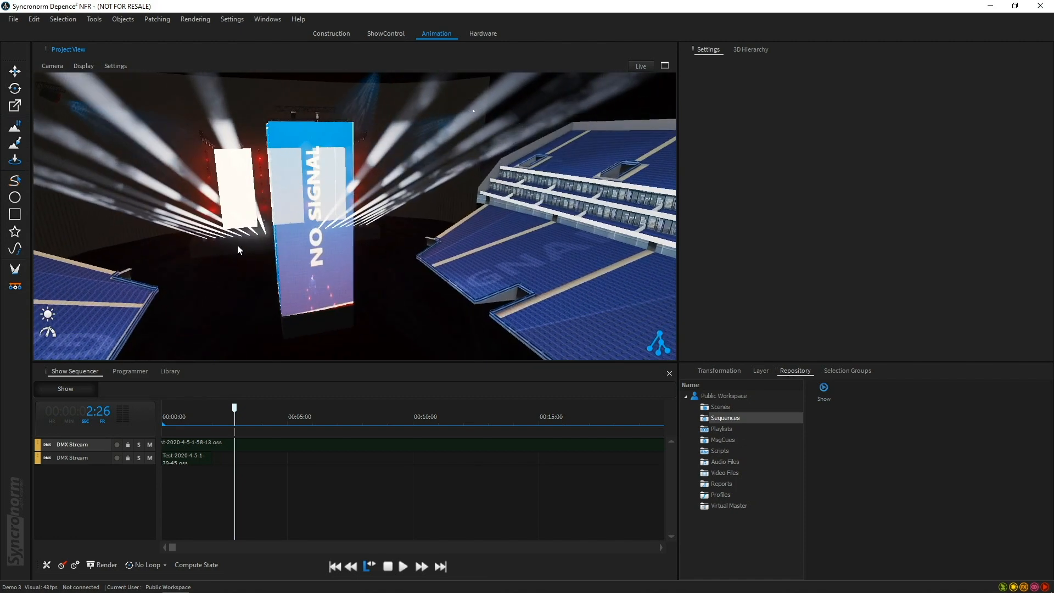
{"action": "middle_click_drag", "start_coordinate": [233, 196], "coordinate": [314, 284]}
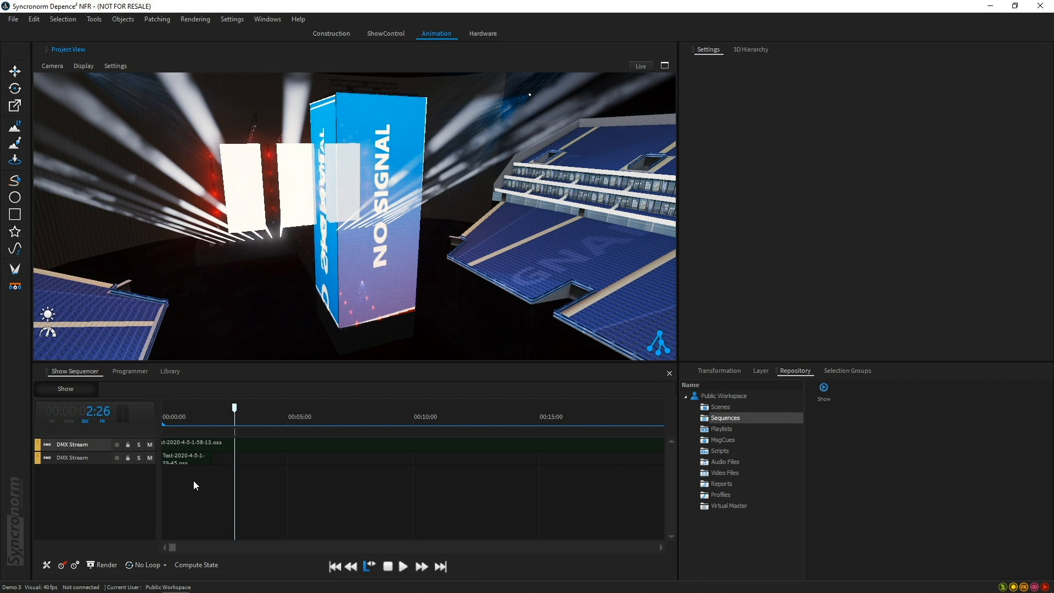
{"action": "right_click", "coordinate": [76, 486]}
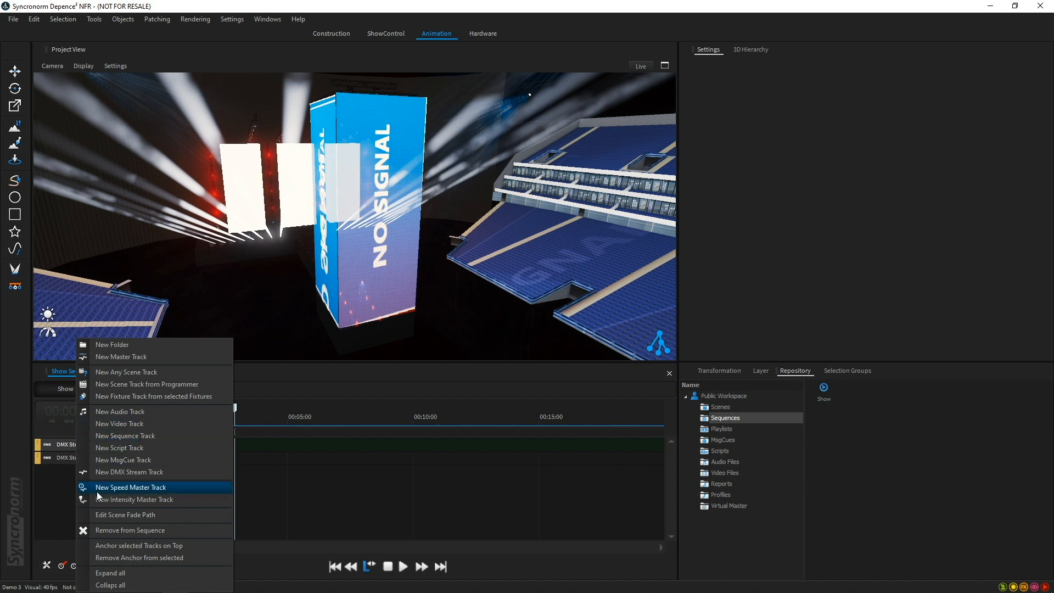
{"action": "left_click", "coordinate": [64, 505]}
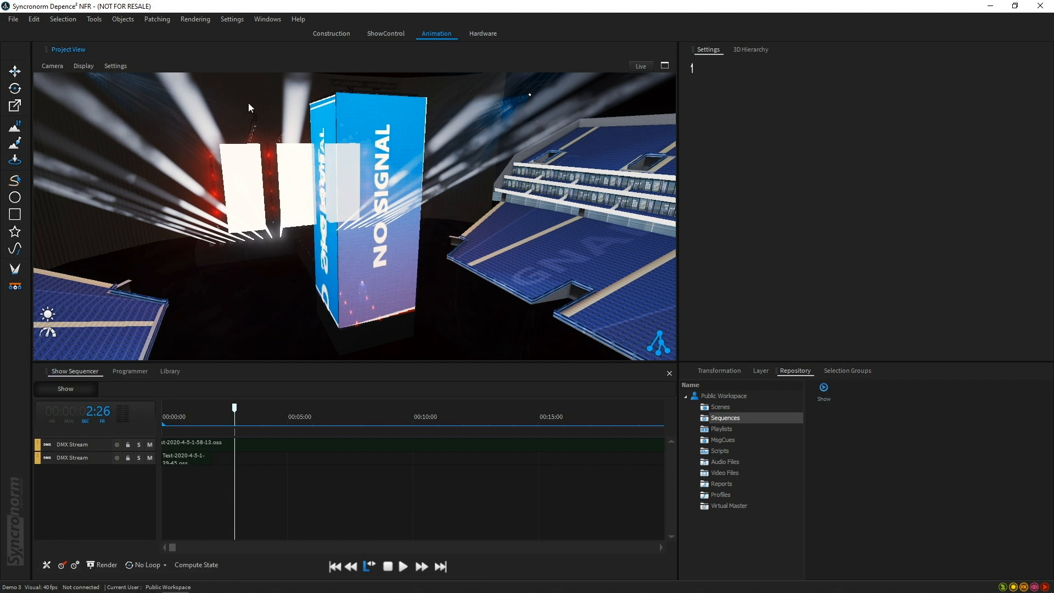
Add a media player to the project's video sources and name it LED Wall 1
{"action": "left_click", "coordinate": [224, 21]}
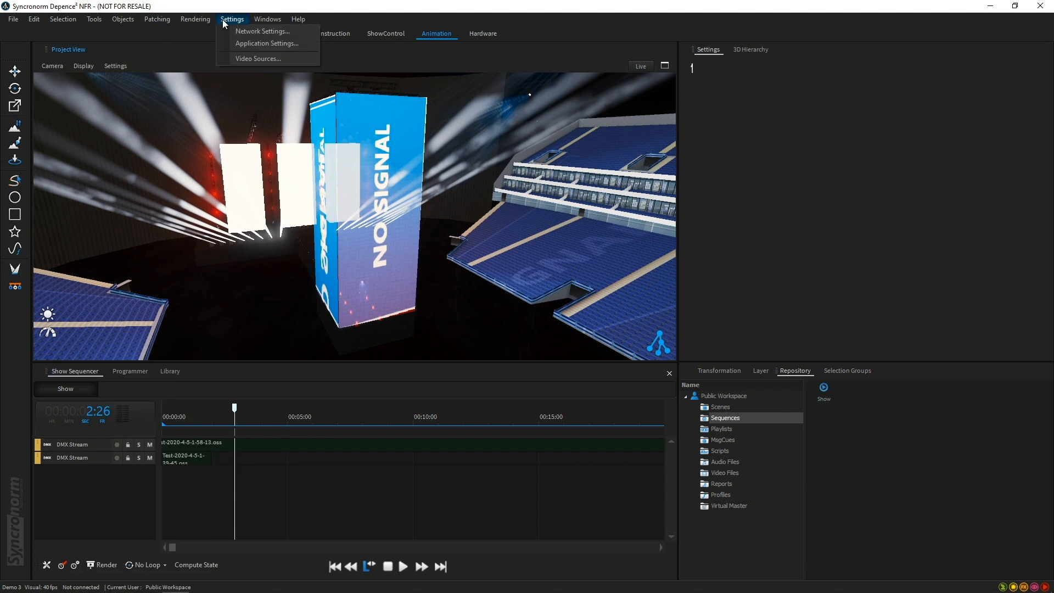
{"action": "left_click", "coordinate": [245, 59]}
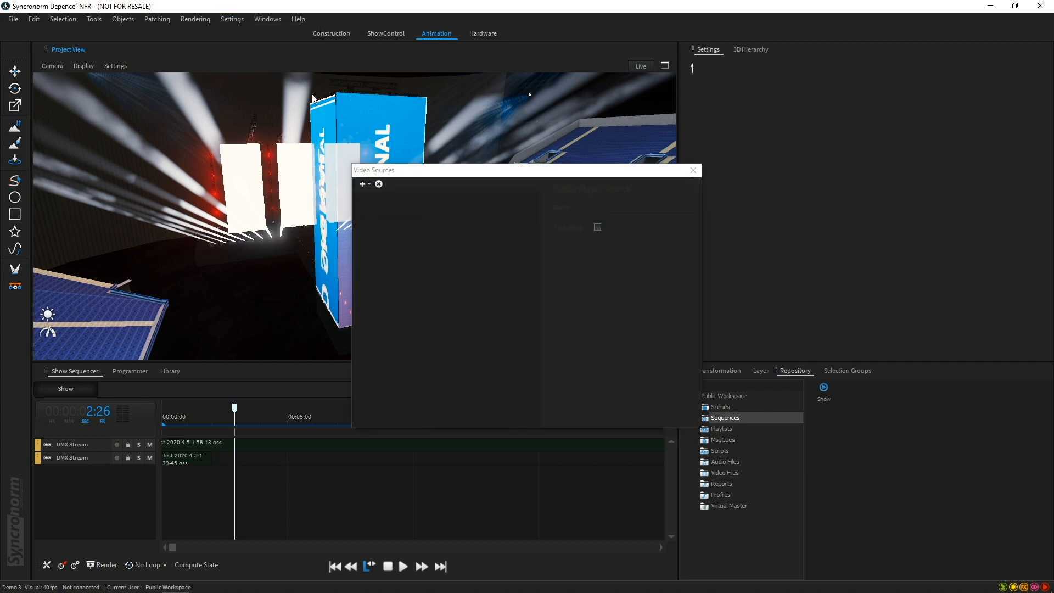
{"action": "left_click", "coordinate": [366, 186]}
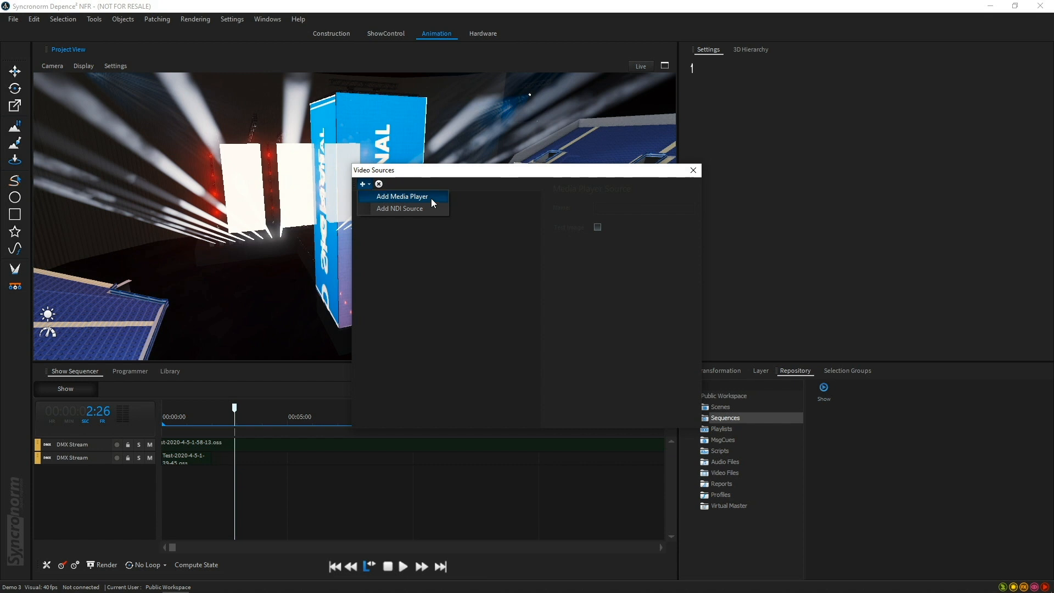
{"action": "left_click", "coordinate": [432, 200]}
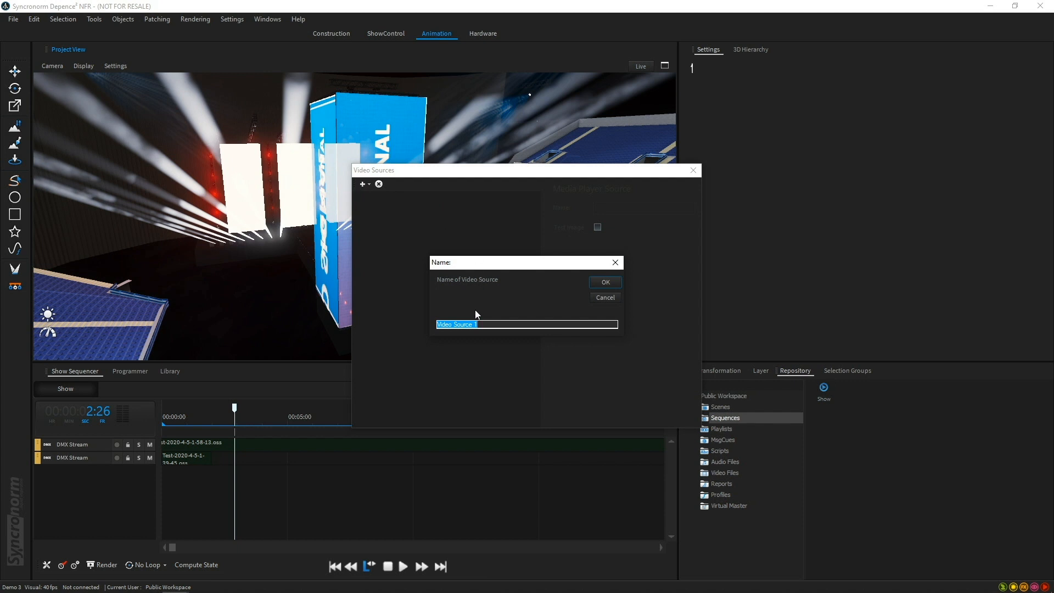
{"action": "key", "text": "BackSpace"}
{"action": "type", "text": "LED Wall"}
{"action": "key", "text": "Return"}
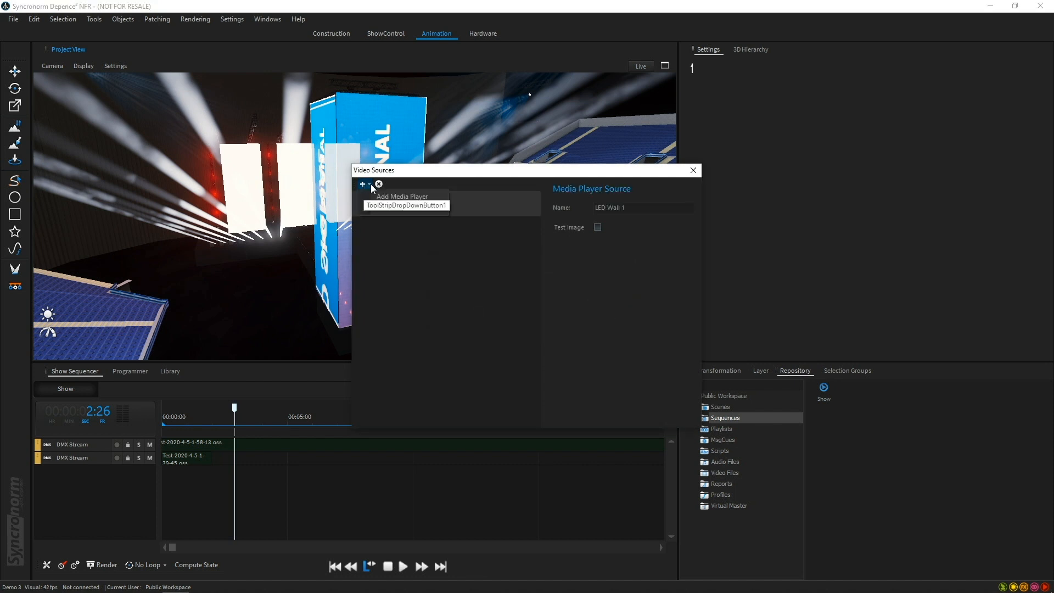
Add two more media player video sources named LED Wall 2 and LED Wall 3
{"action": "left_click", "coordinate": [366, 185]}
{"action": "left_click", "coordinate": [379, 197]}
{"action": "type", "text": "LED Wall 2"}
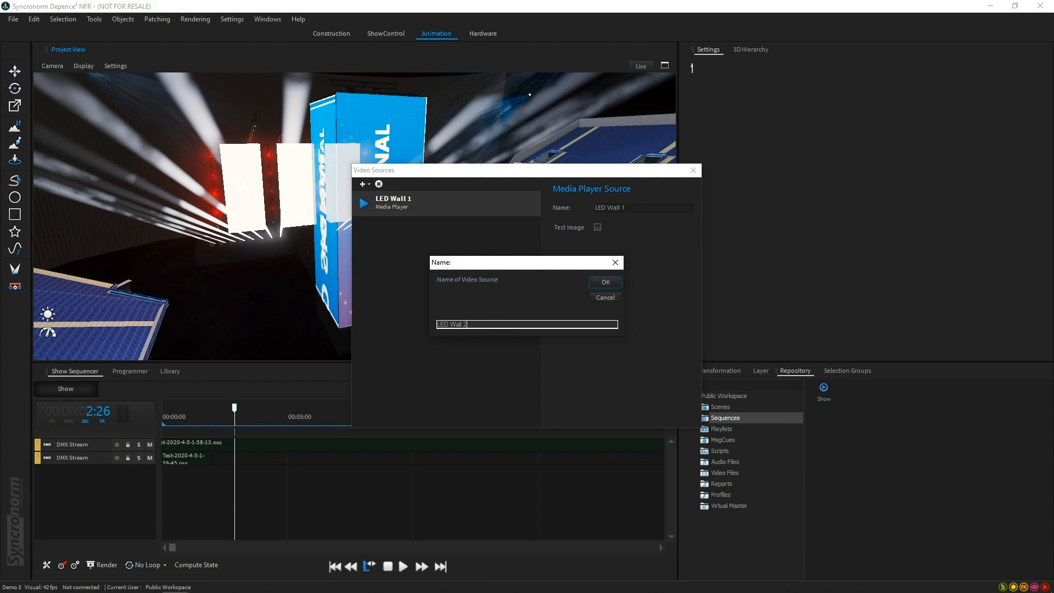
{"action": "key", "text": "Return"}
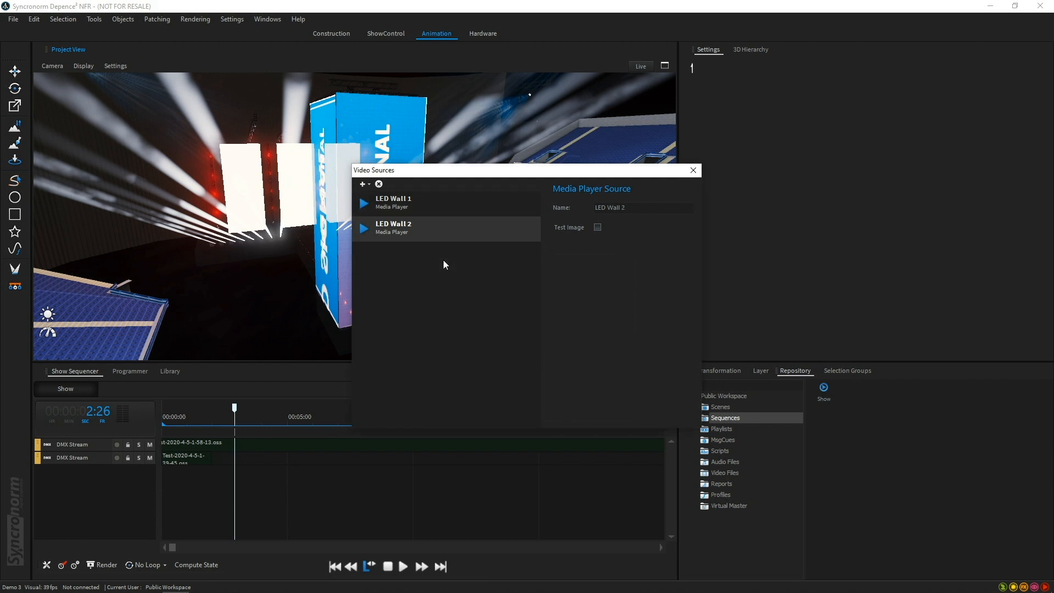
{"action": "left_click", "coordinate": [366, 184]}
{"action": "left_click", "coordinate": [447, 211]}
{"action": "type", "text": "LED Wall"}
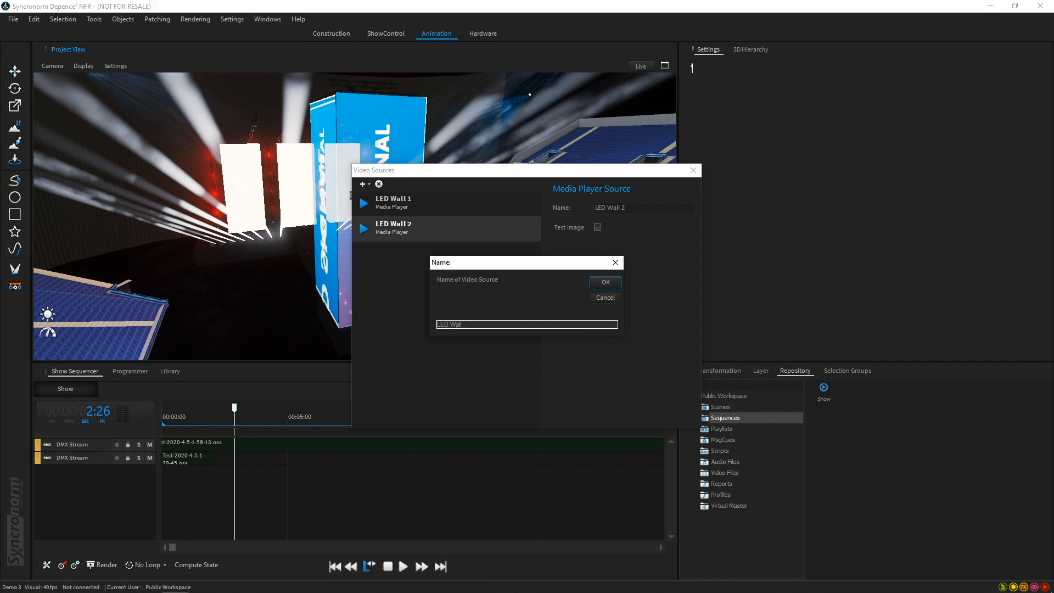
{"action": "type", "text": " 3"}
{"action": "key", "text": "Return"}
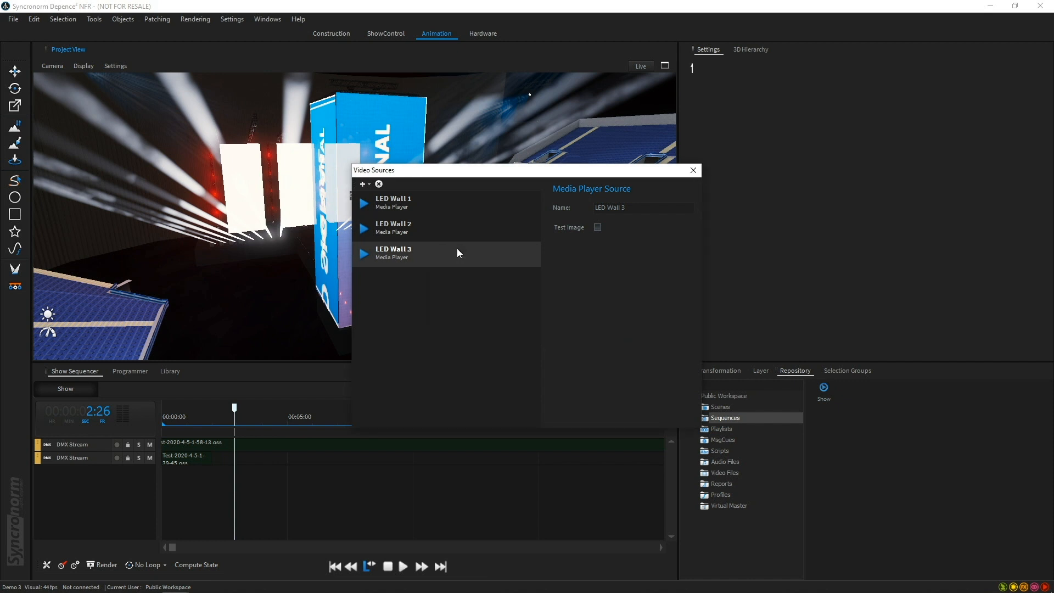
Add a fourth video source named Projection and close the video sources list
{"action": "left_click", "coordinate": [371, 185]}
{"action": "left_click", "coordinate": [396, 209]}
{"action": "key", "text": "BackSpace"}
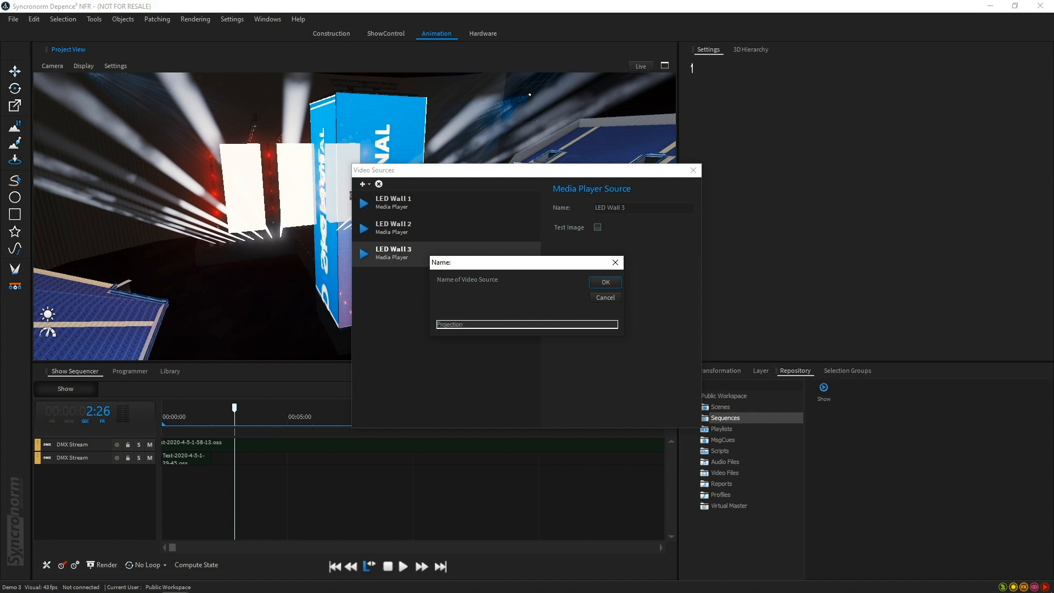
{"action": "key", "text": "Return"}
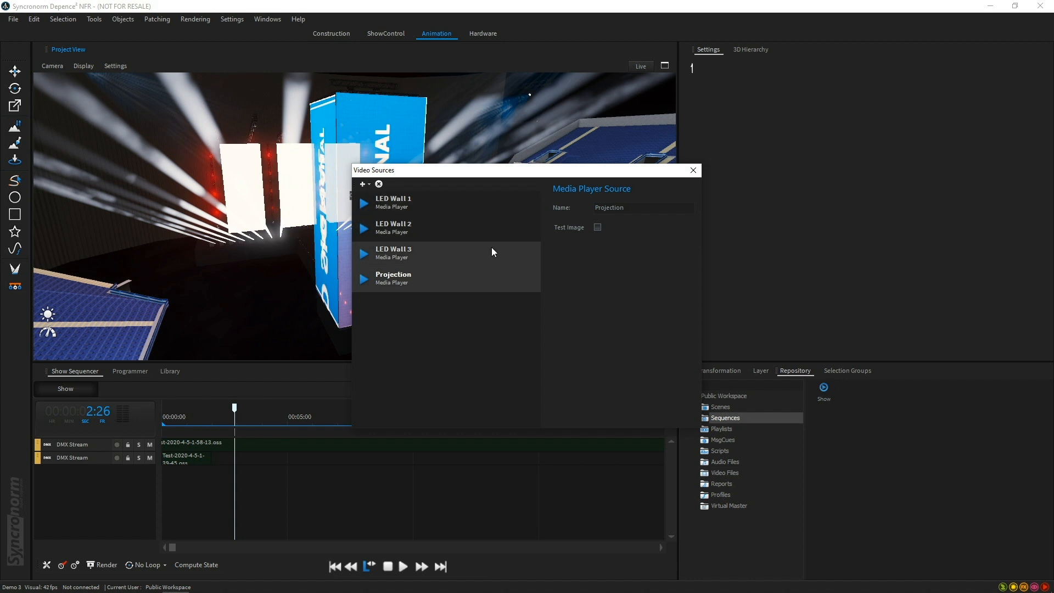
{"action": "left_click", "coordinate": [693, 170]}
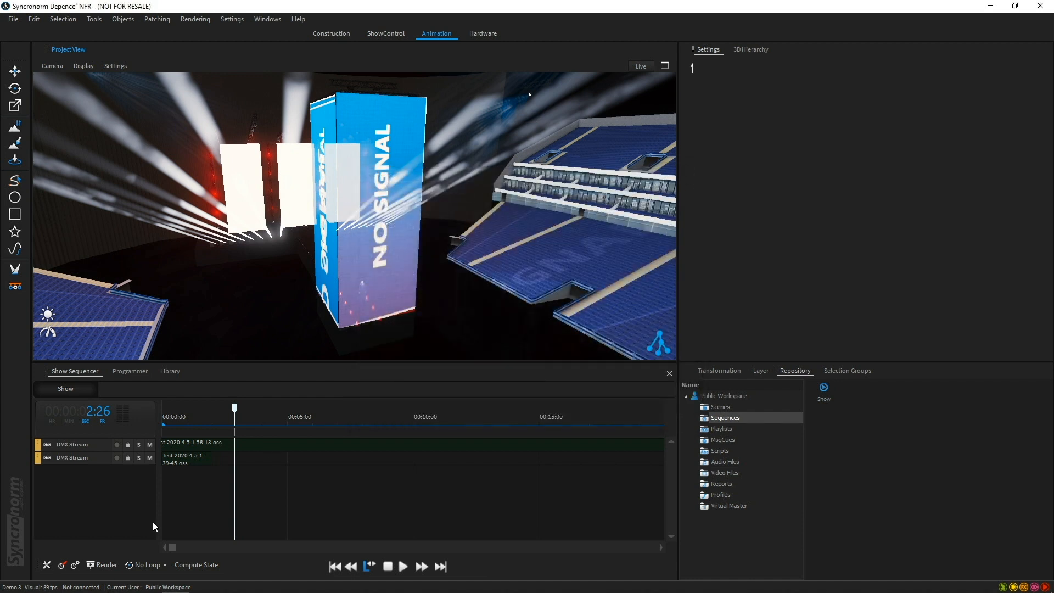
Add two video tracks to the Show sequence, assigned to the LED Wall 1 and LED Wall 2 media players
{"action": "right_click", "coordinate": [83, 496]}
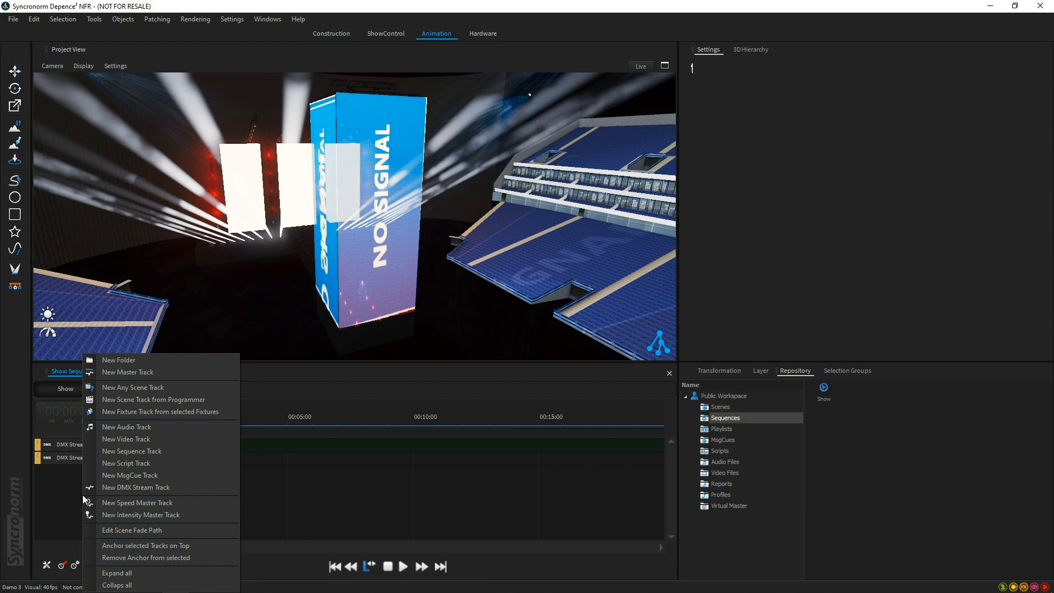
{"action": "left_click", "coordinate": [136, 442]}
{"action": "left_click", "coordinate": [467, 257]}
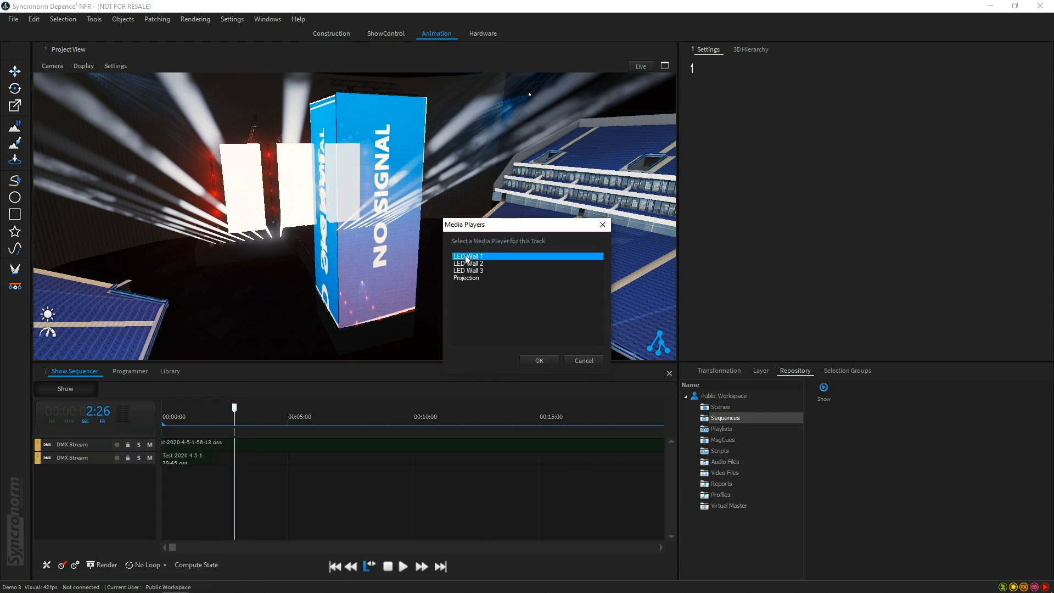
{"action": "left_click", "coordinate": [540, 361]}
{"action": "right_click", "coordinate": [57, 508]}
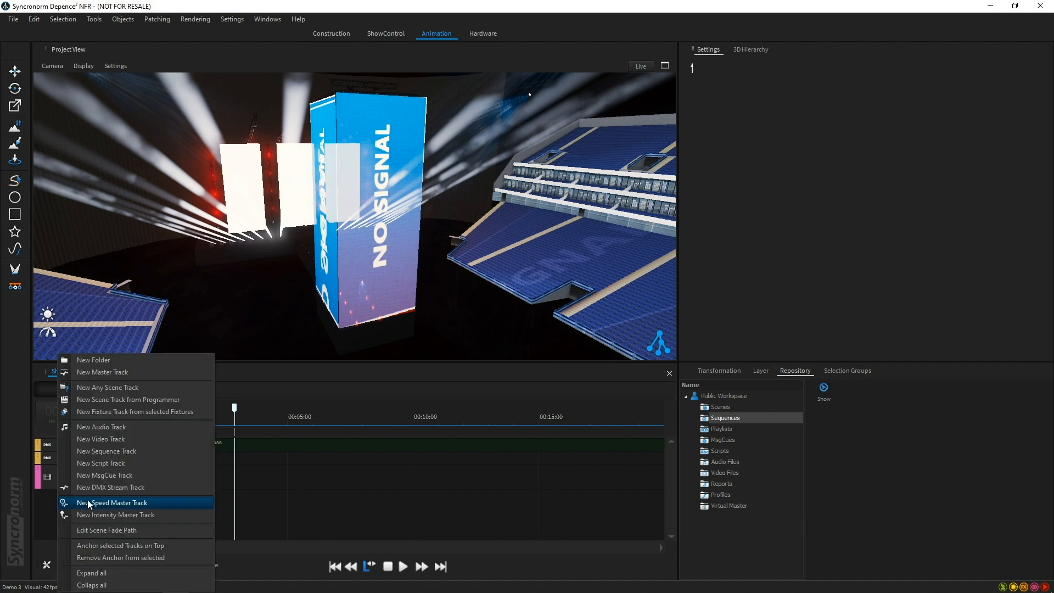
{"action": "left_click", "coordinate": [120, 439]}
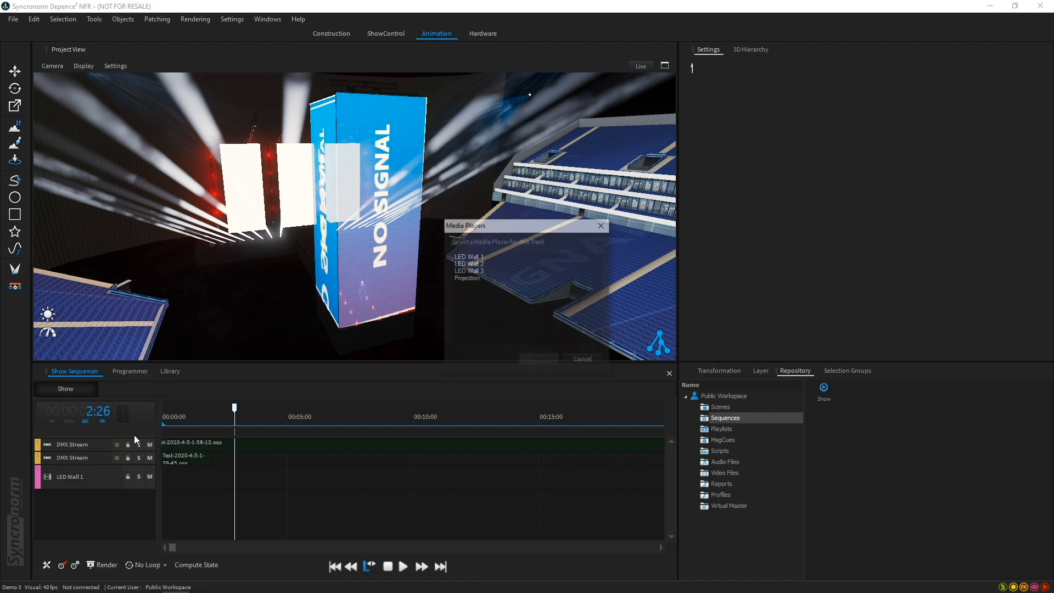
{"action": "left_click", "coordinate": [467, 264]}
{"action": "left_click", "coordinate": [539, 361]}
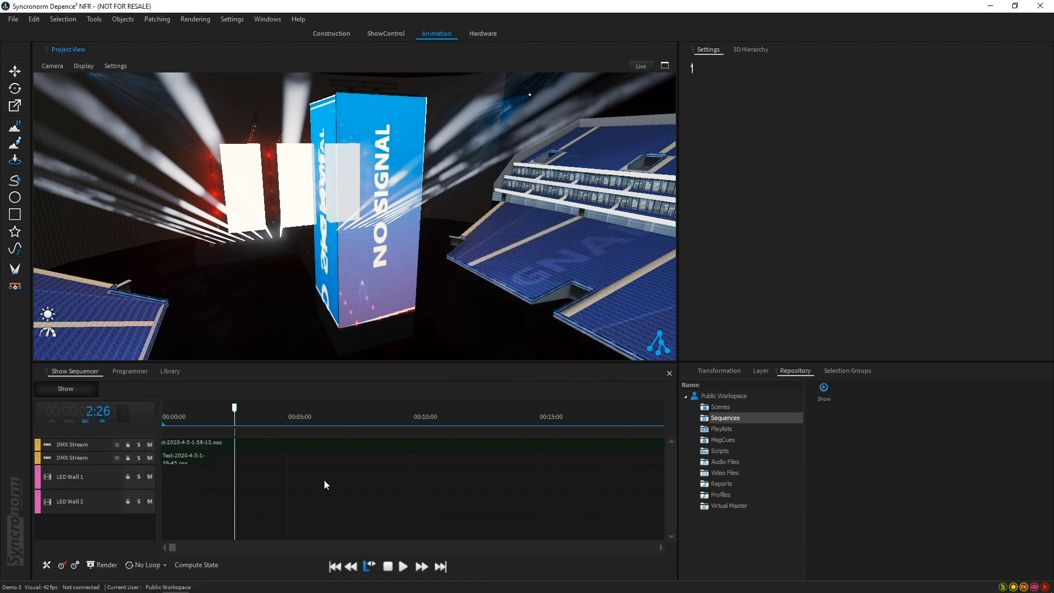
Add a third video track to the Show sequence, assigned to the LED Wall 3 media player
{"action": "right_click", "coordinate": [75, 528]}
{"action": "left_click", "coordinate": [144, 440]}
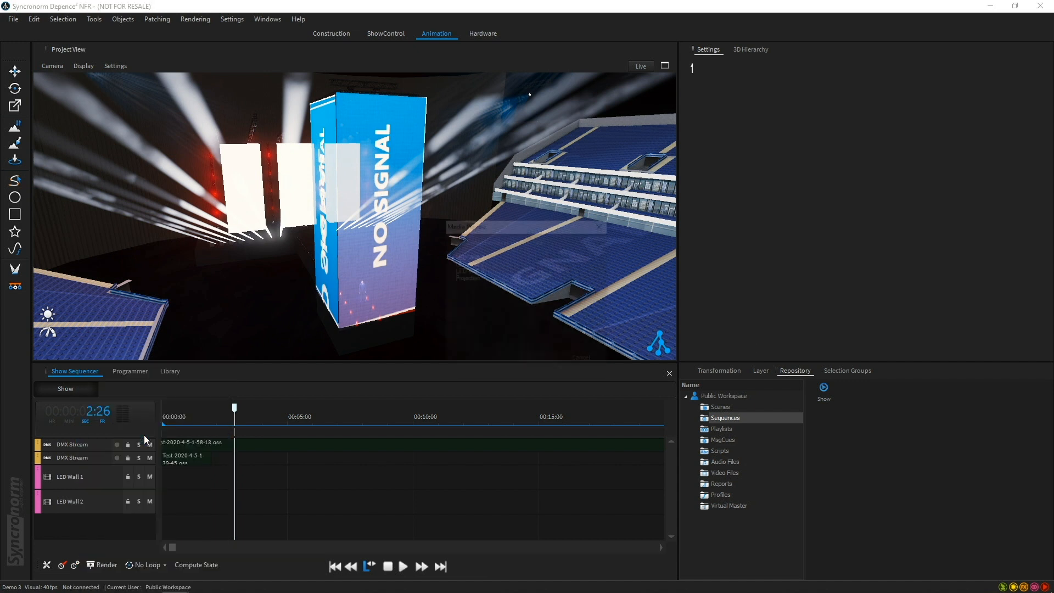
{"action": "left_click", "coordinate": [467, 271]}
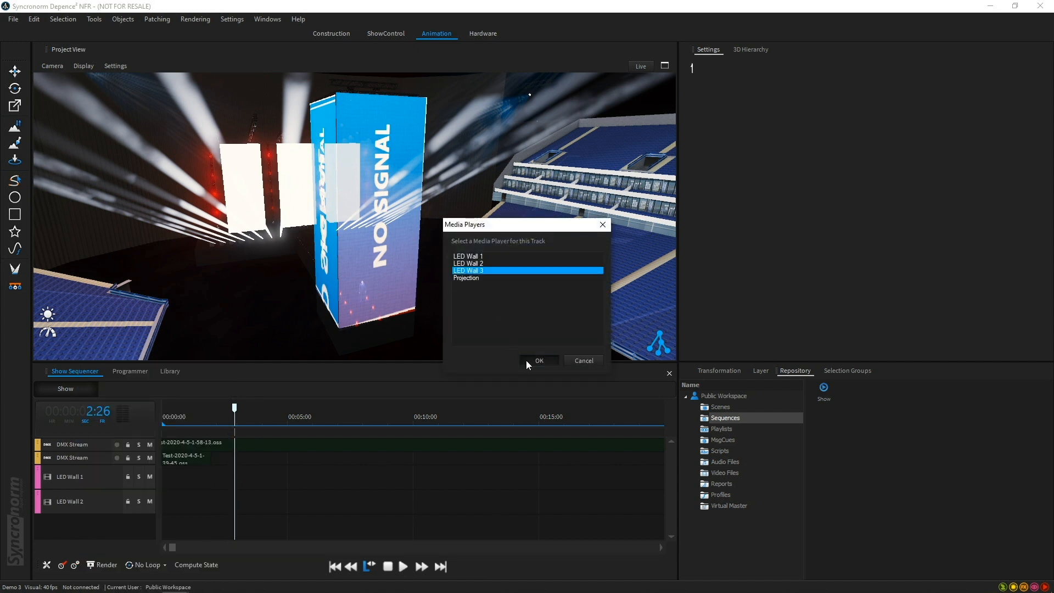
{"action": "left_click", "coordinate": [527, 360]}
Add a fourth video track to the Show sequence, assigned to the Projection media player
{"action": "scroll", "coordinate": [93, 533], "scroll_direction": "down", "scroll_amount": 1}
{"action": "right_click", "coordinate": [88, 529]}
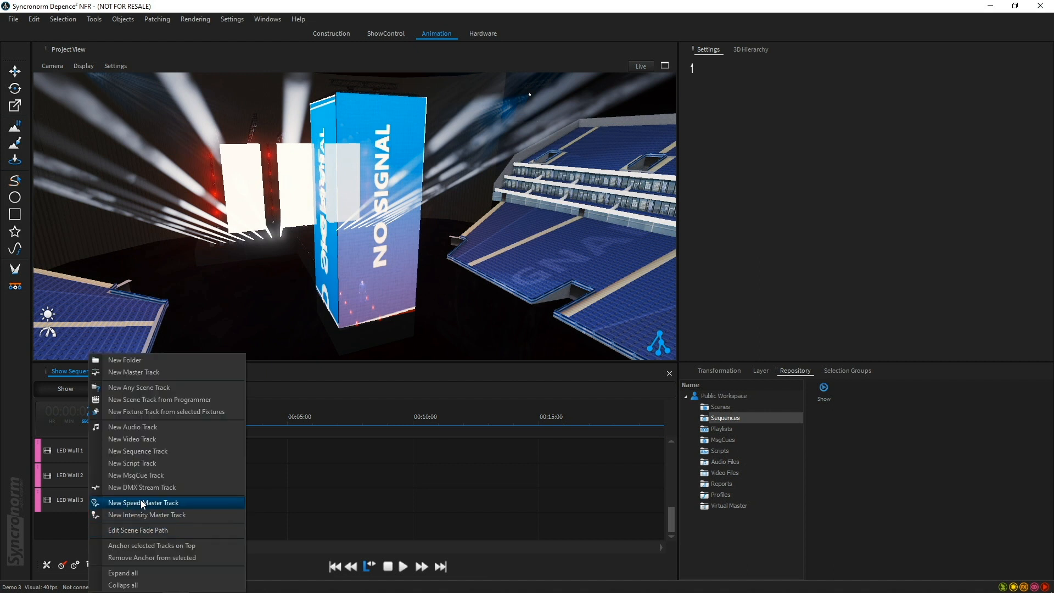
{"action": "left_click", "coordinate": [175, 442]}
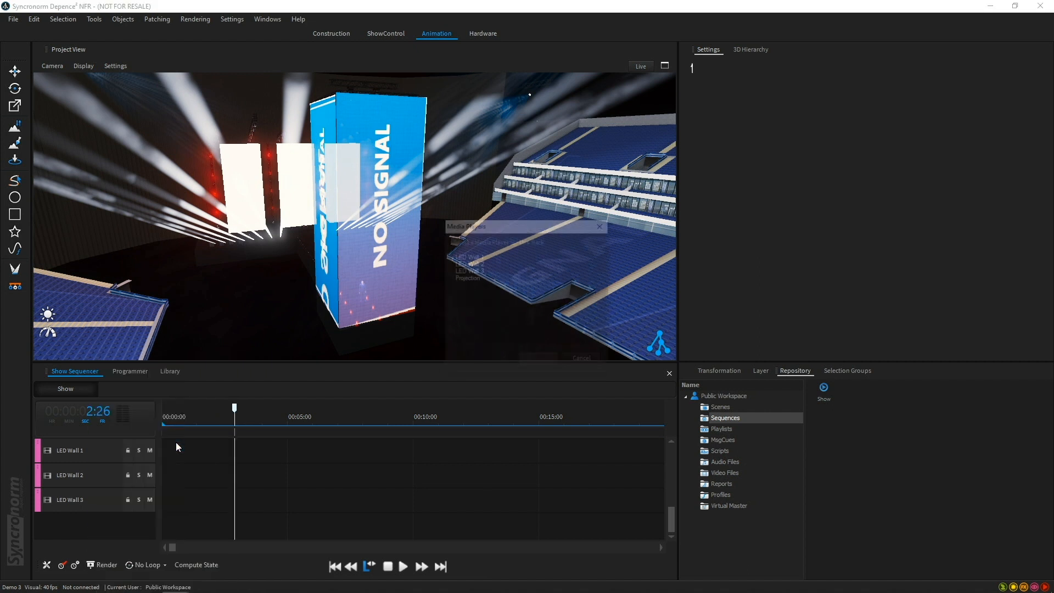
{"action": "left_click", "coordinate": [471, 279]}
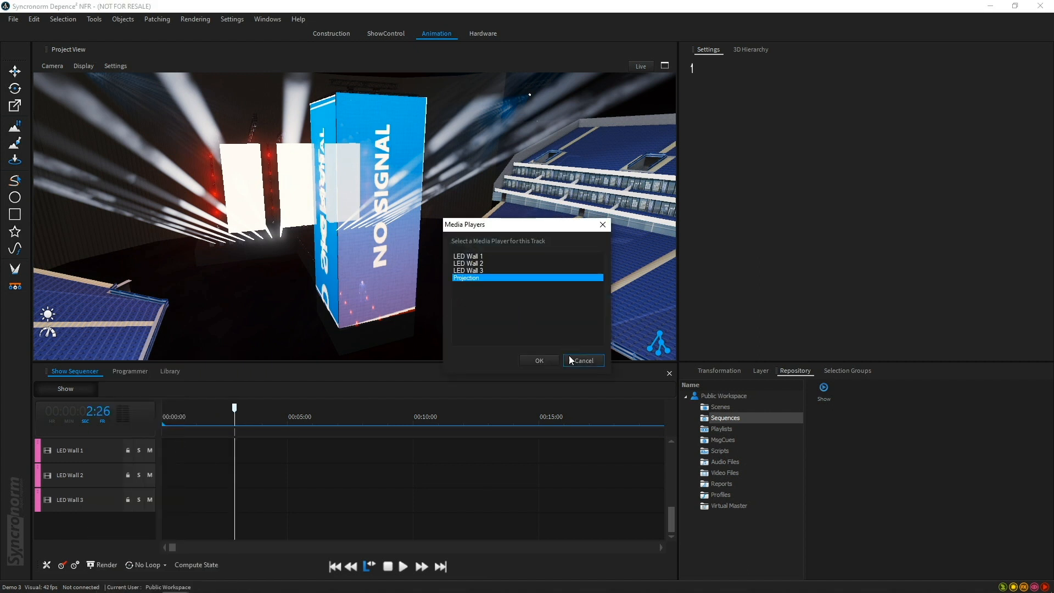
{"action": "left_click", "coordinate": [542, 360]}
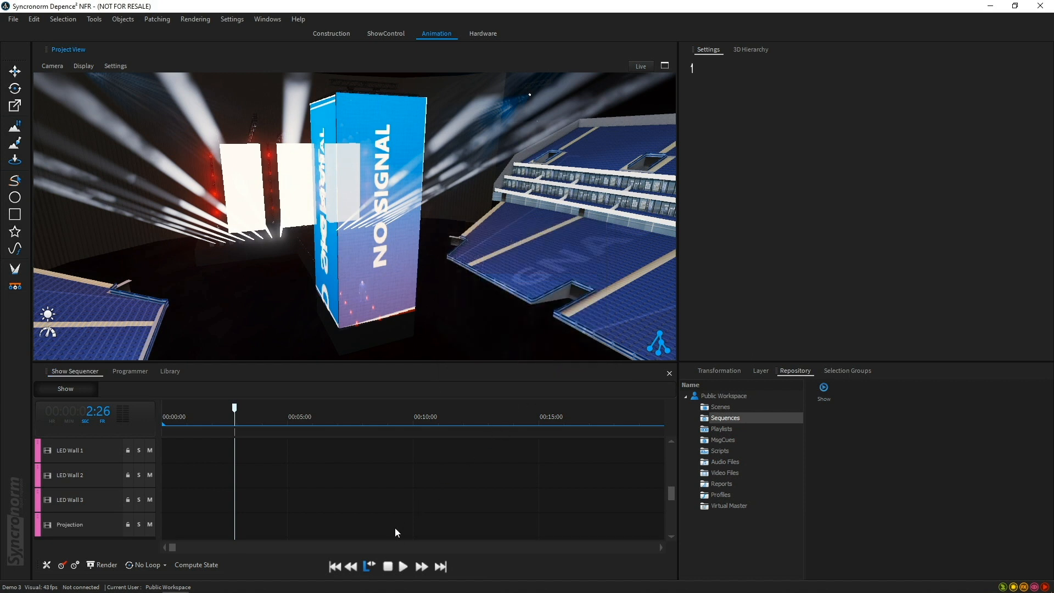
Load the Projection video from the desktop's PROJECT RESOURCES folder into the repository's video files
{"action": "left_click", "coordinate": [726, 473]}
{"action": "right_click", "coordinate": [846, 430]}
{"action": "left_click", "coordinate": [851, 436]}
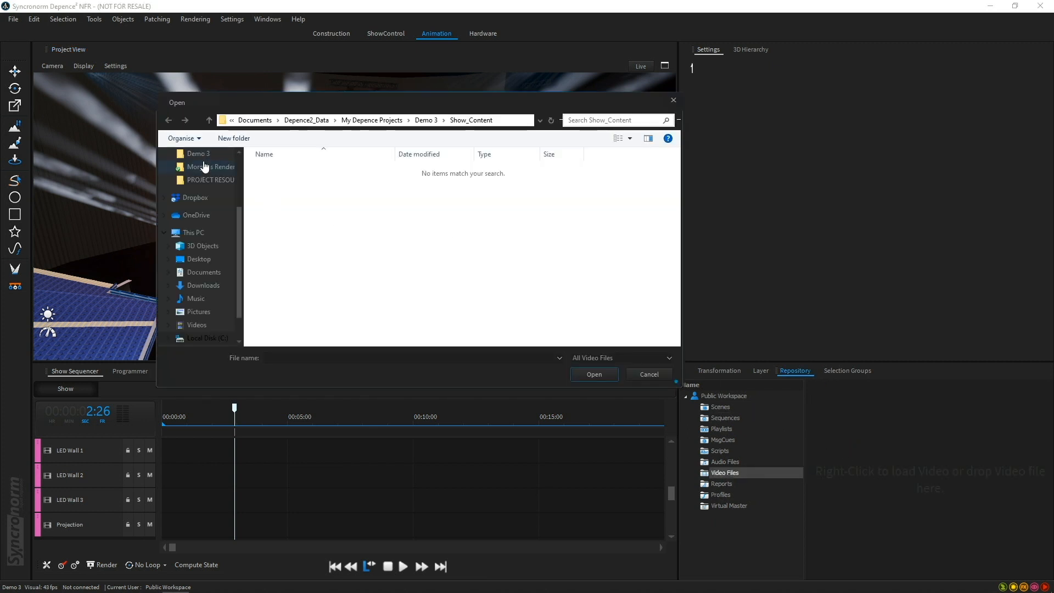
{"action": "scroll", "coordinate": [229, 214], "scroll_direction": "up", "scroll_amount": 3}
{"action": "left_click", "coordinate": [215, 177]}
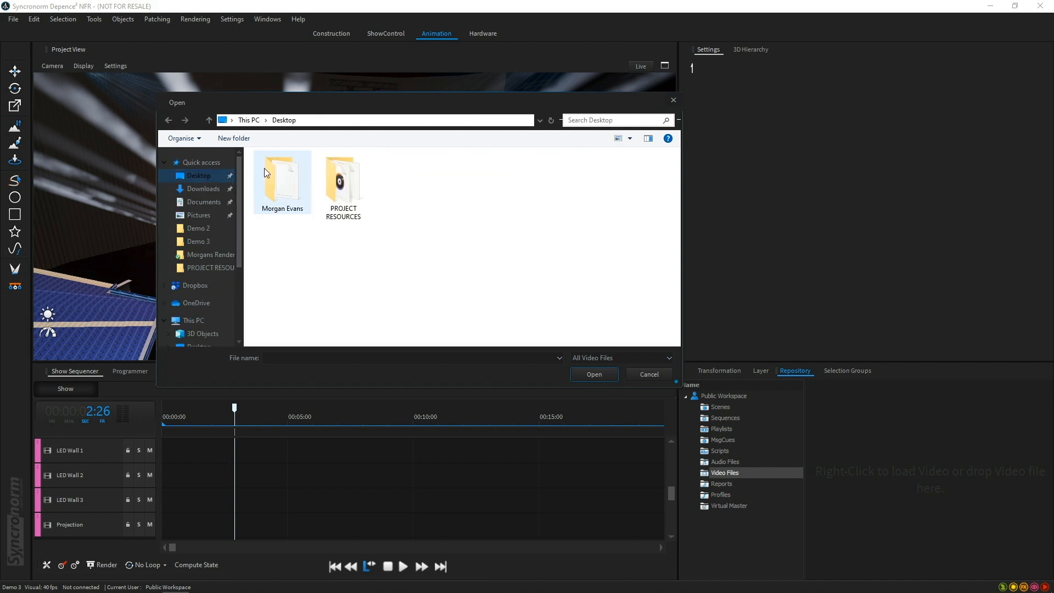
{"action": "double_click", "coordinate": [340, 186]}
{"action": "left_click", "coordinate": [291, 192]}
{"action": "left_click", "coordinate": [576, 374]}
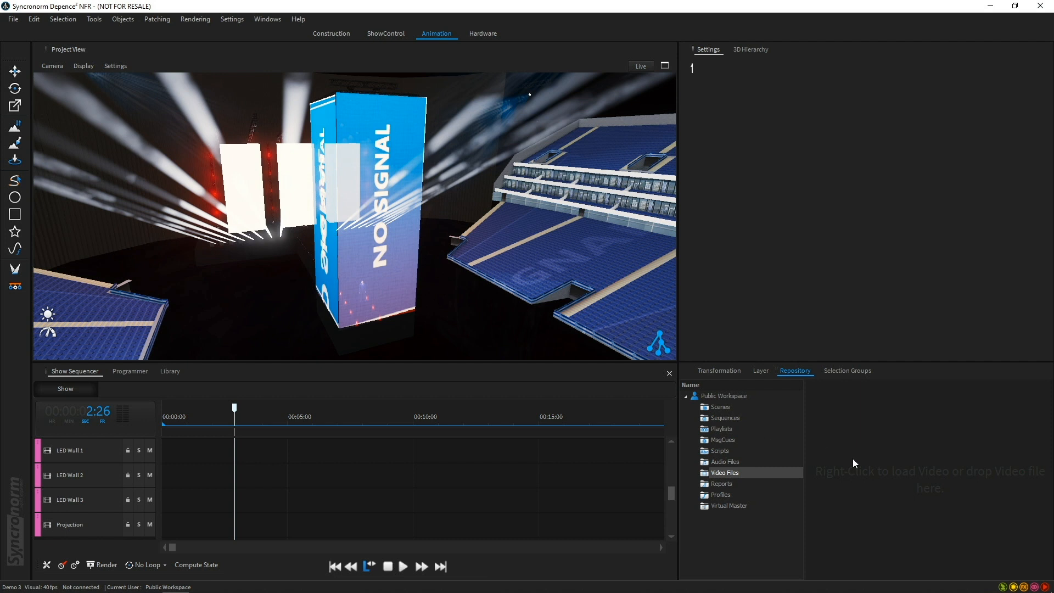
Load the VideoWall1 video from the PROJECT RESOURCES folder into the repository's video files
{"action": "right_click", "coordinate": [866, 459]}
{"action": "left_click", "coordinate": [884, 469]}
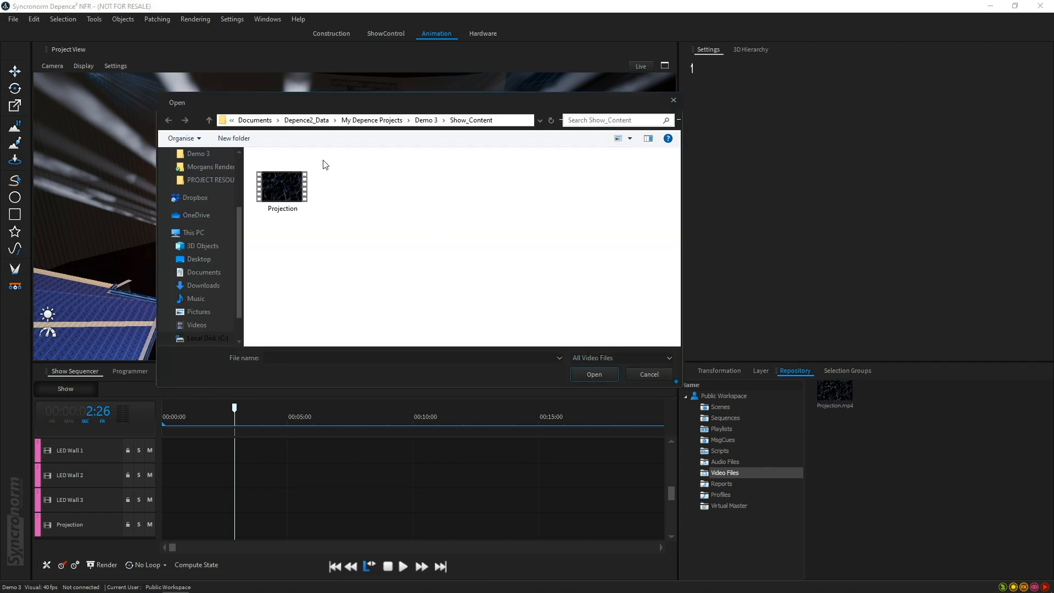
{"action": "left_click", "coordinate": [426, 120]}
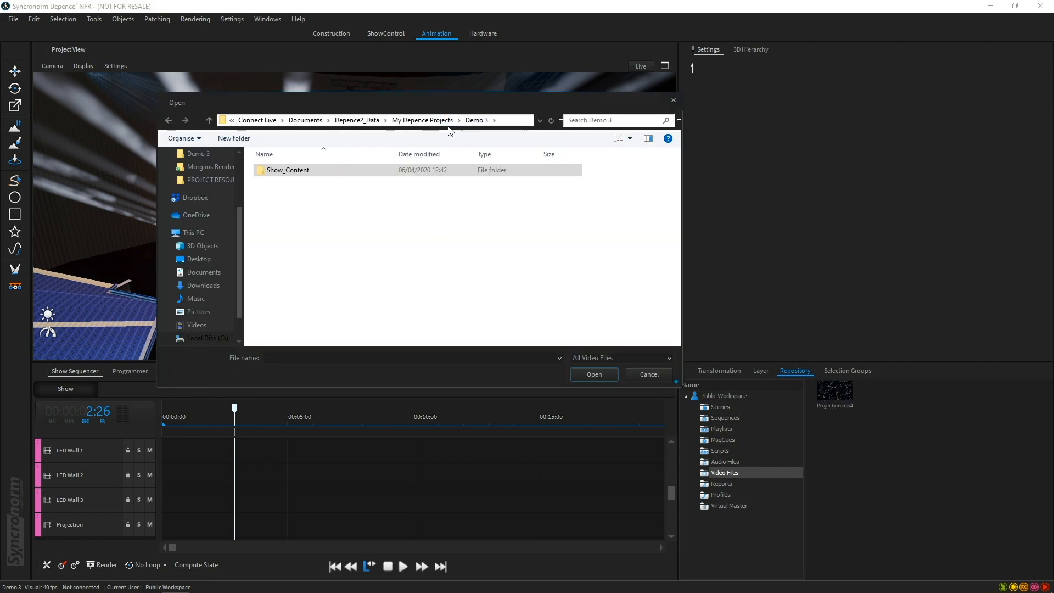
{"action": "left_click_drag", "start_coordinate": [235, 221], "coordinate": [237, 153]}
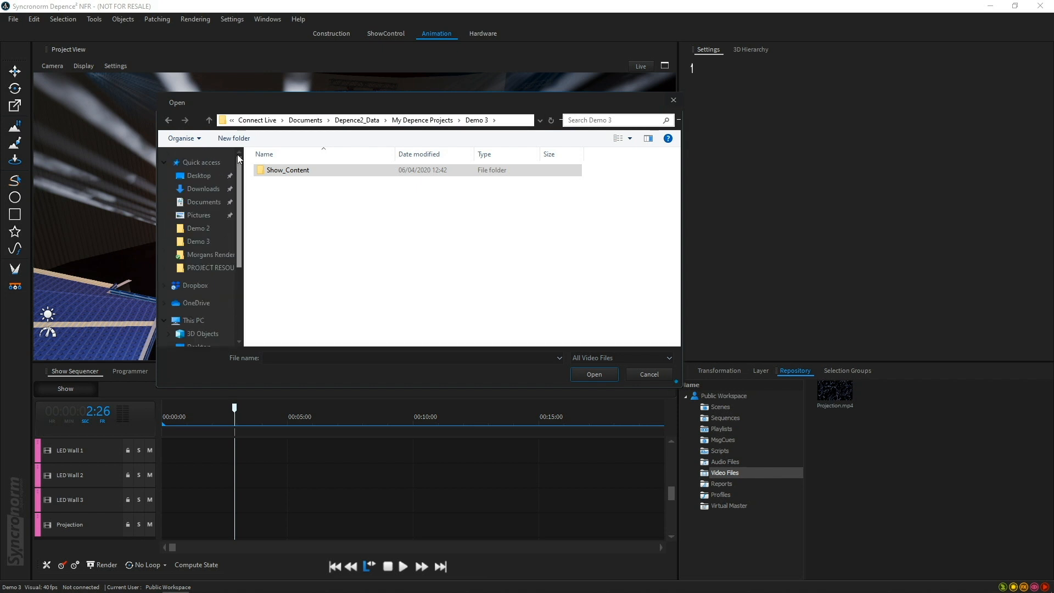
{"action": "left_click", "coordinate": [199, 176]}
{"action": "double_click", "coordinate": [321, 176]}
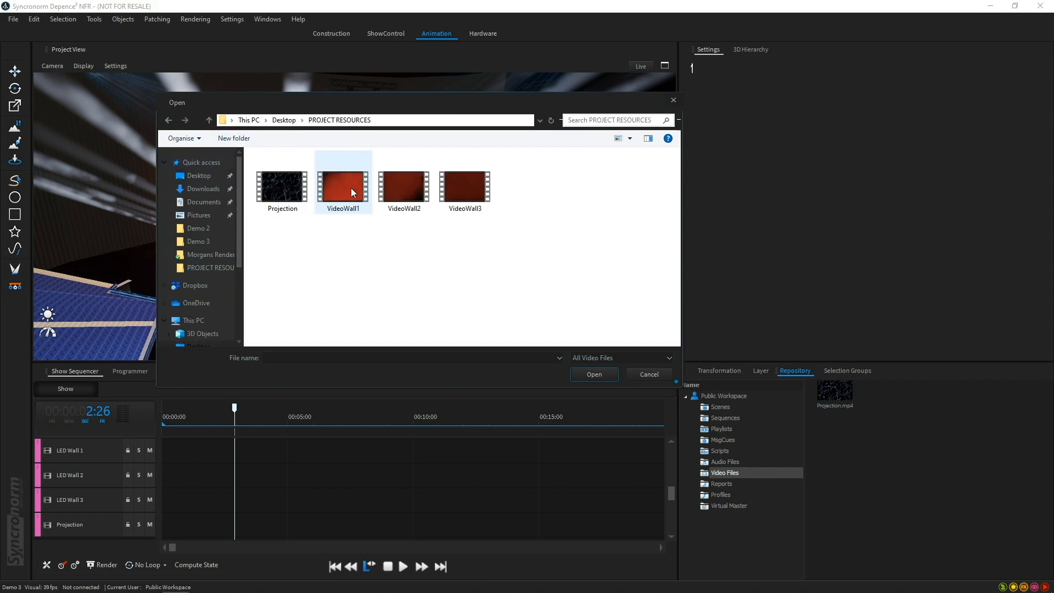
{"action": "left_click", "coordinate": [356, 190]}
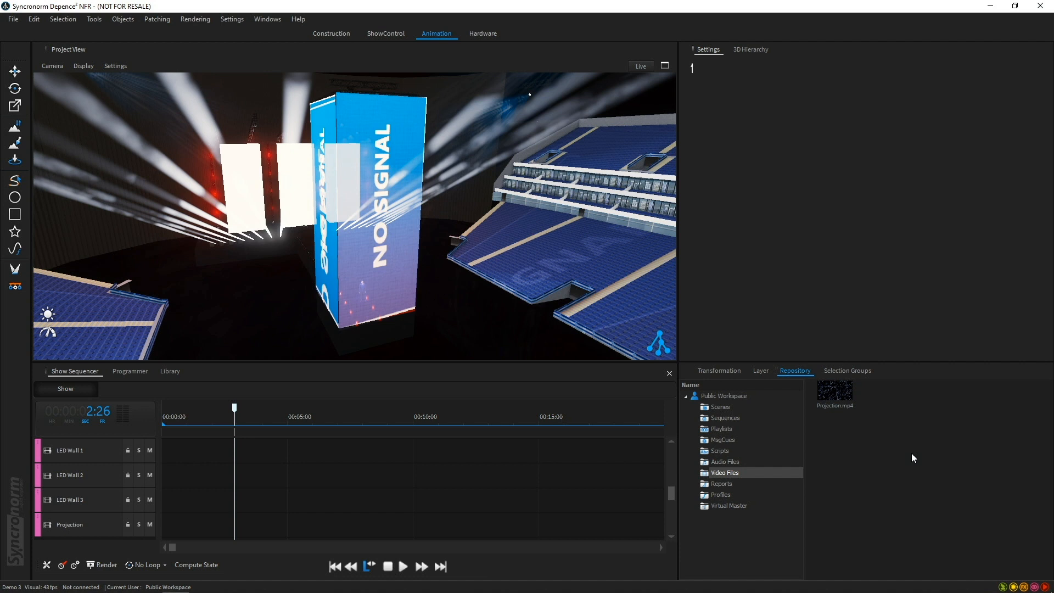
Load the VideoWall2 video from the PROJECT RESOURCES folder into the repository's video files
{"action": "right_click", "coordinate": [896, 452]}
{"action": "left_click", "coordinate": [921, 458]}
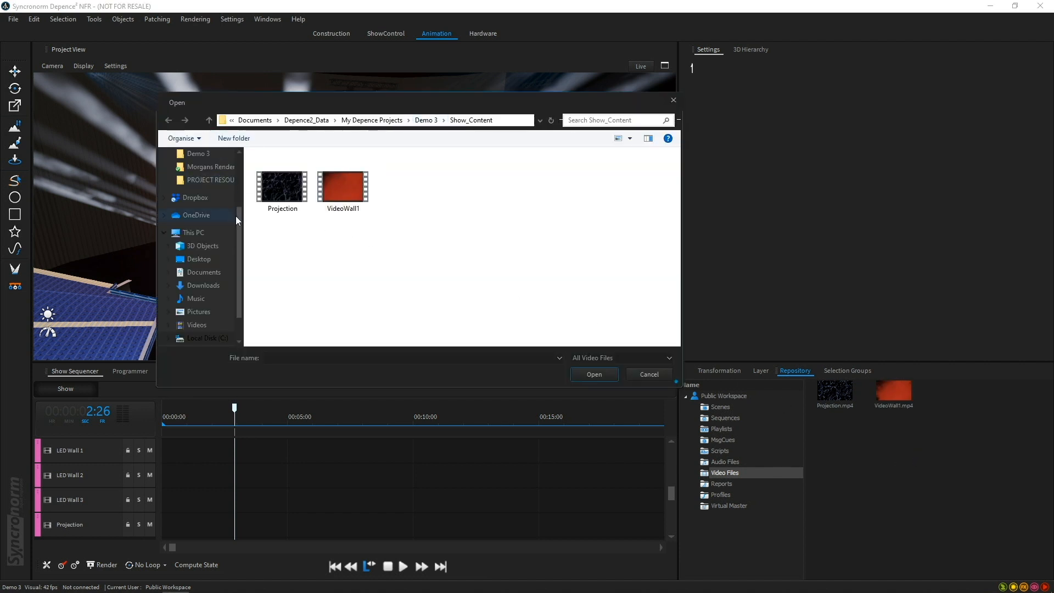
{"action": "left_click_drag", "start_coordinate": [236, 215], "coordinate": [238, 160]}
{"action": "left_click", "coordinate": [200, 175]}
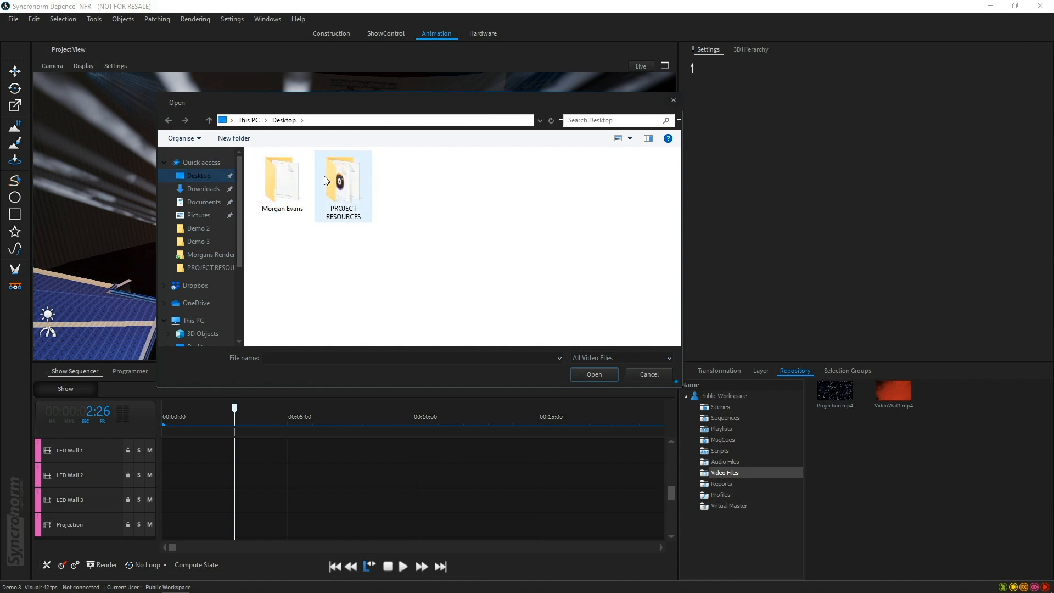
{"action": "double_click", "coordinate": [324, 176]}
{"action": "left_click", "coordinate": [400, 181]}
{"action": "left_click", "coordinate": [666, 372]}
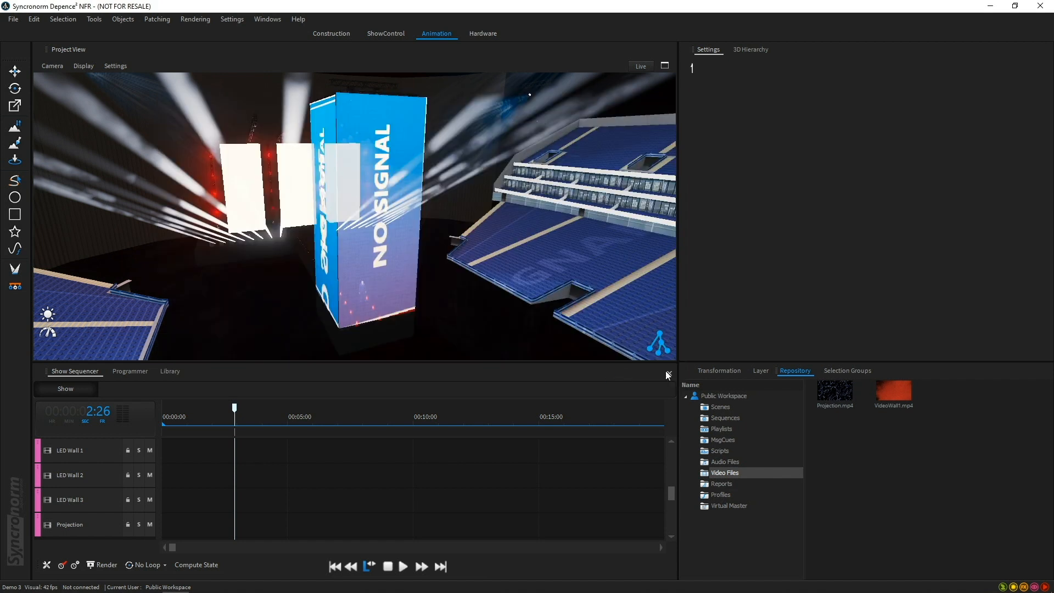
Load the VideoWall3 video from the PROJECT RESOURCES folder into the repository's video files
{"action": "right_click", "coordinate": [963, 434]}
{"action": "left_click", "coordinate": [973, 440]}
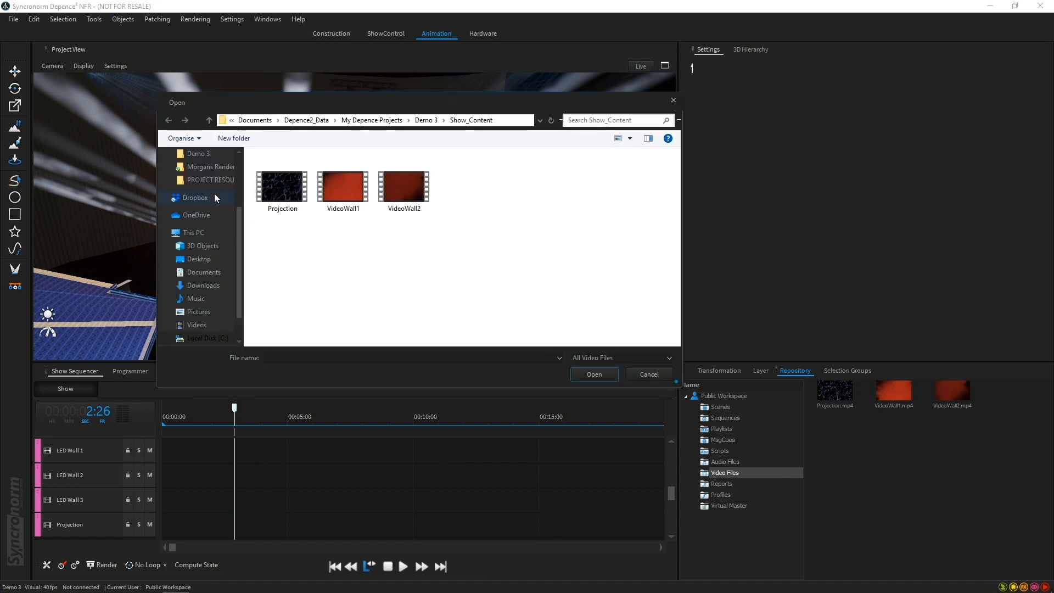
{"action": "left_click_drag", "start_coordinate": [240, 222], "coordinate": [223, 139]}
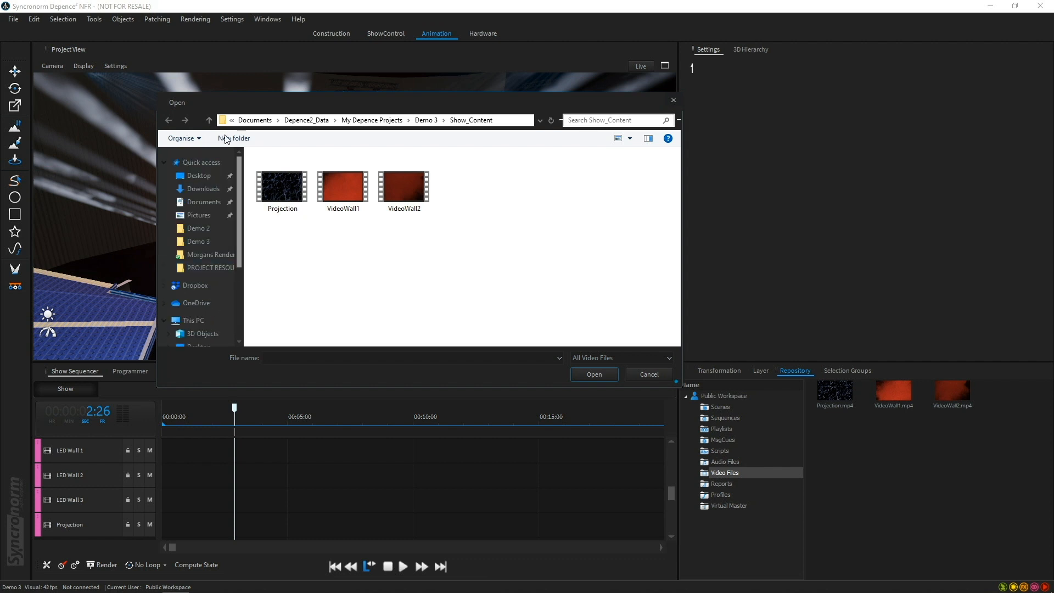
{"action": "left_click", "coordinate": [212, 180]}
{"action": "double_click", "coordinate": [342, 182]}
{"action": "left_click", "coordinate": [465, 188]}
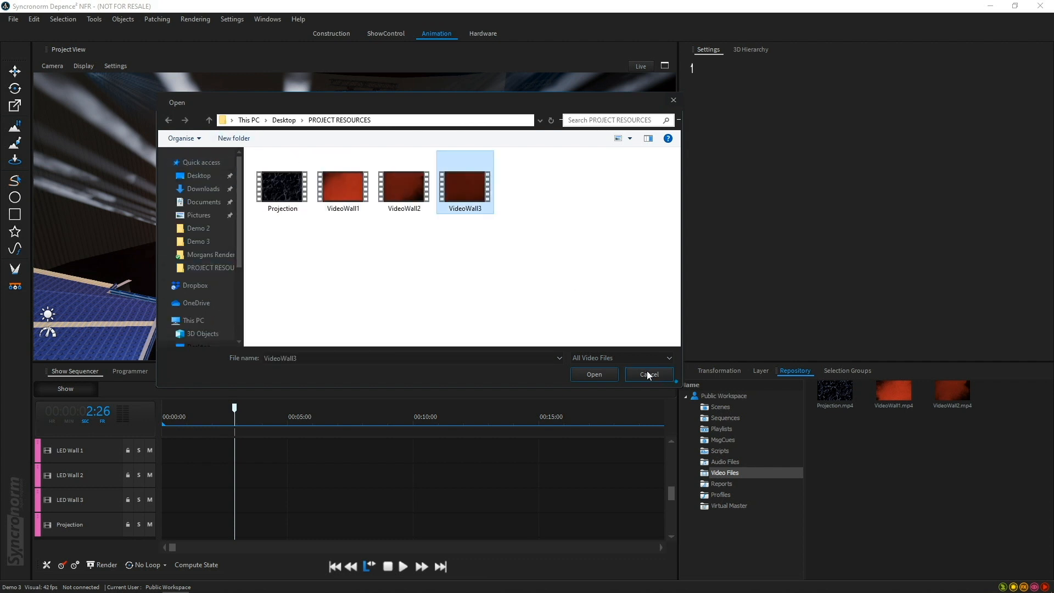
{"action": "left_click", "coordinate": [649, 375]}
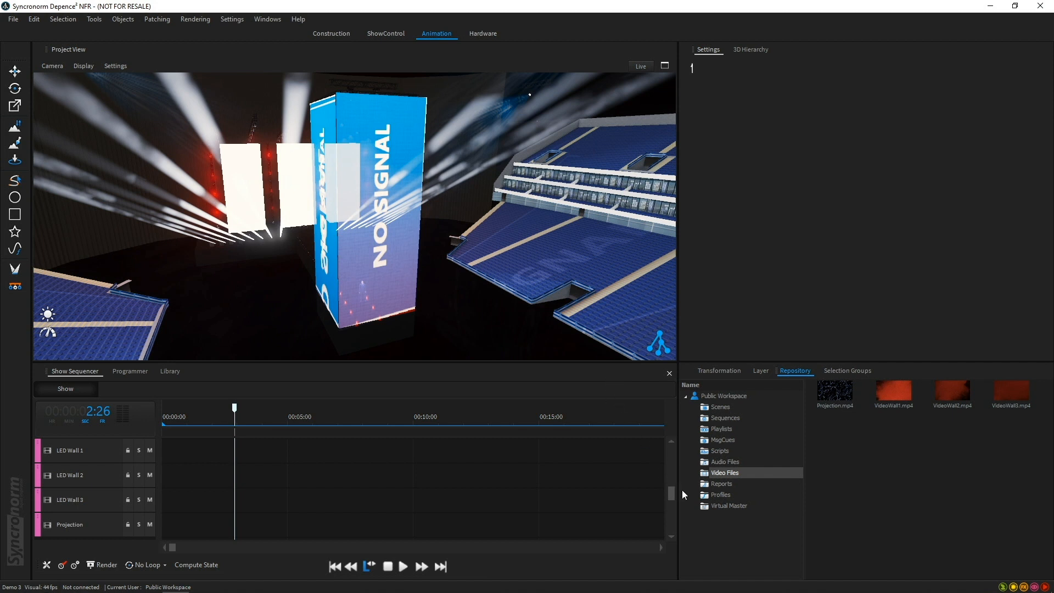
Place VideoWall1.mp4, VideoWall2.mp4 and VideoWall3.mp4 at the start of the LED Wall 1, LED Wall 2 and LED Wall 3 tracks respectively
{"action": "left_click_drag", "start_coordinate": [671, 497], "coordinate": [672, 488]}
{"action": "left_click_drag", "start_coordinate": [889, 394], "coordinate": [306, 449]}
{"action": "left_click_drag", "start_coordinate": [162, 457], "coordinate": [162, 457]}
{"action": "left_click_drag", "start_coordinate": [957, 396], "coordinate": [163, 485]}
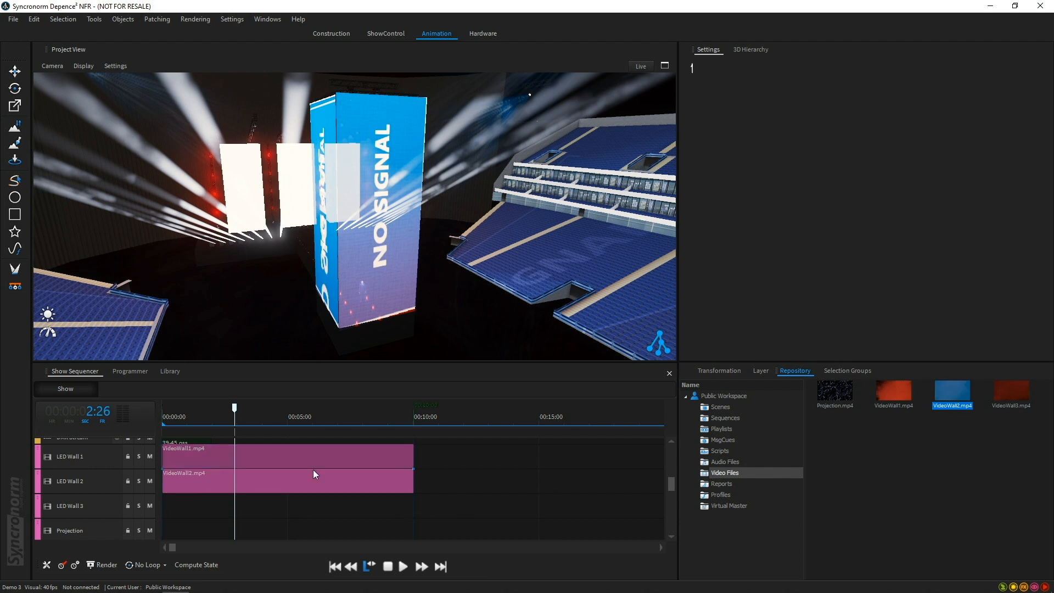
{"action": "left_click_drag", "start_coordinate": [1009, 397], "coordinate": [166, 509]}
{"action": "left_click", "coordinate": [211, 504]}
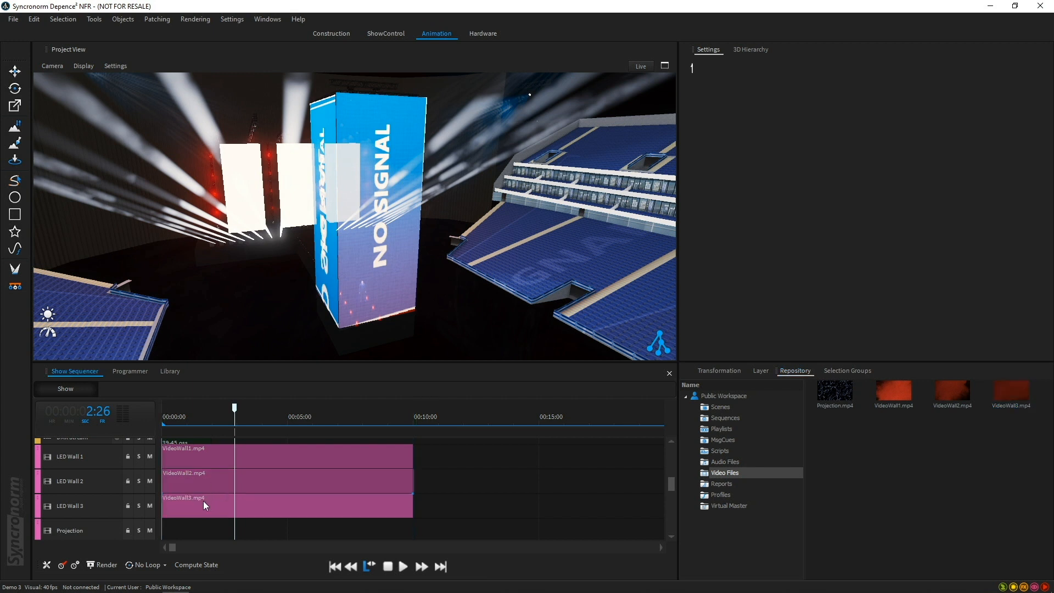
Place Projection.mp4 at the start of the Projection track
{"action": "left_click", "coordinate": [844, 391]}
{"action": "left_click_drag", "start_coordinate": [845, 389], "coordinate": [319, 510]}
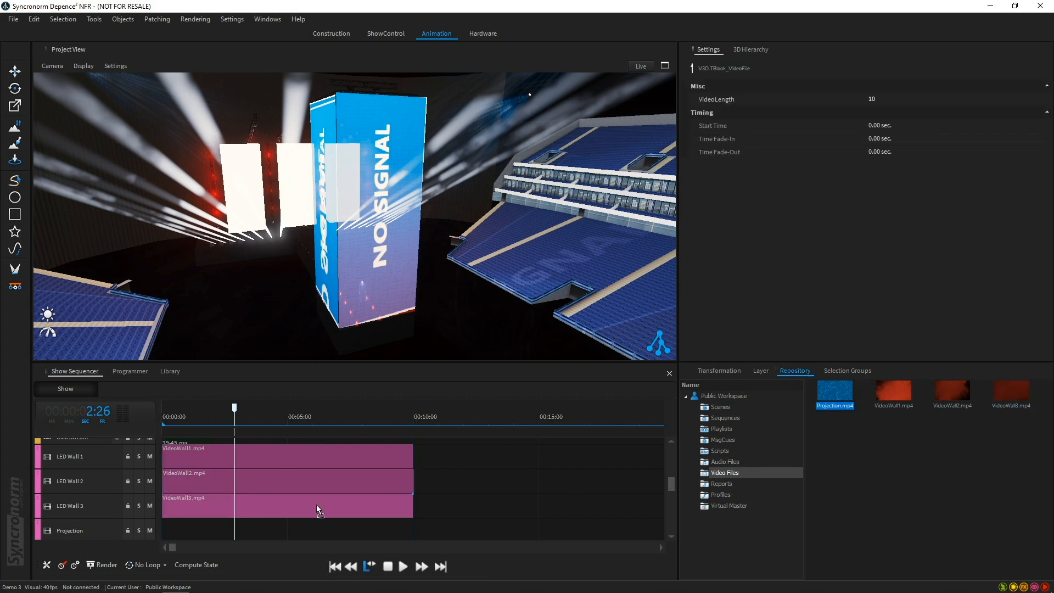
{"action": "mouse_move", "coordinate": [184, 533]}
{"action": "left_mouse_down"}
{"action": "mouse_move", "coordinate": [170, 534]}
{"action": "mouse_move", "coordinate": [177, 523]}
{"action": "left_mouse_up"}
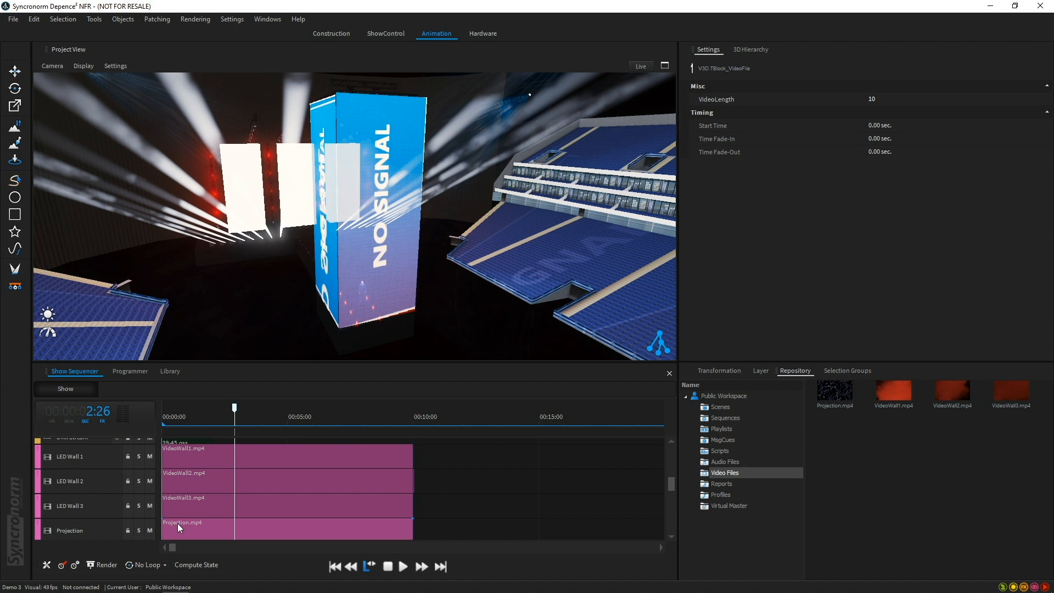
Extend the VideoWall1.mp4 clip on the LED Wall 1 track to the sequence's one-minute end marker
{"action": "scroll", "coordinate": [309, 453], "scroll_direction": "down", "scroll_amount": 2}
{"action": "key", "text": "alt"}
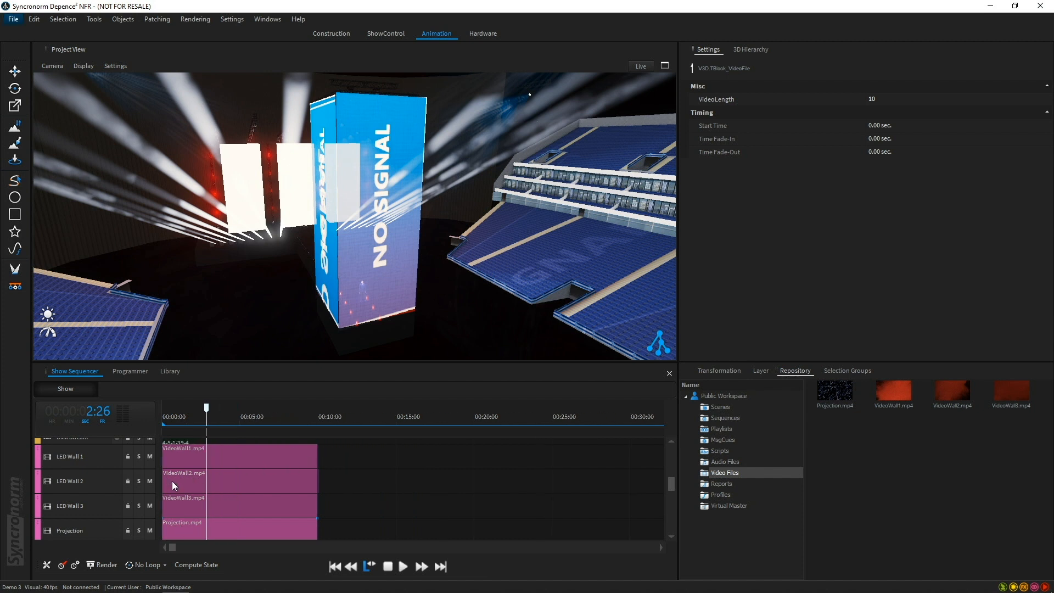
{"action": "scroll", "coordinate": [178, 486], "scroll_direction": "down", "scroll_amount": 2}
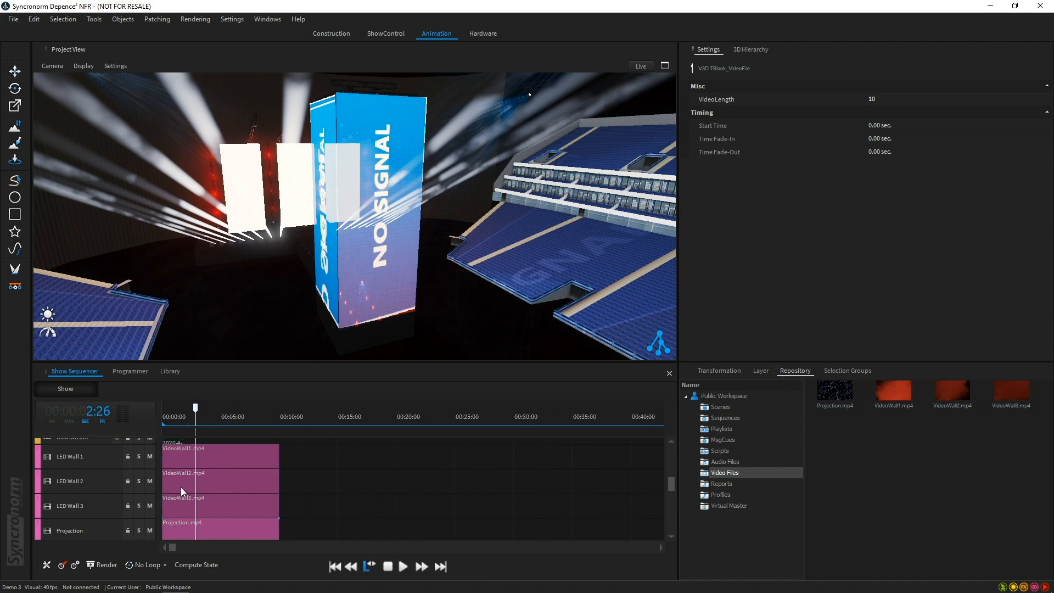
{"action": "scroll", "coordinate": [180, 487], "scroll_direction": "down", "scroll_amount": 2}
{"action": "scroll", "coordinate": [181, 486], "scroll_direction": "down", "scroll_amount": 1}
{"action": "key", "text": "alt"}
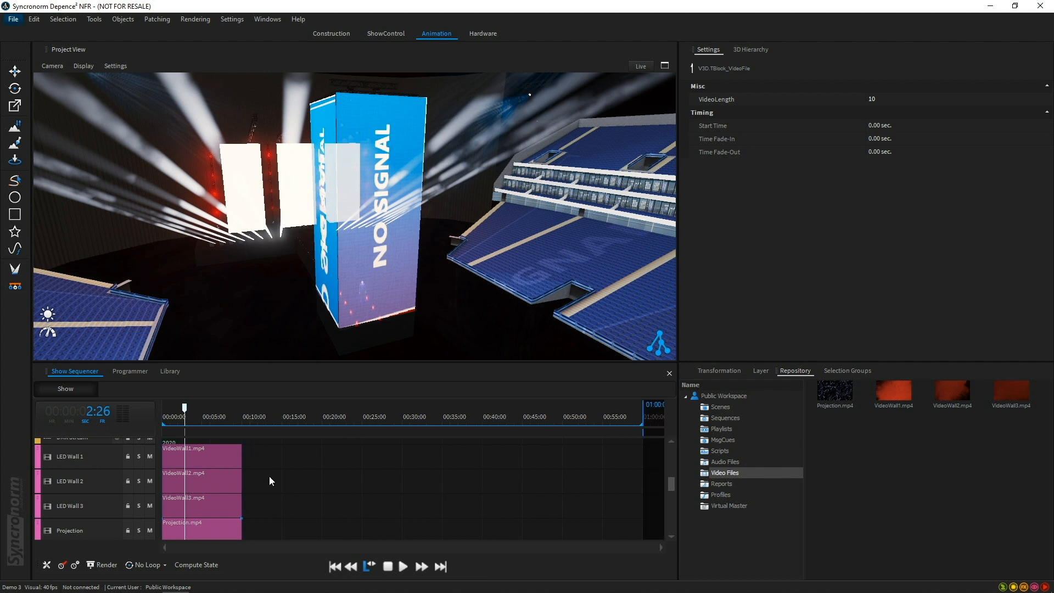
{"action": "left_click", "coordinate": [216, 457]}
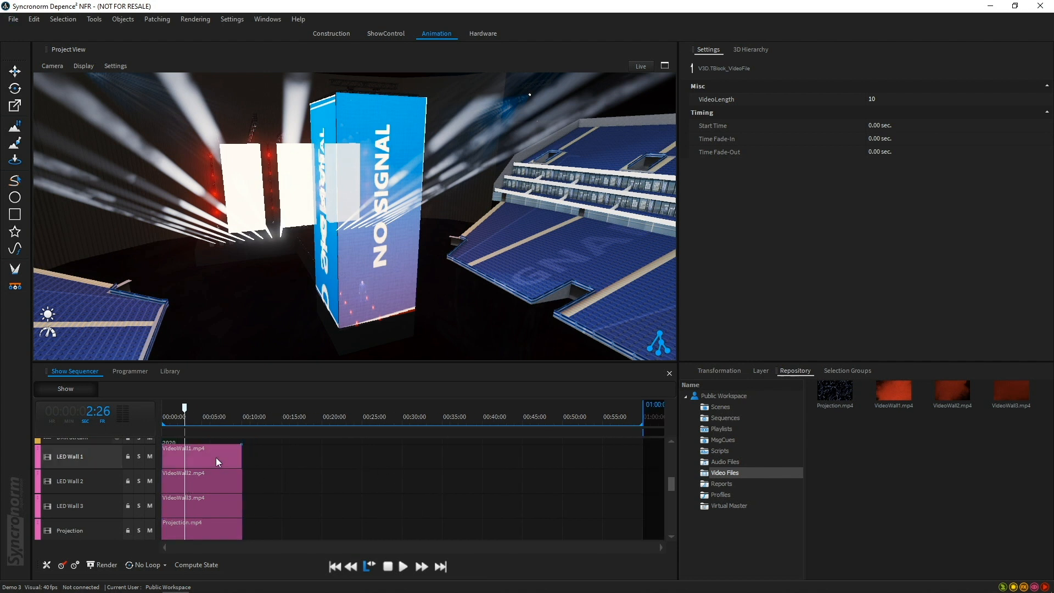
{"action": "left_click", "coordinate": [243, 414]}
{"action": "left_click", "coordinate": [238, 413]}
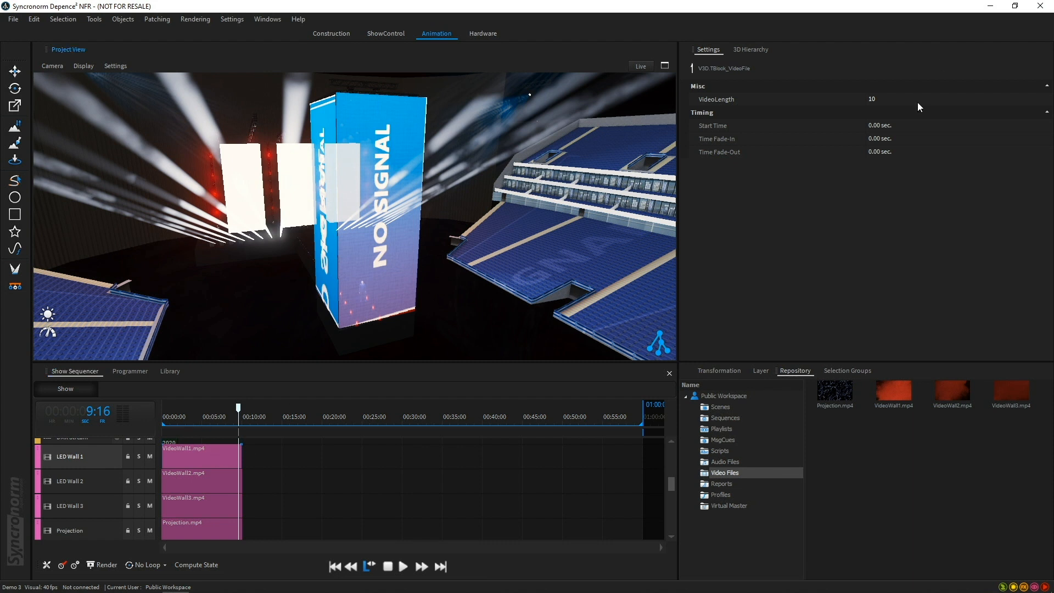
{"action": "left_click", "coordinate": [873, 98]}
{"action": "left_click_drag", "start_coordinate": [241, 455], "coordinate": [642, 455]}
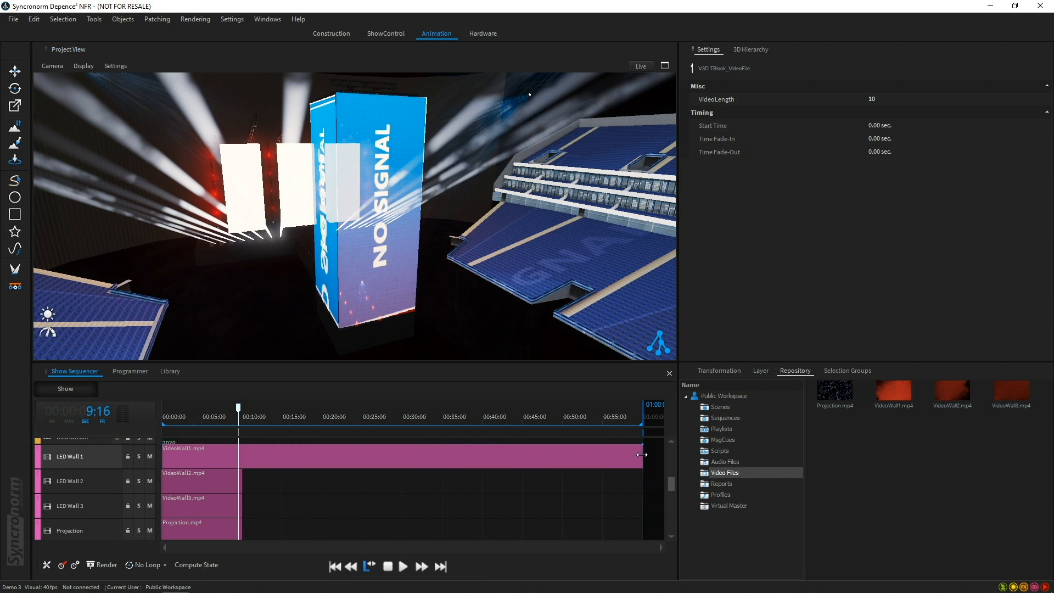
Extend the VideoWall2.mp4, VideoWall3.mp4 and Projection.mp4 clips to the sequence's one-minute end marker
{"action": "left_click_drag", "start_coordinate": [241, 481], "coordinate": [642, 481]}
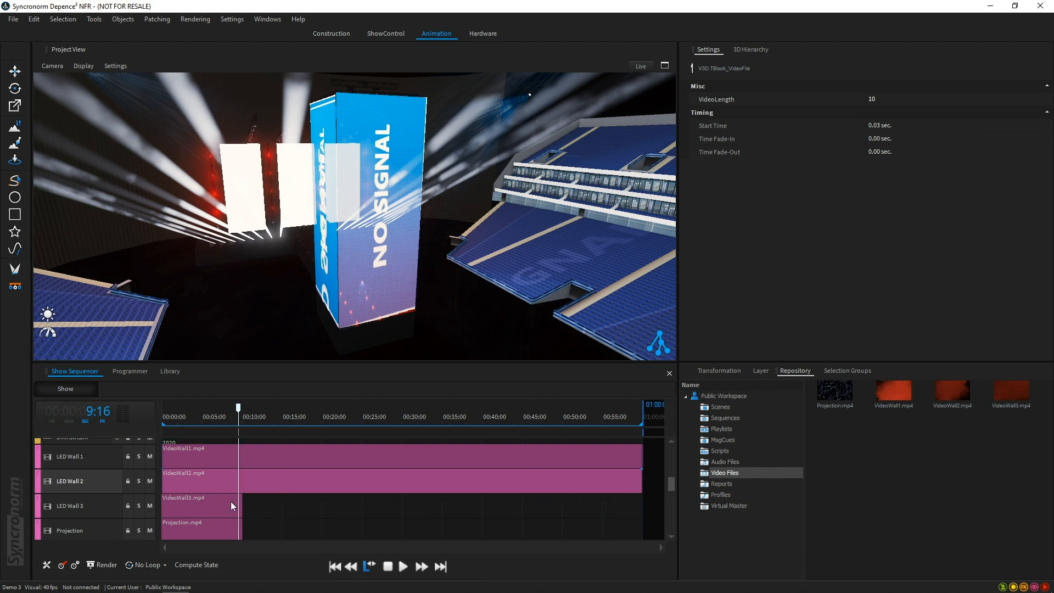
{"action": "left_click_drag", "start_coordinate": [241, 502], "coordinate": [642, 504]}
{"action": "left_click", "coordinate": [241, 531]}
{"action": "left_click_drag", "start_coordinate": [244, 530], "coordinate": [644, 525]}
{"action": "scroll", "coordinate": [400, 478], "scroll_direction": "down", "scroll_amount": 1}
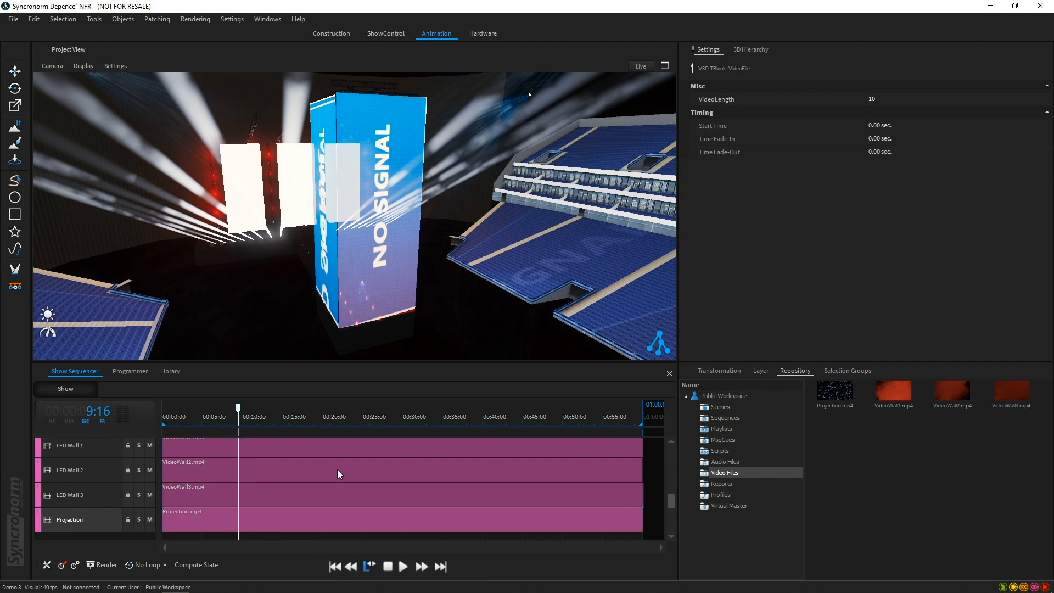
{"action": "scroll", "coordinate": [63, 483], "scroll_direction": "up", "scroll_amount": 1}
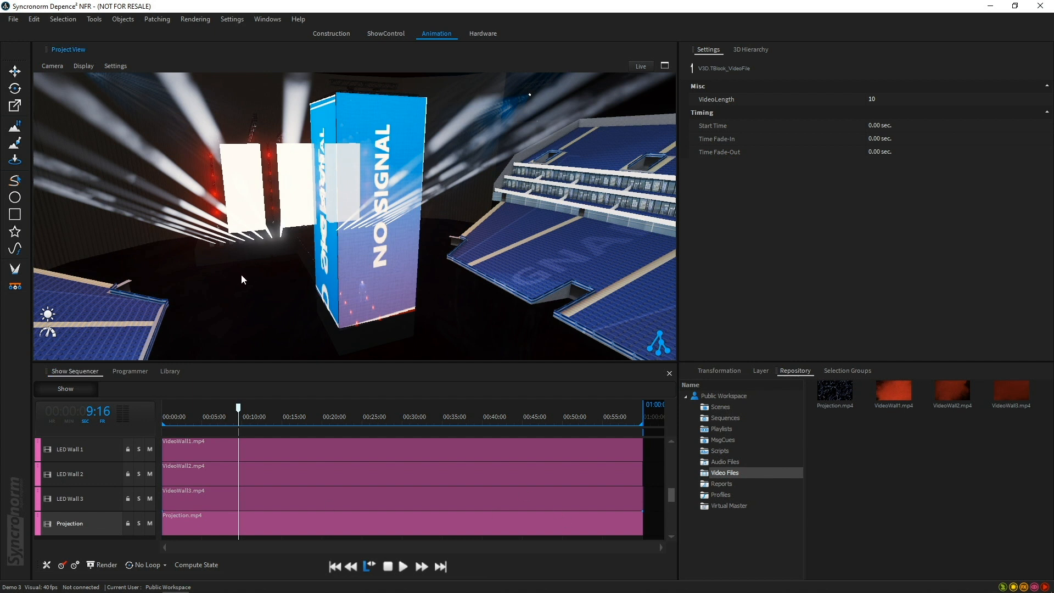
Assign the LED Wall 1 video source to the LED wall farthest from the central projection column
{"action": "mouse_move", "coordinate": [232, 262]}
{"action": "middle_mouse_down"}
{"action": "mouse_move", "coordinate": [266, 265]}
{"action": "mouse_move", "coordinate": [258, 269]}
{"action": "middle_mouse_up"}
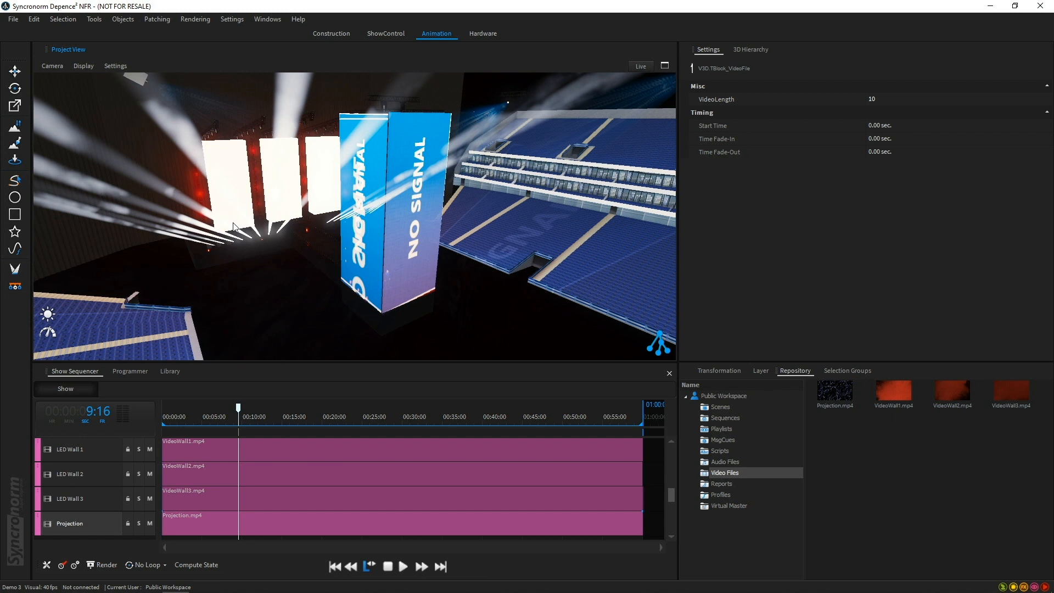
{"action": "scroll", "coordinate": [231, 230], "scroll_direction": "up", "scroll_amount": 2}
{"action": "mouse_move", "coordinate": [247, 162]}
{"action": "middle_mouse_down"}
{"action": "mouse_move", "coordinate": [284, 187]}
{"action": "mouse_move", "coordinate": [254, 179]}
{"action": "middle_mouse_up"}
{"action": "middle_click_drag", "start_coordinate": [201, 202], "coordinate": [230, 177]}
{"action": "left_click", "coordinate": [229, 176]}
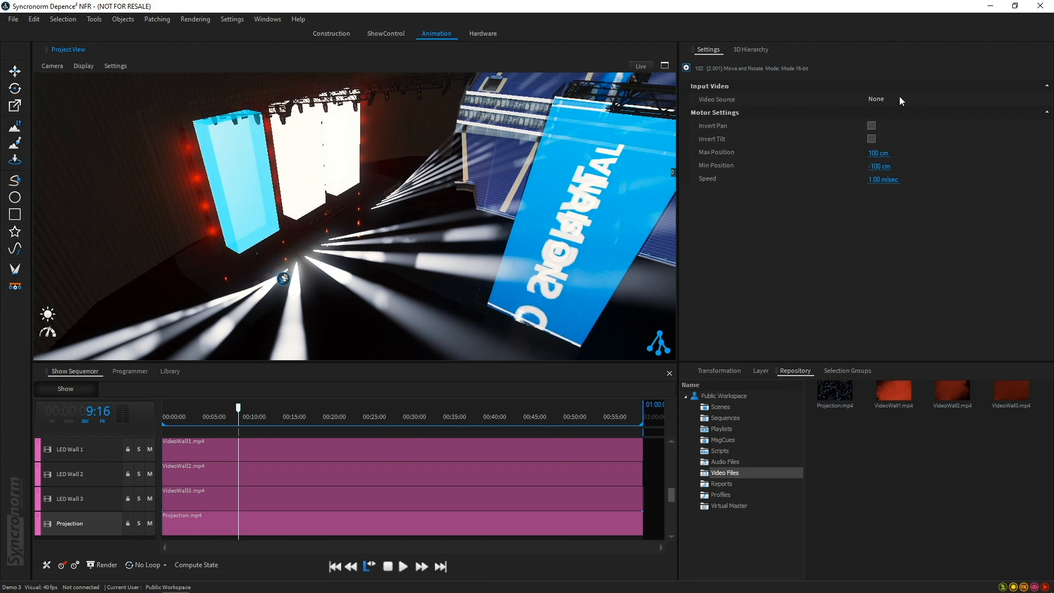
{"action": "left_click", "coordinate": [1039, 101]}
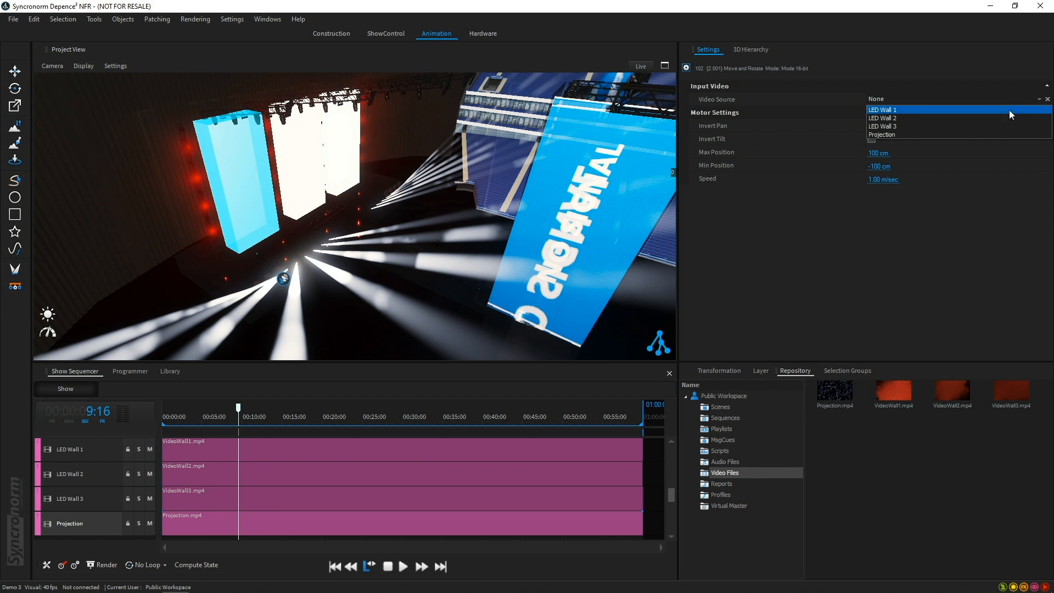
{"action": "left_click", "coordinate": [1009, 110]}
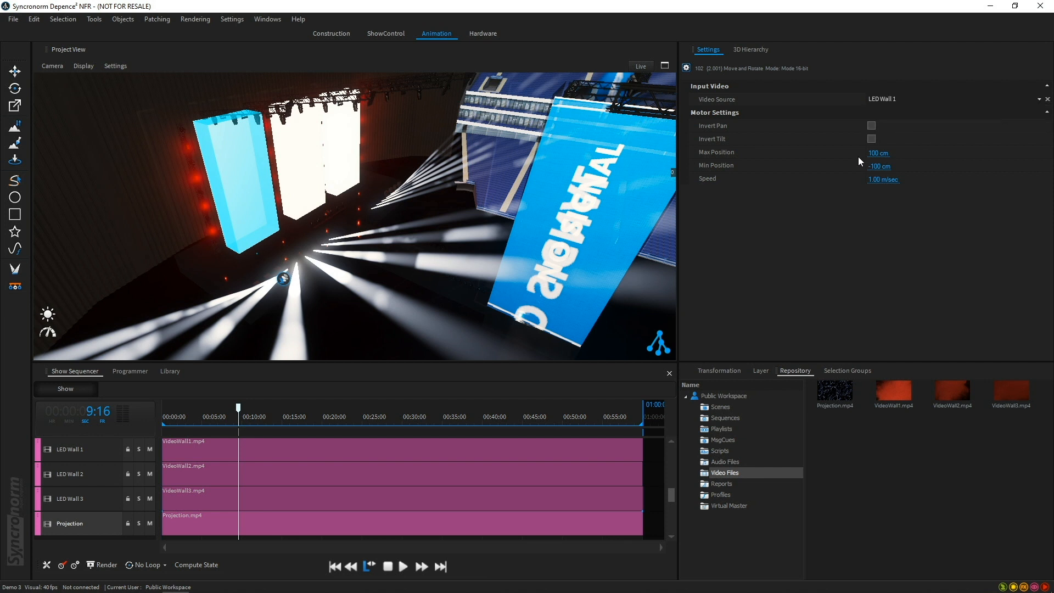
{"action": "left_click", "coordinate": [397, 287]}
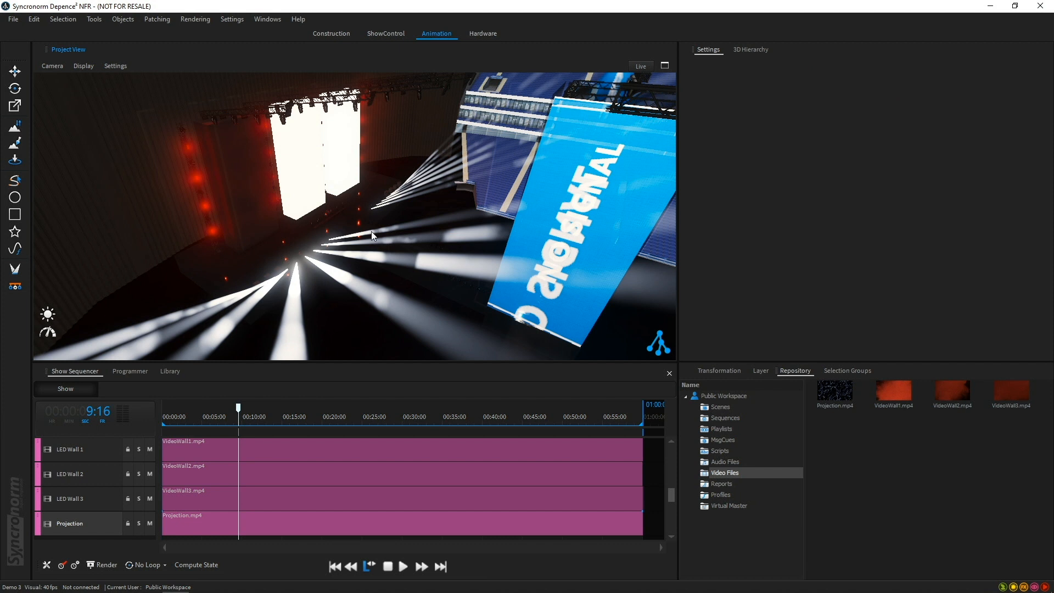
Set the middle LED wall's video source to LED Wall 2 and the remaining wall's source to LED Wall 3
{"action": "left_click", "coordinate": [309, 187]}
{"action": "left_click", "coordinate": [1039, 99]}
{"action": "left_click", "coordinate": [993, 118]}
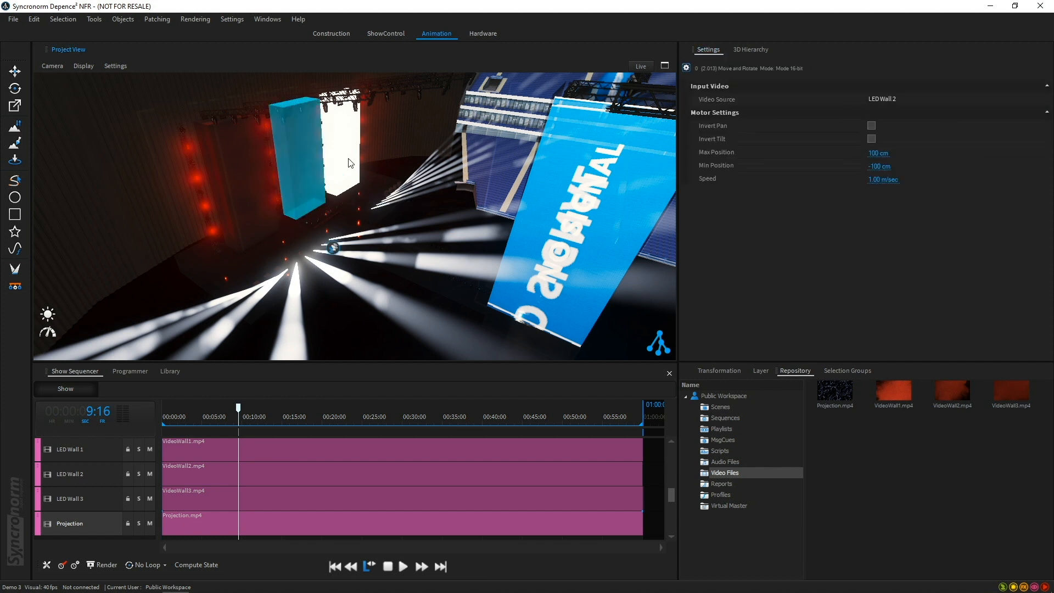
{"action": "left_click", "coordinate": [1039, 98]}
{"action": "left_click", "coordinate": [986, 127]}
{"action": "left_click", "coordinate": [623, 315]}
Select the rig's fixtures, filter the selection to the Video Projector type, and set the projectors' video source to Projection
{"action": "middle_click_drag", "start_coordinate": [623, 313], "coordinate": [538, 313]}
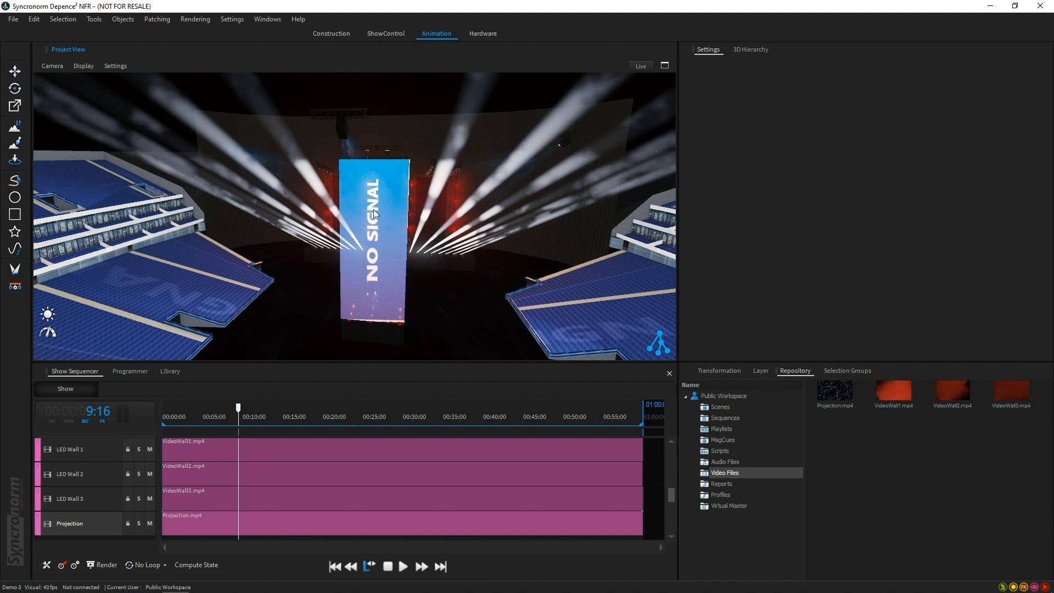
{"action": "left_click_drag", "start_coordinate": [174, 101], "coordinate": [641, 196]}
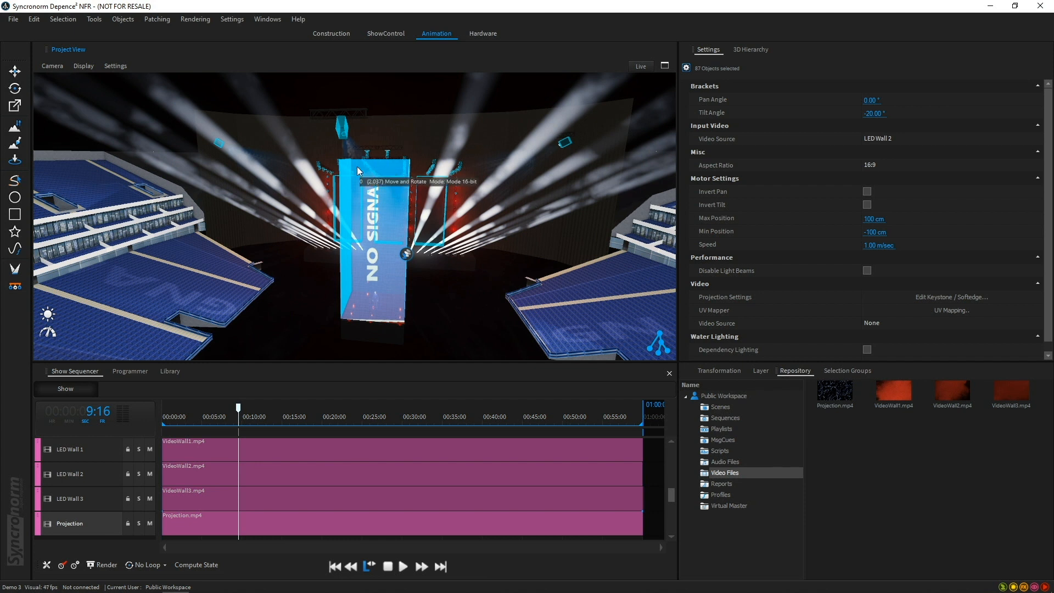
{"action": "right_click", "coordinate": [374, 131]}
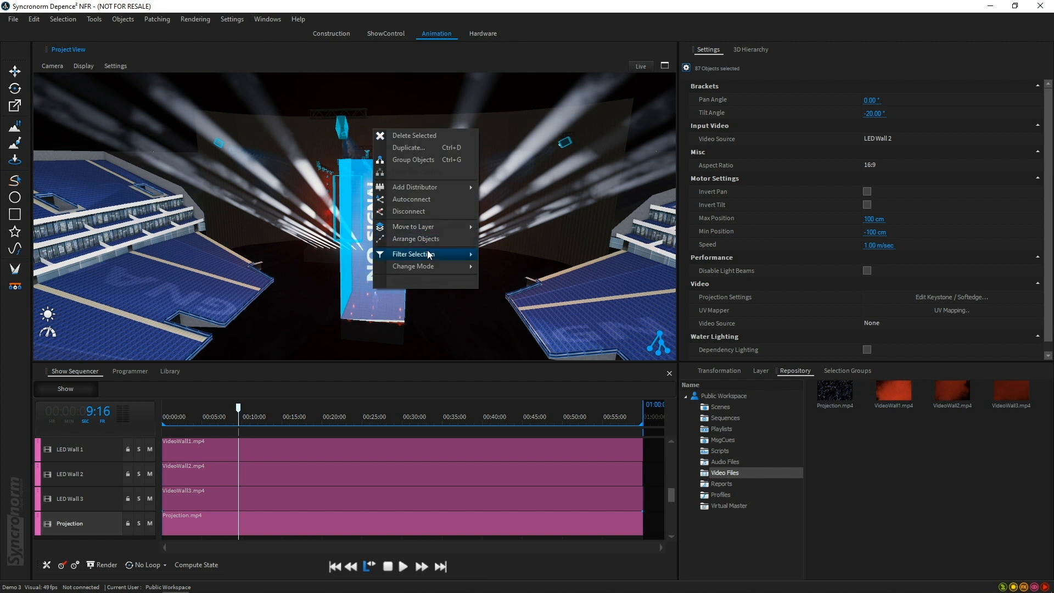
{"action": "mouse_move", "coordinate": [430, 255]}
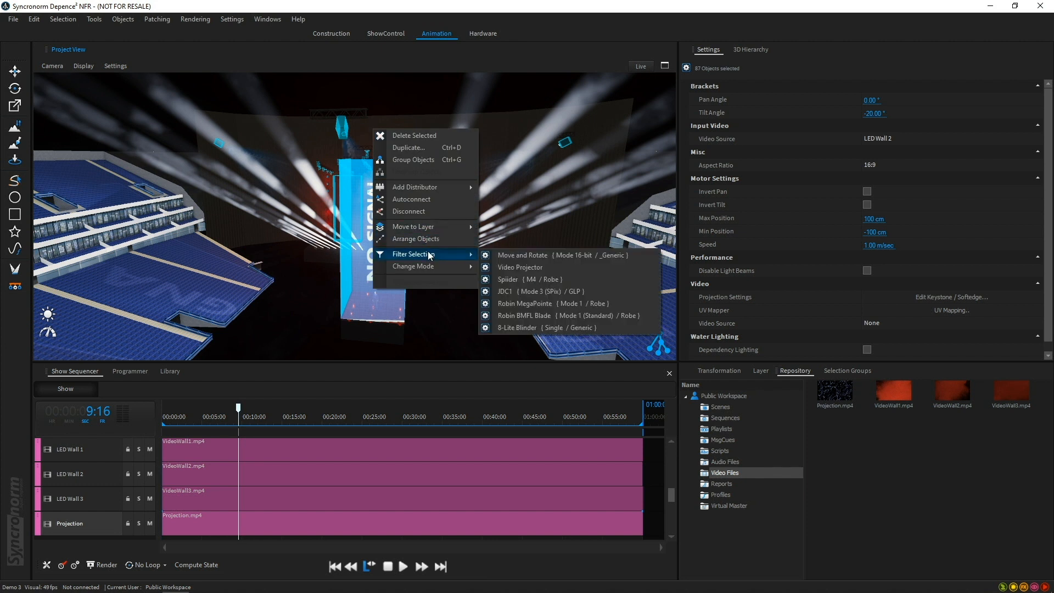
{"action": "left_click", "coordinate": [538, 270]}
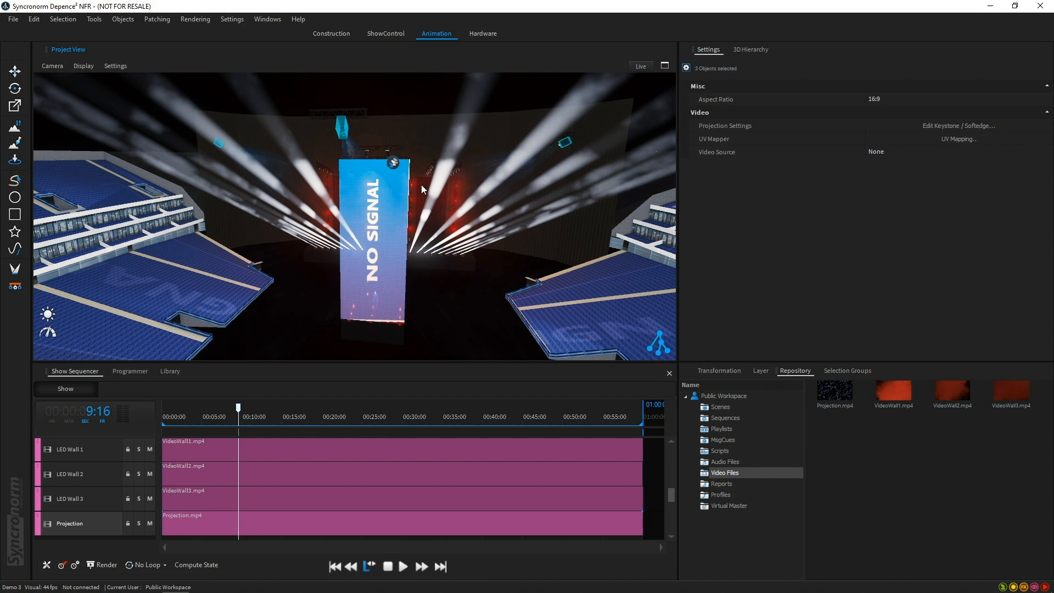
{"action": "left_click", "coordinate": [947, 151]}
{"action": "left_click", "coordinate": [977, 182]}
{"action": "left_click", "coordinate": [453, 292]}
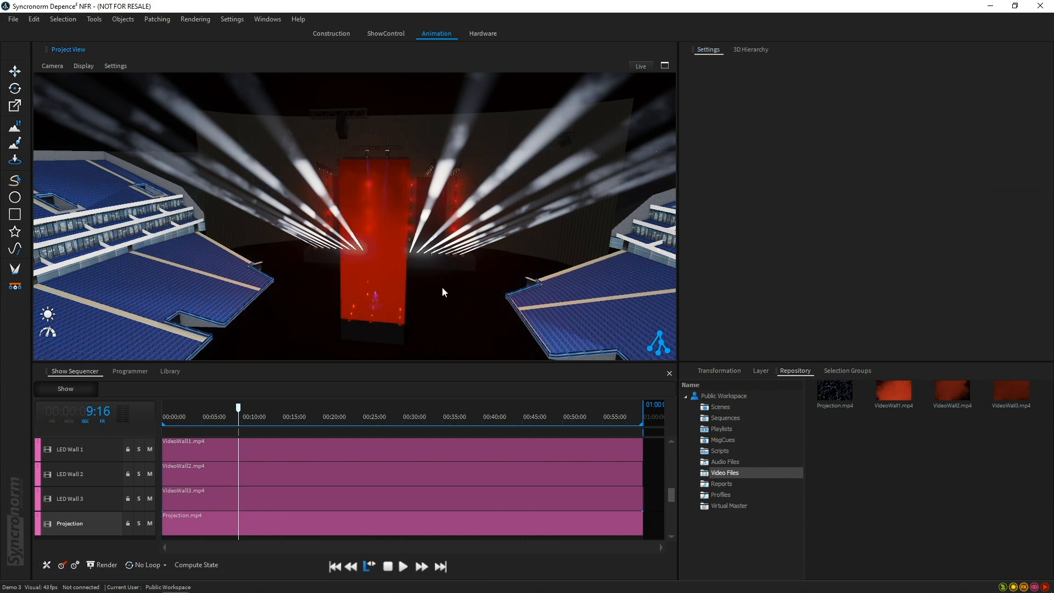
Play the show from the beginning to check the video content, pausing at about six seconds, and view the projection column
{"action": "mouse_move", "coordinate": [290, 260]}
{"action": "middle_mouse_down"}
{"action": "mouse_move", "coordinate": [334, 270]}
{"action": "mouse_move", "coordinate": [345, 253]}
{"action": "mouse_move", "coordinate": [273, 269]}
{"action": "mouse_move", "coordinate": [331, 265]}
{"action": "mouse_move", "coordinate": [303, 250]}
{"action": "middle_mouse_up"}
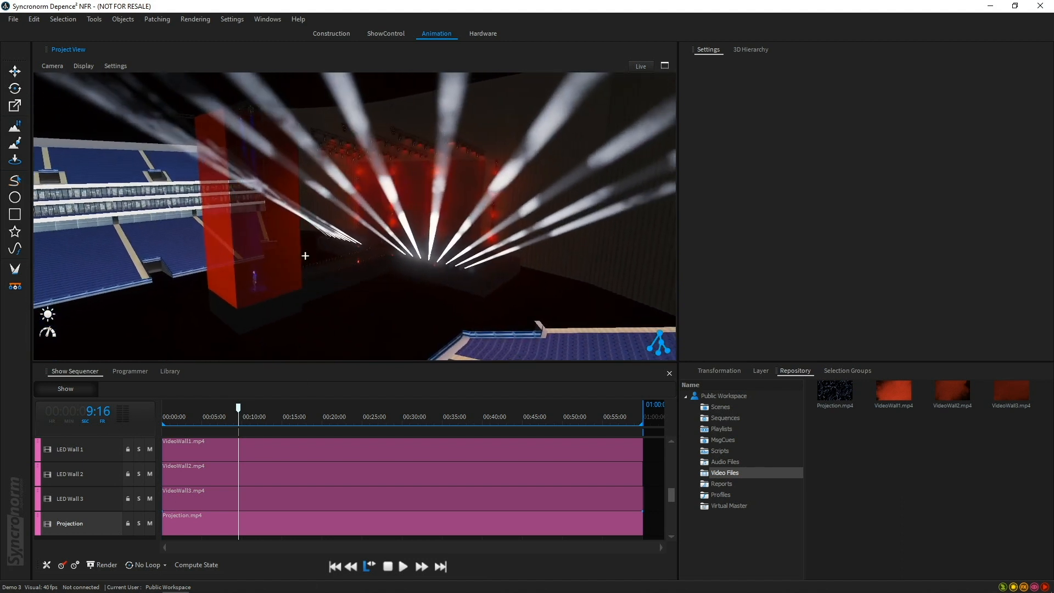
{"action": "left_click", "coordinate": [389, 566]}
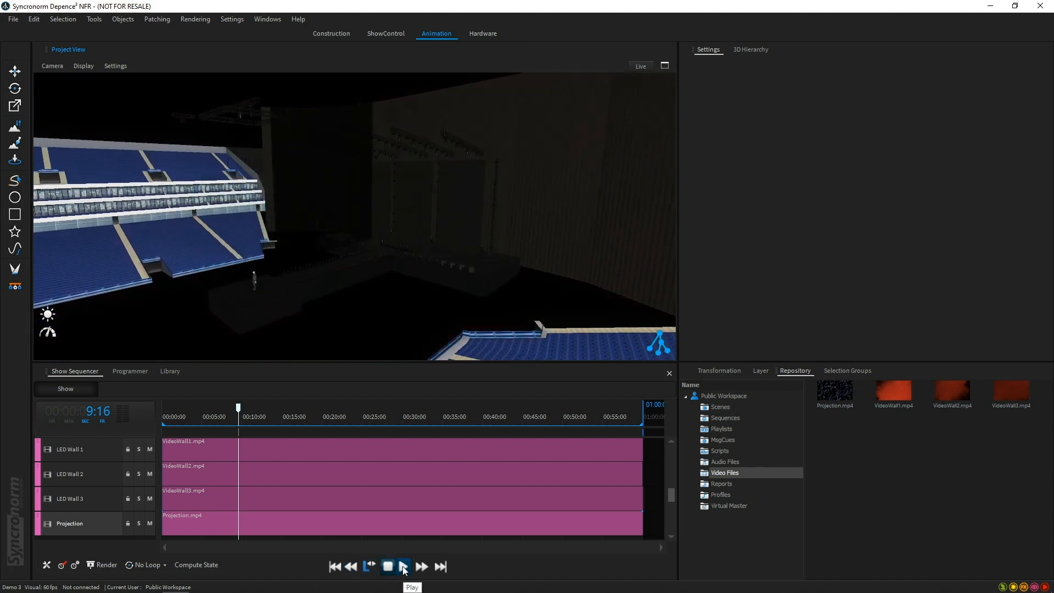
{"action": "left_click", "coordinate": [403, 567]}
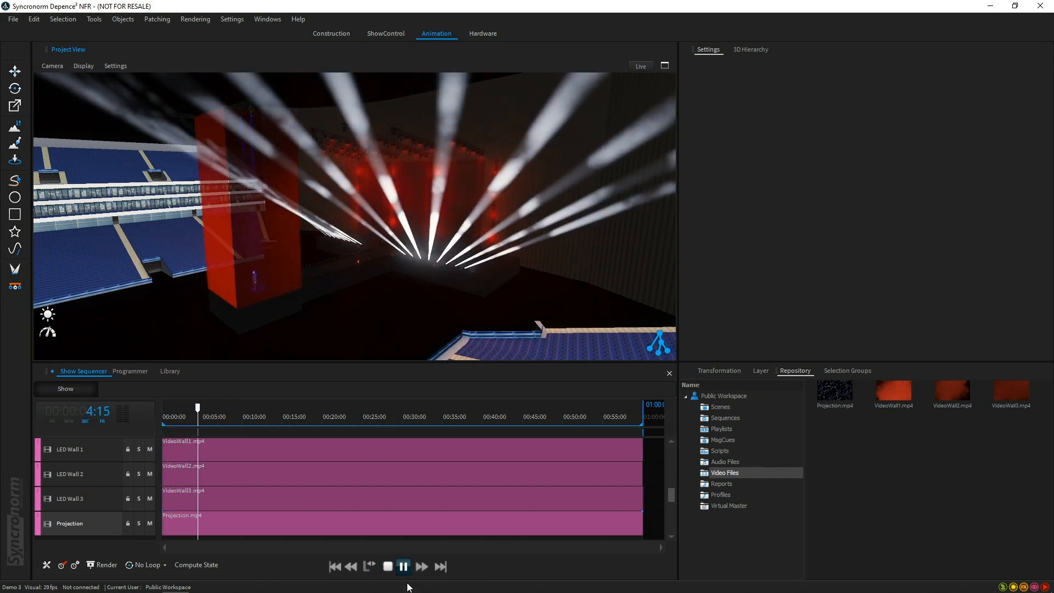
{"action": "left_click", "coordinate": [403, 567]}
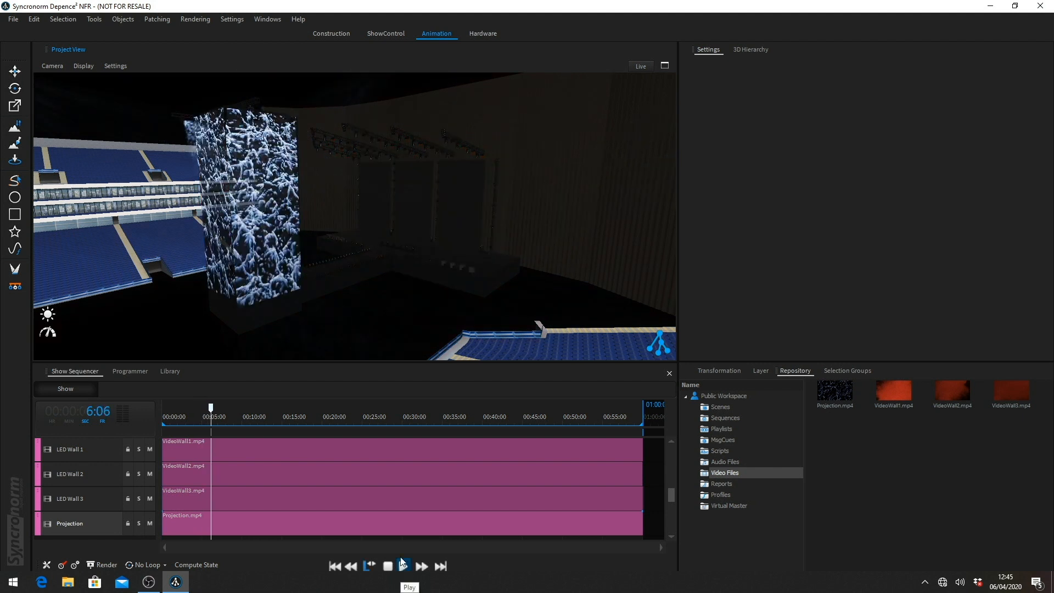
{"action": "middle_click_drag", "start_coordinate": [304, 269], "coordinate": [420, 284]}
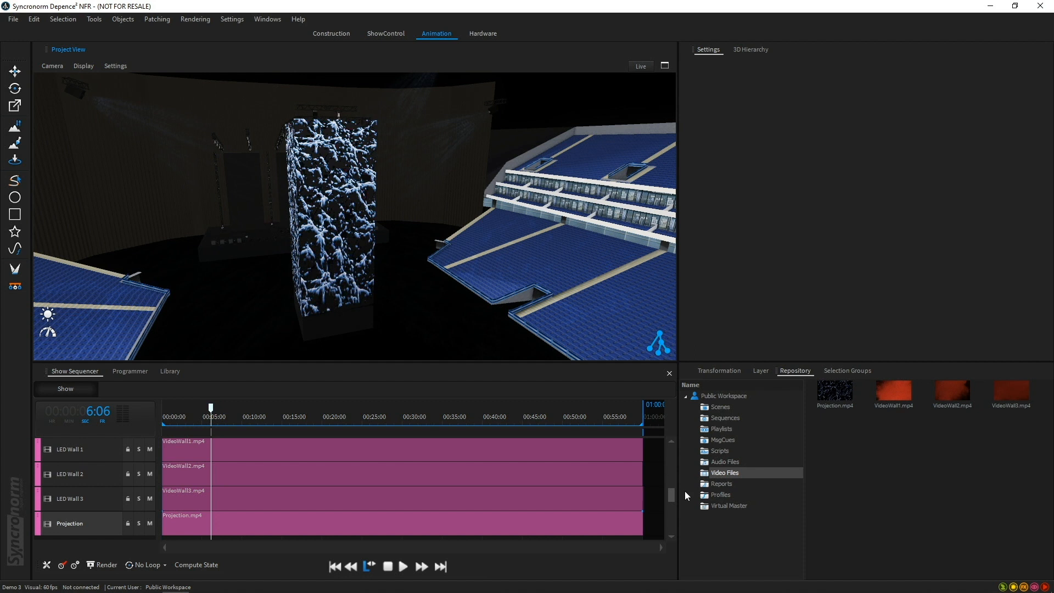
Load the Demo Audio file from the PROJECT RESOURCES folder into the repository's Audio Files
{"action": "left_click_drag", "start_coordinate": [672, 495], "coordinate": [663, 547]}
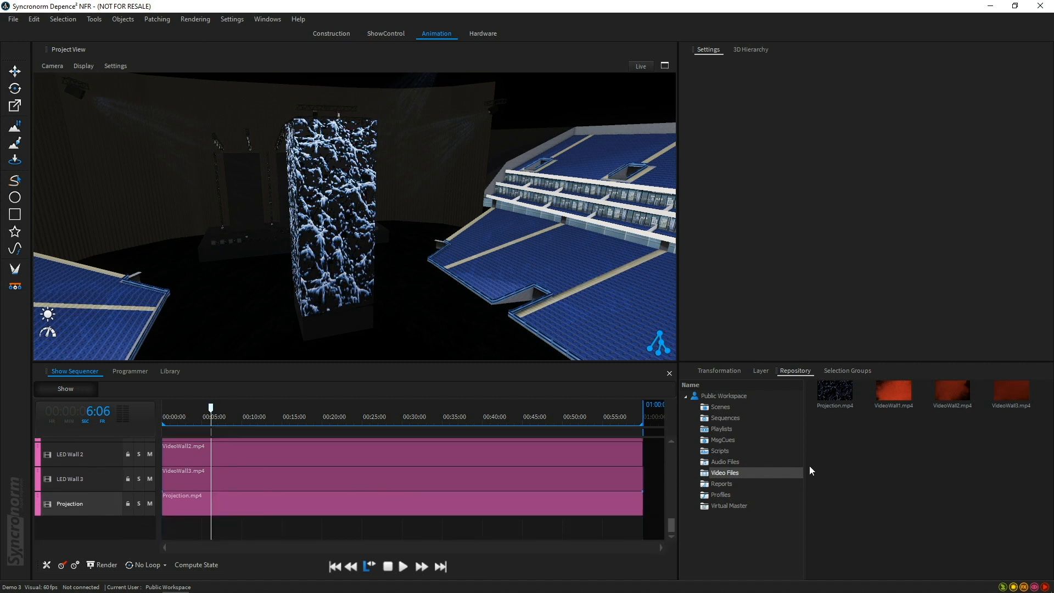
{"action": "left_click", "coordinate": [740, 461]}
{"action": "right_click", "coordinate": [849, 436]}
{"action": "left_click", "coordinate": [866, 444]}
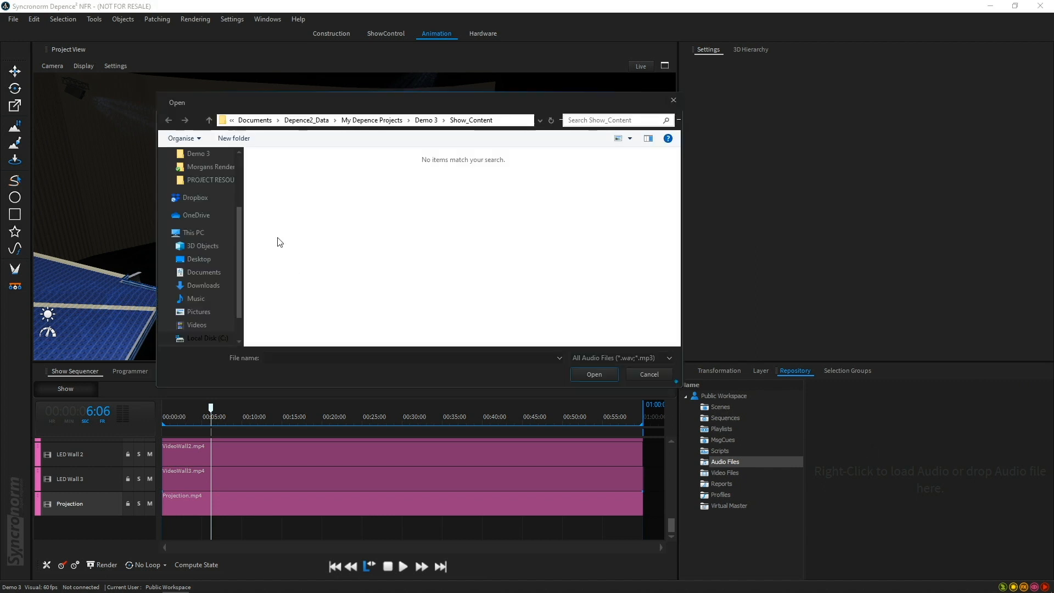
{"action": "left_click", "coordinate": [229, 184]}
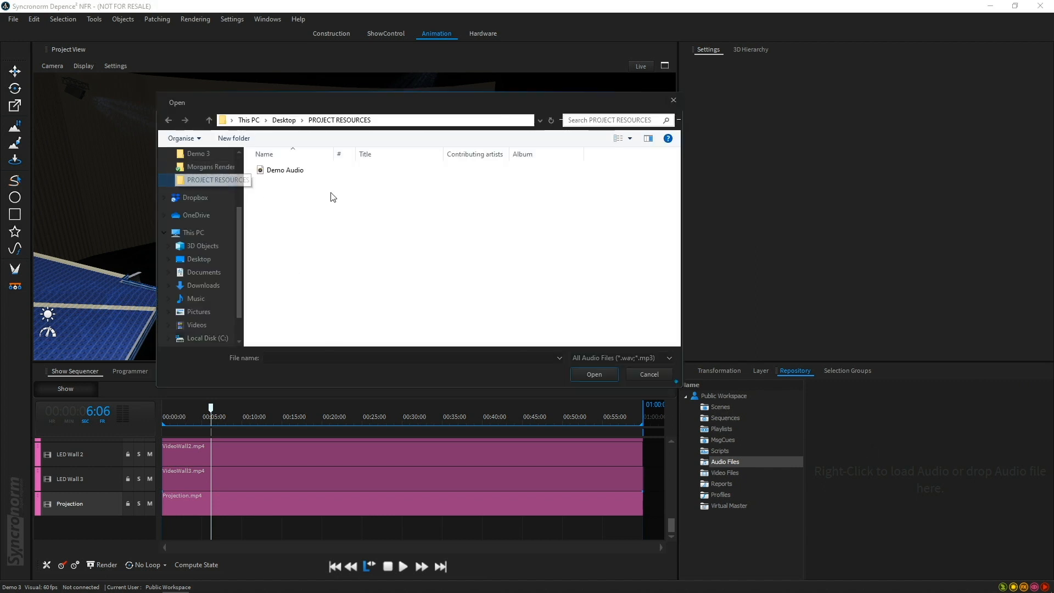
{"action": "left_click", "coordinate": [289, 171]}
{"action": "left_click", "coordinate": [594, 374]}
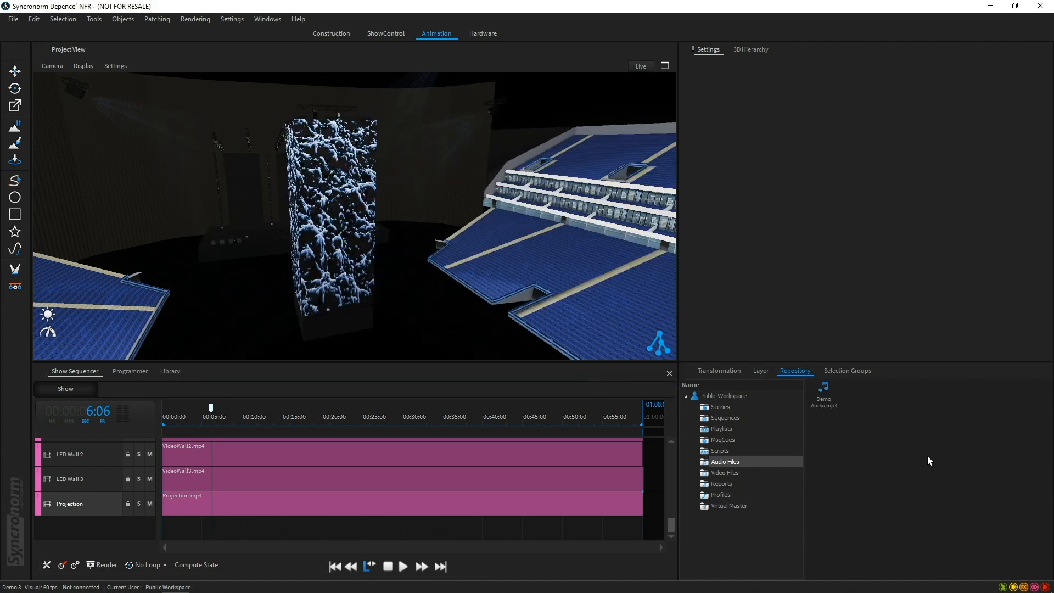
Add an audio track to the show sequence and place Demo Audio.mp3 at its start
{"action": "right_click", "coordinate": [71, 529]}
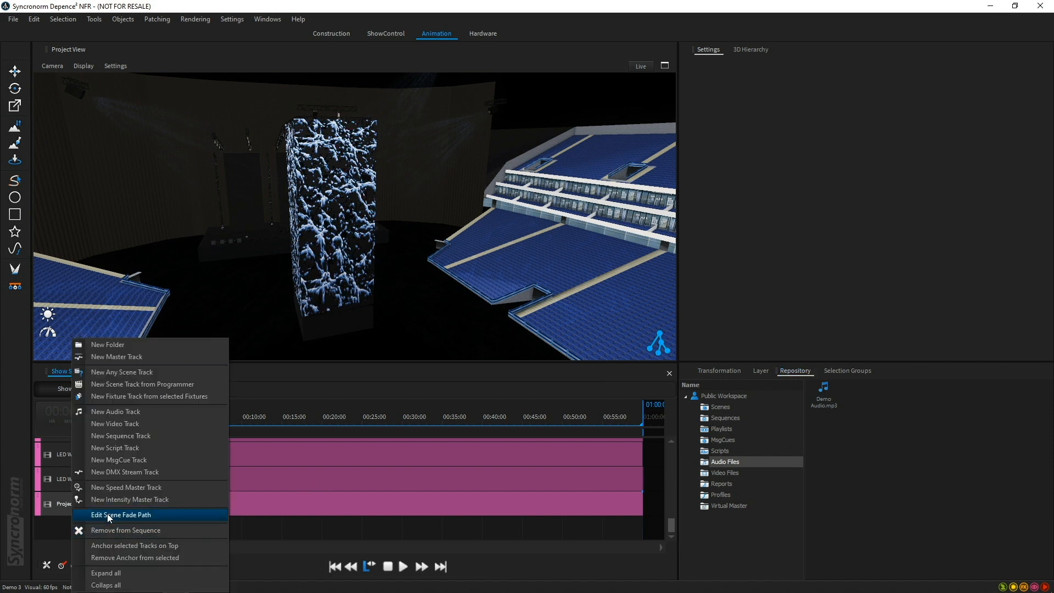
{"action": "left_click", "coordinate": [154, 414]}
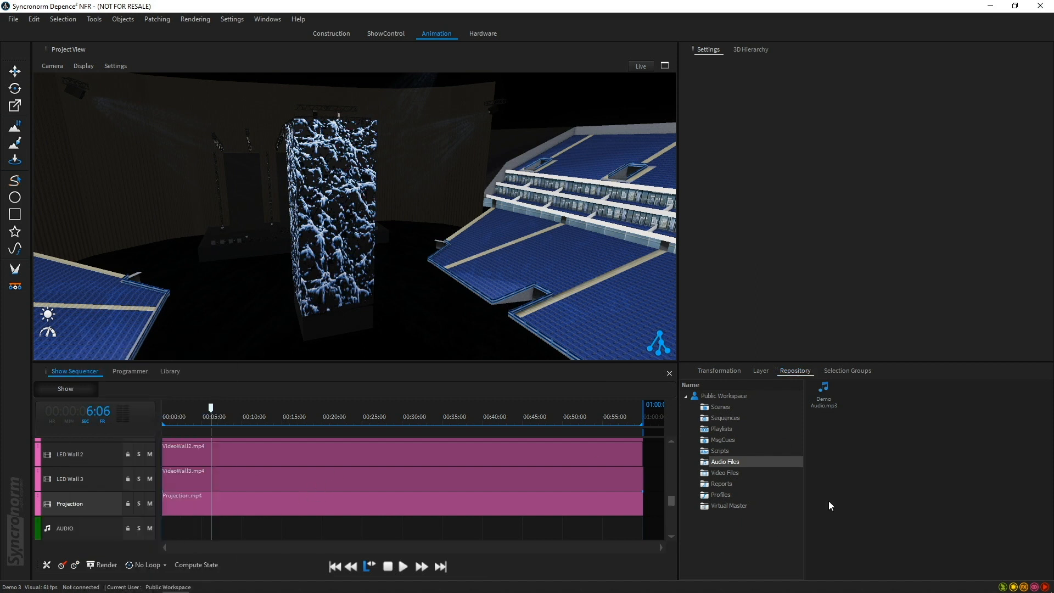
{"action": "left_click_drag", "start_coordinate": [825, 393], "coordinate": [162, 525]}
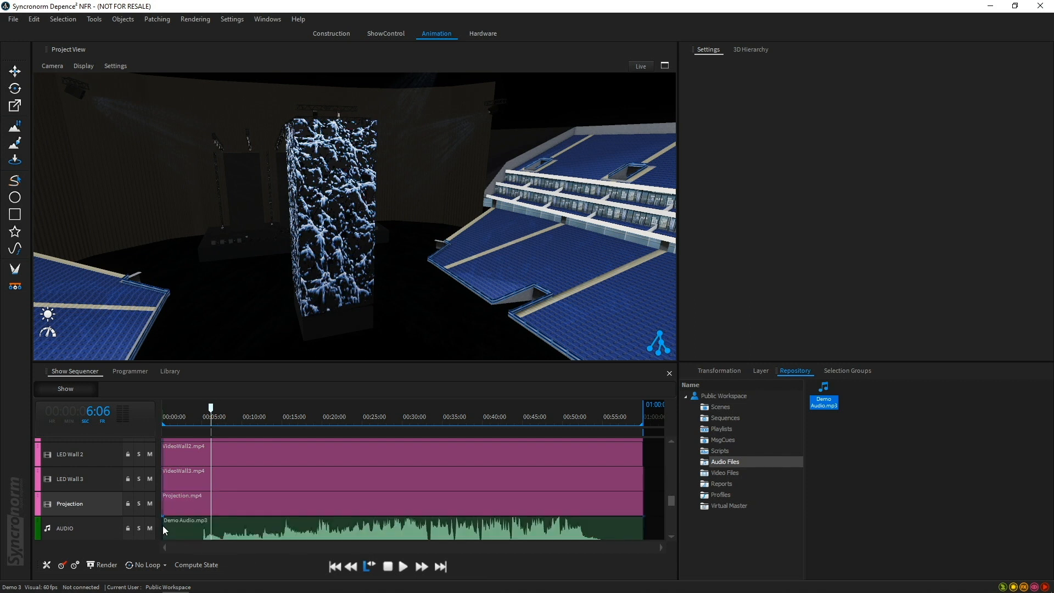
{"action": "left_click", "coordinate": [203, 526]}
{"action": "scroll", "coordinate": [458, 492], "scroll_direction": "up", "scroll_amount": 3}
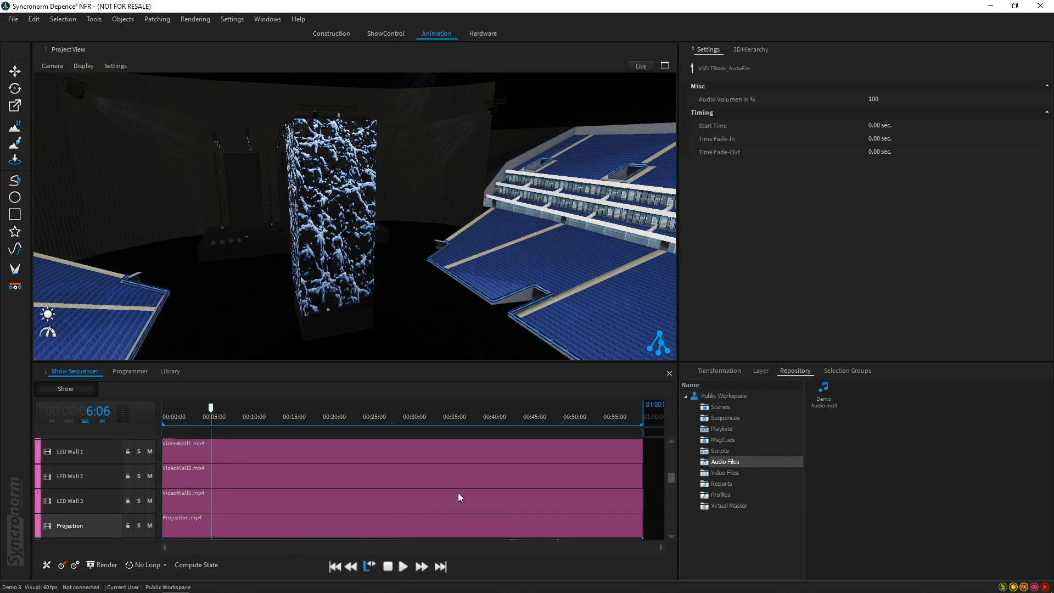
{"action": "scroll", "coordinate": [458, 493], "scroll_direction": "down", "scroll_amount": 2}
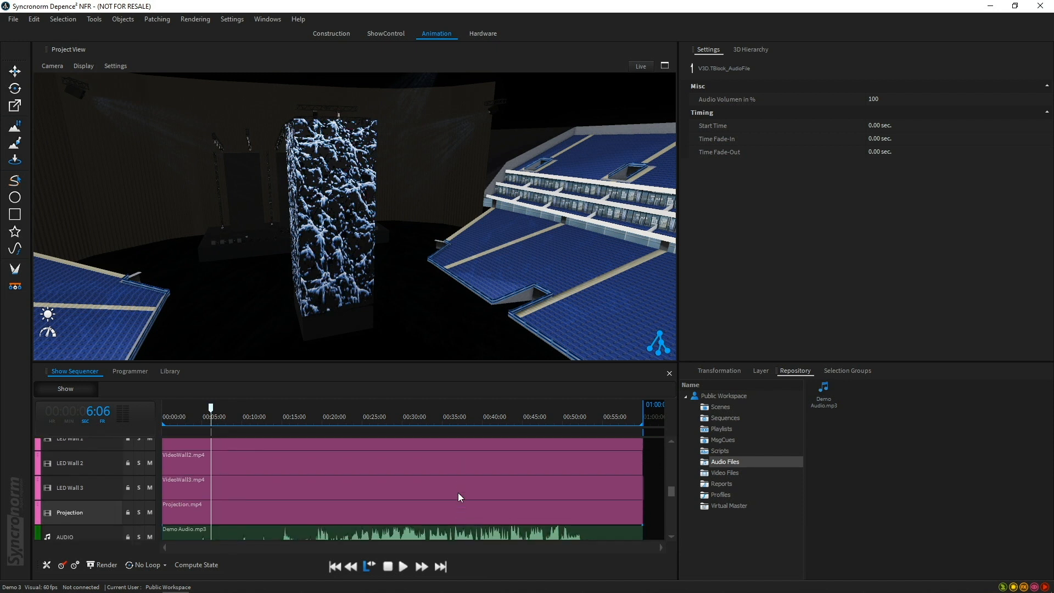
{"action": "scroll", "coordinate": [459, 493], "scroll_direction": "up", "scroll_amount": 3}
{"action": "scroll", "coordinate": [460, 498], "scroll_direction": "down", "scroll_amount": 5}
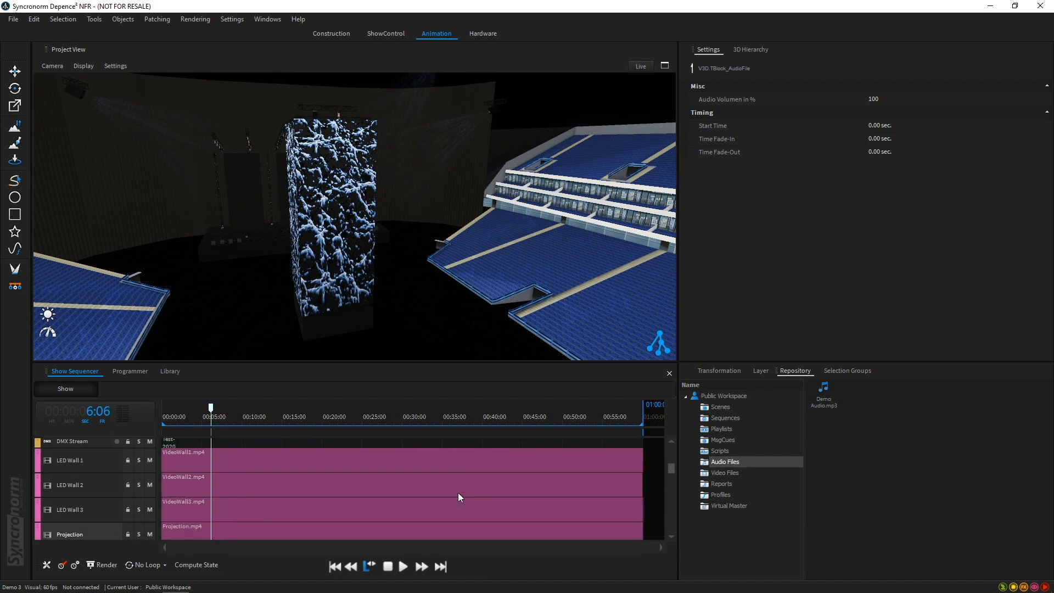
{"action": "scroll", "coordinate": [458, 498], "scroll_direction": "down", "scroll_amount": 1}
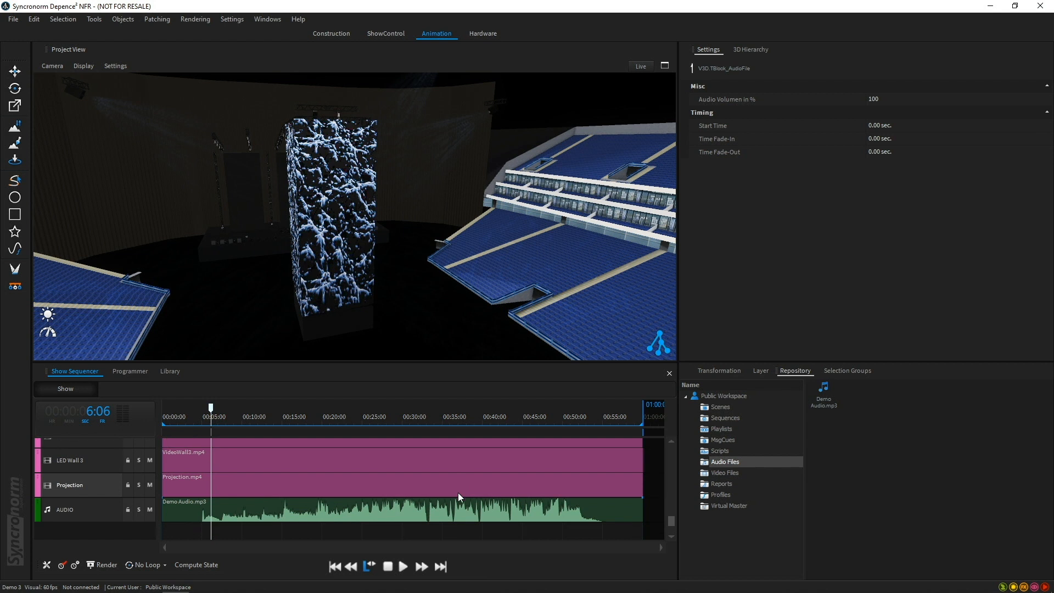
{"action": "scroll", "coordinate": [458, 493], "scroll_direction": "up", "scroll_amount": 1}
Add a camera object to the arena scene
{"action": "middle_click_drag", "start_coordinate": [226, 316], "coordinate": [276, 325]}
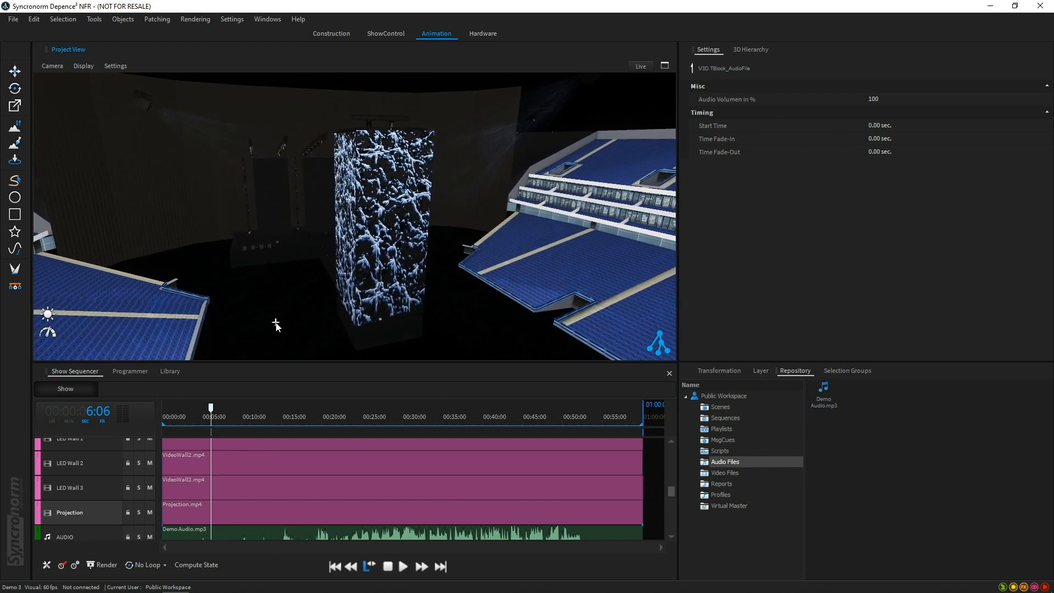
{"action": "mouse_move", "coordinate": [386, 299]}
{"action": "middle_mouse_down"}
{"action": "mouse_move", "coordinate": [309, 299]}
{"action": "mouse_move", "coordinate": [383, 298]}
{"action": "middle_mouse_up"}
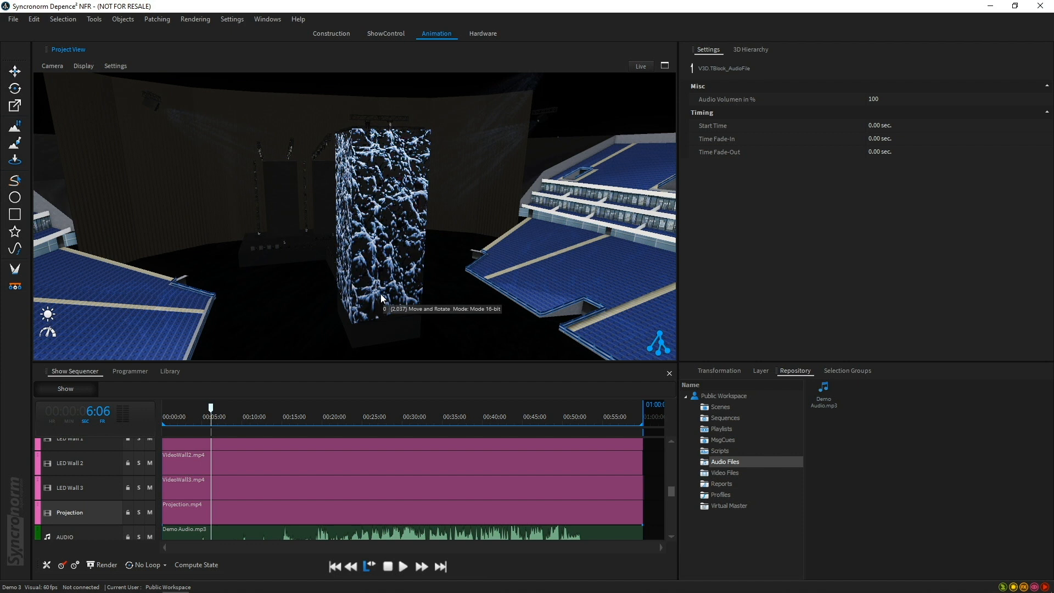
{"action": "left_click", "coordinate": [120, 20]}
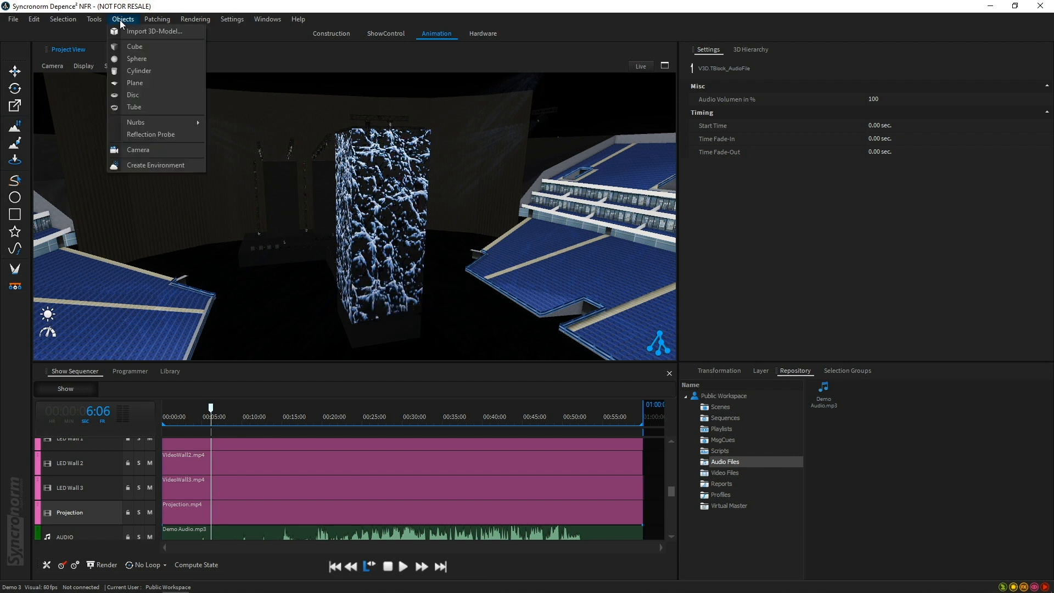
{"action": "left_click", "coordinate": [157, 151]}
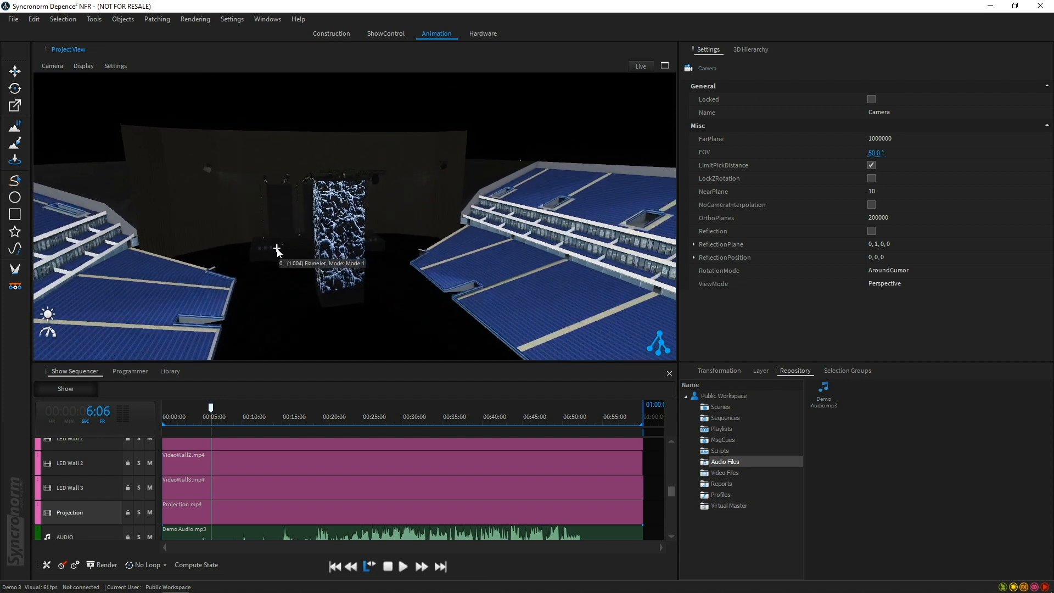
Turn off live mode and add the new camera to the show sequence as a track below the AUDIO track
{"action": "left_click", "coordinate": [743, 51]}
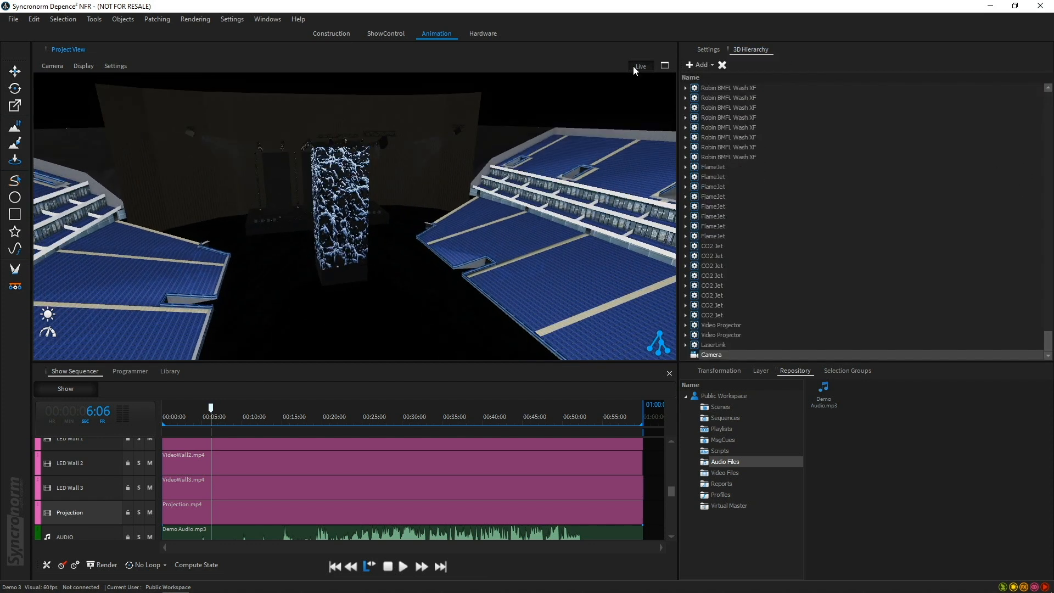
{"action": "left_click", "coordinate": [634, 66]}
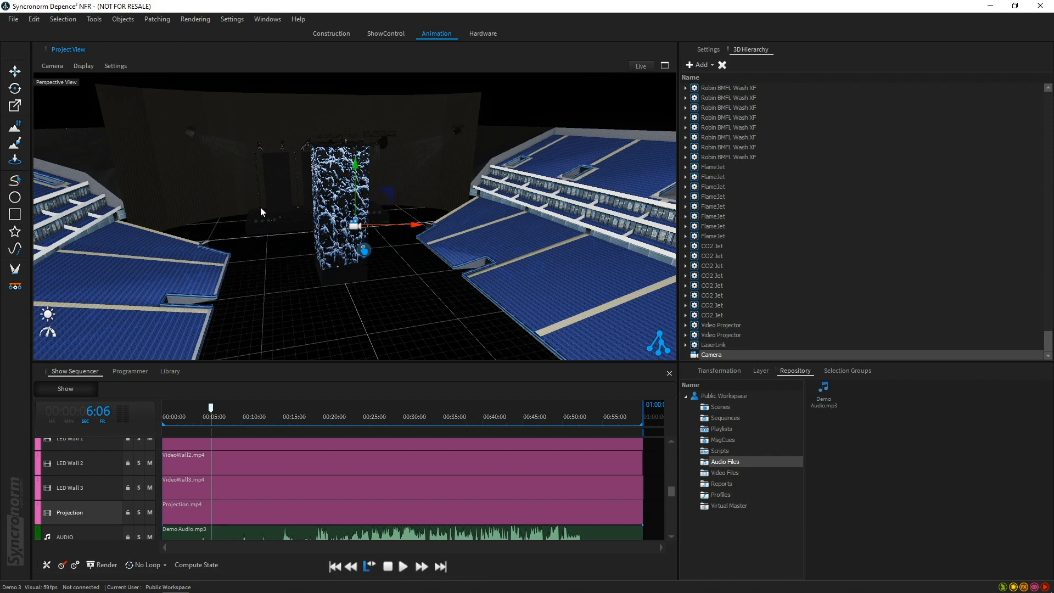
{"action": "left_click", "coordinate": [699, 356]}
{"action": "left_click_drag", "start_coordinate": [672, 494], "coordinate": [654, 542]}
{"action": "left_click_drag", "start_coordinate": [365, 252], "coordinate": [163, 512]}
{"action": "scroll", "coordinate": [254, 510], "scroll_direction": "down", "scroll_amount": 4}
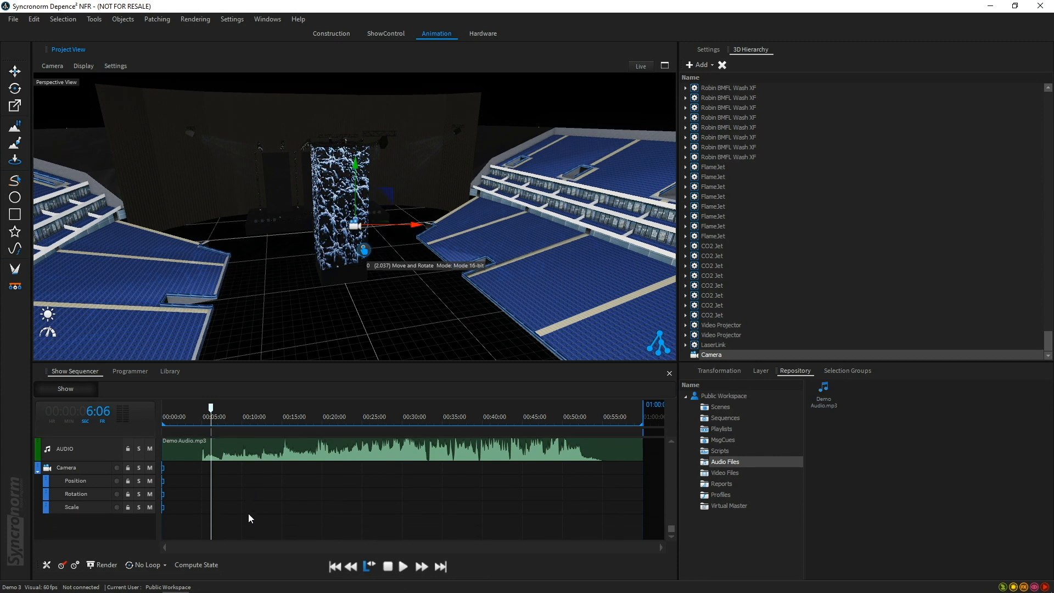
Return the playhead to the sequence start and remove the Scale track from the Camera group
{"action": "left_click_drag", "start_coordinate": [211, 407], "coordinate": [153, 416]}
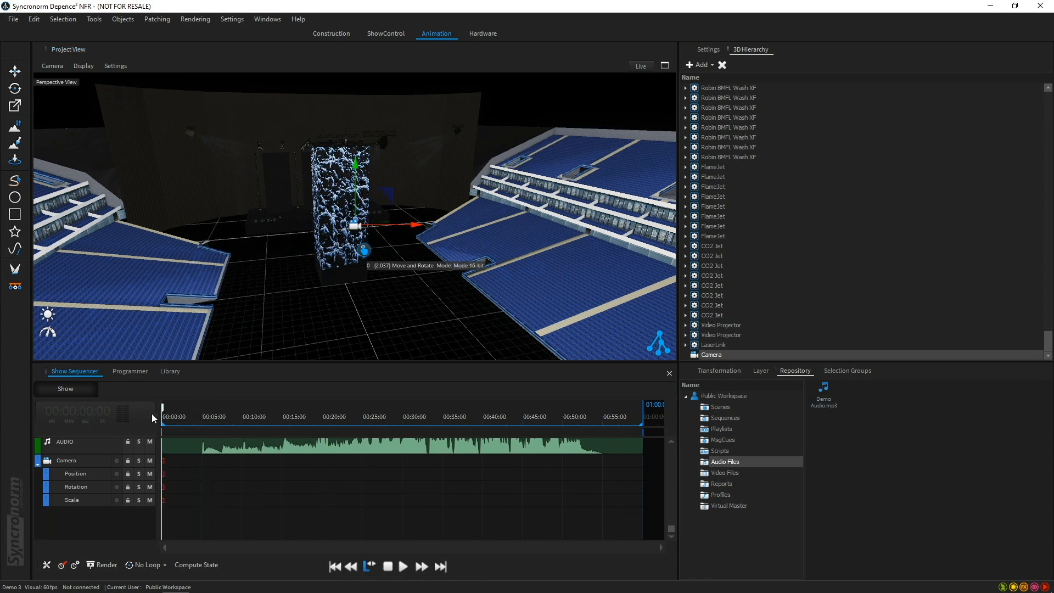
{"action": "left_click", "coordinate": [85, 500]}
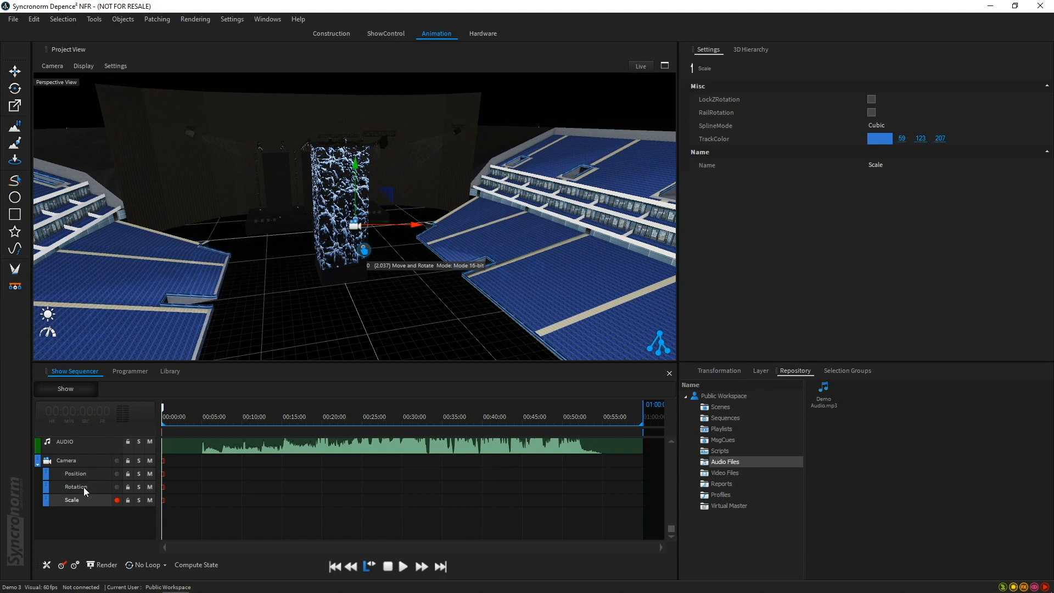
{"action": "right_click", "coordinate": [85, 499]}
{"action": "left_click", "coordinate": [98, 504]}
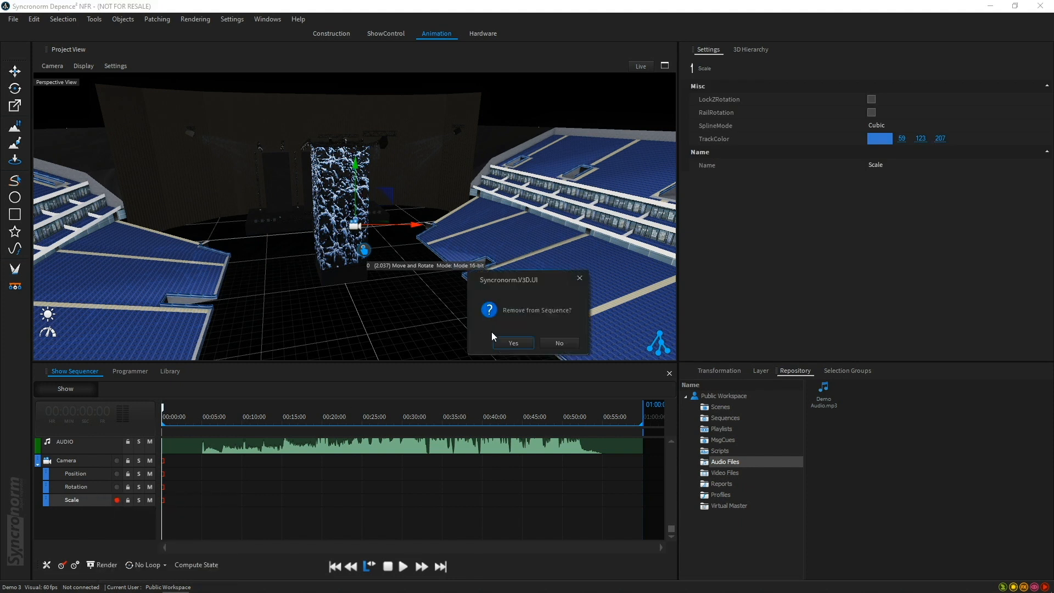
{"action": "left_click", "coordinate": [513, 342]}
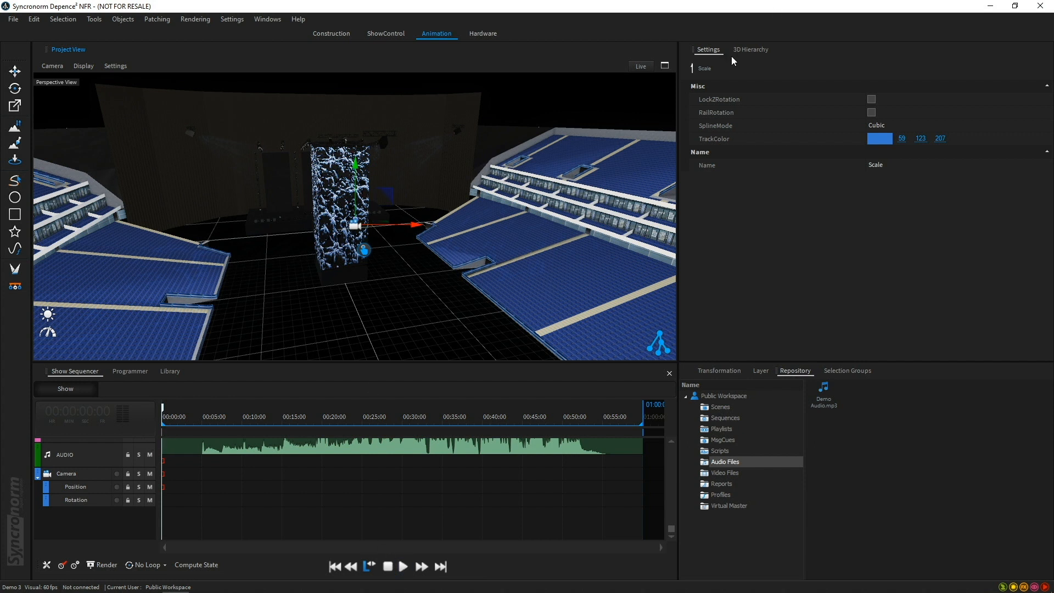
Switch the project view to look through the scene camera named Camera and bring the view closer to the LED tower
{"action": "left_click", "coordinate": [47, 68]}
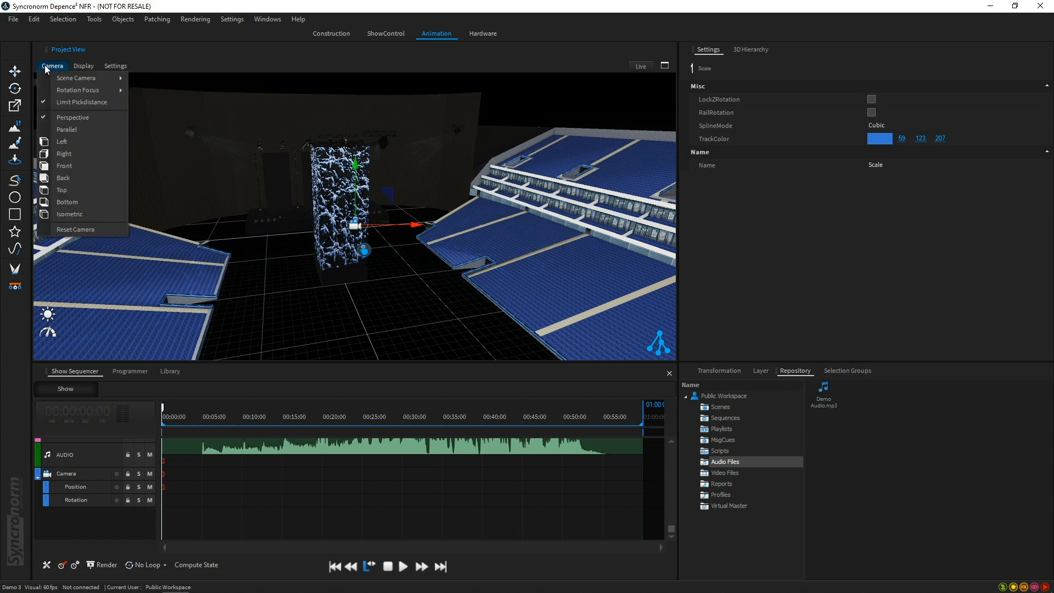
{"action": "mouse_move", "coordinate": [121, 78]}
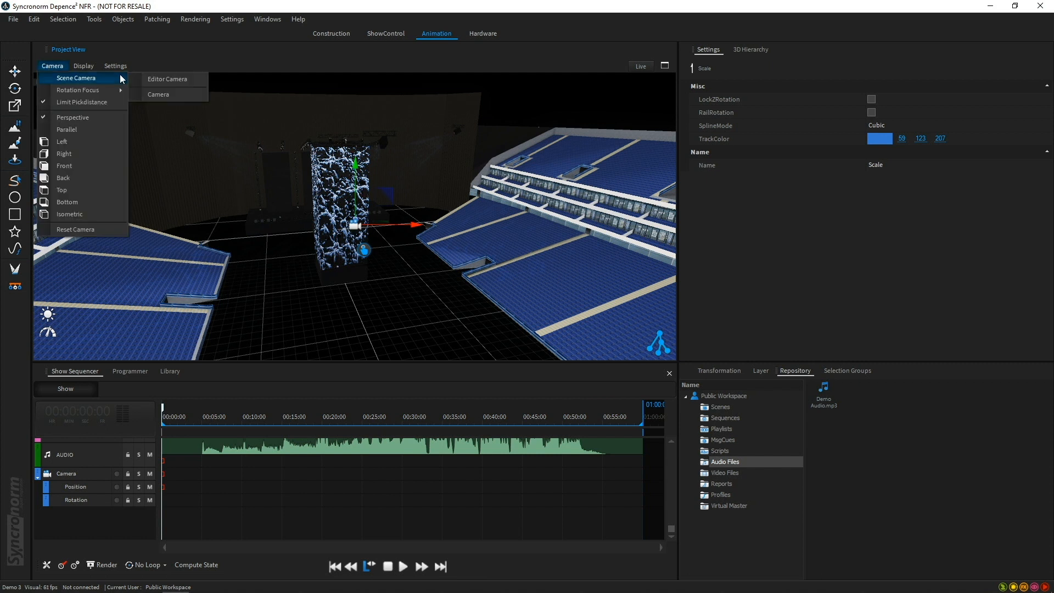
{"action": "left_click", "coordinate": [155, 96]}
{"action": "middle_click_drag", "start_coordinate": [280, 246], "coordinate": [340, 247]}
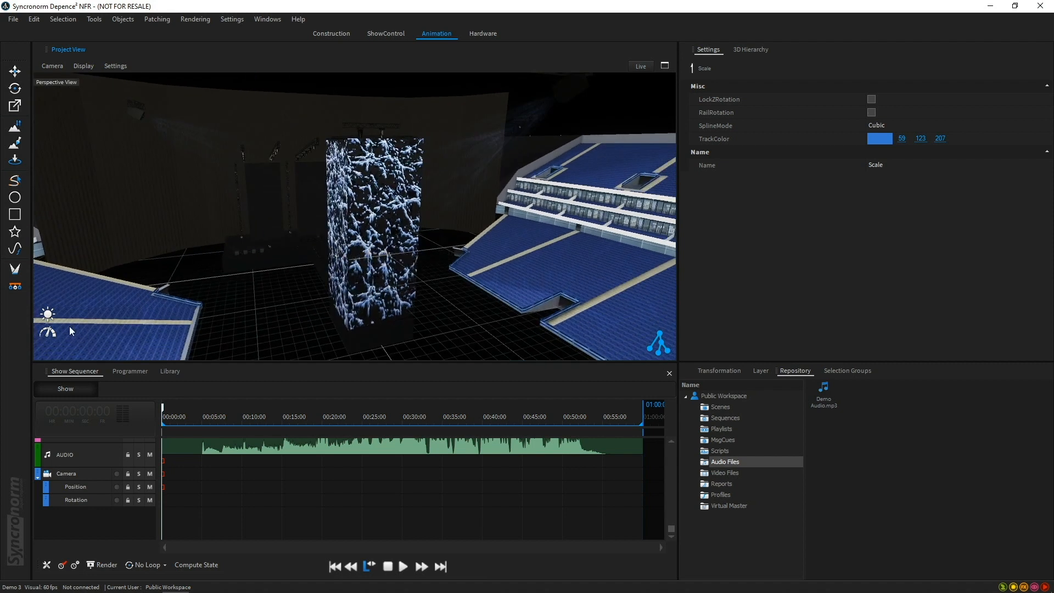
Lower the scene's ambient light to its minimum
{"action": "left_click", "coordinate": [48, 315]}
{"action": "left_click_drag", "start_coordinate": [127, 320], "coordinate": [54, 319]}
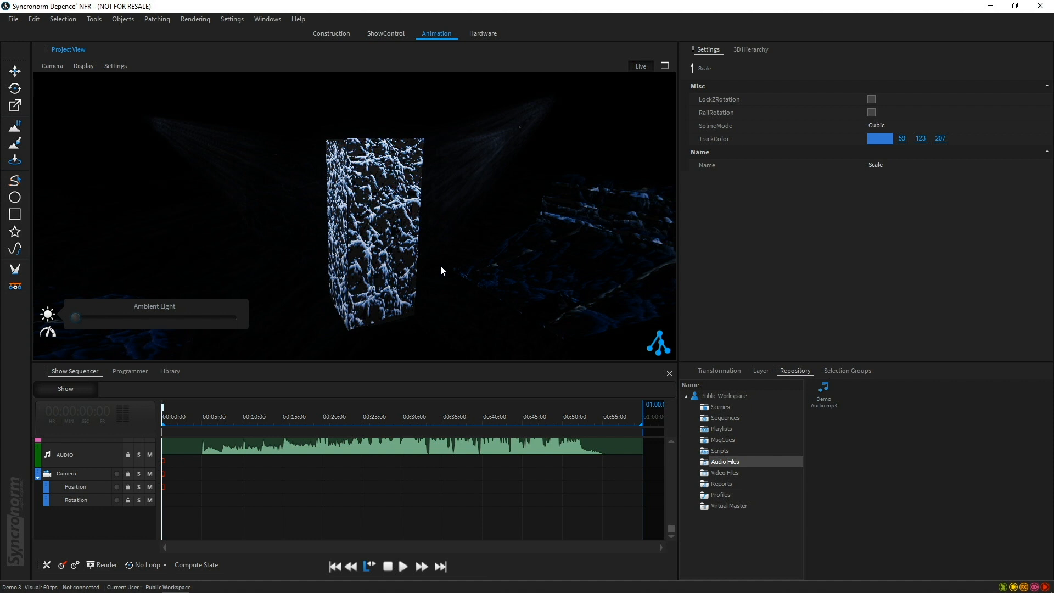
{"action": "left_click", "coordinate": [53, 313]}
Frame the LED tower corner-on as the opening shot and record the camera's Position and Rotation at the sequence start
{"action": "mouse_move", "coordinate": [260, 298]}
{"action": "middle_mouse_down"}
{"action": "mouse_move", "coordinate": [236, 291]}
{"action": "mouse_move", "coordinate": [313, 289]}
{"action": "mouse_move", "coordinate": [278, 274]}
{"action": "mouse_move", "coordinate": [212, 275]}
{"action": "mouse_move", "coordinate": [435, 292]}
{"action": "mouse_move", "coordinate": [412, 305]}
{"action": "mouse_move", "coordinate": [420, 308]}
{"action": "middle_mouse_up"}
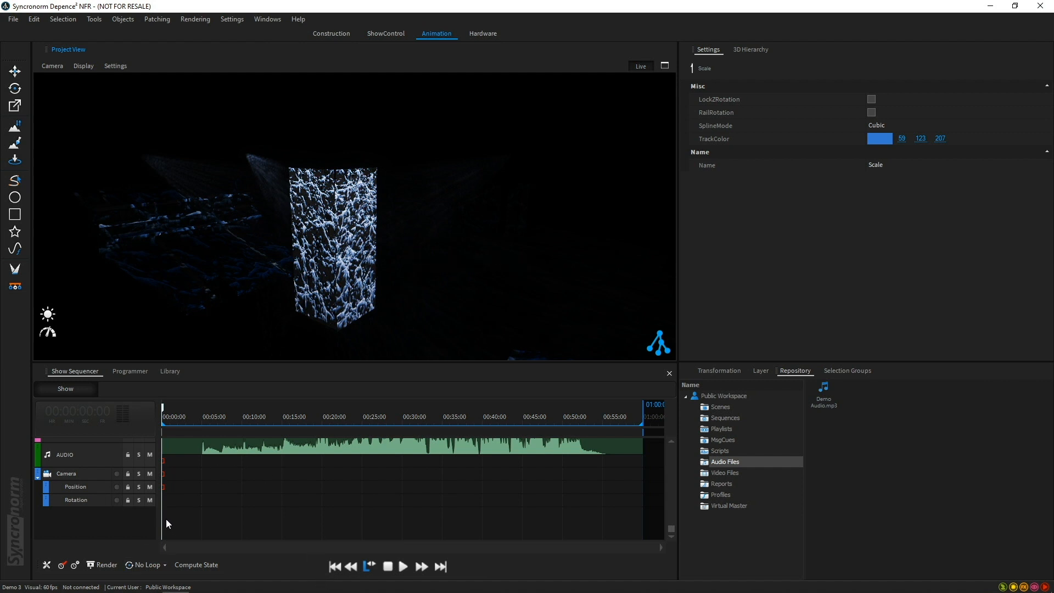
{"action": "left_click", "coordinate": [116, 487]}
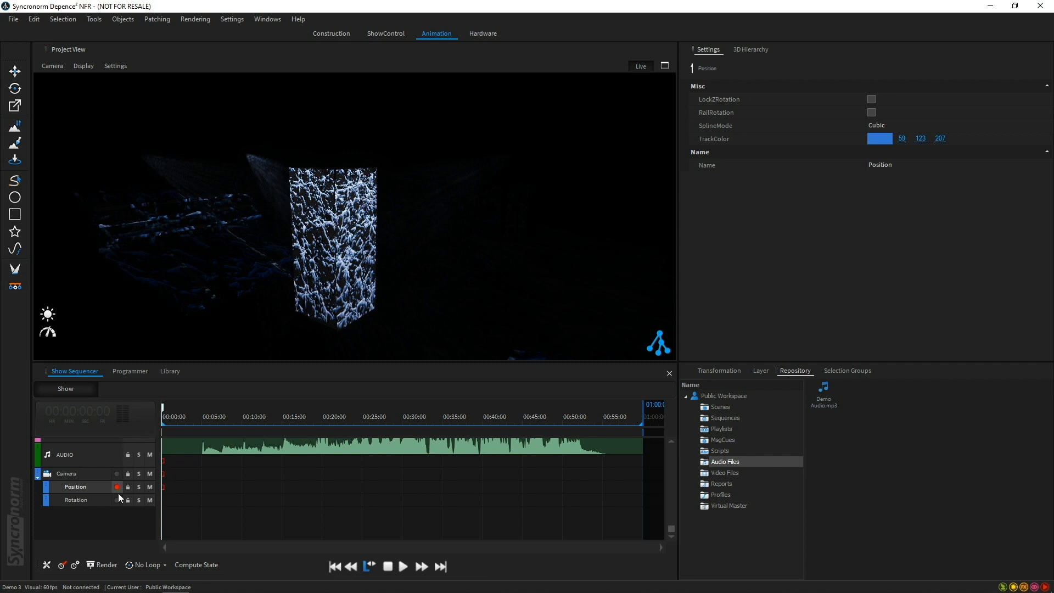
{"action": "left_click", "coordinate": [118, 501]}
Record a frontal arena view with the LED tower as a camera keyframe at 4:15 and move that keyframe to about 9 seconds
{"action": "left_click_drag", "start_coordinate": [176, 413], "coordinate": [198, 414]}
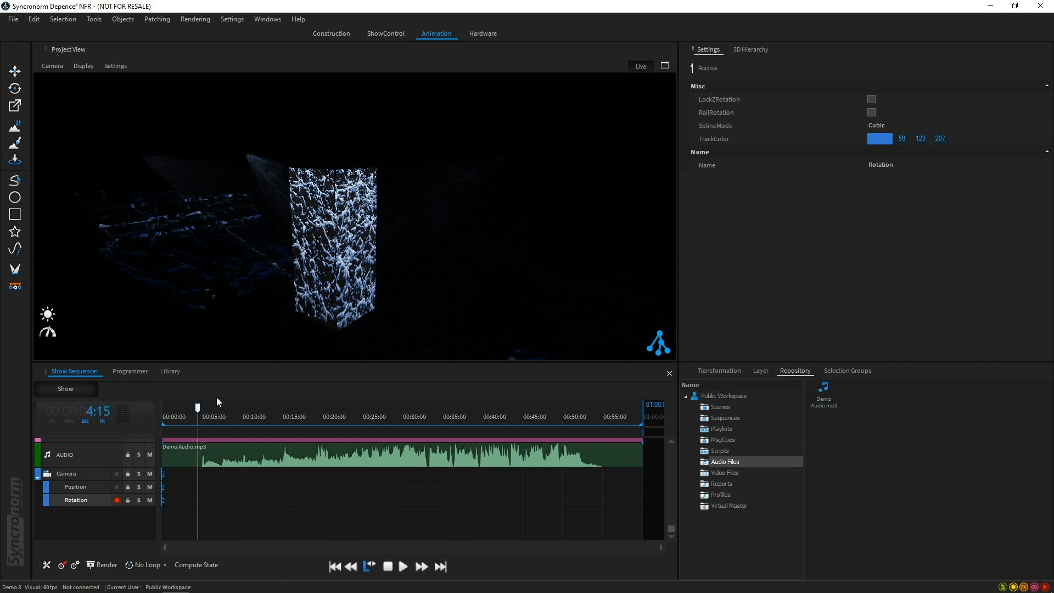
{"action": "left_click_drag", "start_coordinate": [299, 248], "coordinate": [345, 264]}
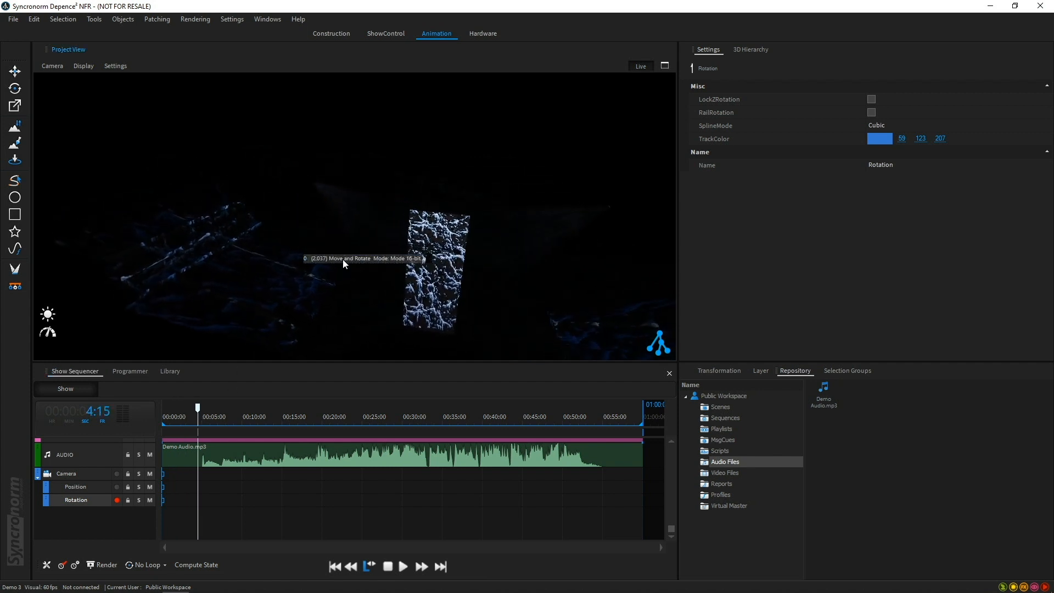
{"action": "left_click_drag", "start_coordinate": [447, 279], "coordinate": [419, 246]}
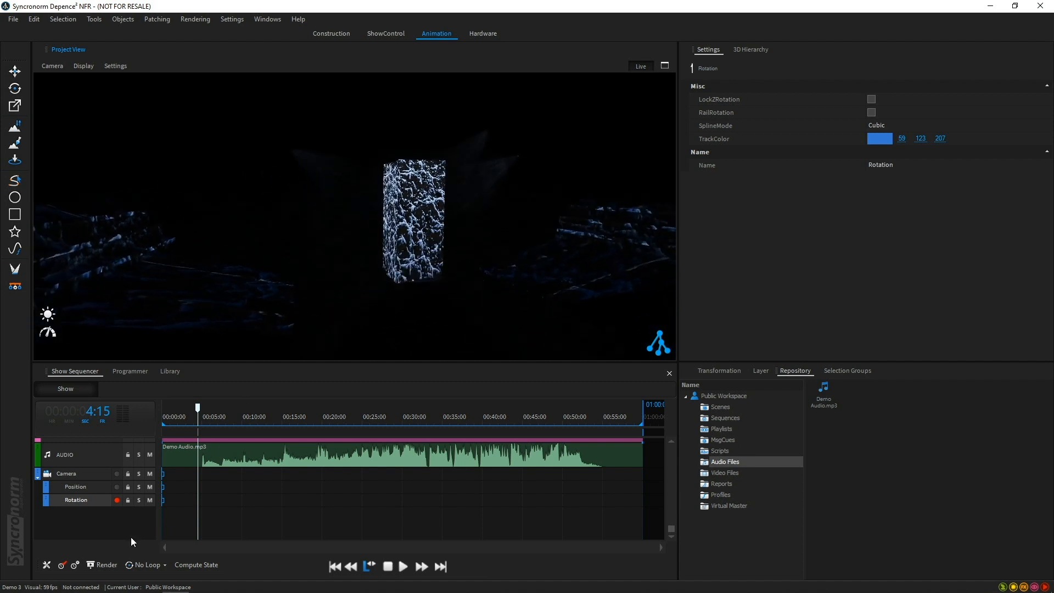
{"action": "left_click", "coordinate": [116, 473]}
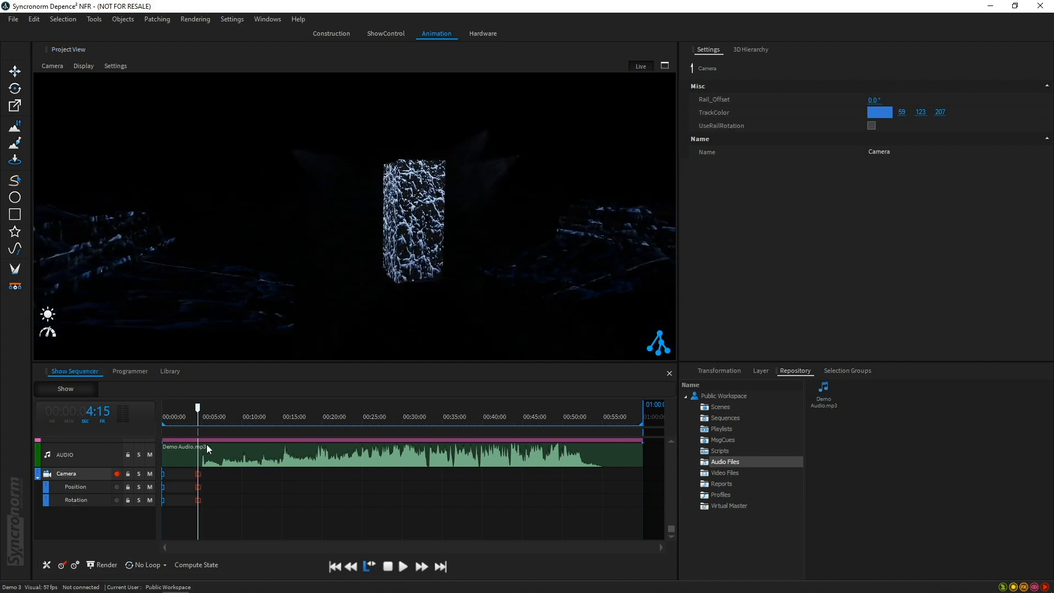
{"action": "mouse_move", "coordinate": [198, 407]}
{"action": "left_mouse_down"}
{"action": "mouse_move", "coordinate": [159, 421]}
{"action": "mouse_move", "coordinate": [197, 422]}
{"action": "left_mouse_up"}
{"action": "left_click", "coordinate": [198, 473]}
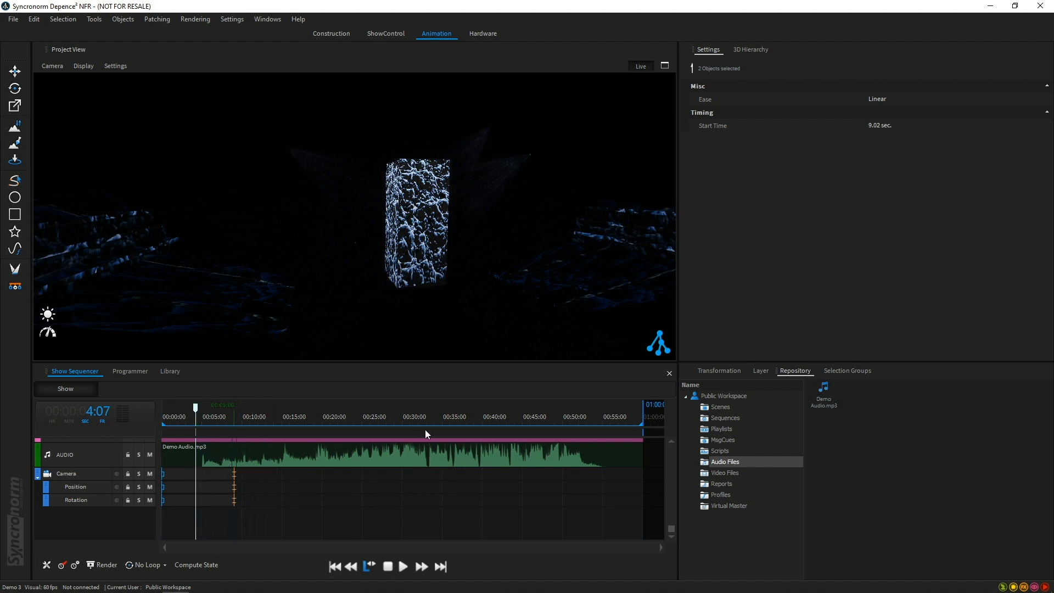
Set the spline mode of the camera's Position track to Linear
{"action": "left_click", "coordinate": [81, 474]}
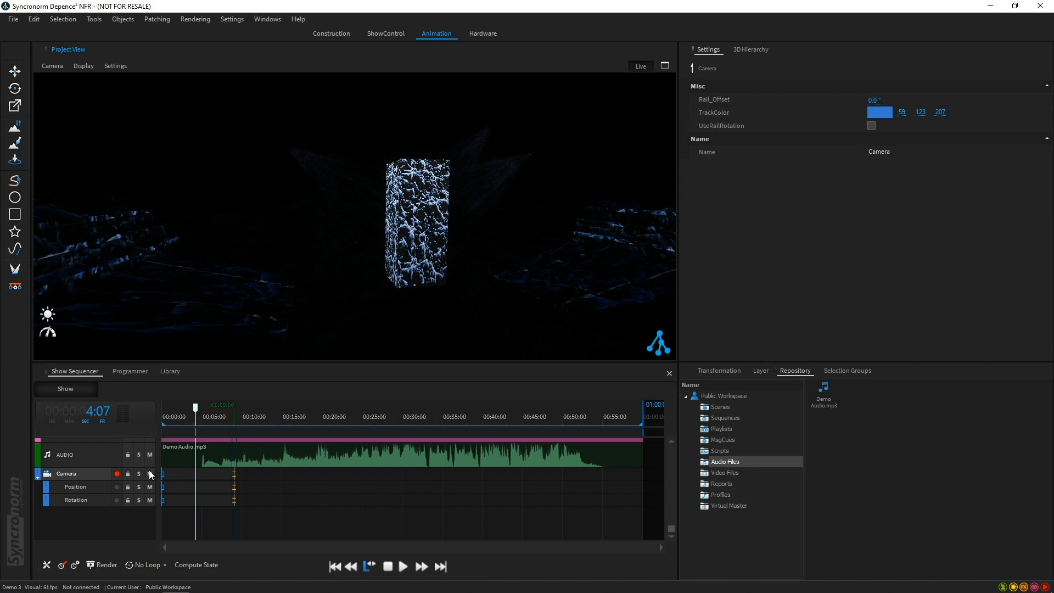
{"action": "left_click", "coordinate": [67, 487]}
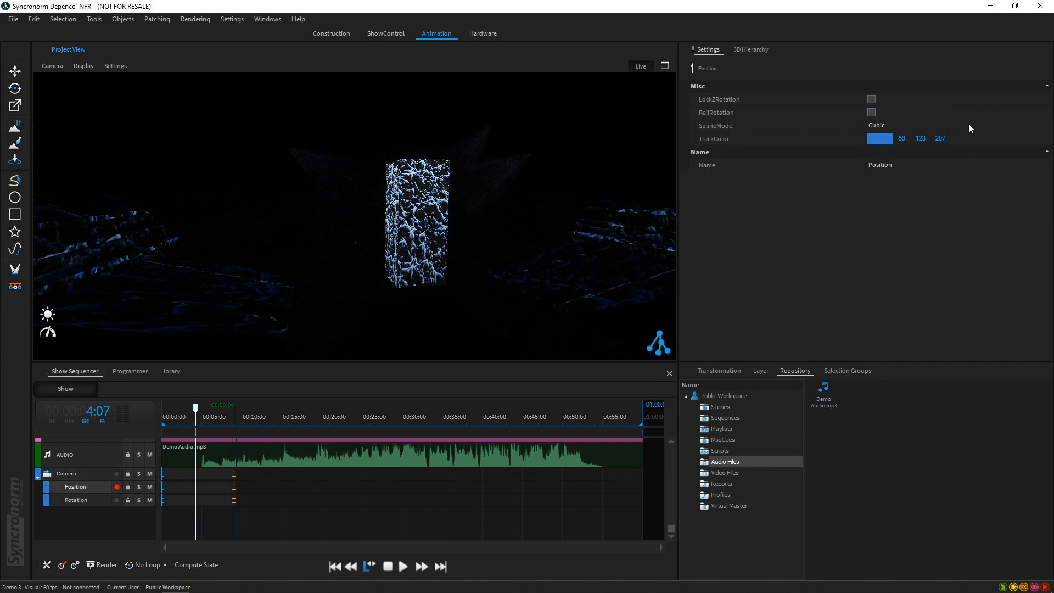
{"action": "left_click", "coordinate": [1042, 125]}
{"action": "left_click", "coordinate": [1025, 136]}
Play the sequence from the start for about six seconds to preview the camera move
{"action": "left_click", "coordinate": [150, 413]}
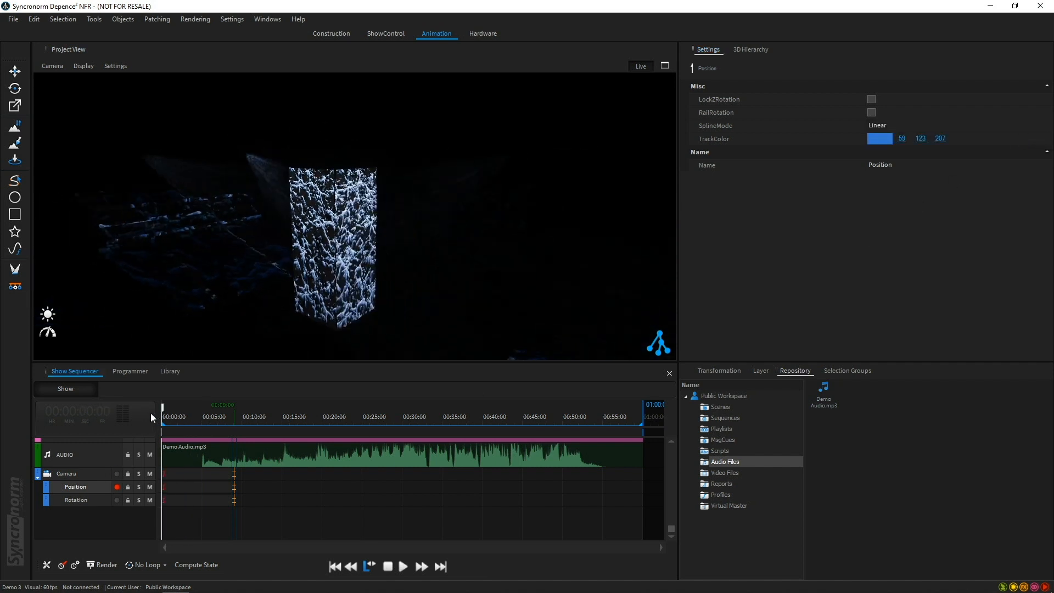
{"action": "key", "text": "space"}
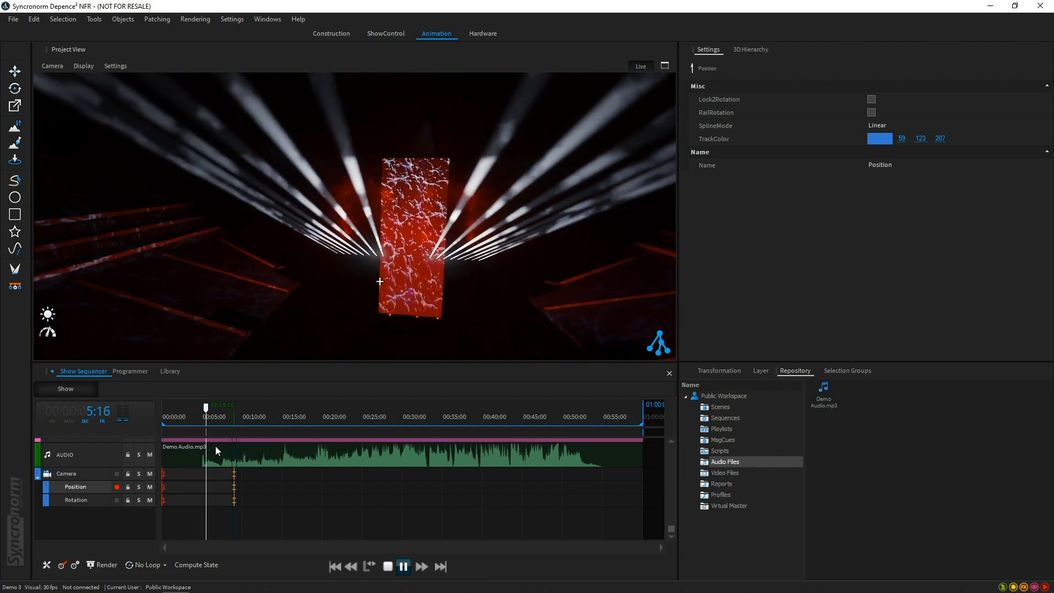
{"action": "key", "text": "space"}
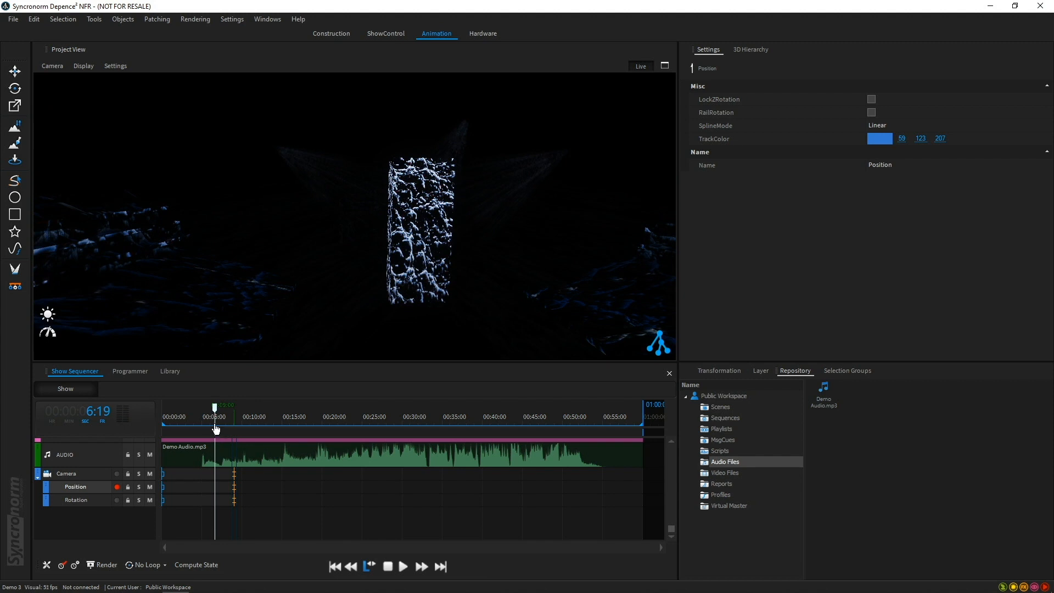
Set the easing of the camera keyframe at about 9 seconds to EaseInQuad
{"action": "right_click", "coordinate": [235, 476]}
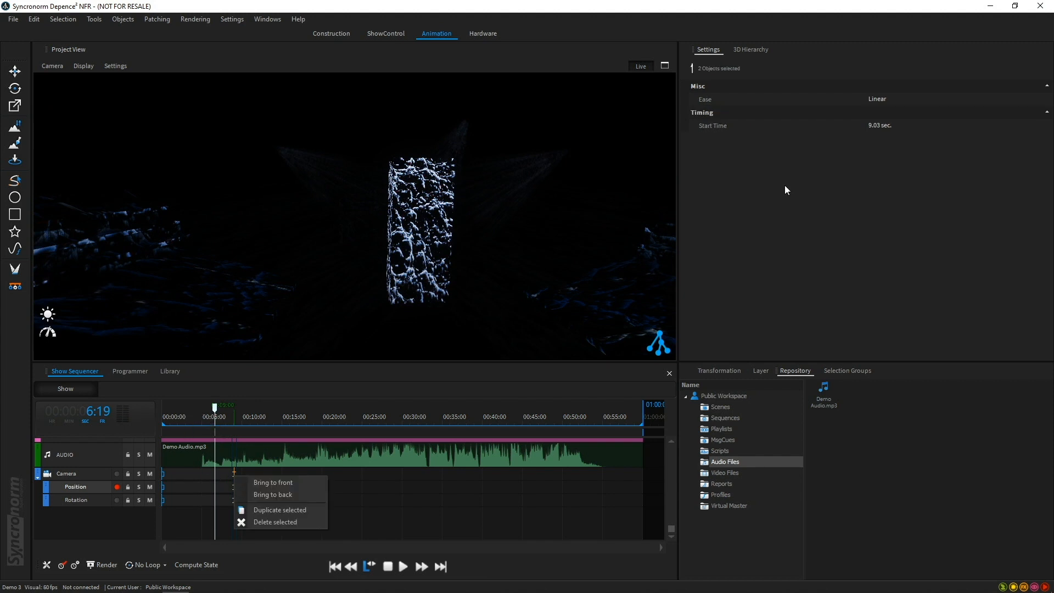
{"action": "left_click", "coordinate": [949, 99]}
{"action": "left_click", "coordinate": [1048, 98]}
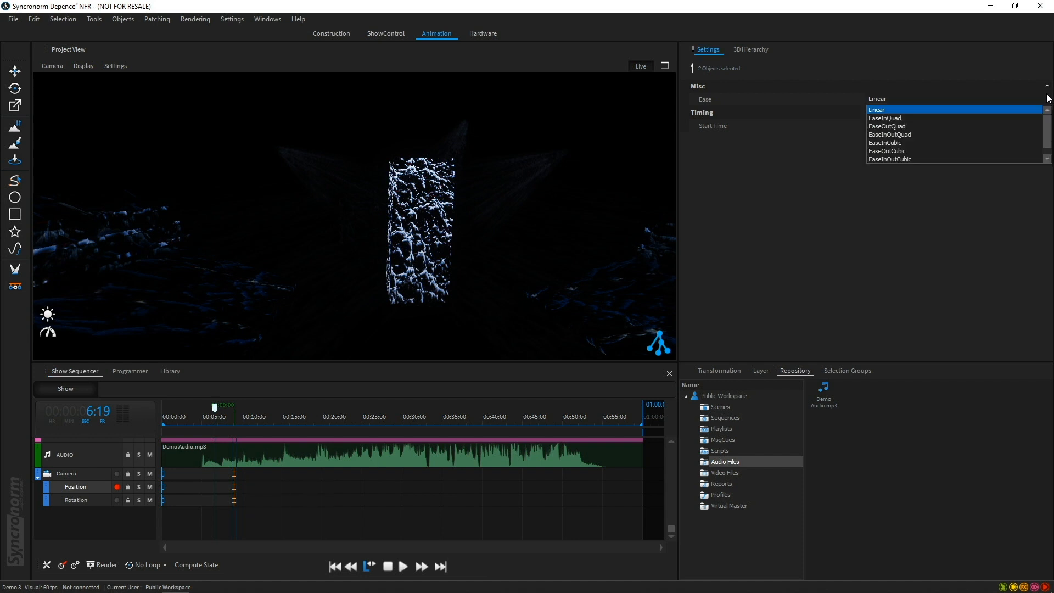
{"action": "scroll", "coordinate": [1046, 134], "scroll_direction": "down", "scroll_amount": 1}
{"action": "scroll", "coordinate": [1046, 120], "scroll_direction": "up", "scroll_amount": 1}
{"action": "left_click", "coordinate": [922, 120]}
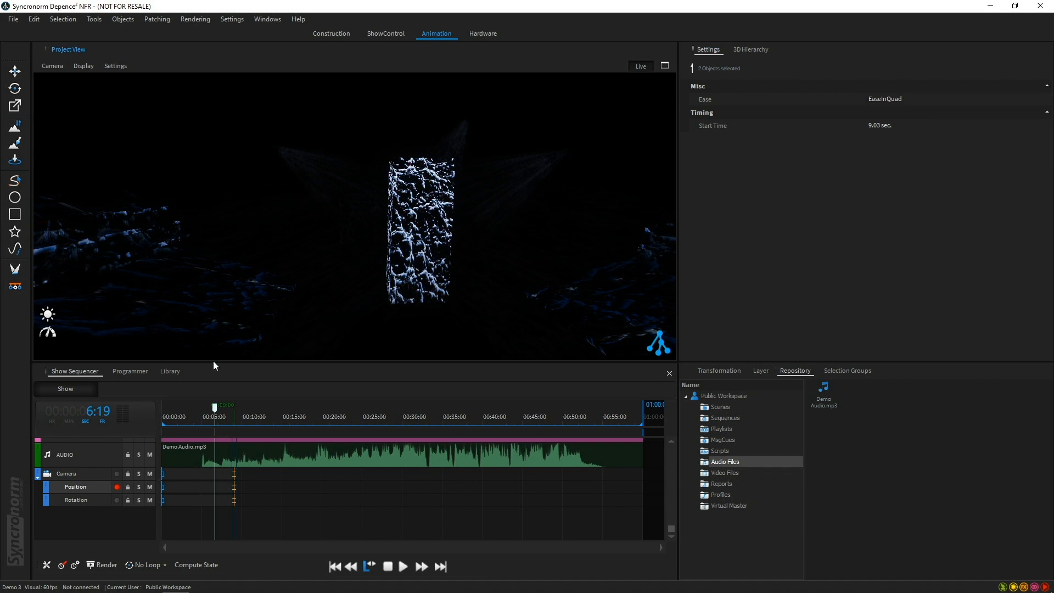
Play the sequence from the start until past the second camera keyframe to check the eased movement
{"action": "left_click", "coordinate": [334, 566]}
{"action": "left_click", "coordinate": [401, 567]}
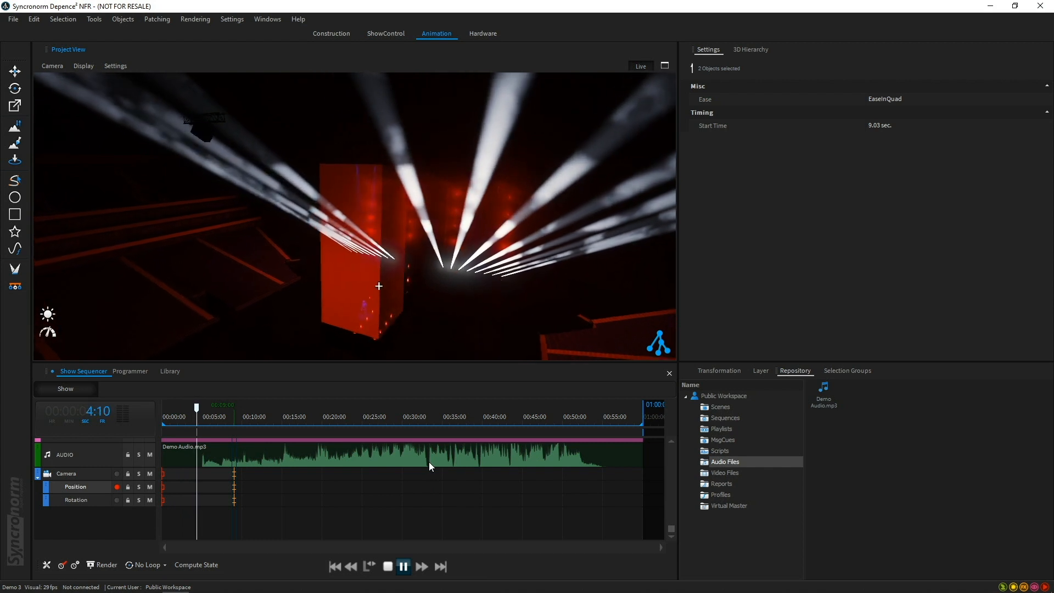
{"action": "left_click", "coordinate": [404, 567]}
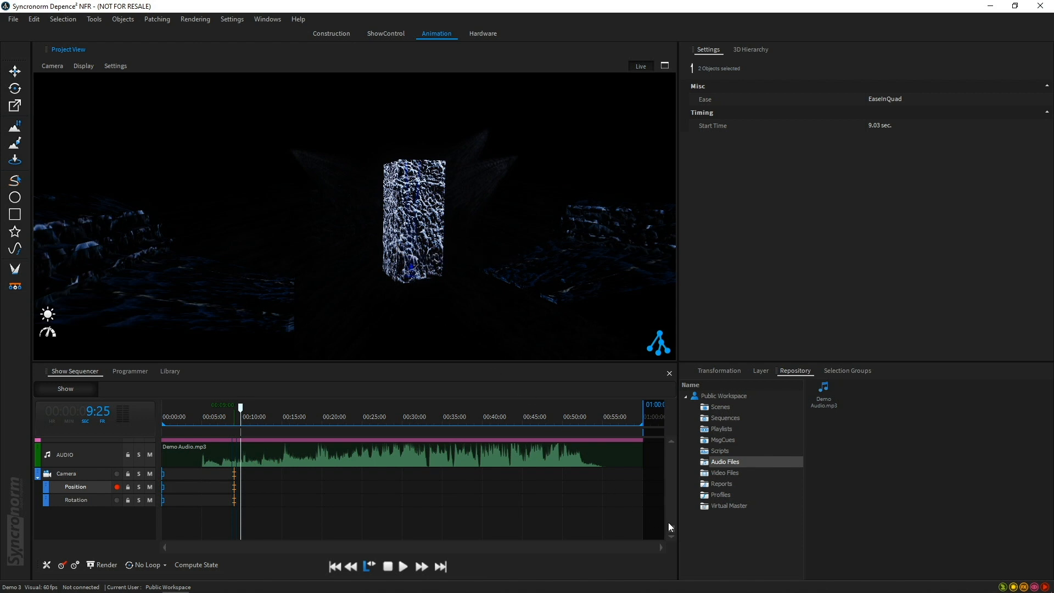
In the render settings for lighting, set fog Clouds Scale to 6.40 x, Density to 81 % and Structure Clouds to 0 %
{"action": "mouse_move", "coordinate": [676, 527]}
{"action": "left_mouse_down"}
{"action": "mouse_move", "coordinate": [667, 503]}
{"action": "mouse_move", "coordinate": [677, 425]}
{"action": "mouse_move", "coordinate": [668, 526]}
{"action": "left_mouse_up"}
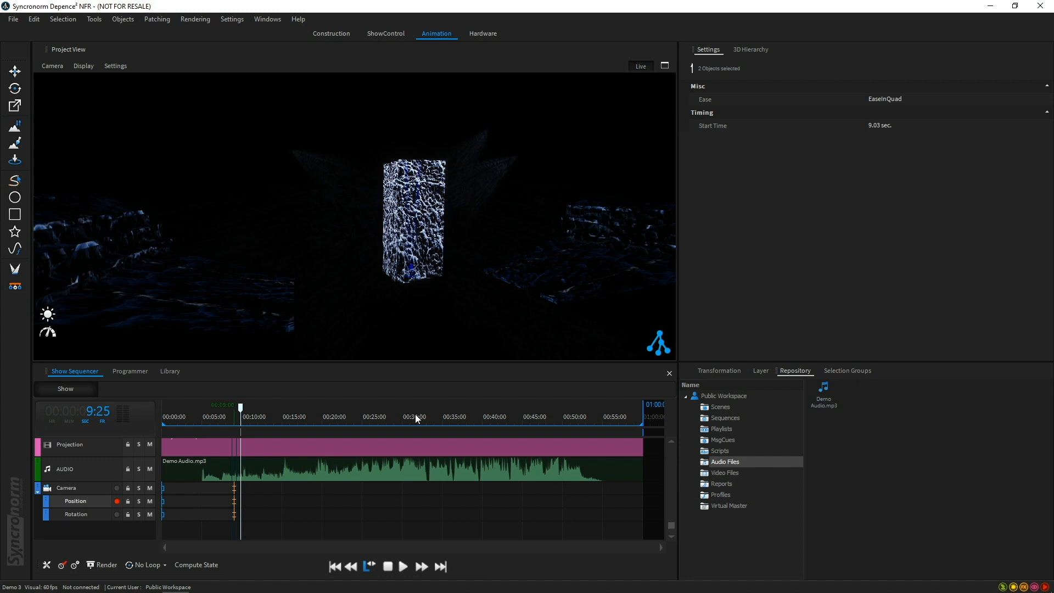
{"action": "left_click", "coordinate": [203, 21]}
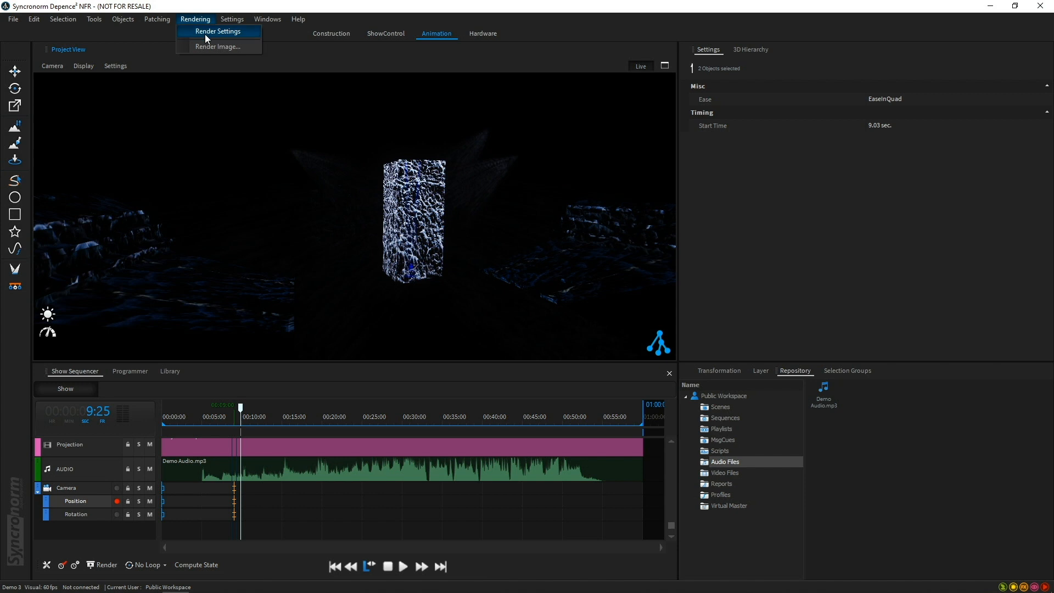
{"action": "left_click", "coordinate": [206, 34]}
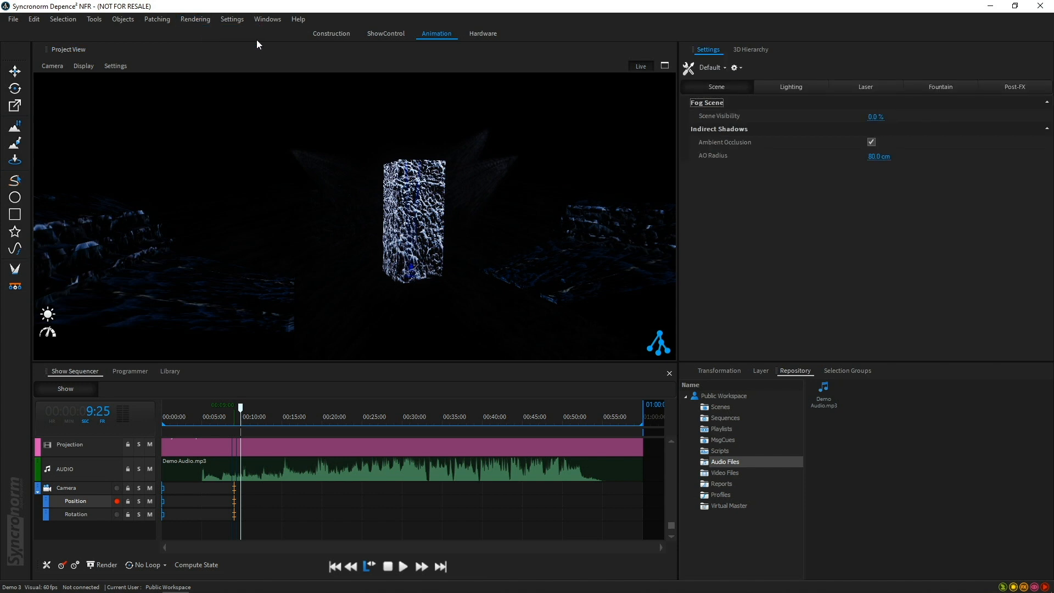
{"action": "left_click", "coordinate": [787, 87]}
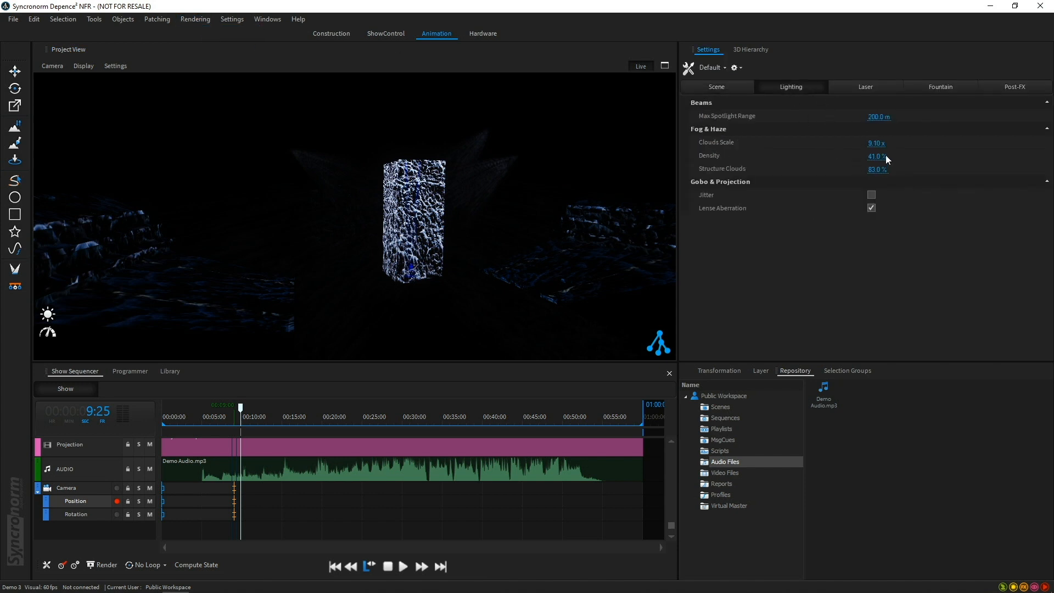
{"action": "left_click_drag", "start_coordinate": [880, 156], "coordinate": [905, 170]}
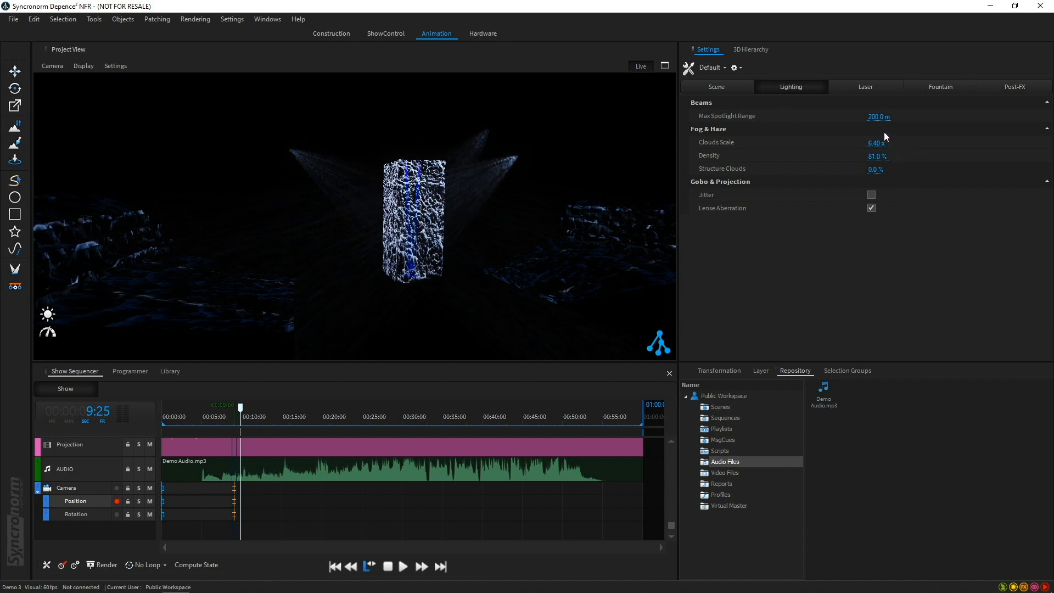
Try auto exposure in the Post-FX render settings, turn it back off and set the exposure to 8.59
{"action": "left_click", "coordinate": [1023, 92]}
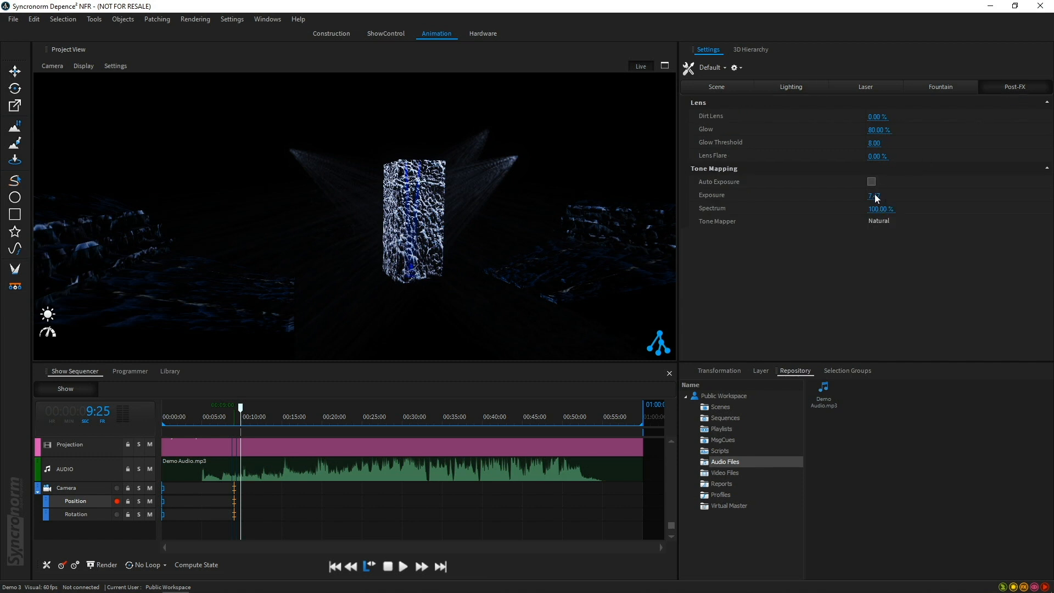
{"action": "left_click_drag", "start_coordinate": [877, 197], "coordinate": [884, 193]}
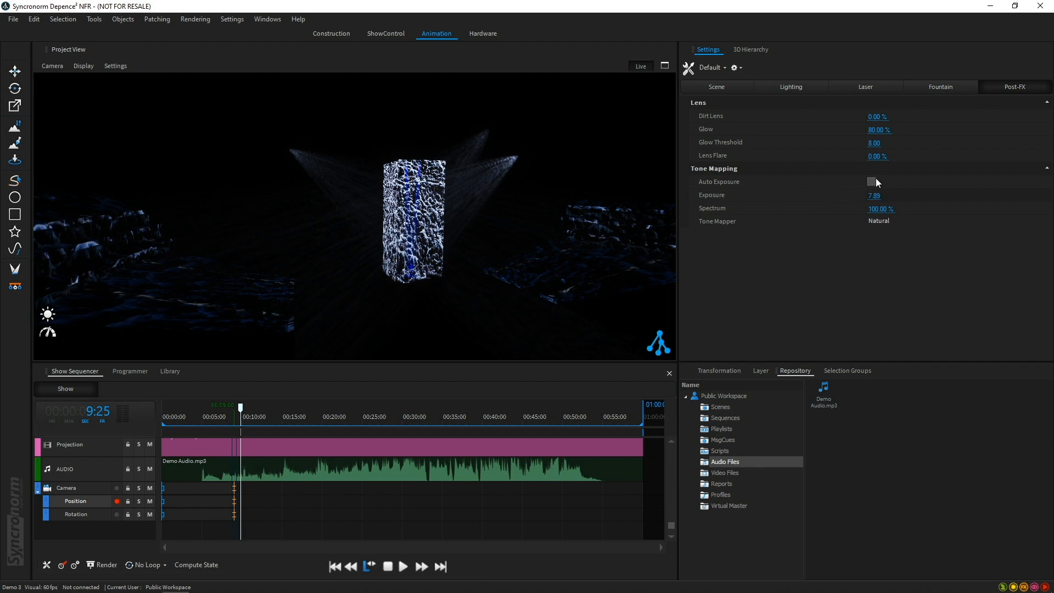
{"action": "left_click", "coordinate": [872, 182]}
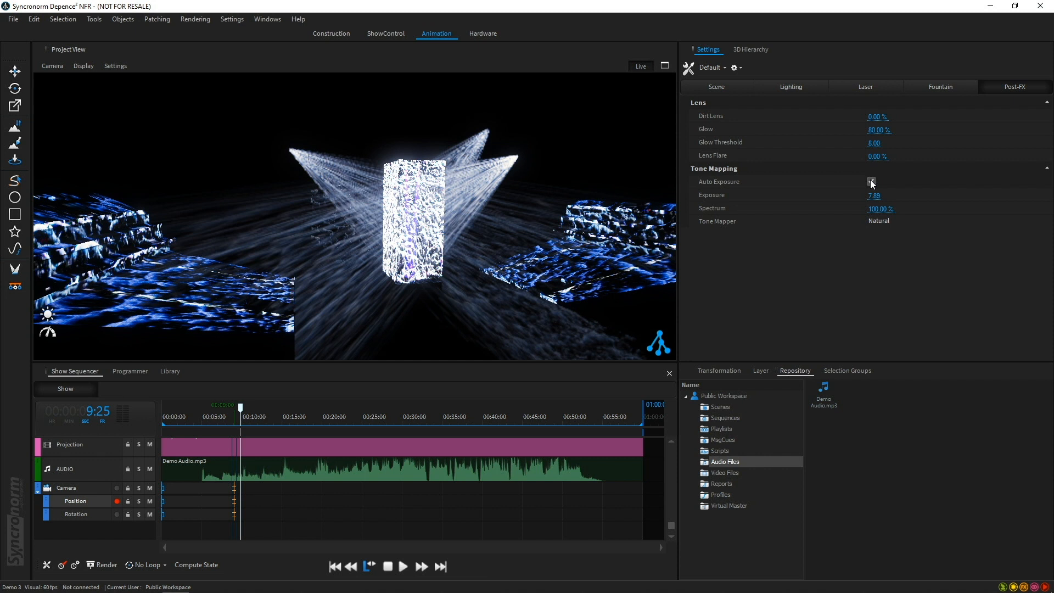
{"action": "left_click", "coordinate": [870, 181]}
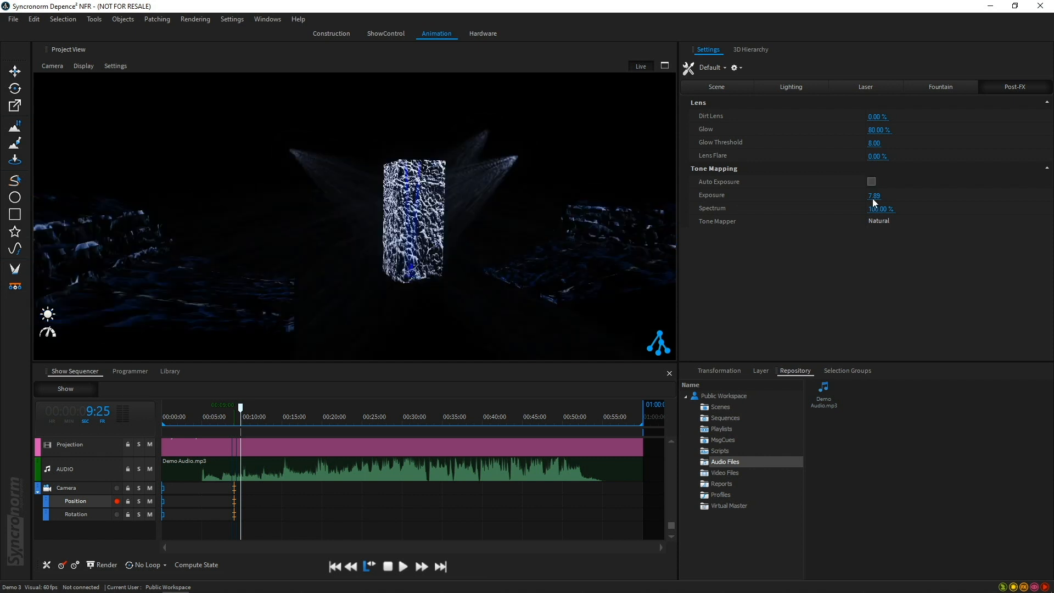
{"action": "left_click_drag", "start_coordinate": [877, 198], "coordinate": [888, 201]}
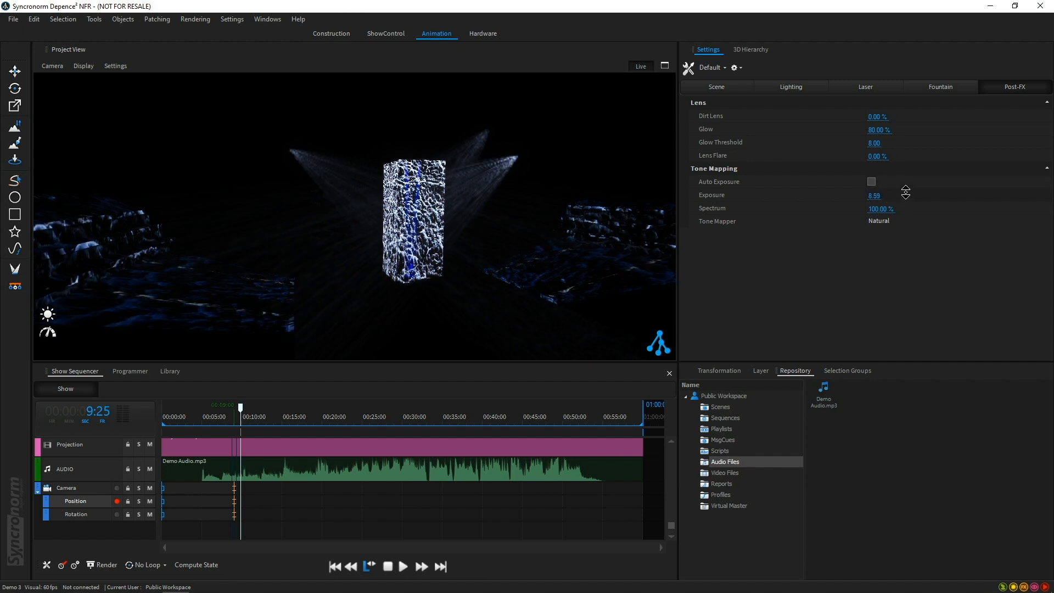
Set the tone mapping exposure in the Post-FX render settings to 6.74
{"action": "left_click", "coordinate": [875, 196]}
{"action": "type", "text": "6"}
{"action": "key", "text": "Return"}
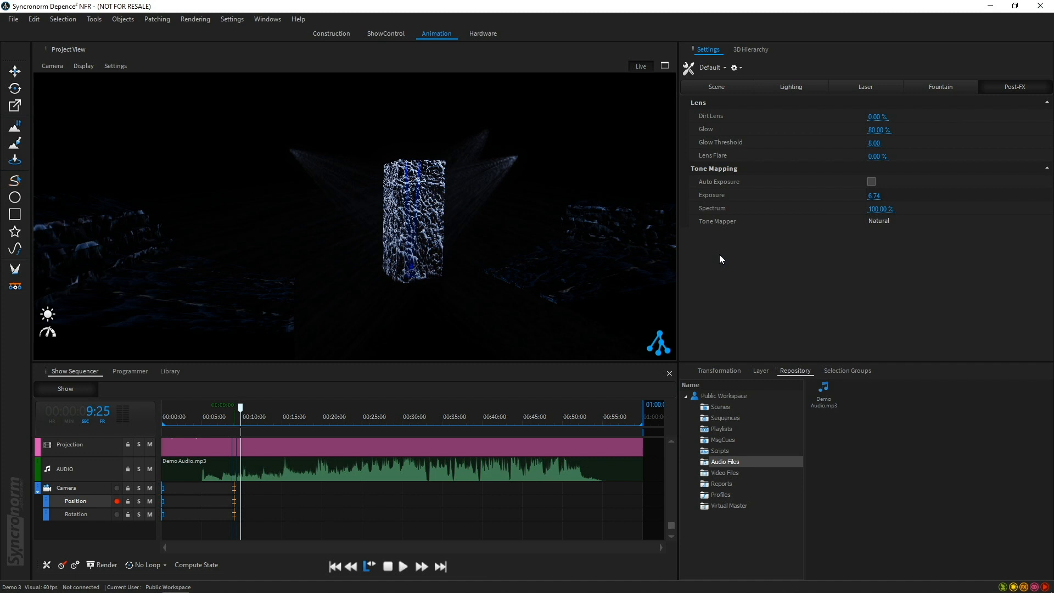
End the loop region at about 55 seconds and open the animation render setup with the Youtube 1080p HD preset
{"action": "mouse_move", "coordinate": [641, 427]}
{"action": "left_mouse_down"}
{"action": "mouse_move", "coordinate": [579, 438]}
{"action": "mouse_move", "coordinate": [548, 426]}
{"action": "mouse_move", "coordinate": [634, 430]}
{"action": "mouse_move", "coordinate": [602, 455]}
{"action": "left_mouse_up"}
{"action": "left_click", "coordinate": [101, 566]}
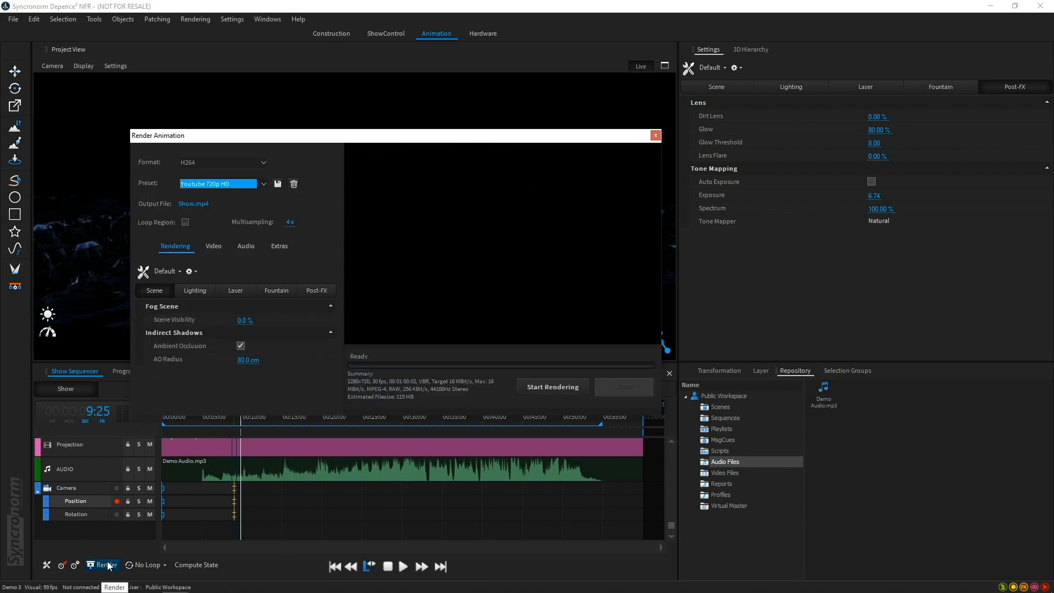
{"action": "left_click_drag", "start_coordinate": [310, 138], "coordinate": [310, 120]}
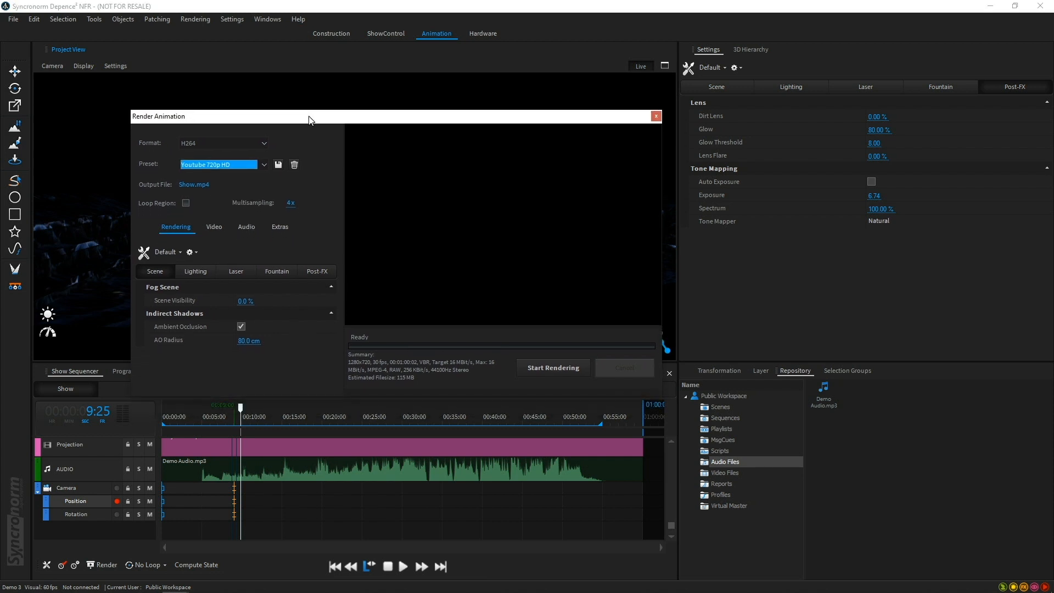
{"action": "left_click", "coordinate": [265, 166]}
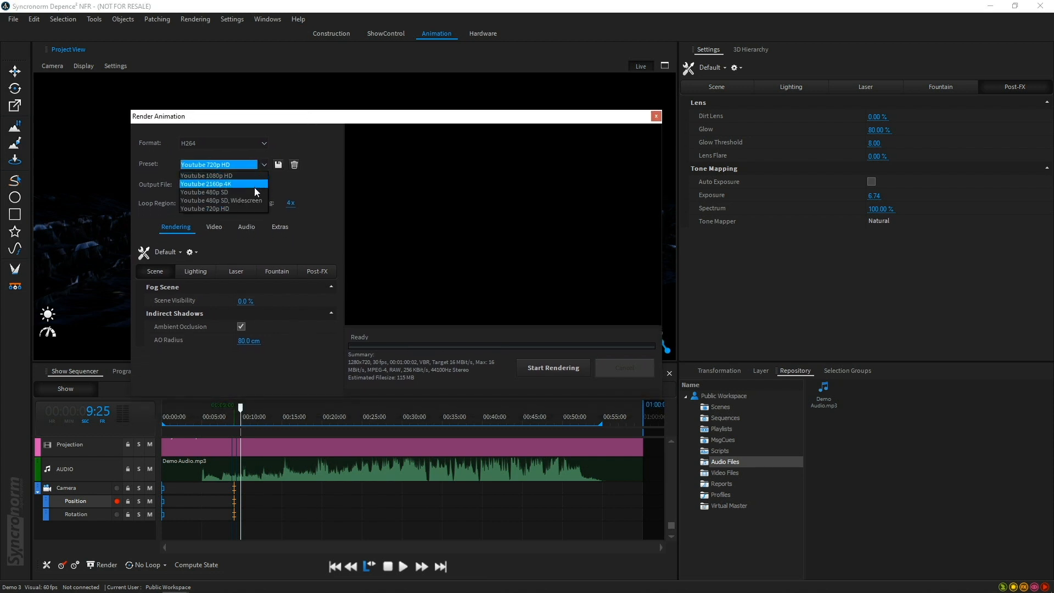
{"action": "left_click", "coordinate": [255, 176]}
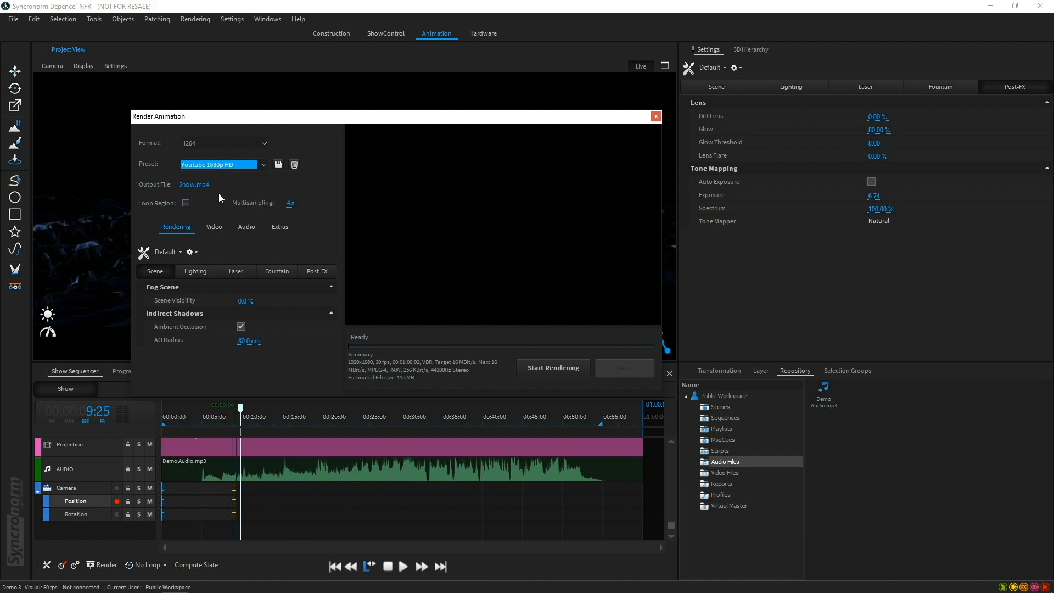
Name the render's output file Test and limit the rendering to the loop region
{"action": "left_click", "coordinate": [195, 185]}
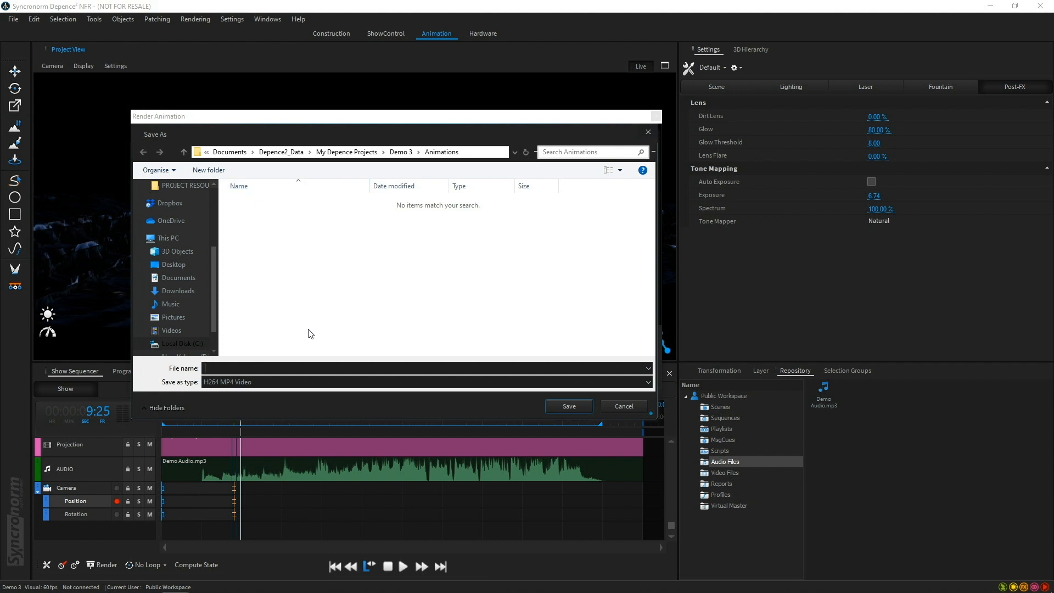
{"action": "type", "text": "Test"}
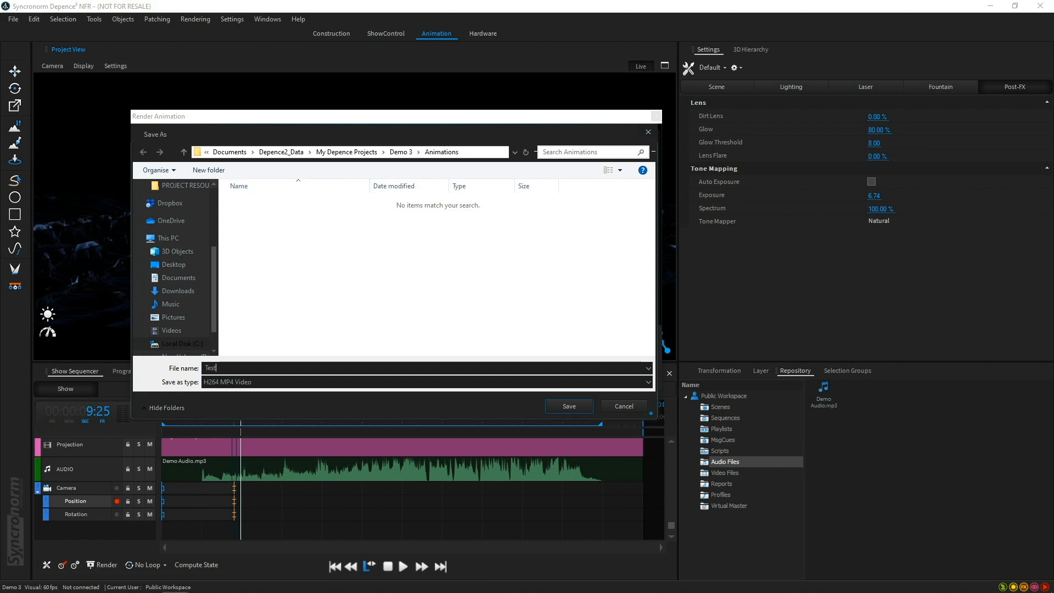
{"action": "key", "text": "Return"}
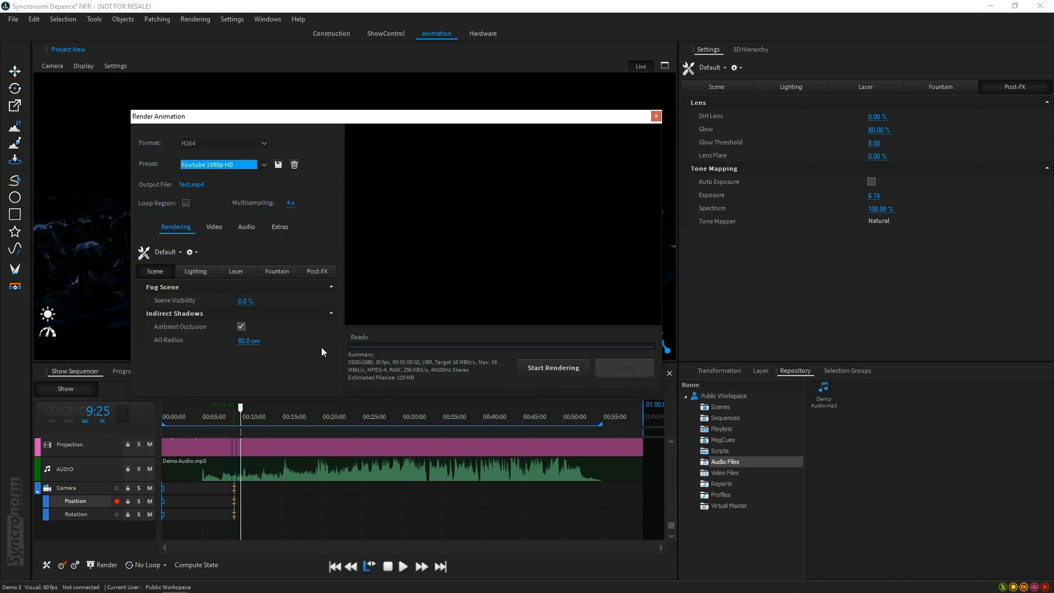
{"action": "left_click", "coordinate": [187, 202]}
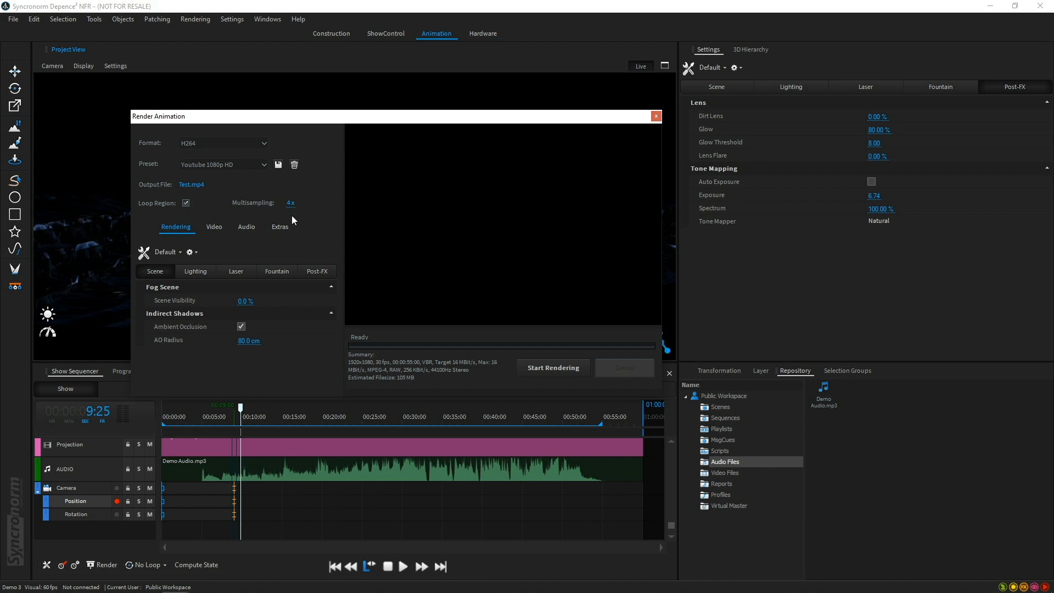
Review the render's lighting and Post-FX settings and set the H.264 video bitrate to 40 MBit/s with a maximum of 50 MBit/s
{"action": "left_click", "coordinate": [203, 270]}
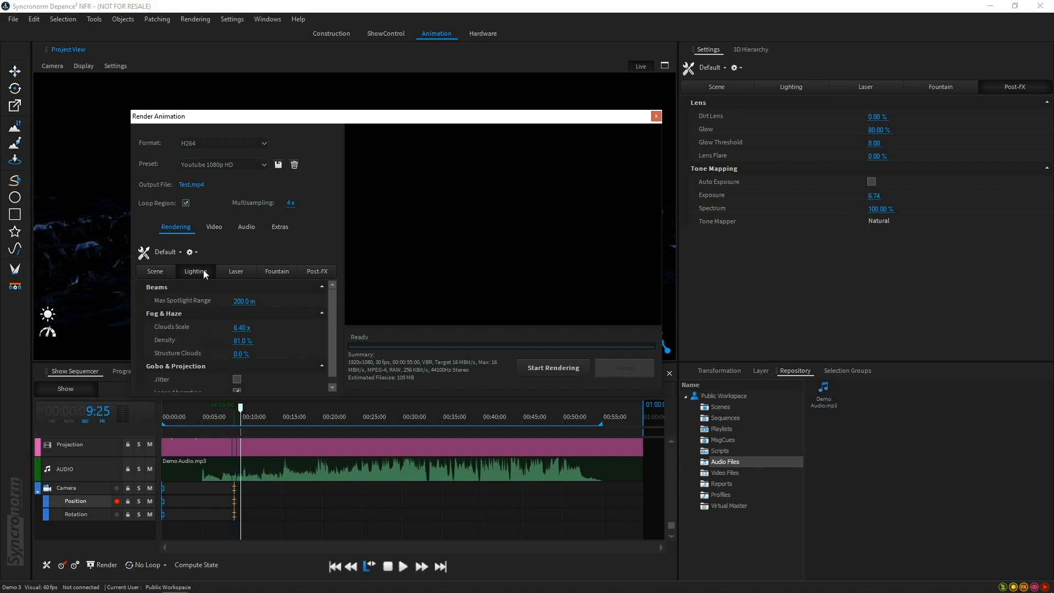
{"action": "scroll", "coordinate": [331, 339], "scroll_direction": "down", "scroll_amount": 3}
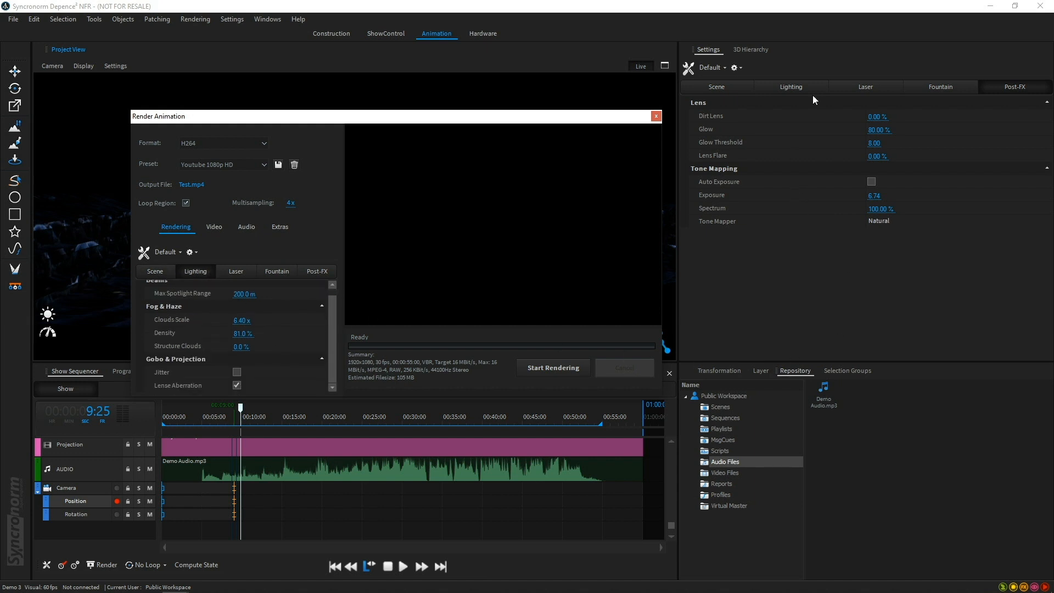
{"action": "left_click", "coordinate": [301, 268]}
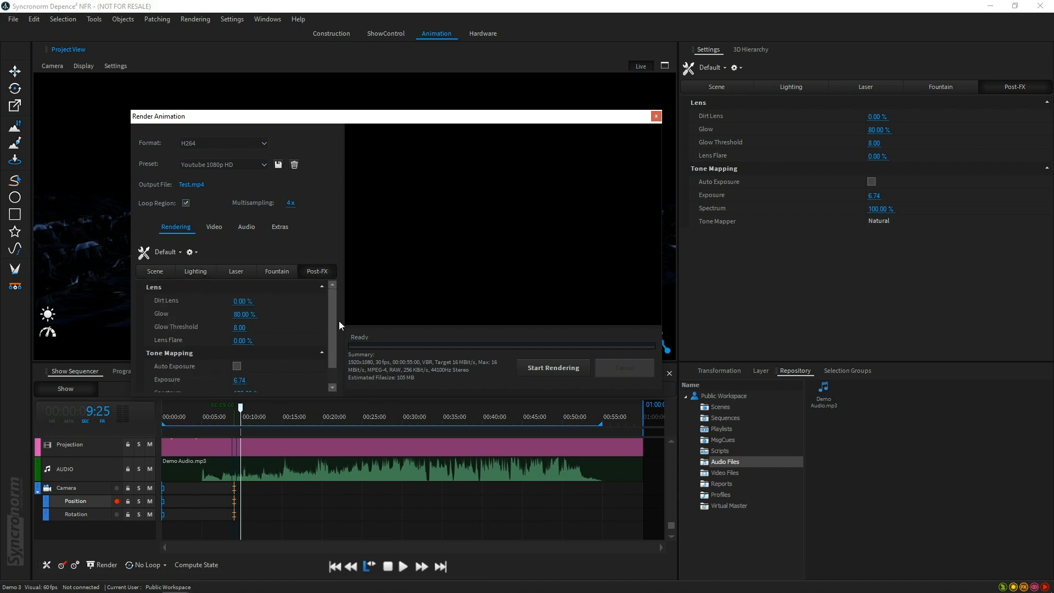
{"action": "left_click", "coordinate": [218, 227]}
{"action": "left_click_drag", "start_coordinate": [332, 322], "coordinate": [333, 356]}
{"action": "left_click", "coordinate": [211, 330]}
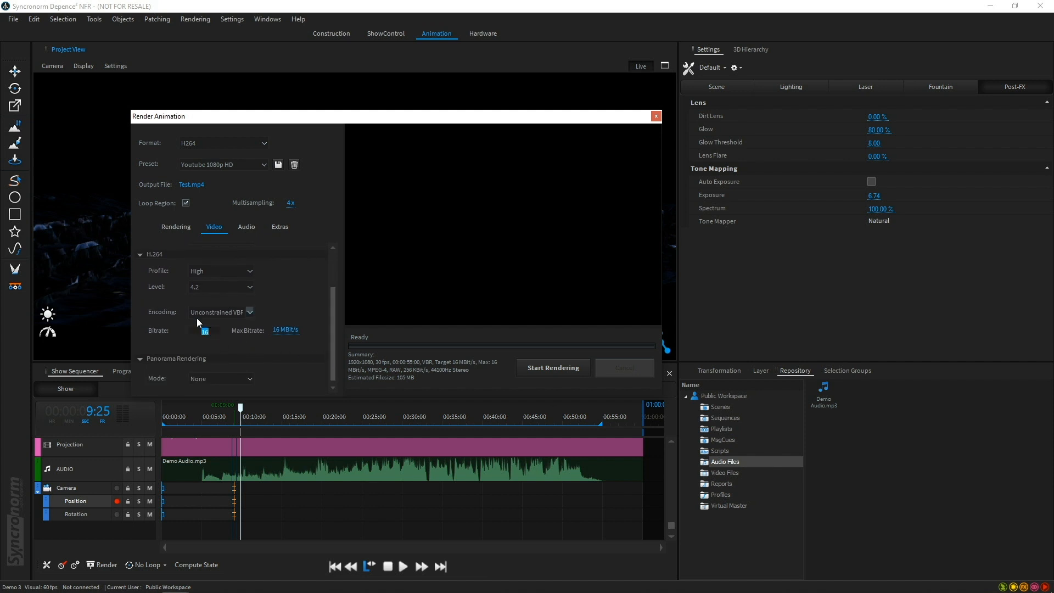
{"action": "type", "text": "40"}
{"action": "left_click", "coordinate": [277, 333]}
{"action": "type", "text": "50"}
{"action": "key", "text": "Return"}
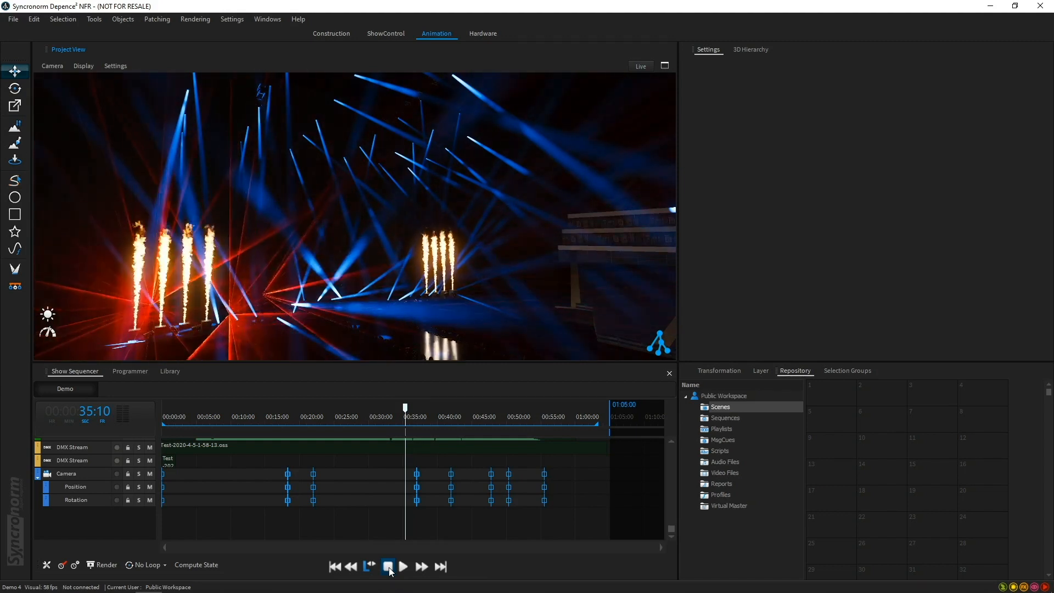
View the Demo 4 show from the editor camera instead of the scene camera, playing it from about 31 to 35 seconds
{"action": "left_click", "coordinate": [389, 569]}
{"action": "left_click", "coordinate": [53, 66]}
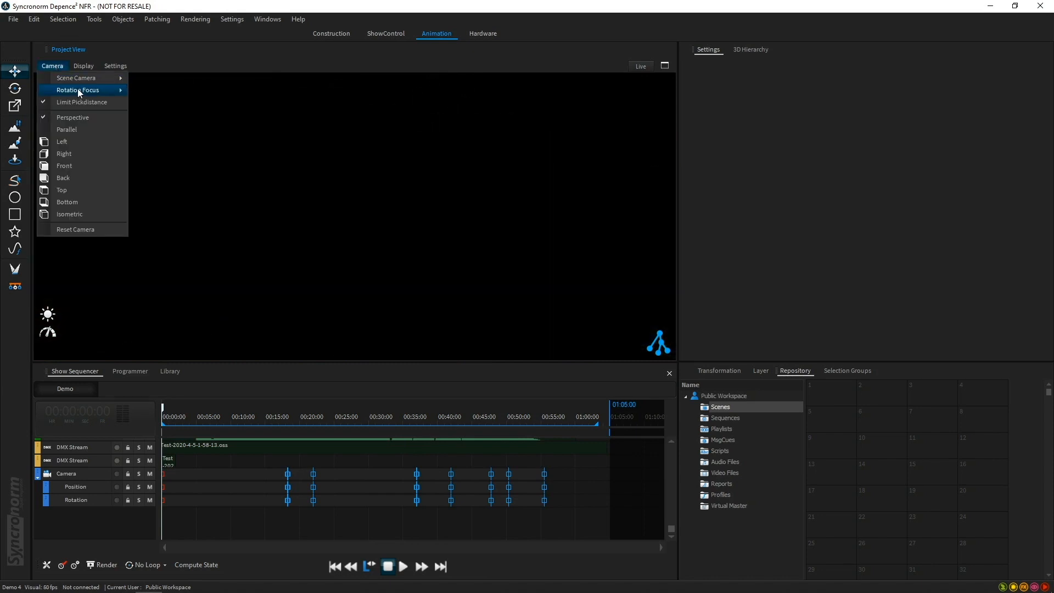
{"action": "mouse_move", "coordinate": [88, 81]}
{"action": "left_click", "coordinate": [176, 97]}
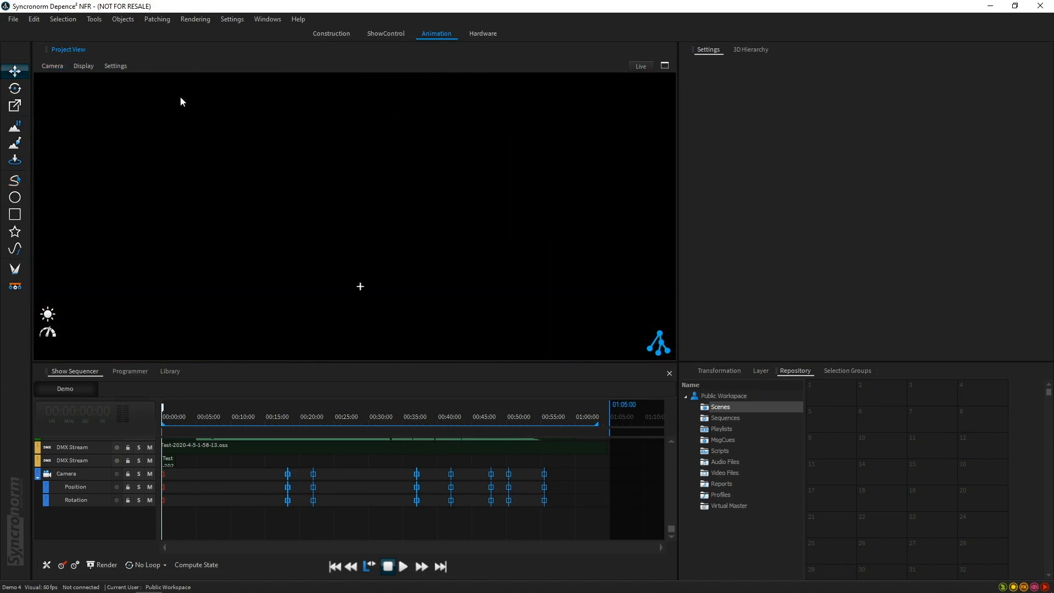
{"action": "left_click", "coordinate": [403, 567]}
{"action": "left_click", "coordinate": [376, 416]}
{"action": "key", "text": "space"}
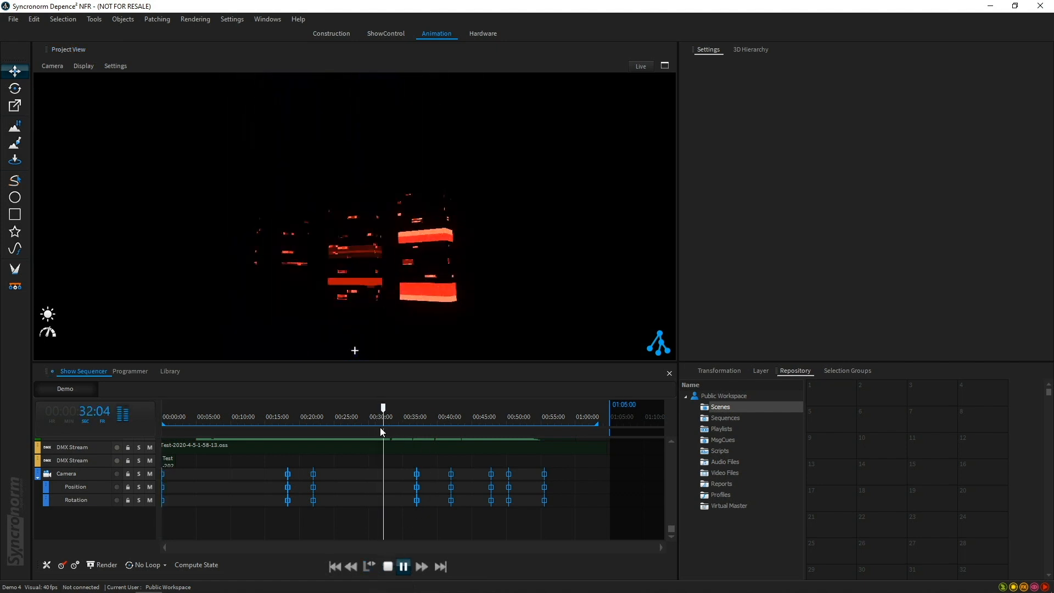
{"action": "left_click", "coordinate": [403, 566]}
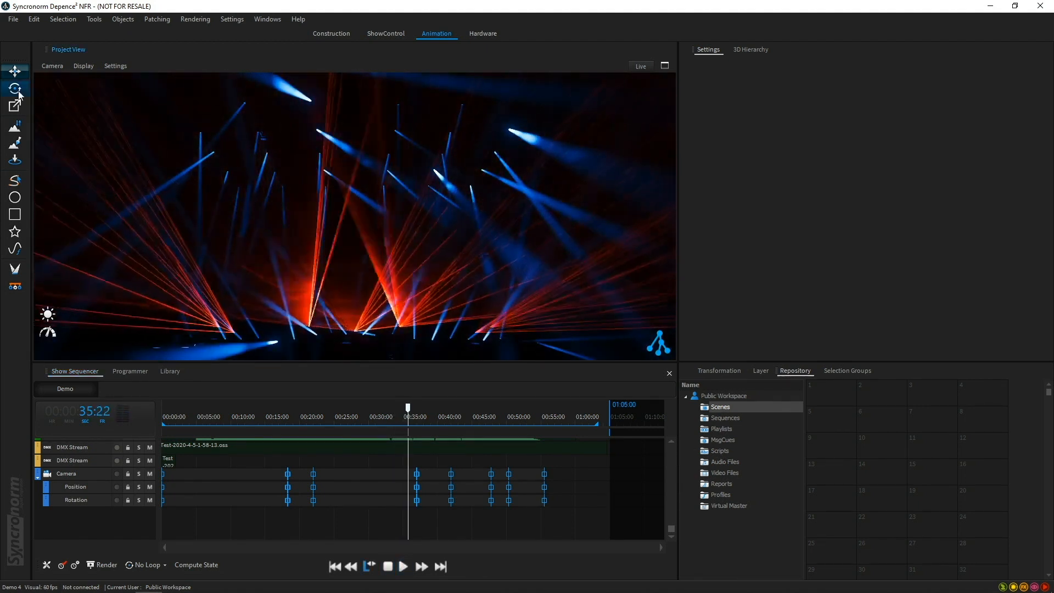
Switch the project view back to the animated scene camera named Camera
{"action": "left_click", "coordinate": [52, 66]}
{"action": "mouse_move", "coordinate": [118, 78]}
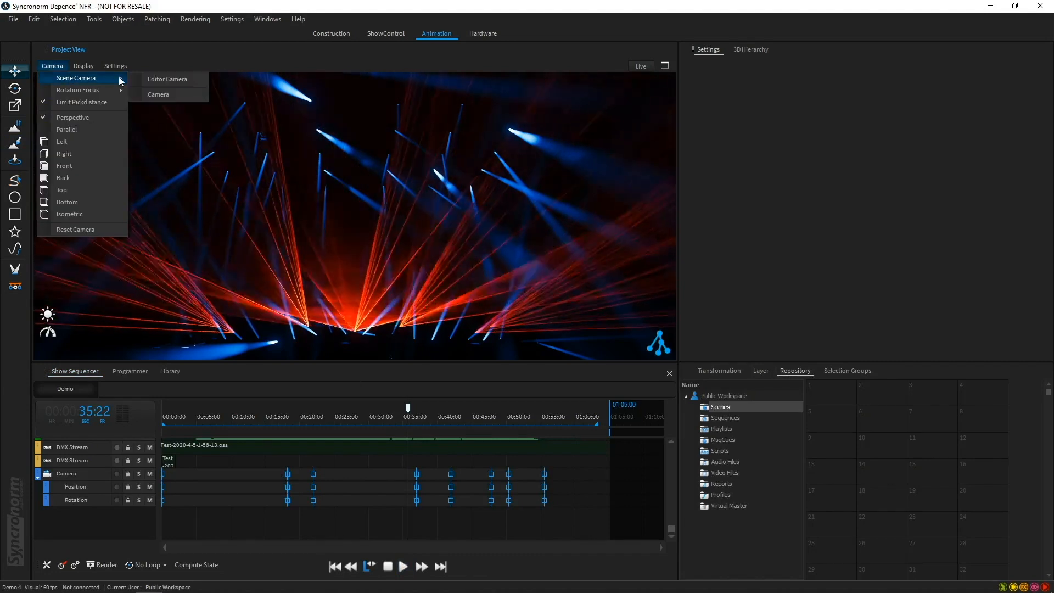
{"action": "left_click", "coordinate": [161, 93]}
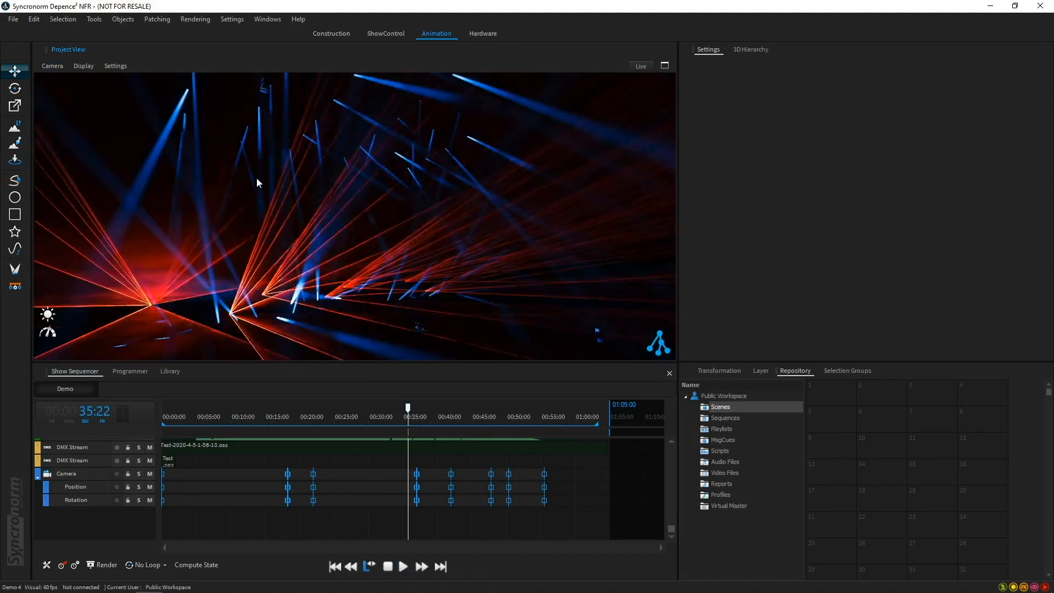
Play the show through the scene camera from several points between about 32 and 48 seconds, then stop playback
{"action": "key", "text": "space"}
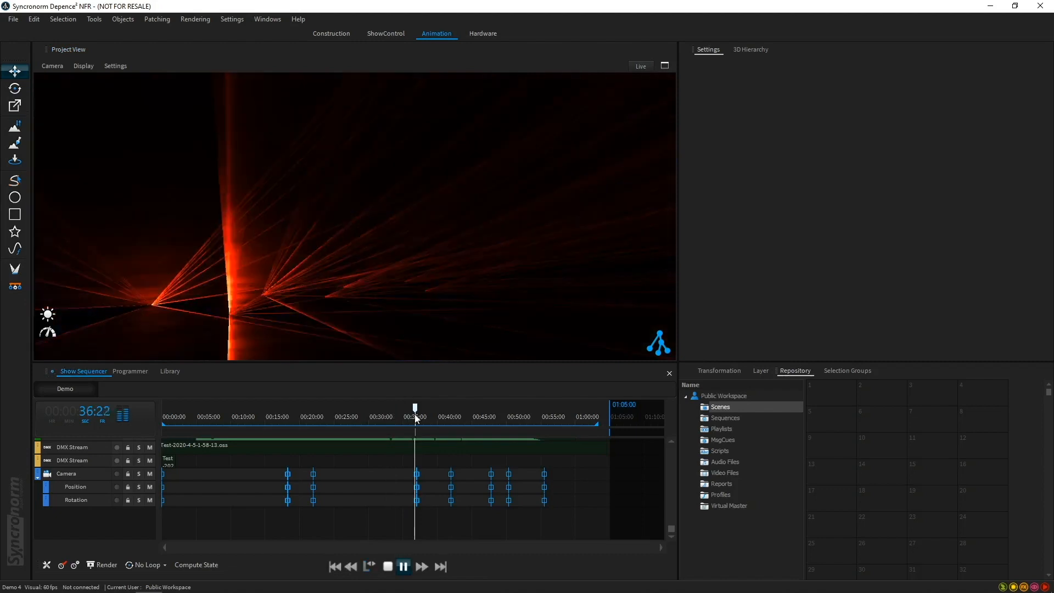
{"action": "left_click", "coordinate": [457, 418]}
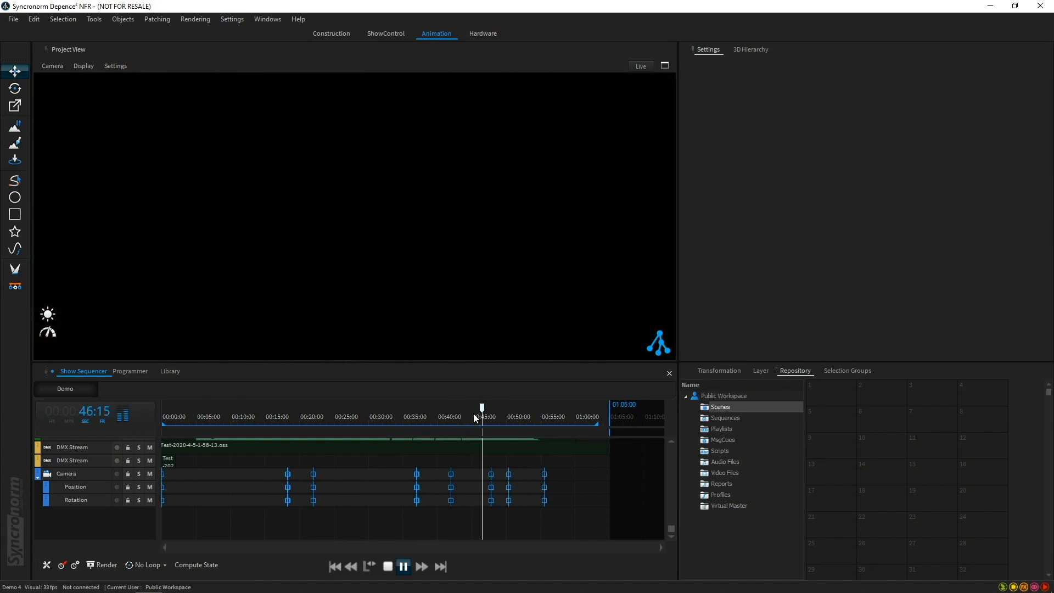
{"action": "left_click", "coordinate": [383, 415]}
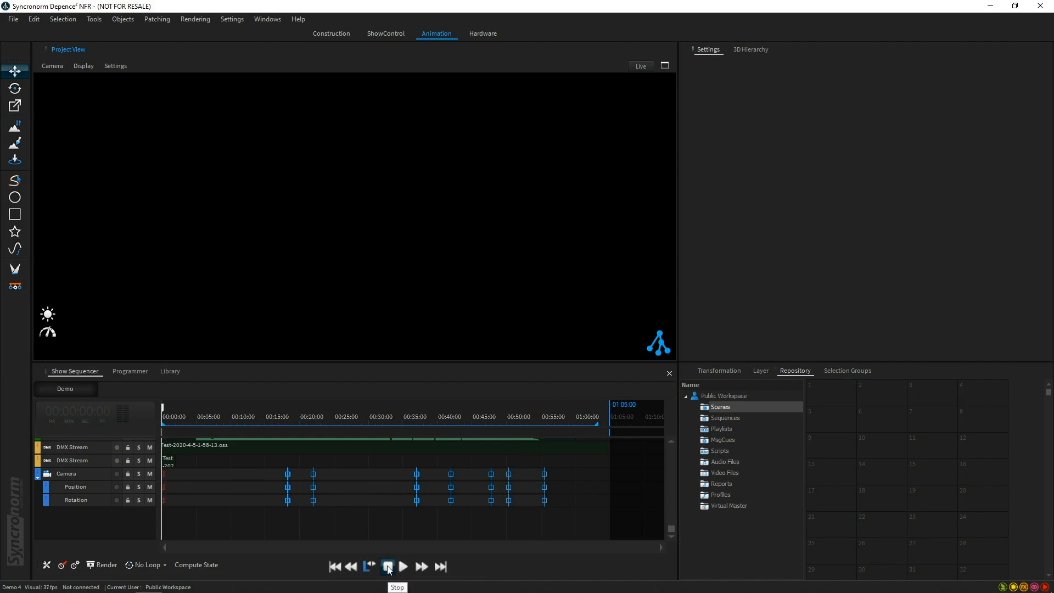
{"action": "left_click", "coordinate": [397, 416]}
{"action": "key", "text": "space"}
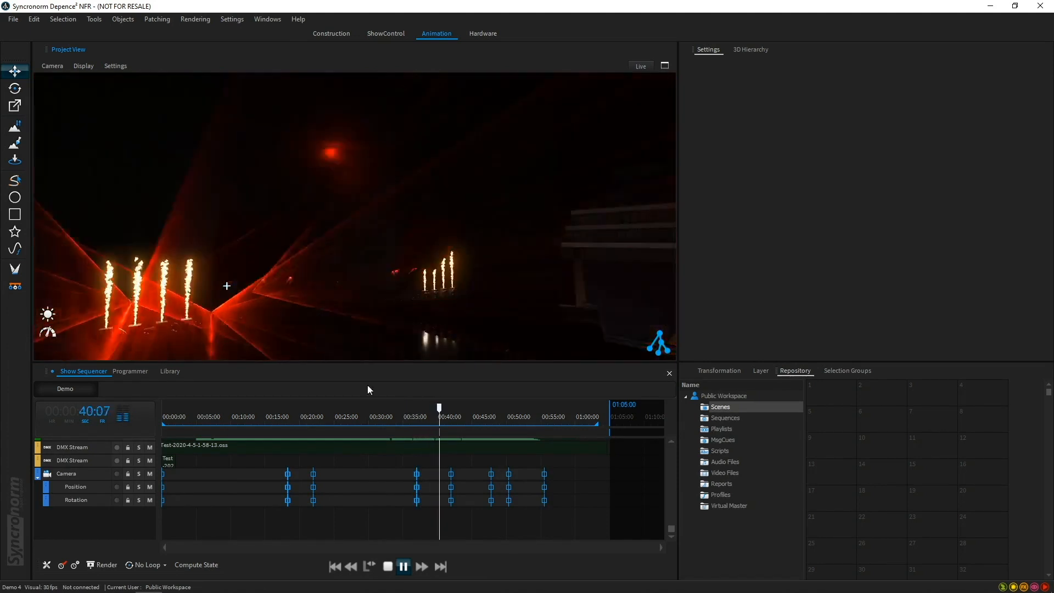
{"action": "left_click", "coordinate": [404, 566]}
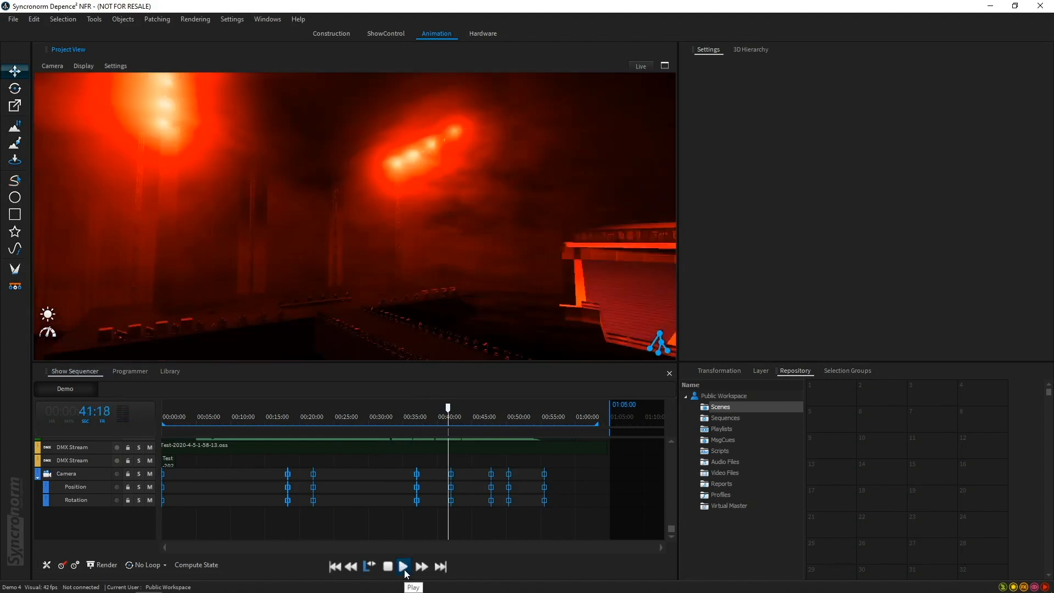
{"action": "left_click", "coordinate": [404, 569]}
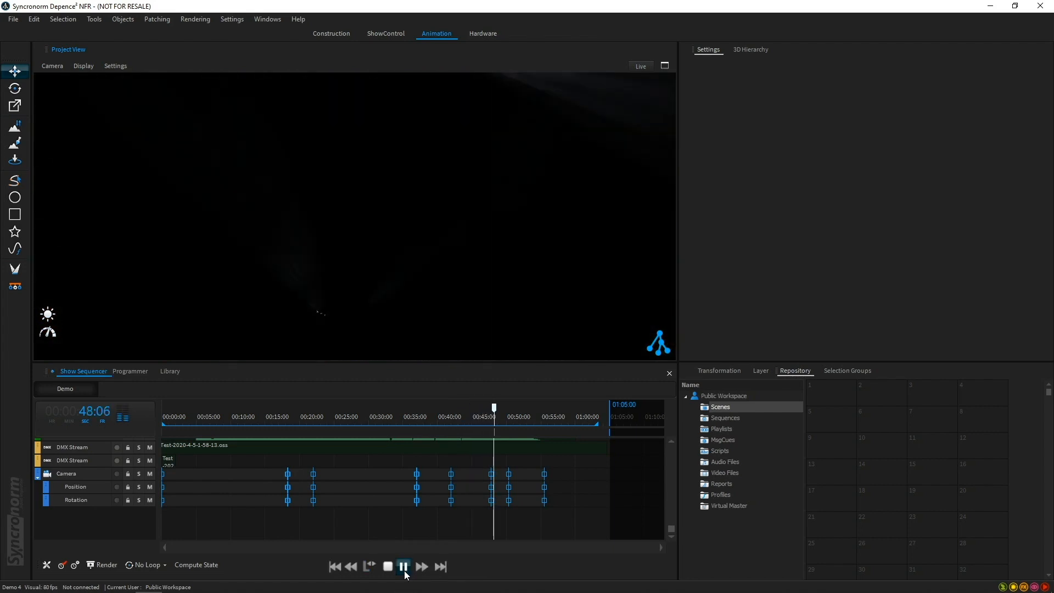
{"action": "left_click", "coordinate": [391, 570]}
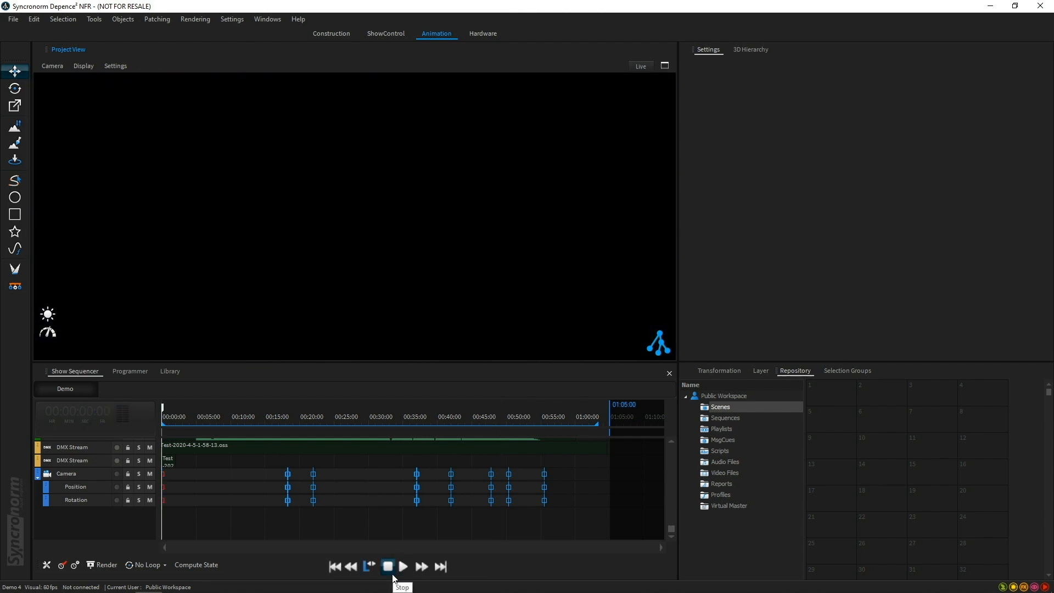